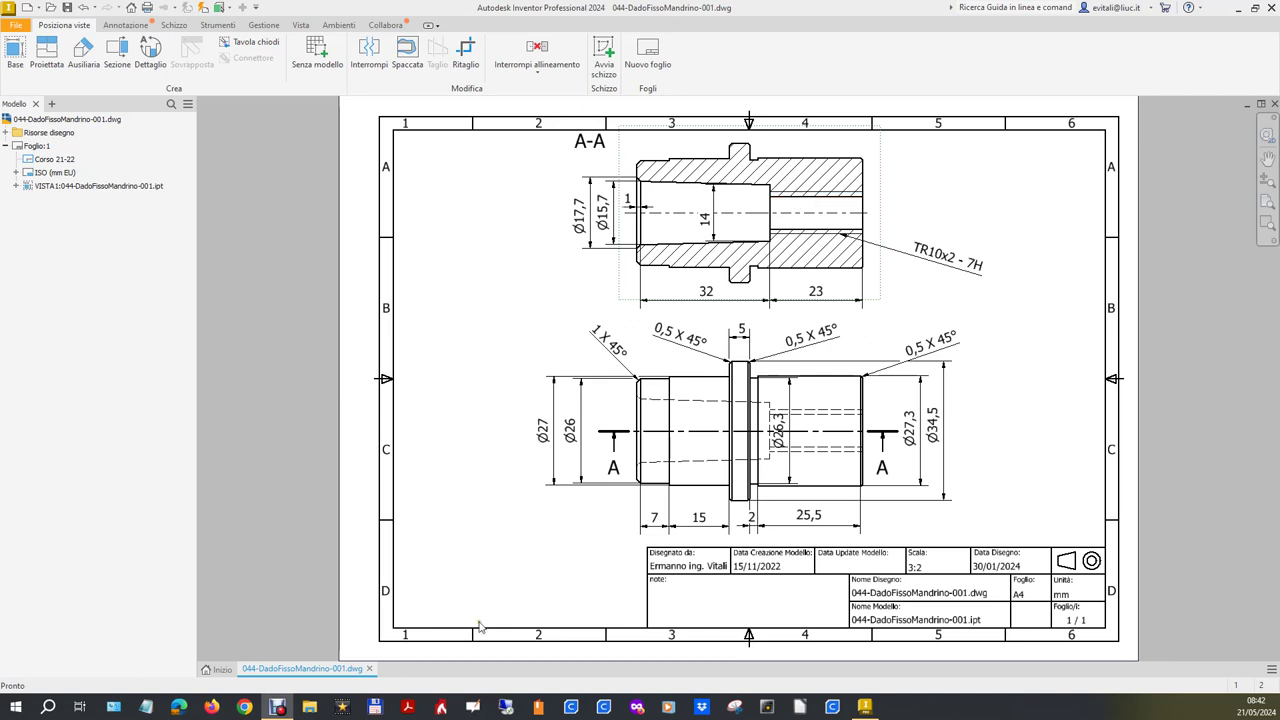
Browse the Profess personal templates, then cancel and return to the DadoFissoMandrino drawing.
left_click(218, 669)
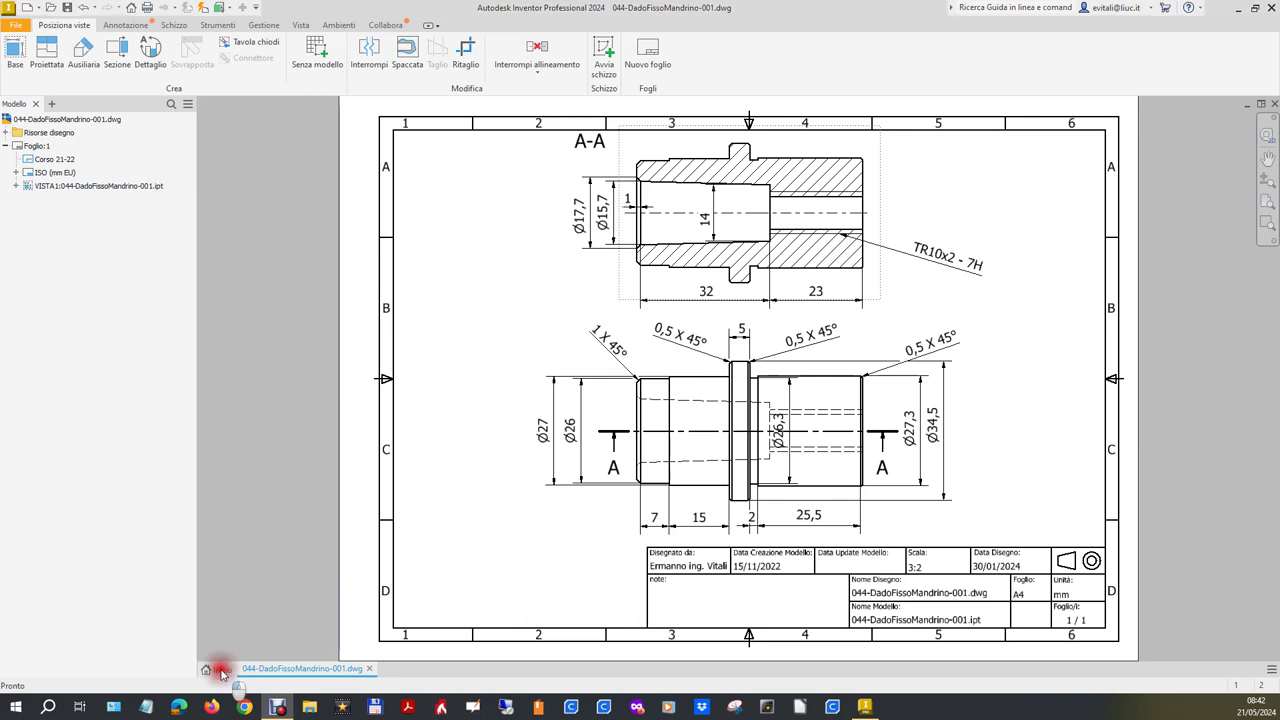
left_click(57, 270)
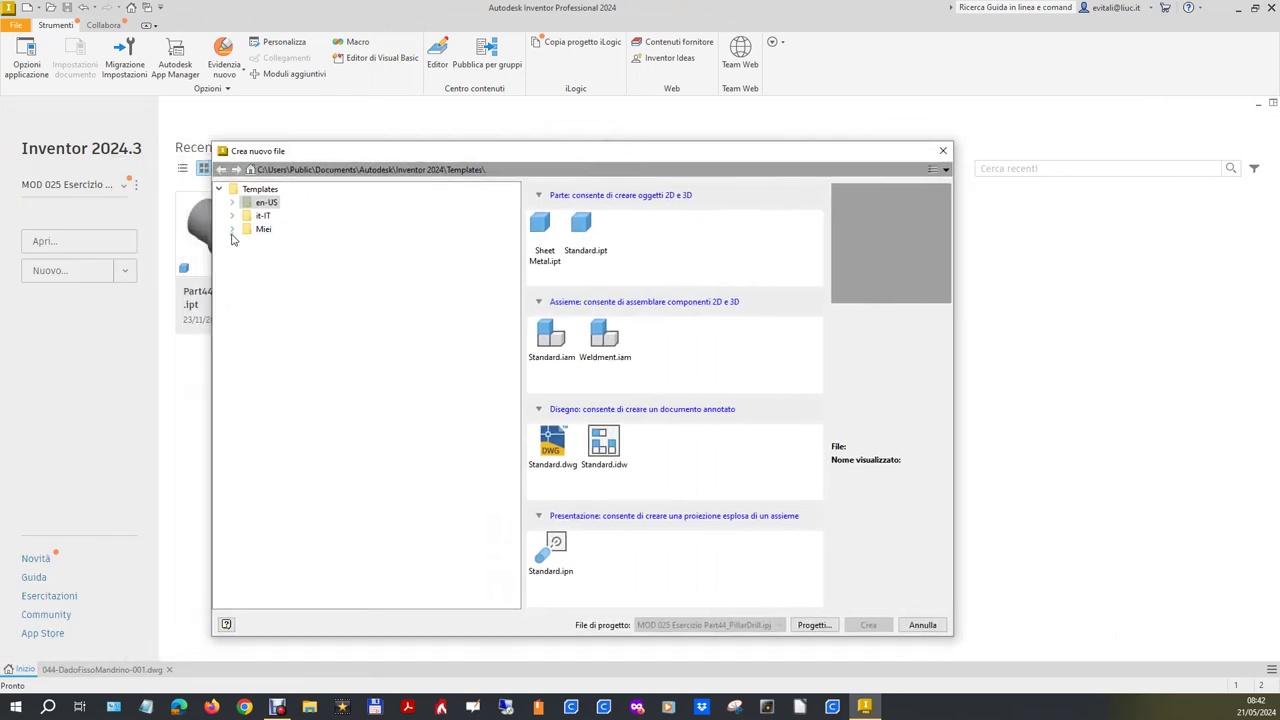
left_click(232, 230)
left_click(282, 269)
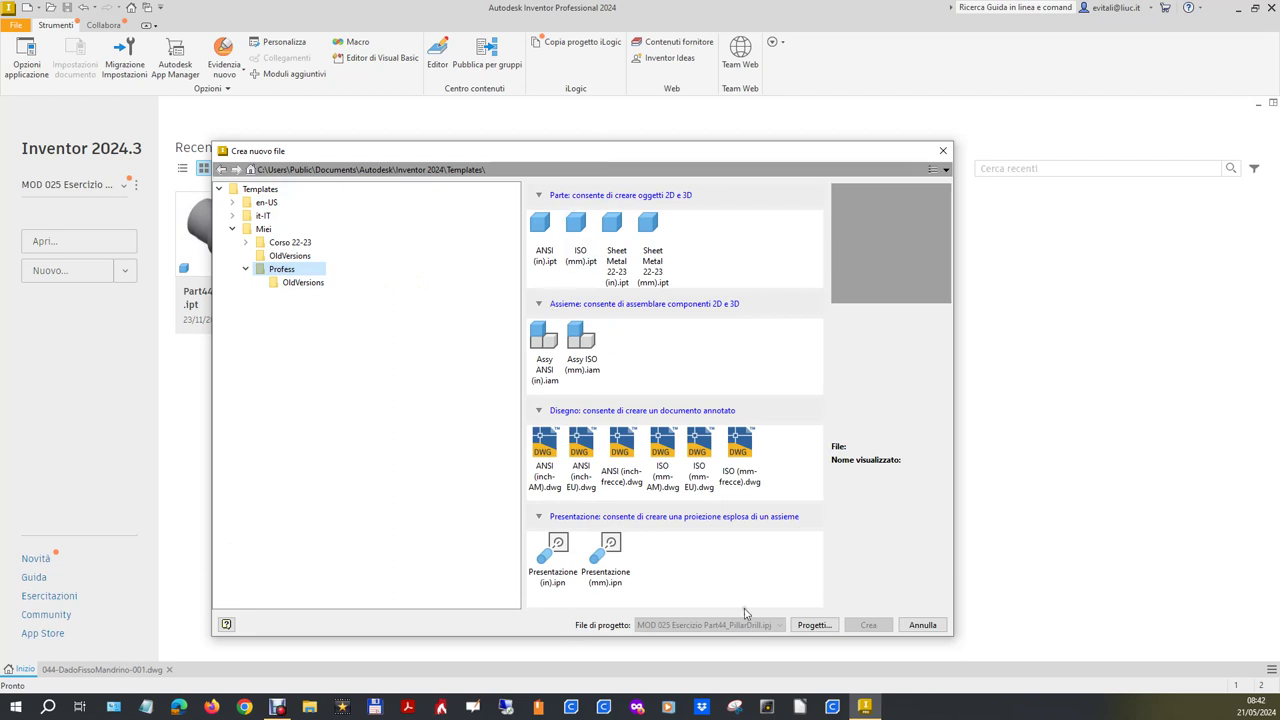
left_click(924, 625)
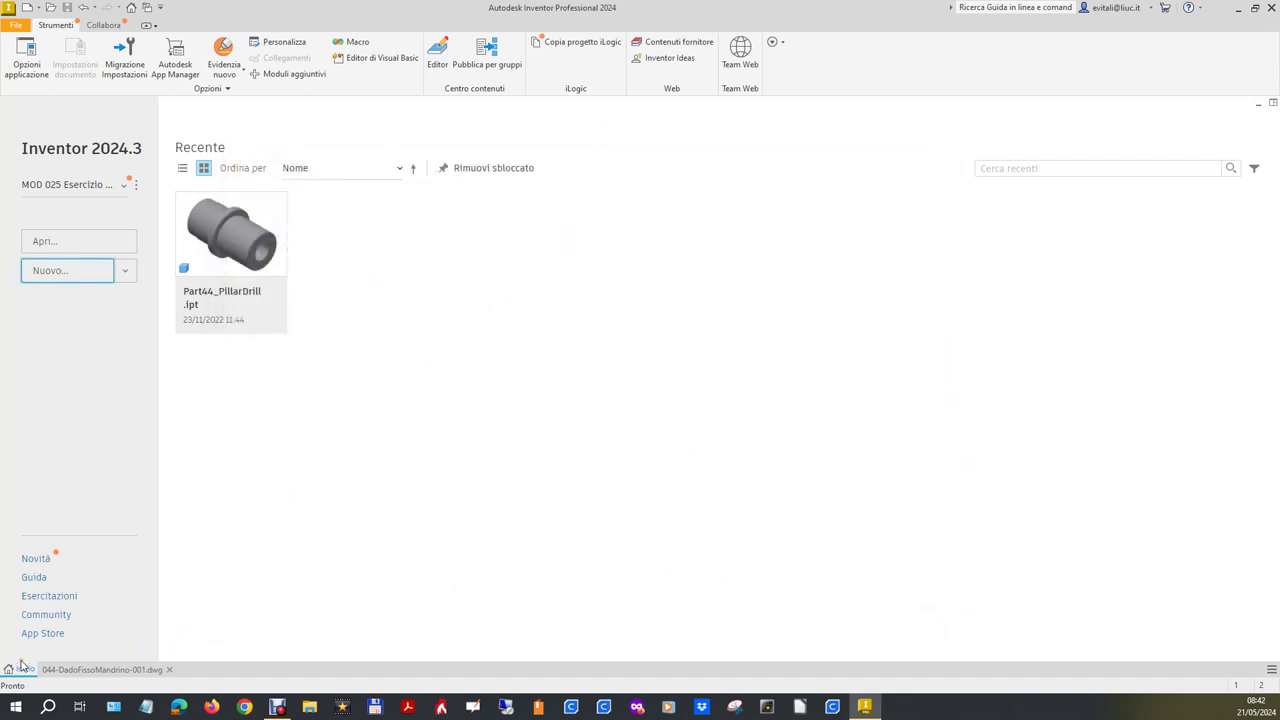
left_click(79, 671)
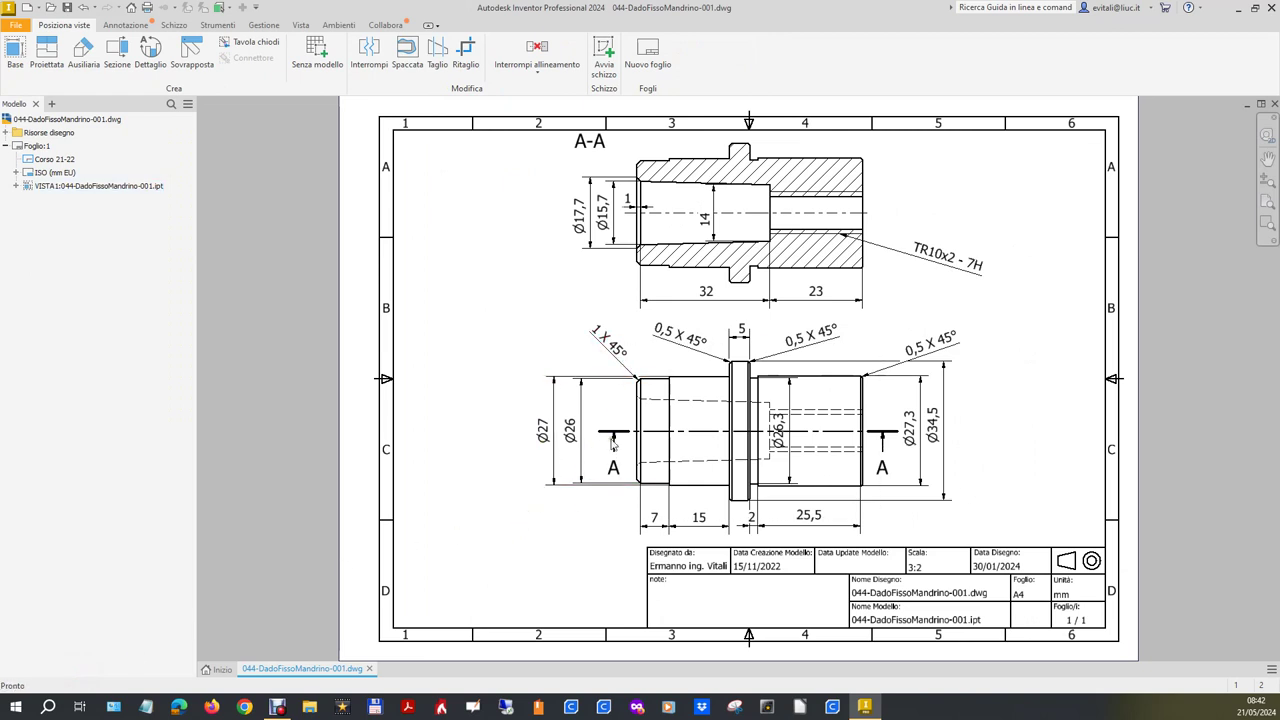
Create a new part from the ISO (mm).ipt template.
left_click(216, 668)
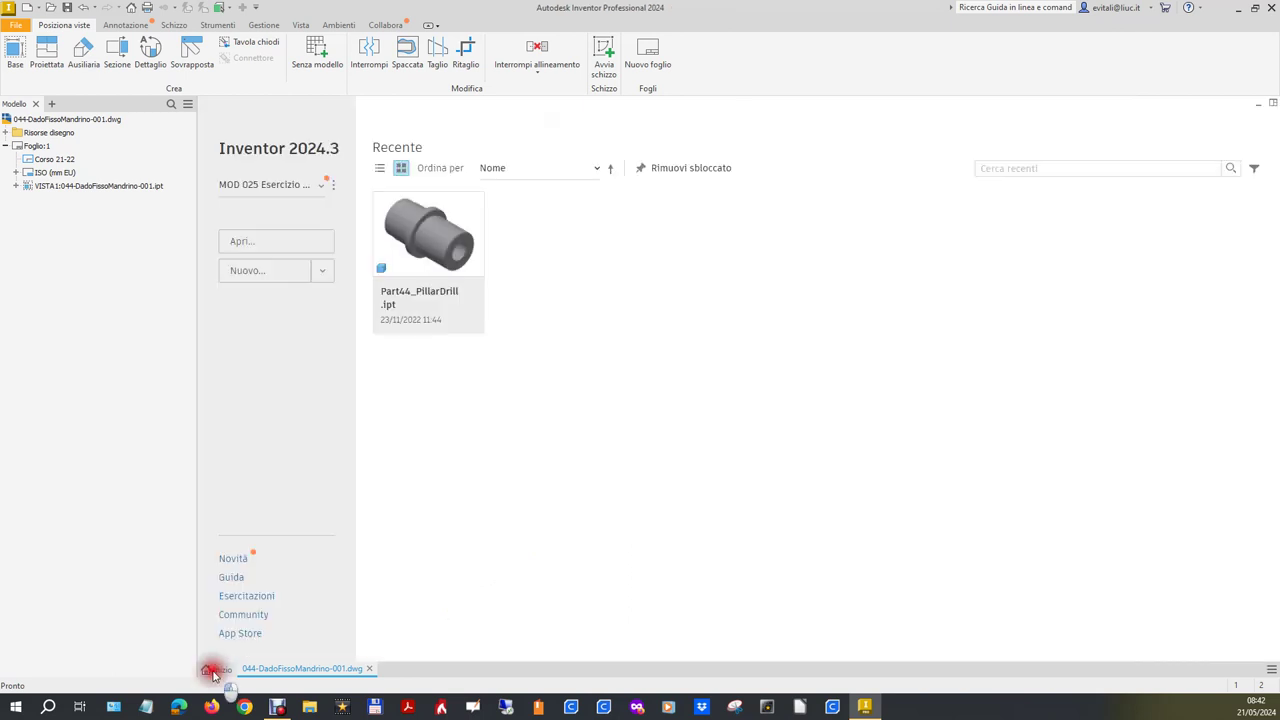
left_click(77, 275)
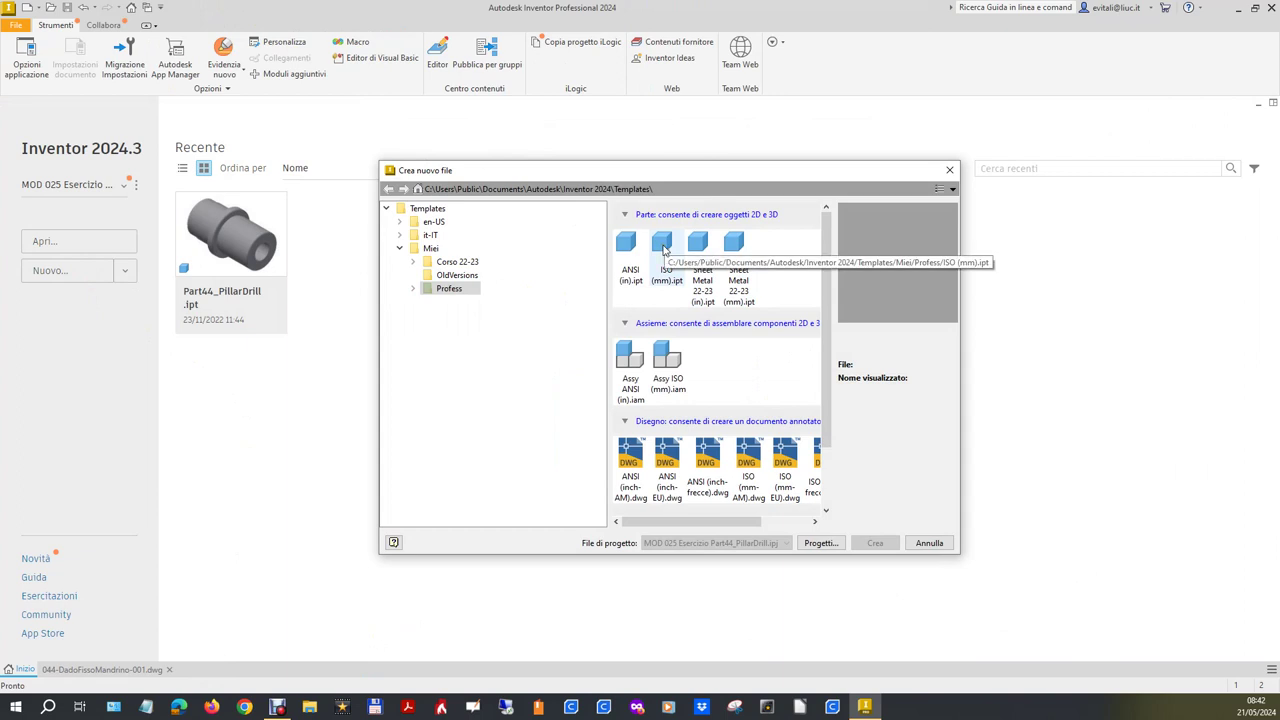
double_click(663, 246)
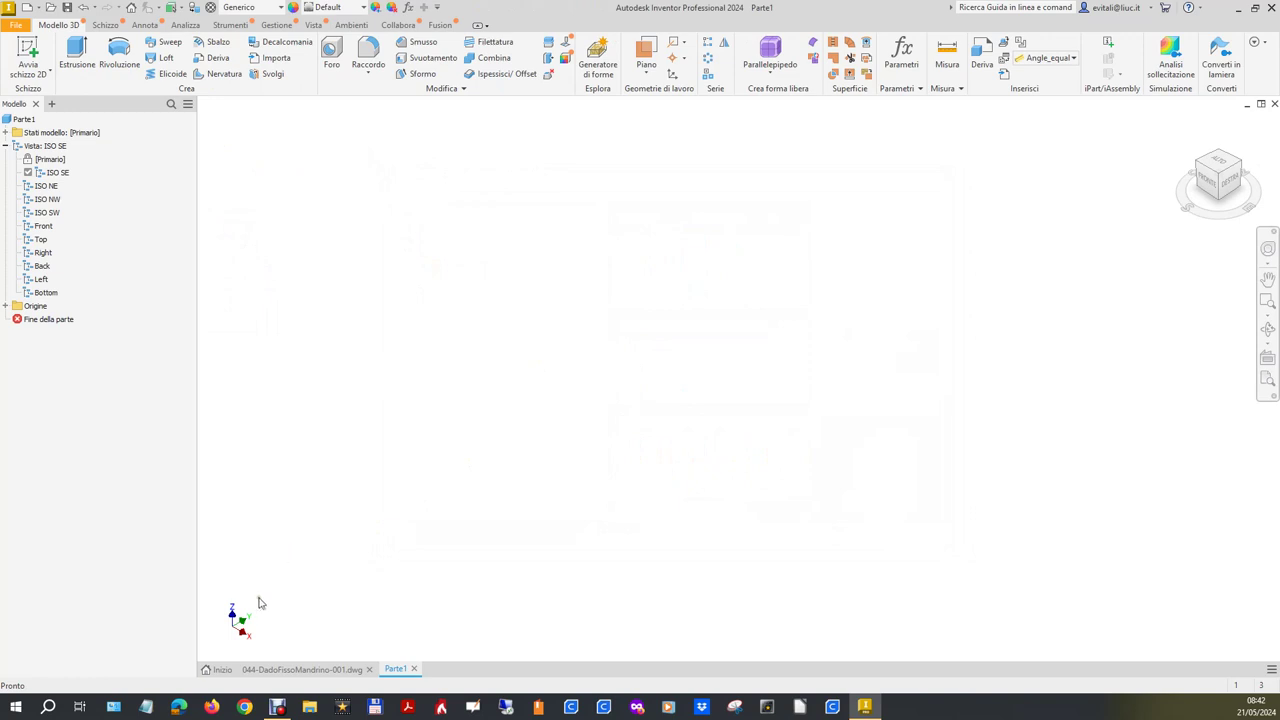
Create a new drawing from the ISO (mm-EU).dwg template.
left_click(226, 669)
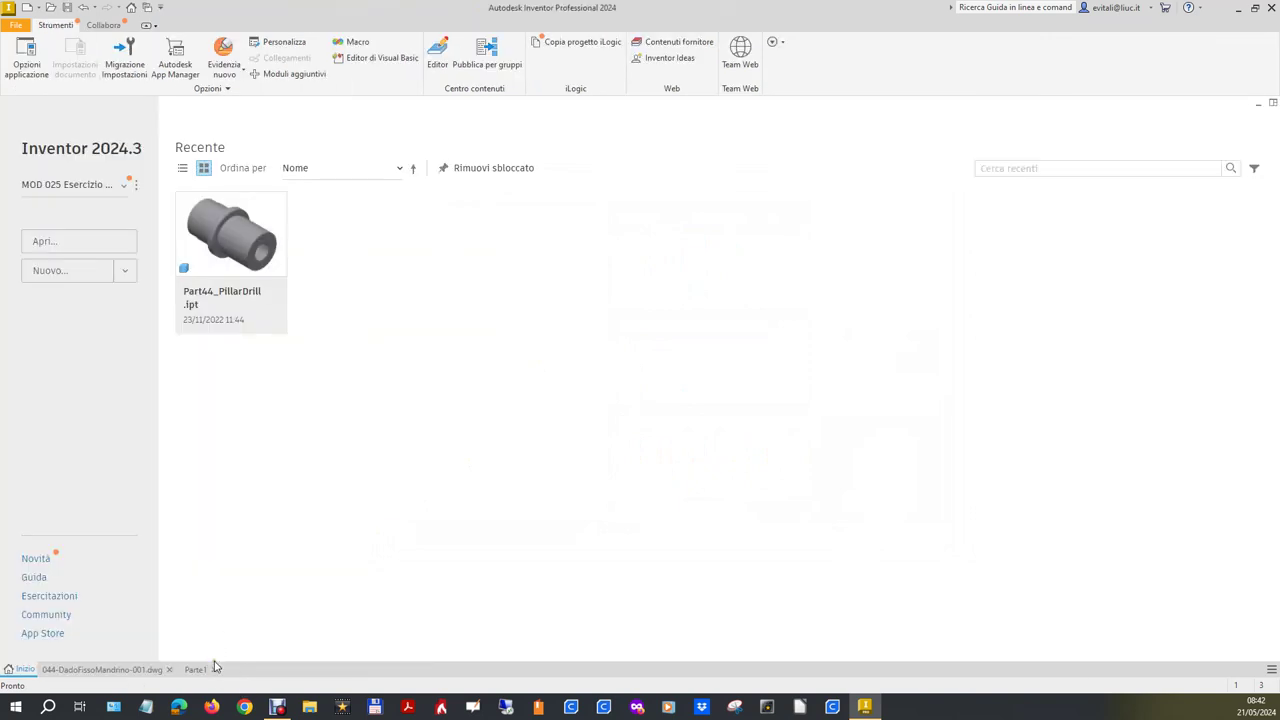
left_click(62, 274)
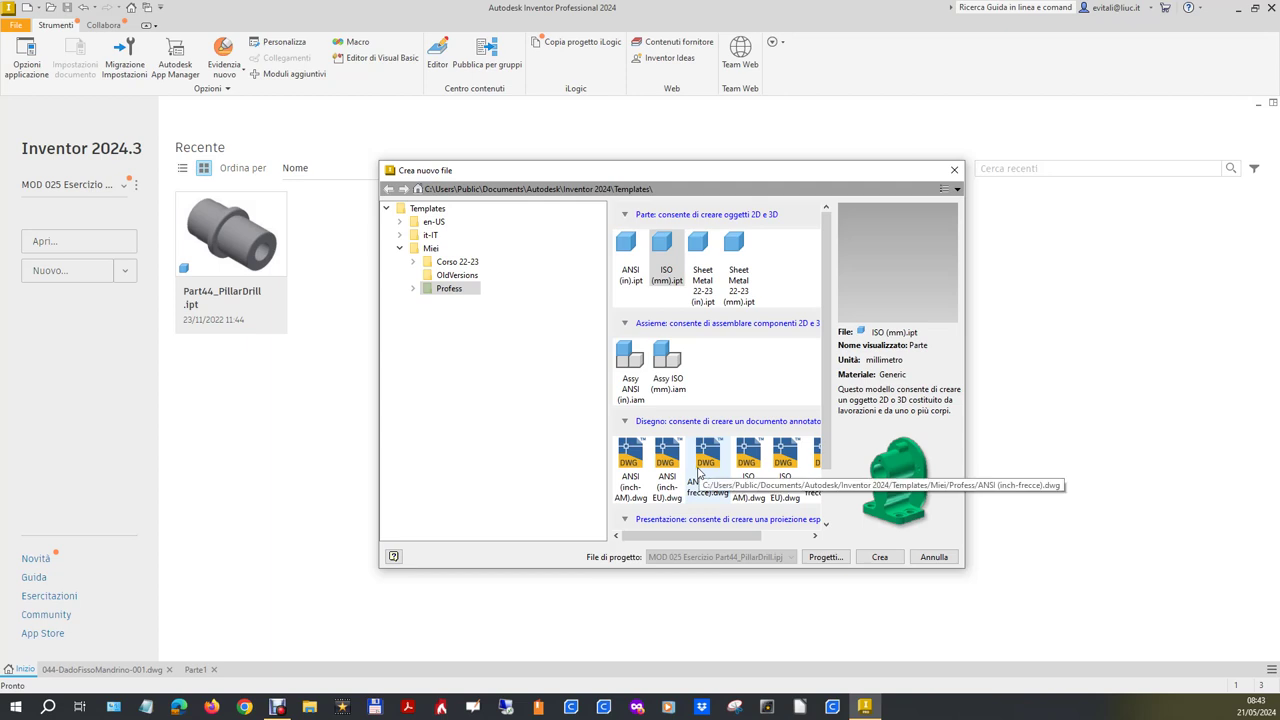
left_click(788, 461)
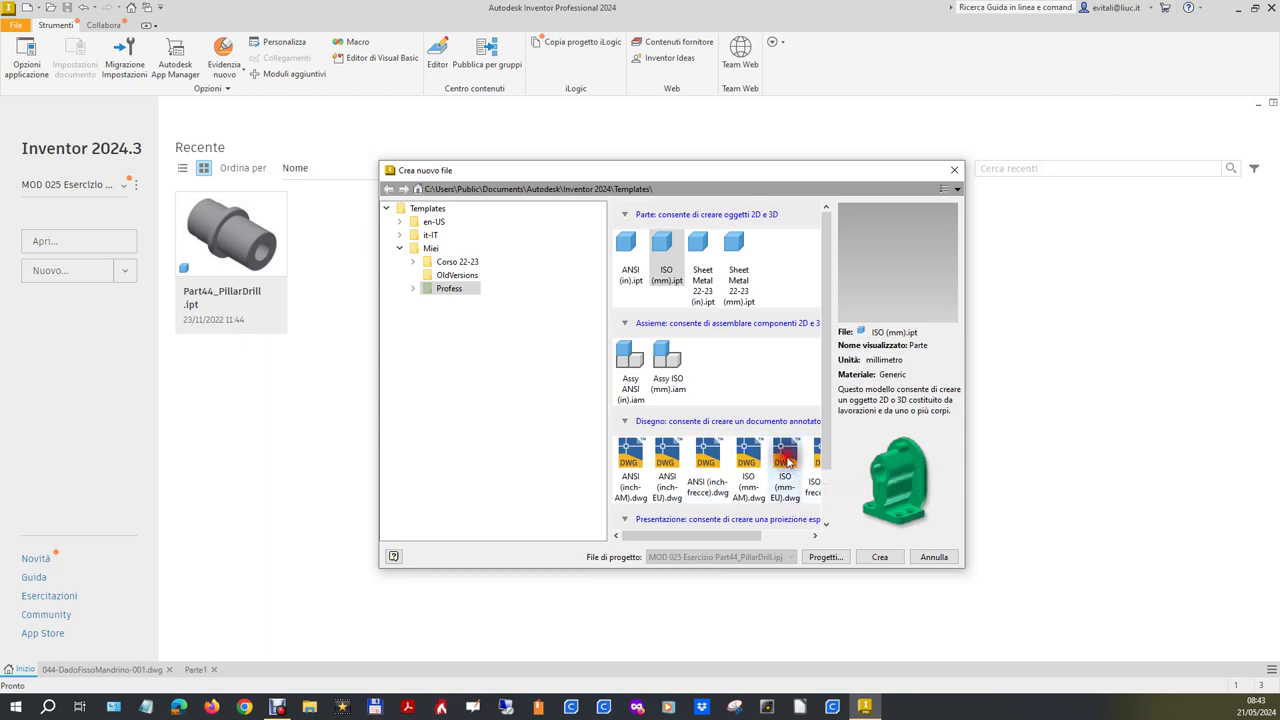
left_click(879, 557)
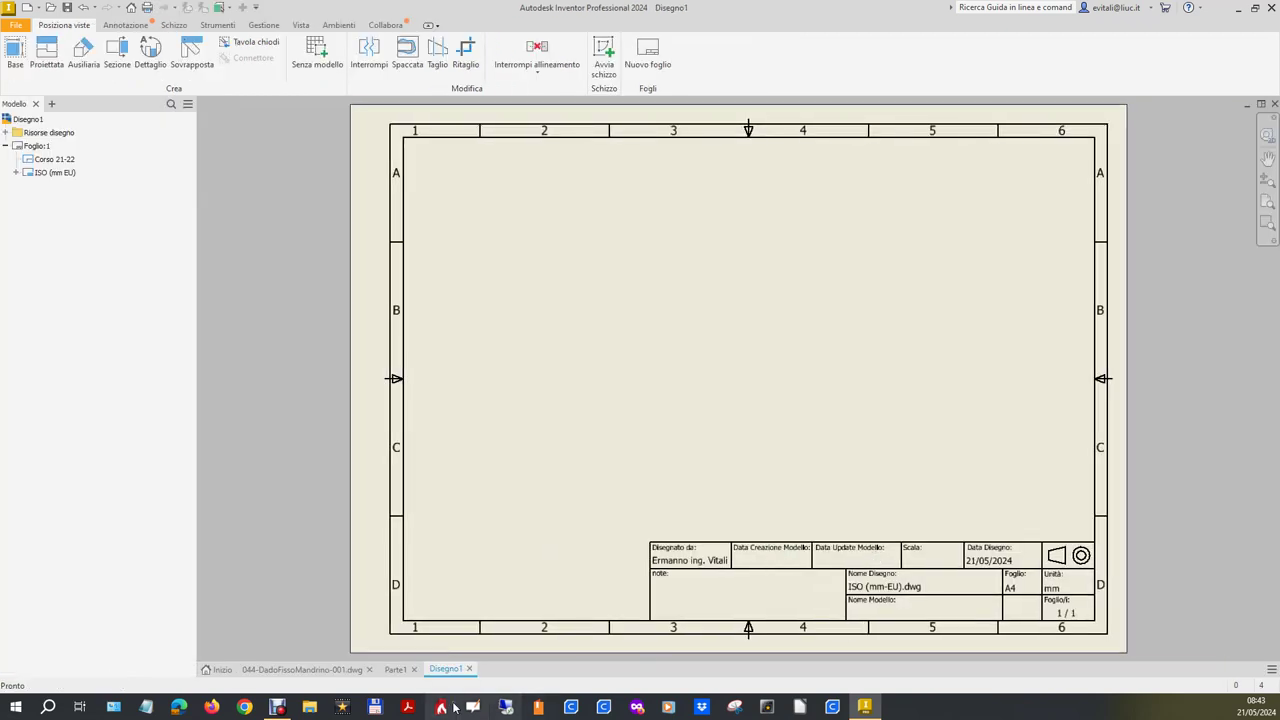
Tile DadoFissoMandrino, Disegno1 and Parte1, docking Disegno1 below the enlarged reference drawing.
left_click(311, 672)
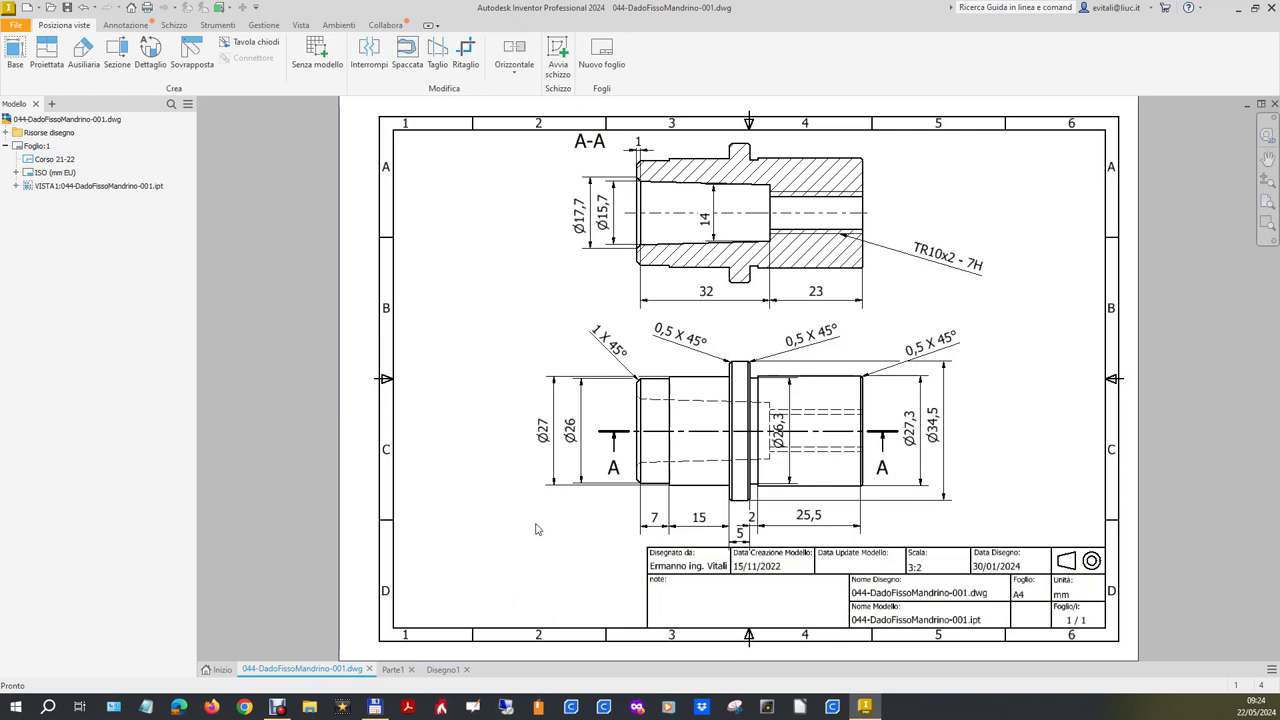
left_click(1271, 672)
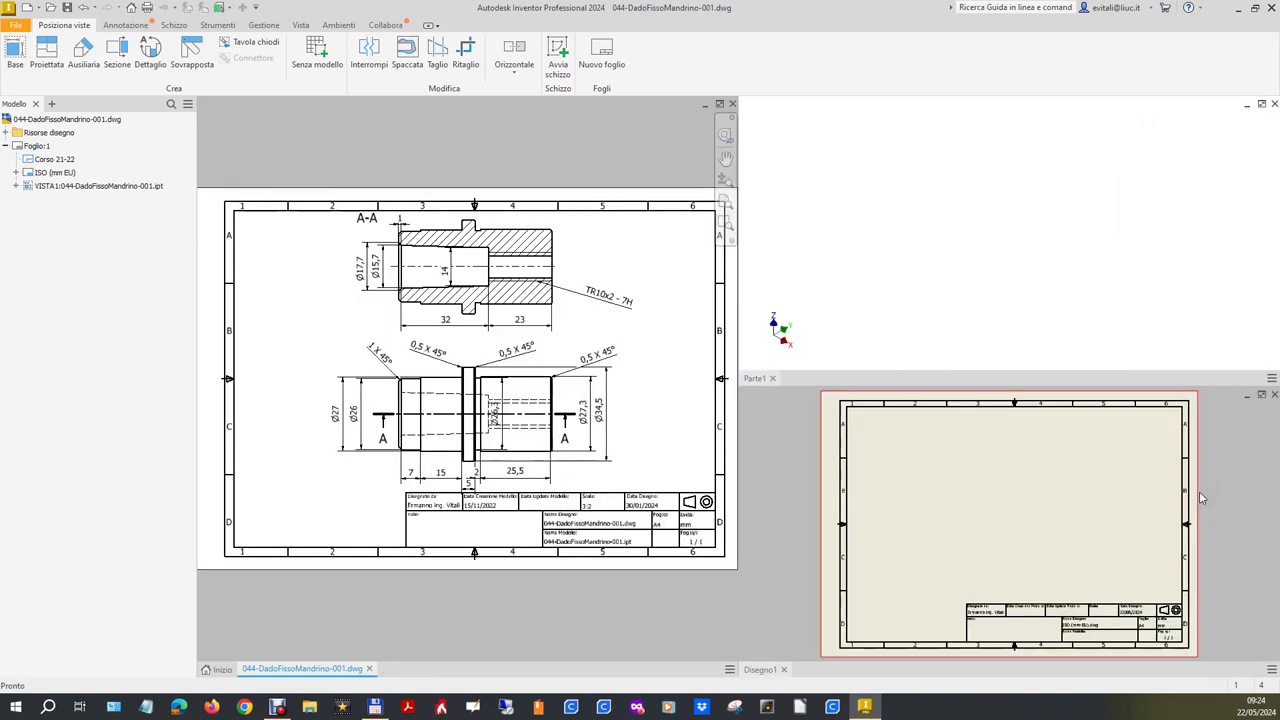
left_click(1199, 491)
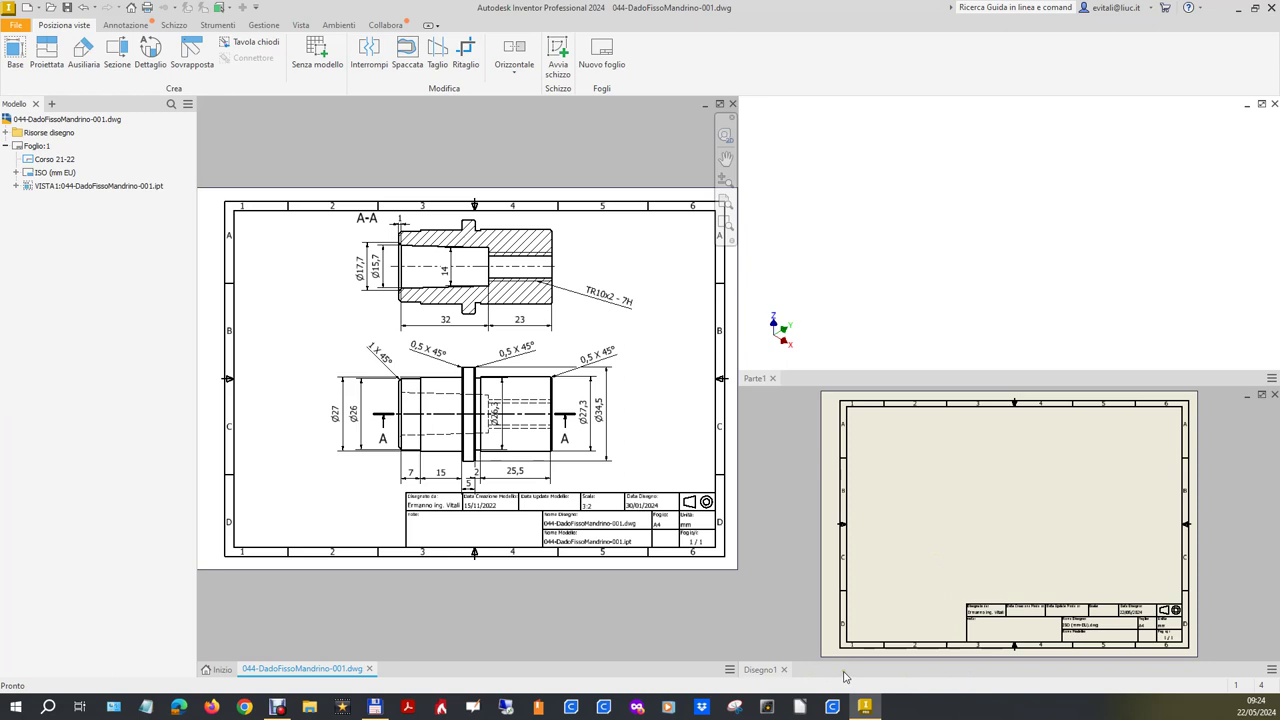
left_click_drag(760, 669, 535, 673)
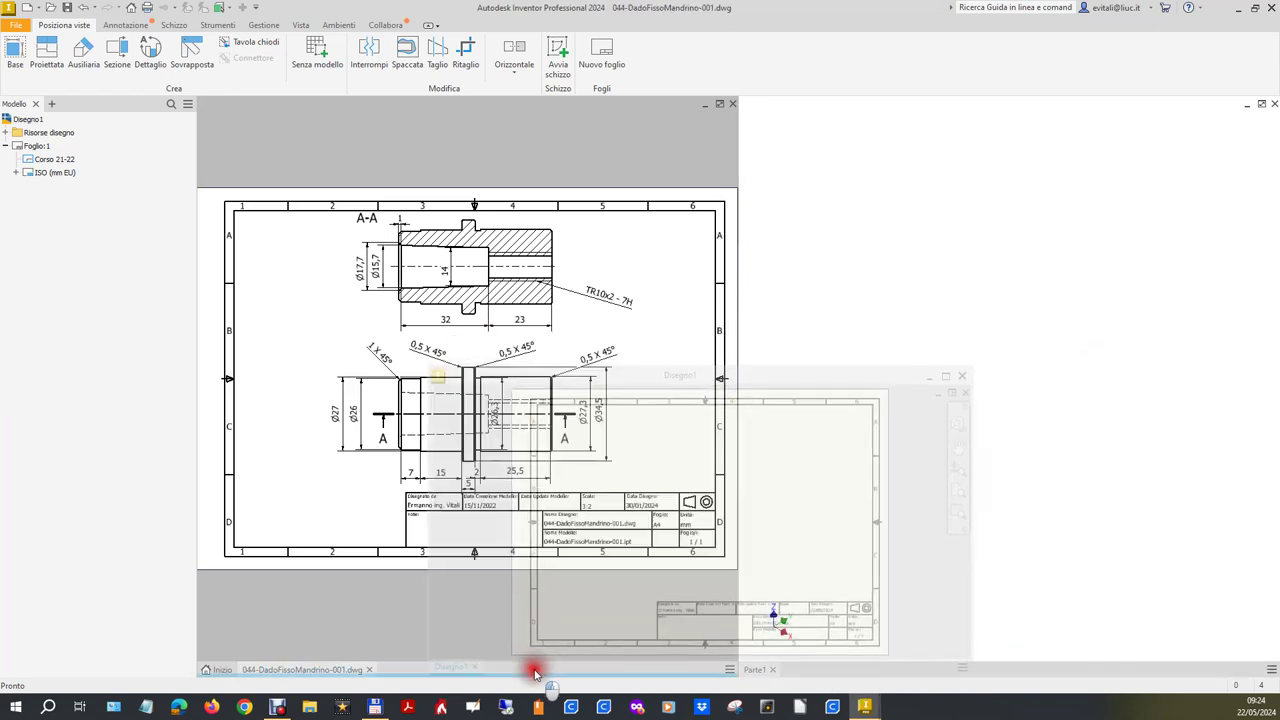
left_click_drag(535, 673, 535, 675)
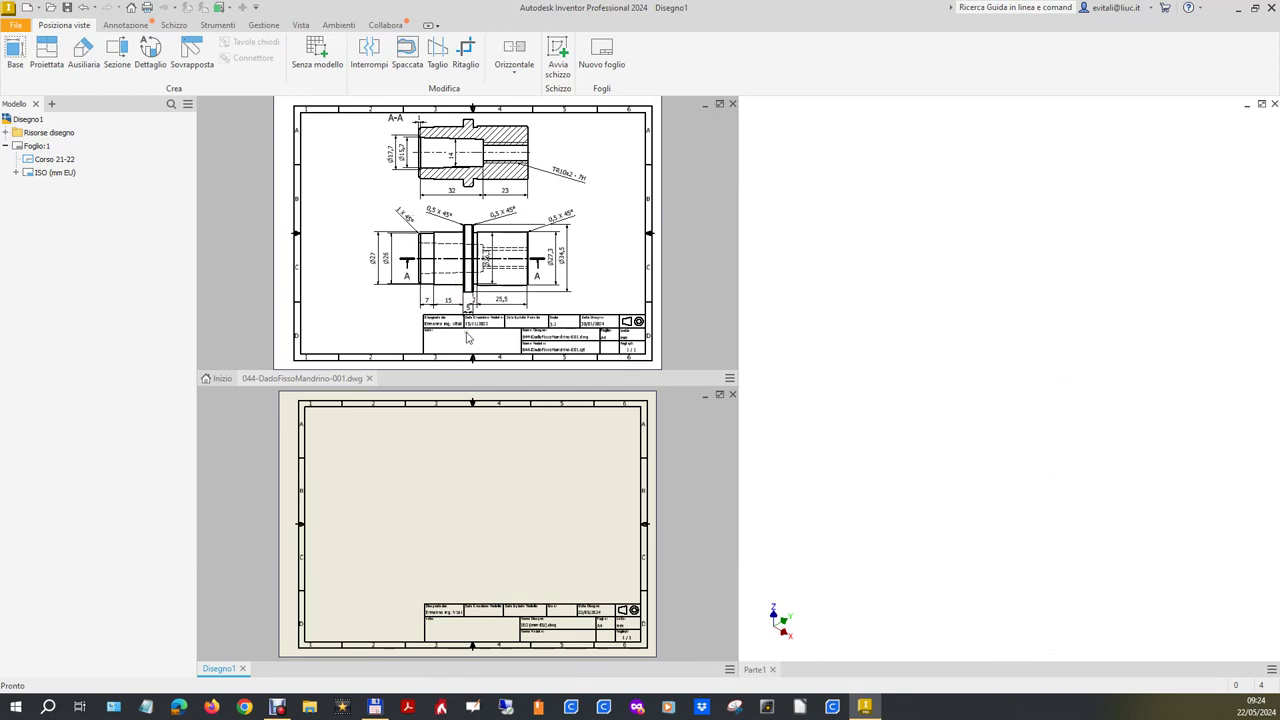
left_click_drag(490, 376, 487, 494)
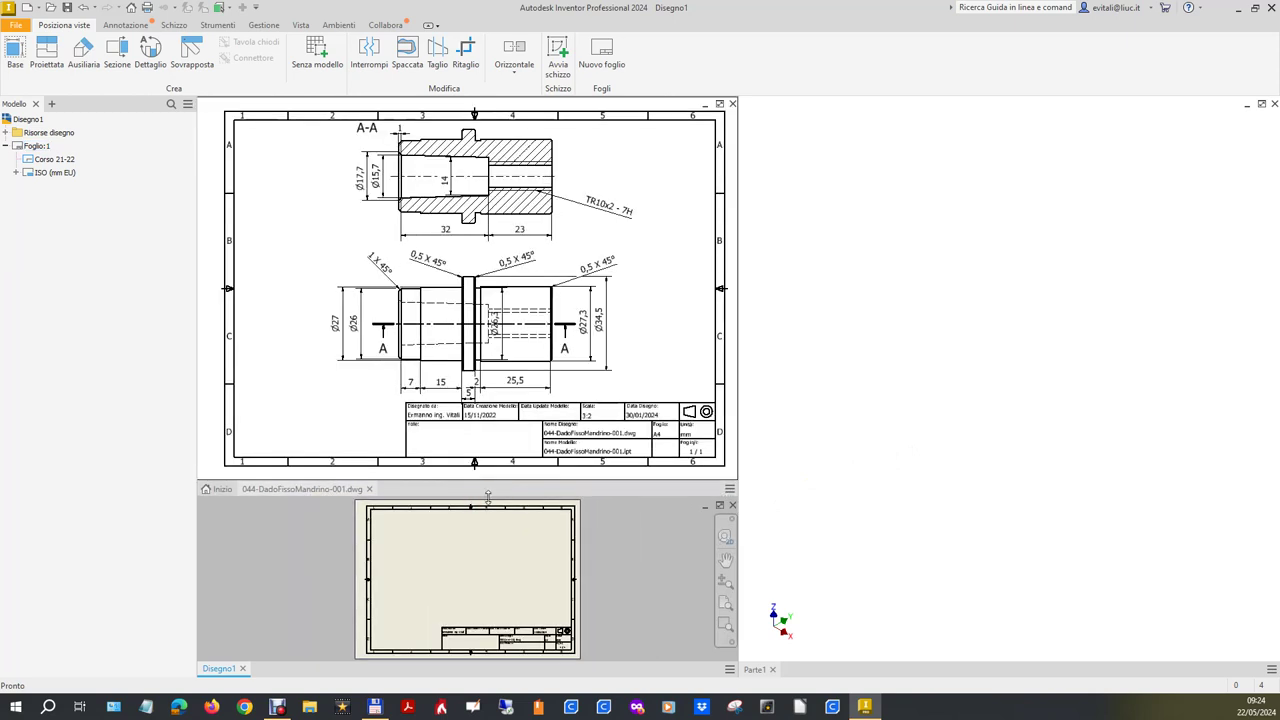
left_click(943, 430)
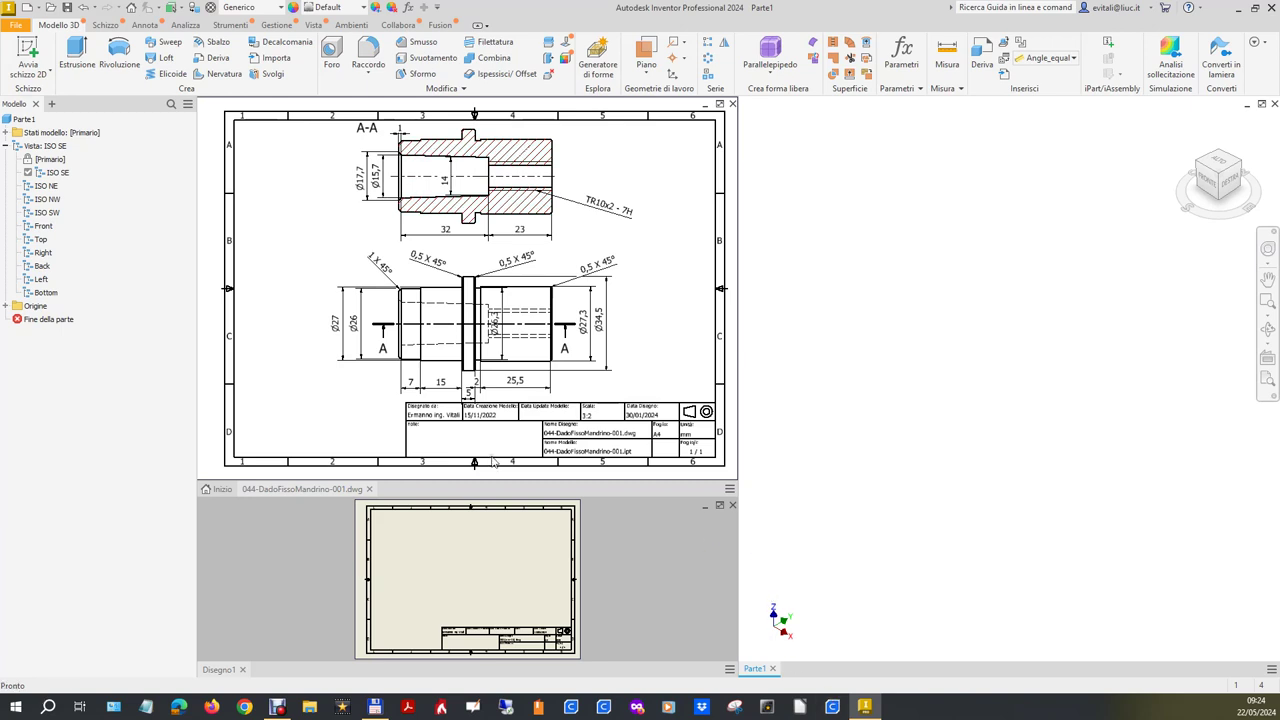
left_click(985, 549)
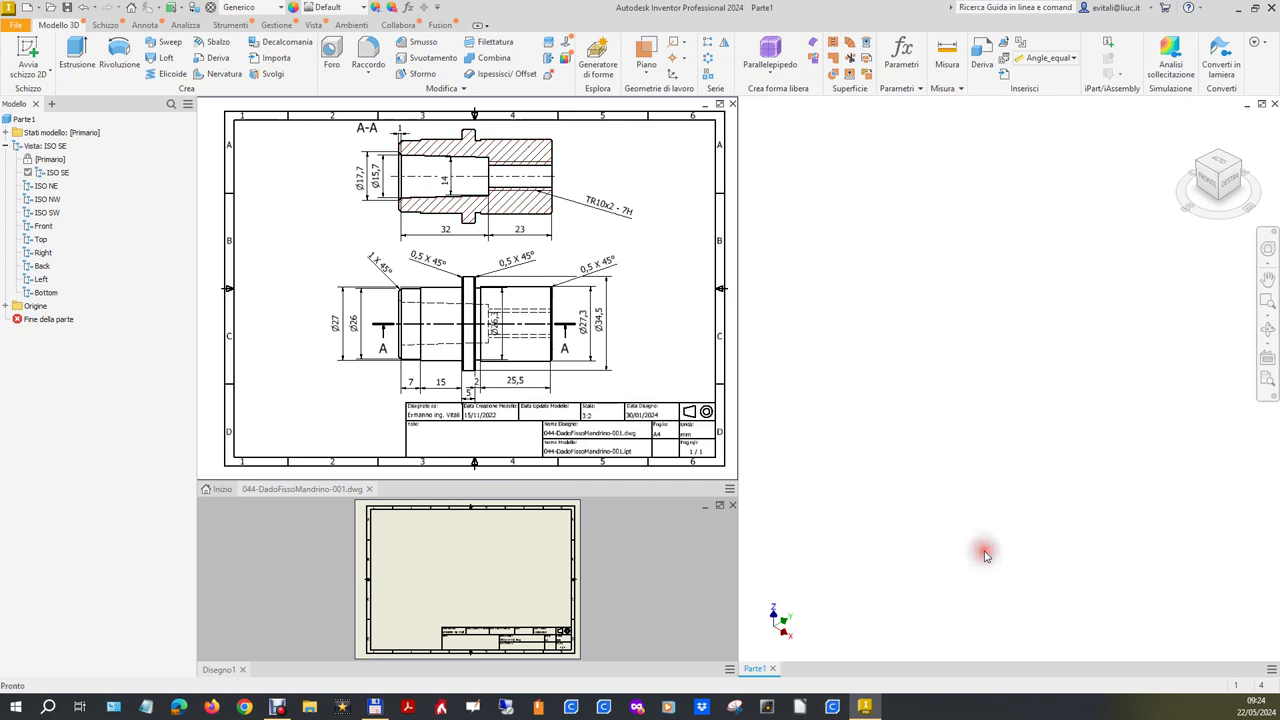
Start a new sketch on the XZ origin plane, viewed straight from the front.
left_click(6, 305)
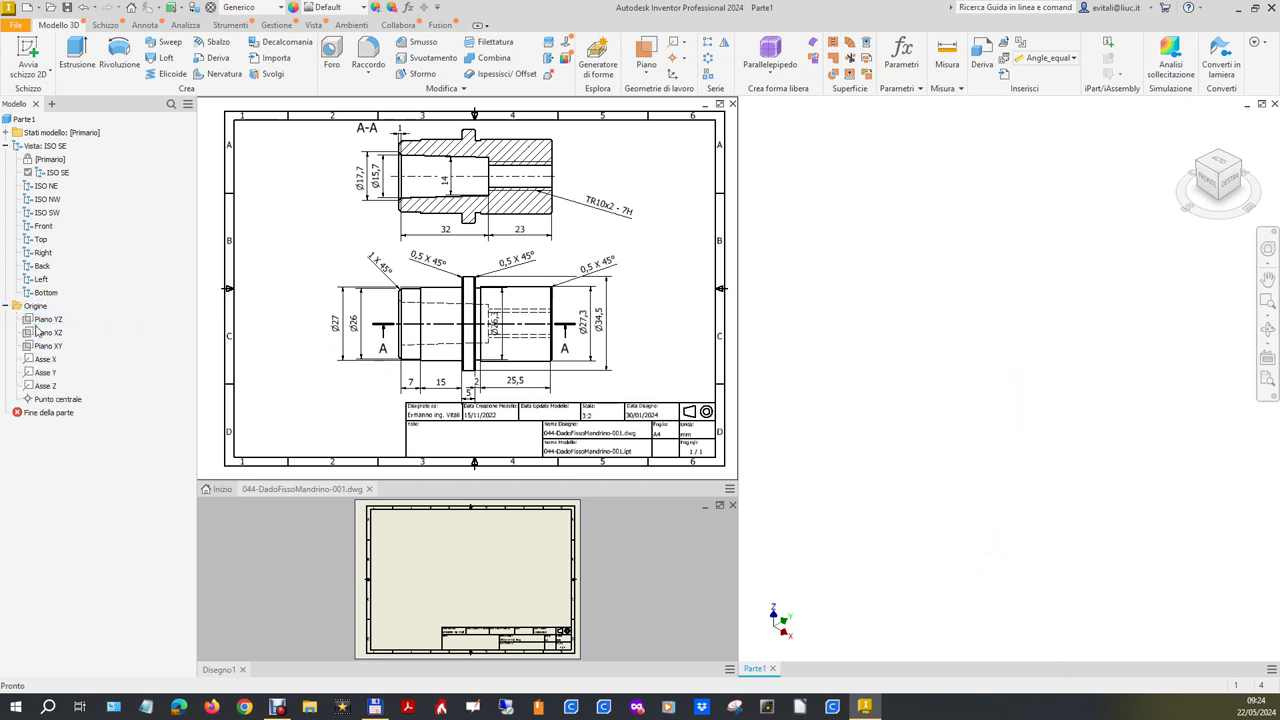
left_click(45, 332)
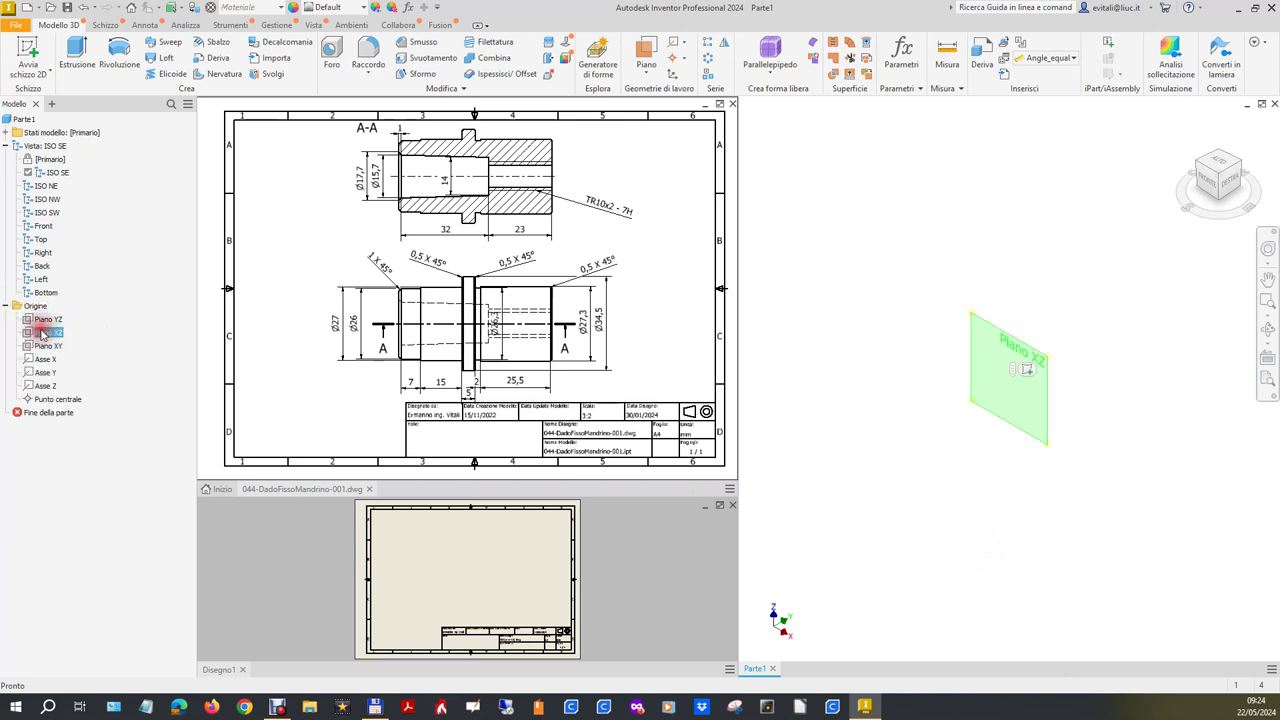
left_click(1028, 369)
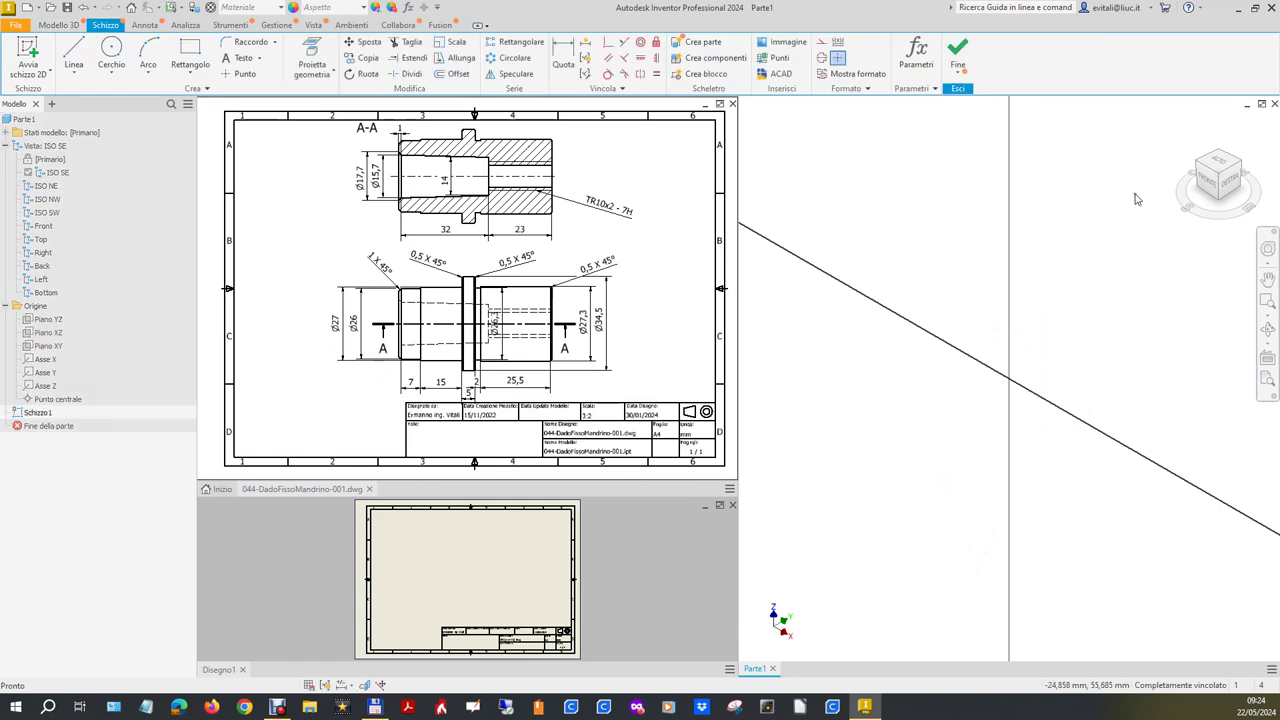
left_click(1204, 180)
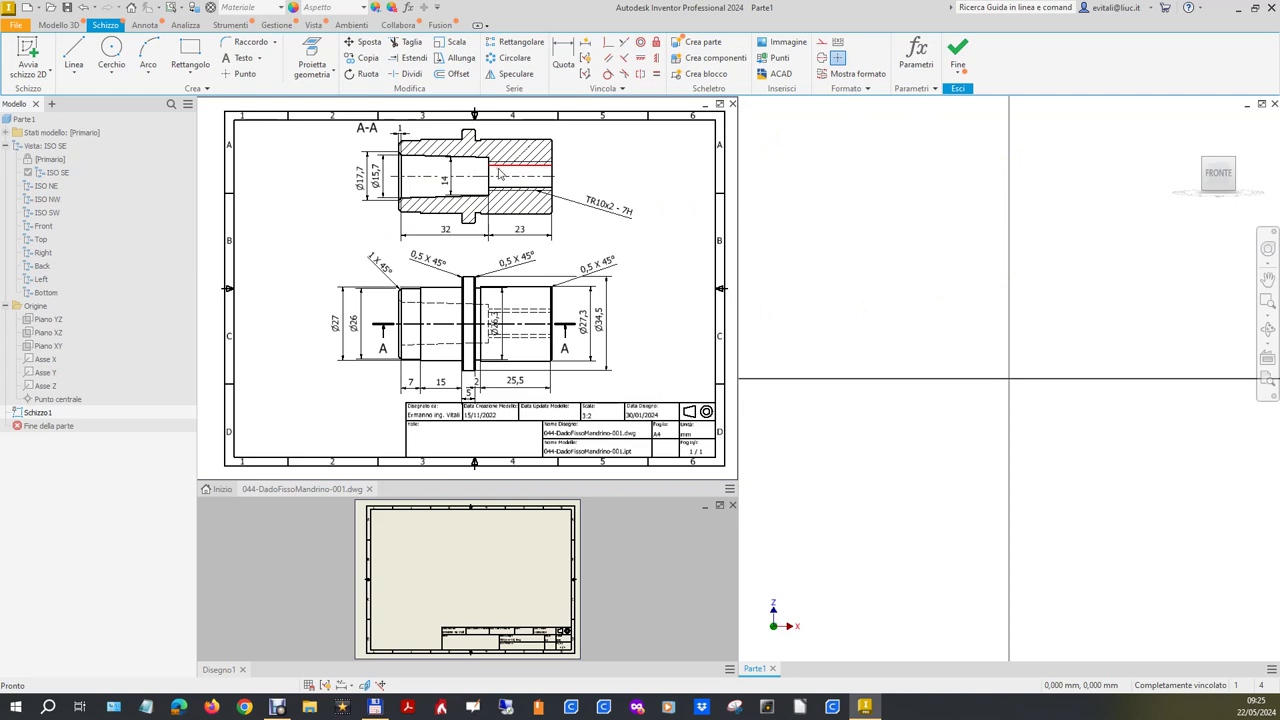
Draw the right portion of the stepped profile with lines, starting on the vertical axis.
left_click(74, 50)
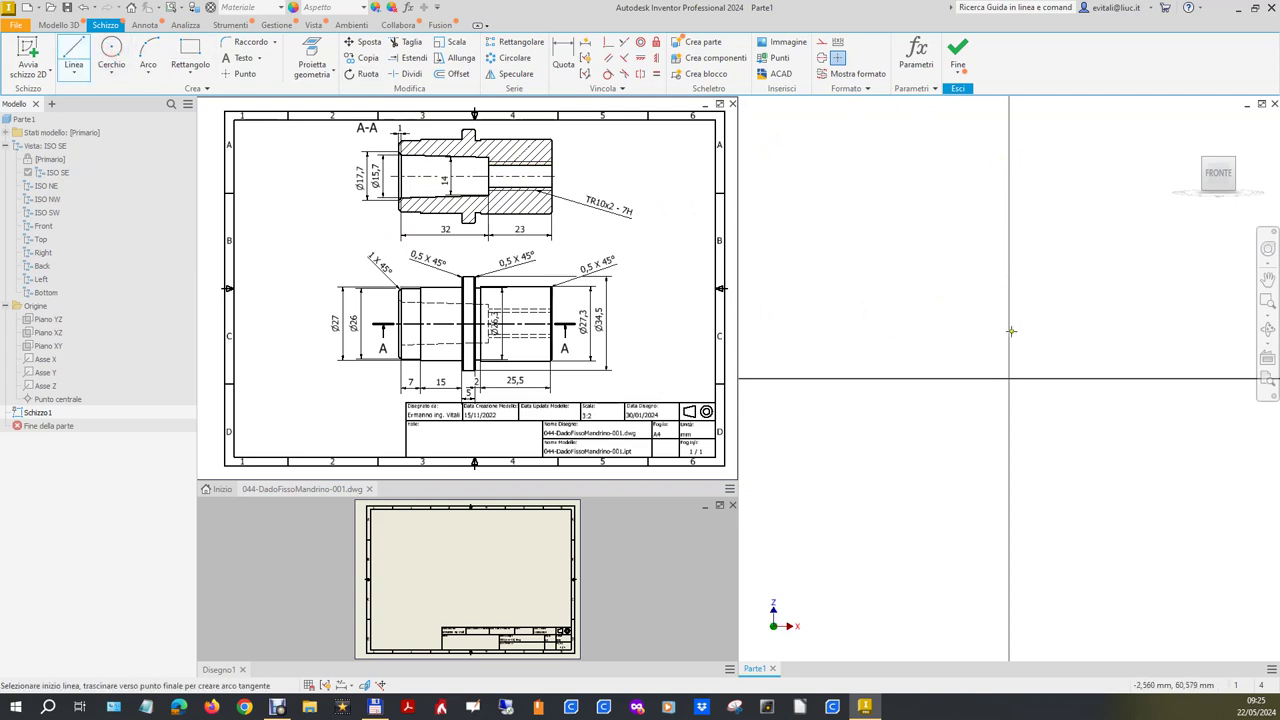
left_click(1008, 331)
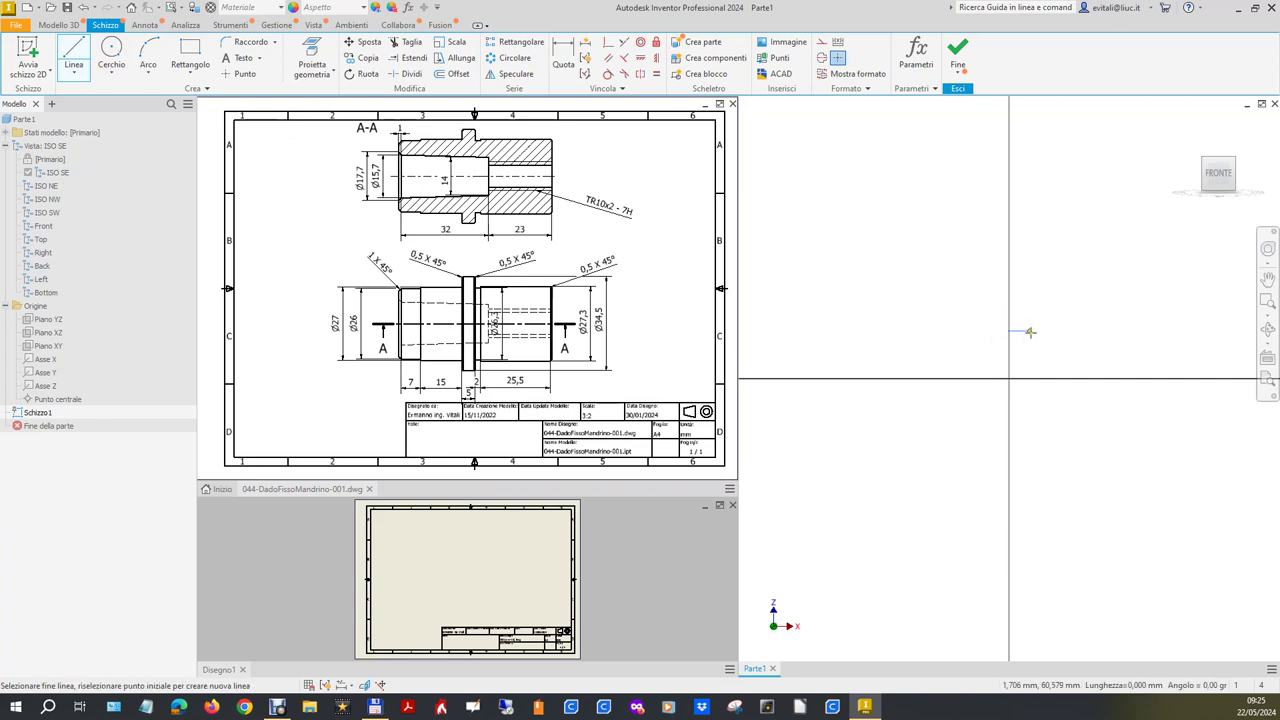
left_click(1084, 331)
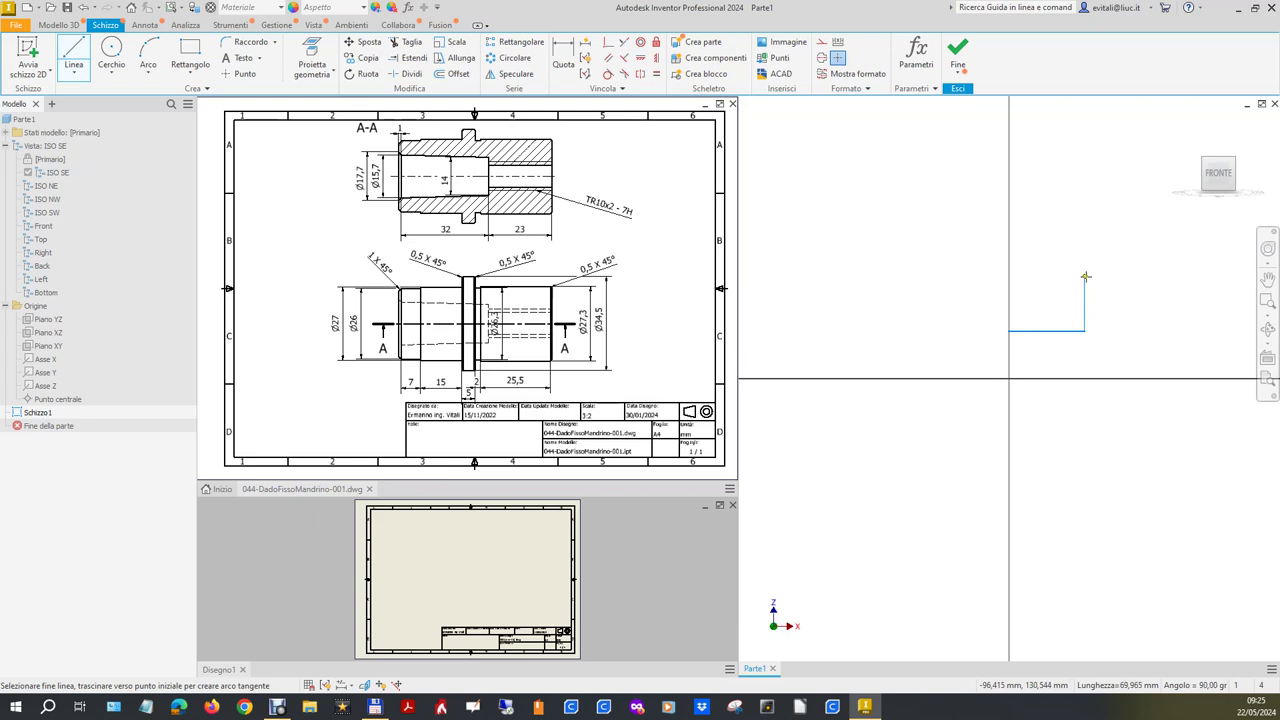
left_click(1085, 277)
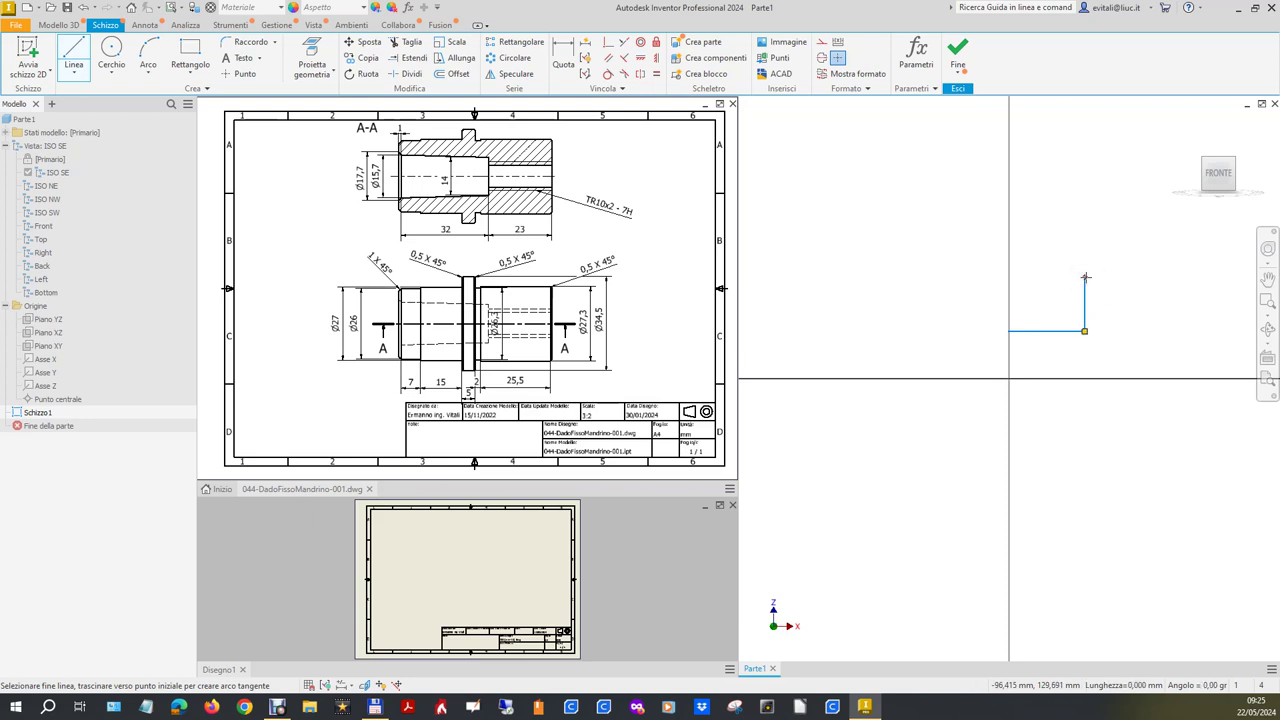
left_click(993, 277)
left_click(977, 286)
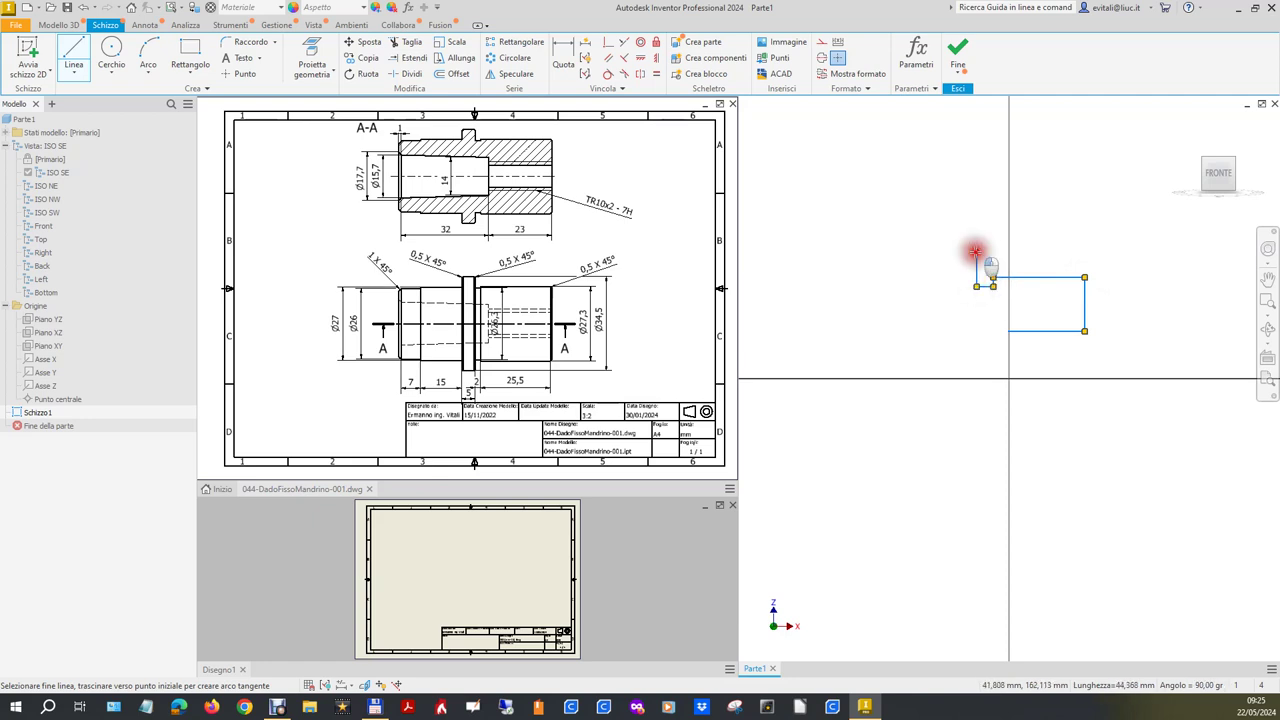
left_click(977, 252)
left_click(958, 252)
Continue the profile leftward through the remaining steps and back along the long bottom line.
left_click(905, 277)
left_click(904, 285)
left_click(822, 286)
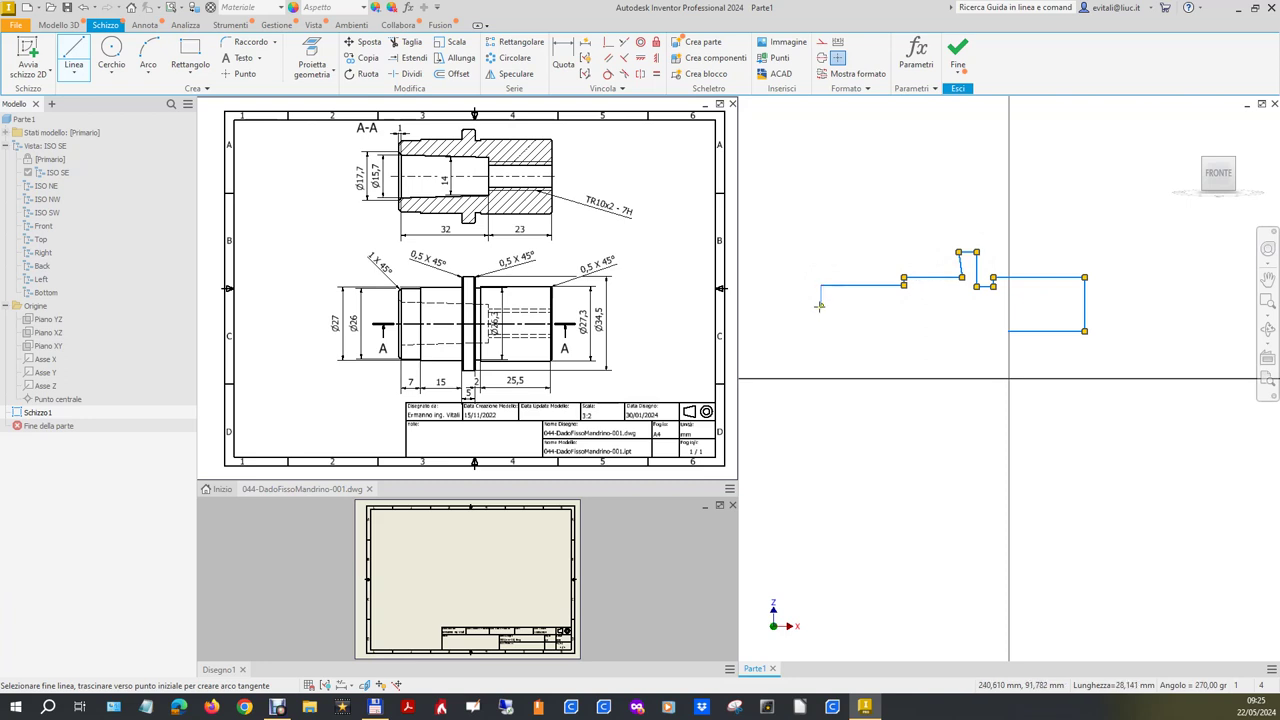
left_click(821, 306)
left_click(822, 306)
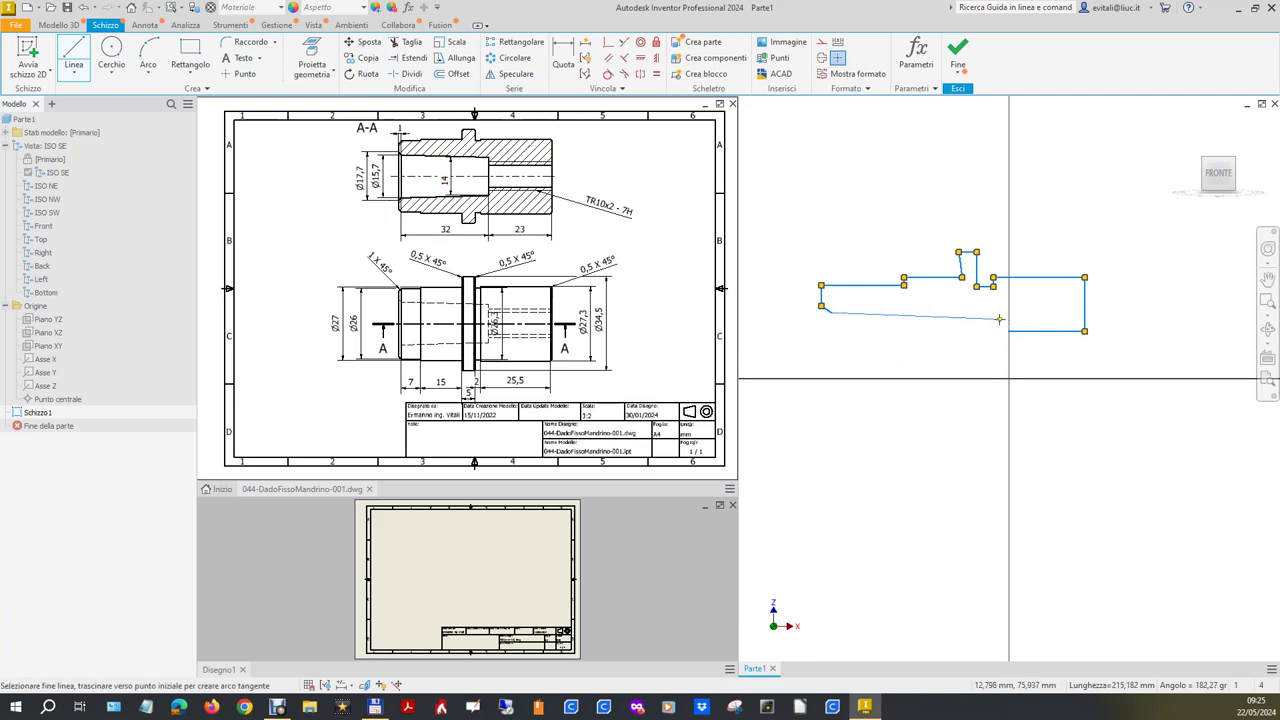
left_click(999, 319)
right_click(999, 325)
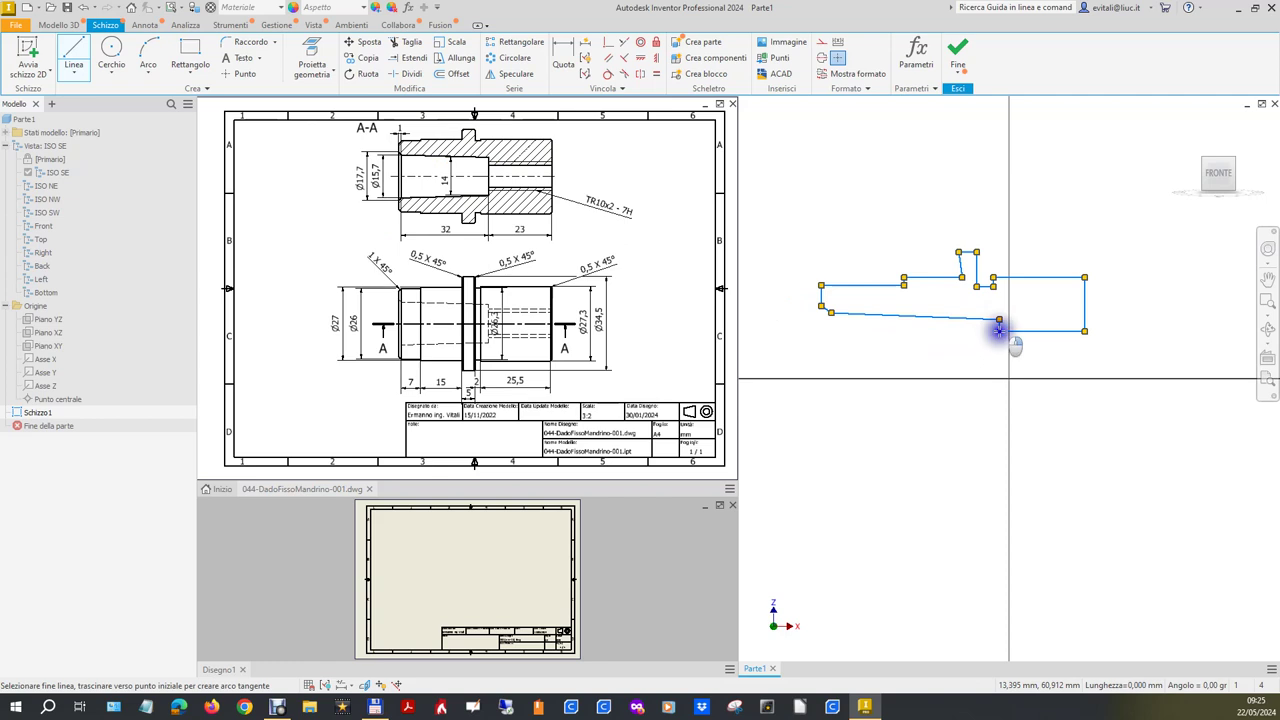
left_click(1043, 338)
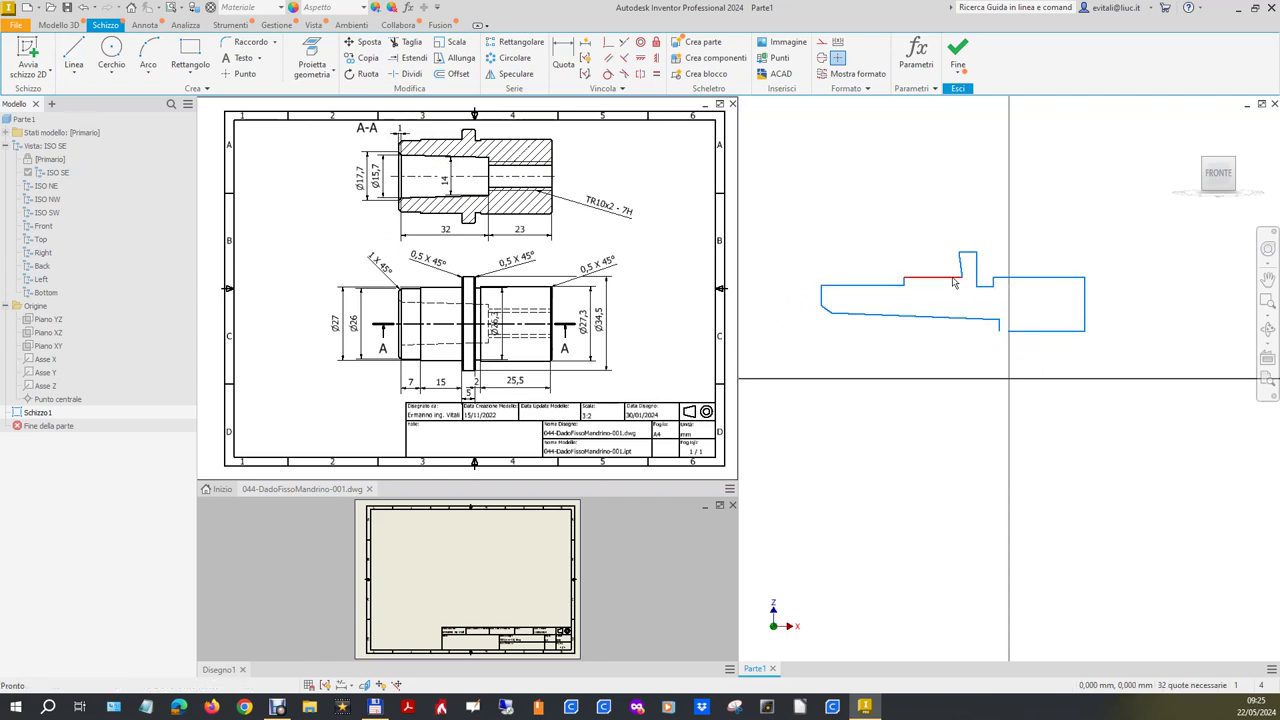
Join the loose end of the bottom line to the profile's start corner with Coincident.
left_click(608, 42)
left_click(1000, 331)
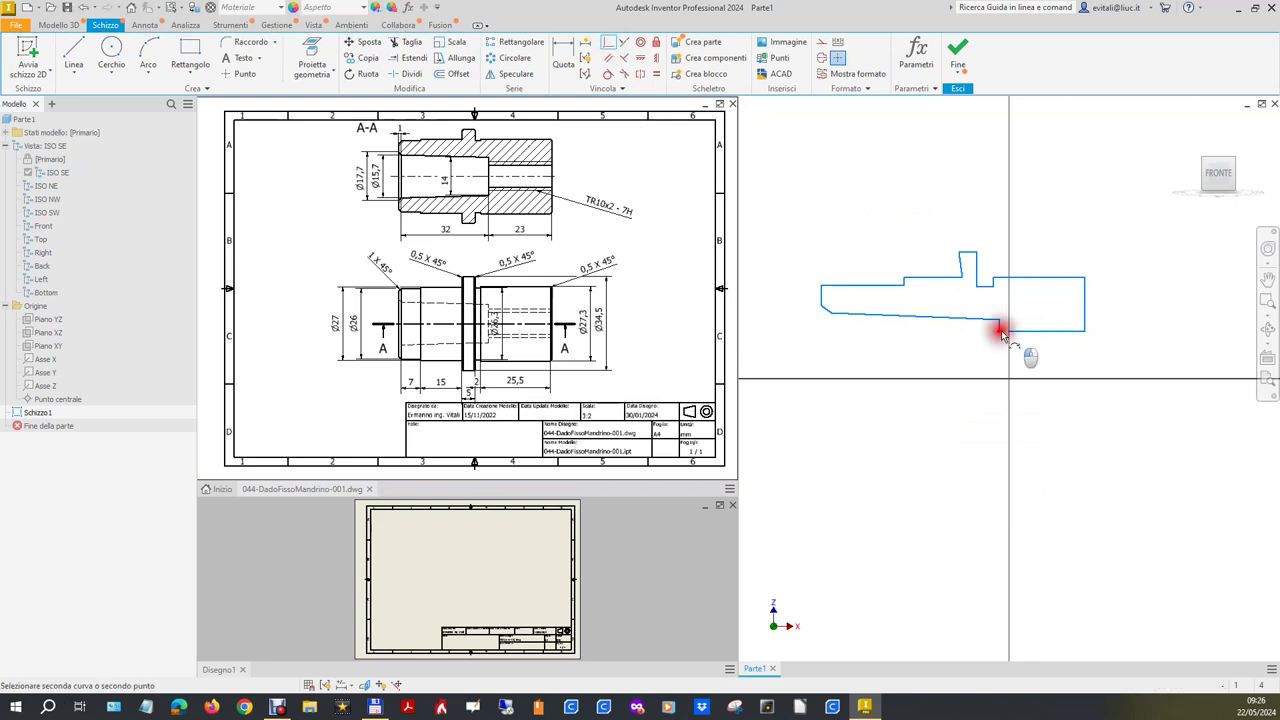
left_click(1007, 332)
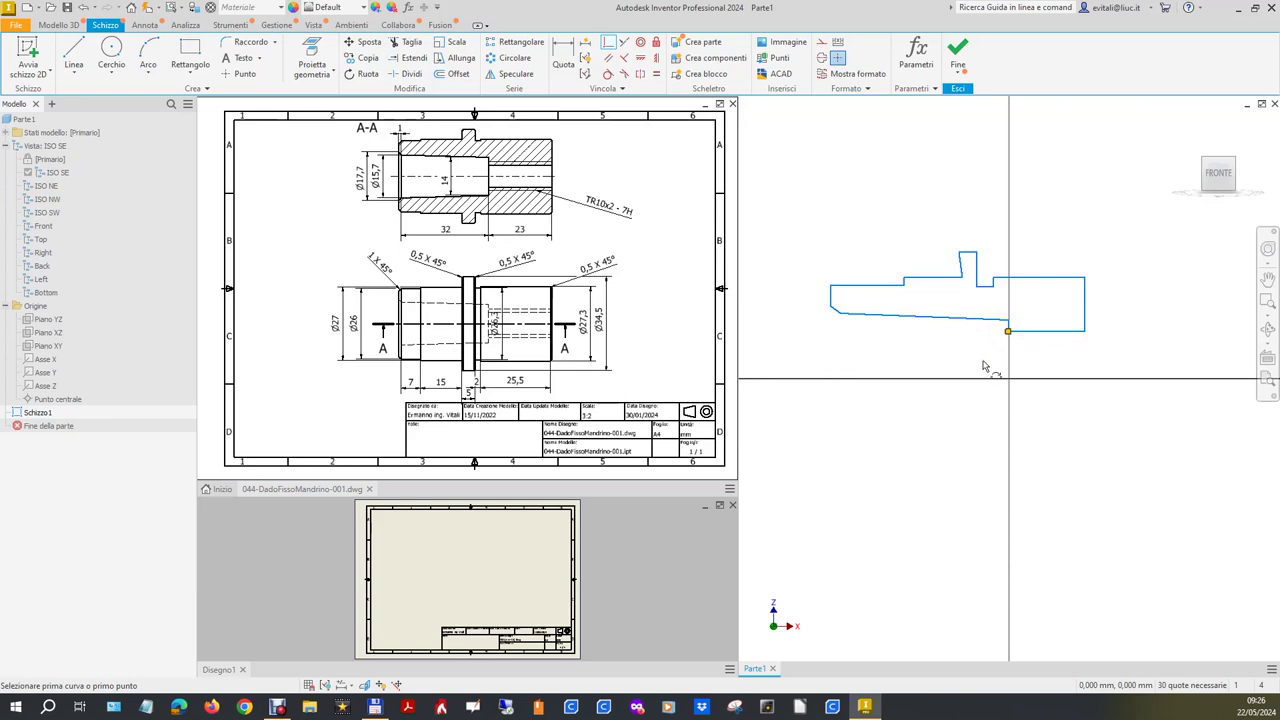
key("Escape")
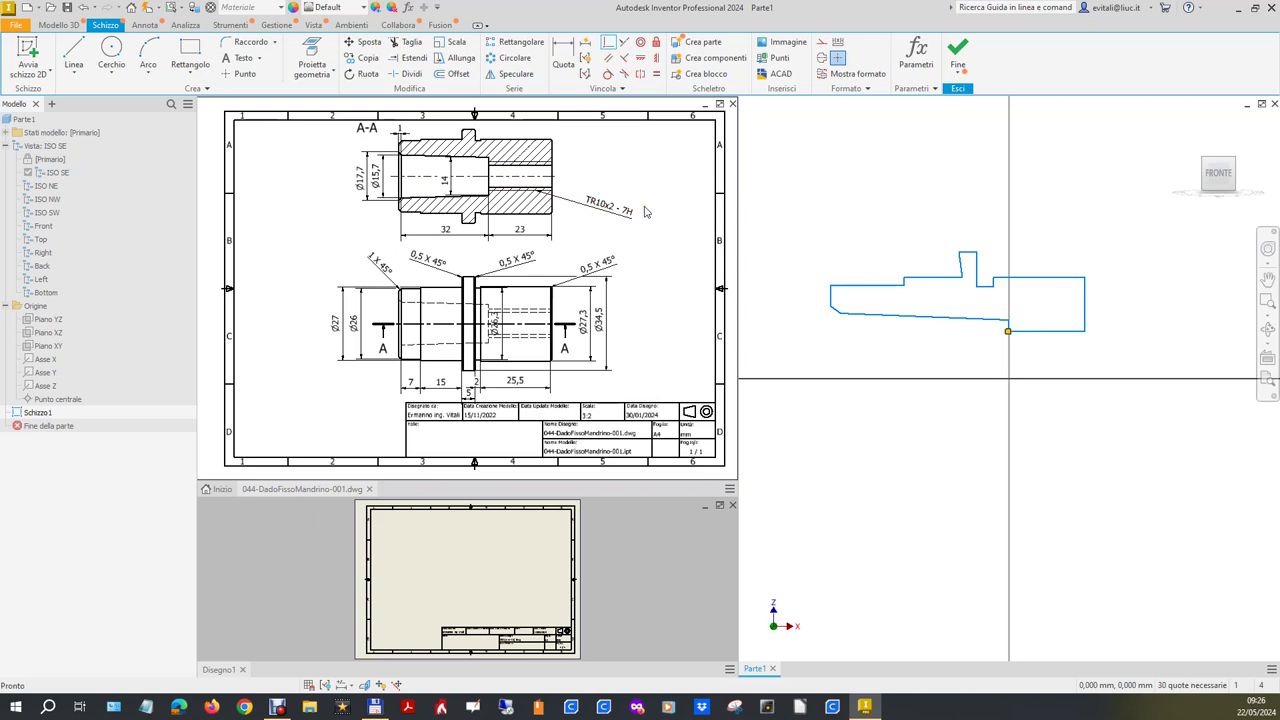
left_click(563, 56)
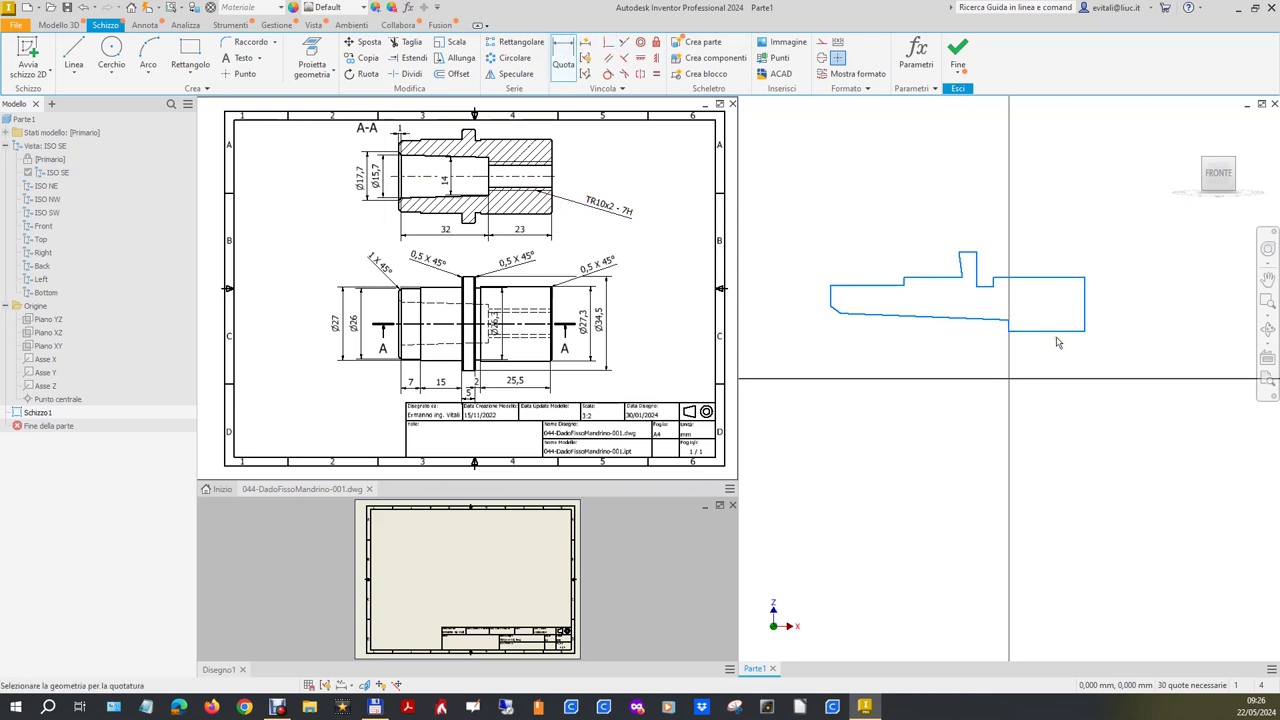
key("Escape")
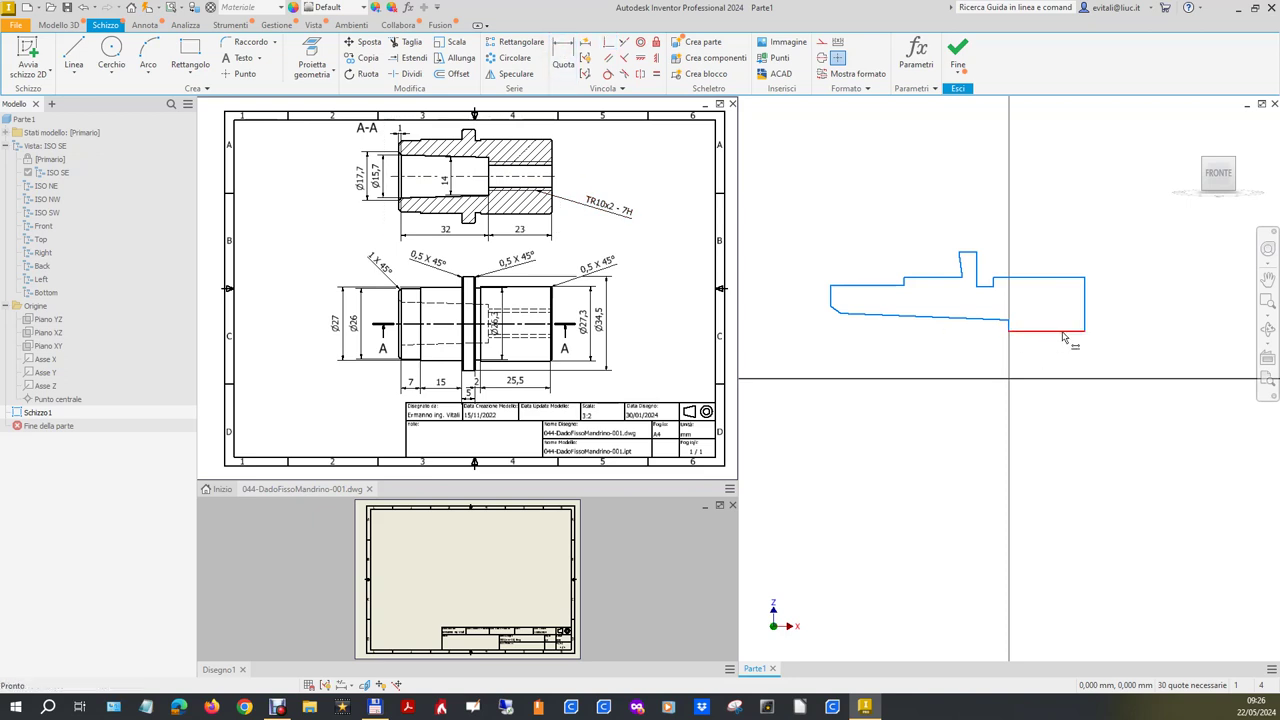
Make the bottom edge horizontal and square the right edge and first step edges perpendicular.
left_click(640, 57)
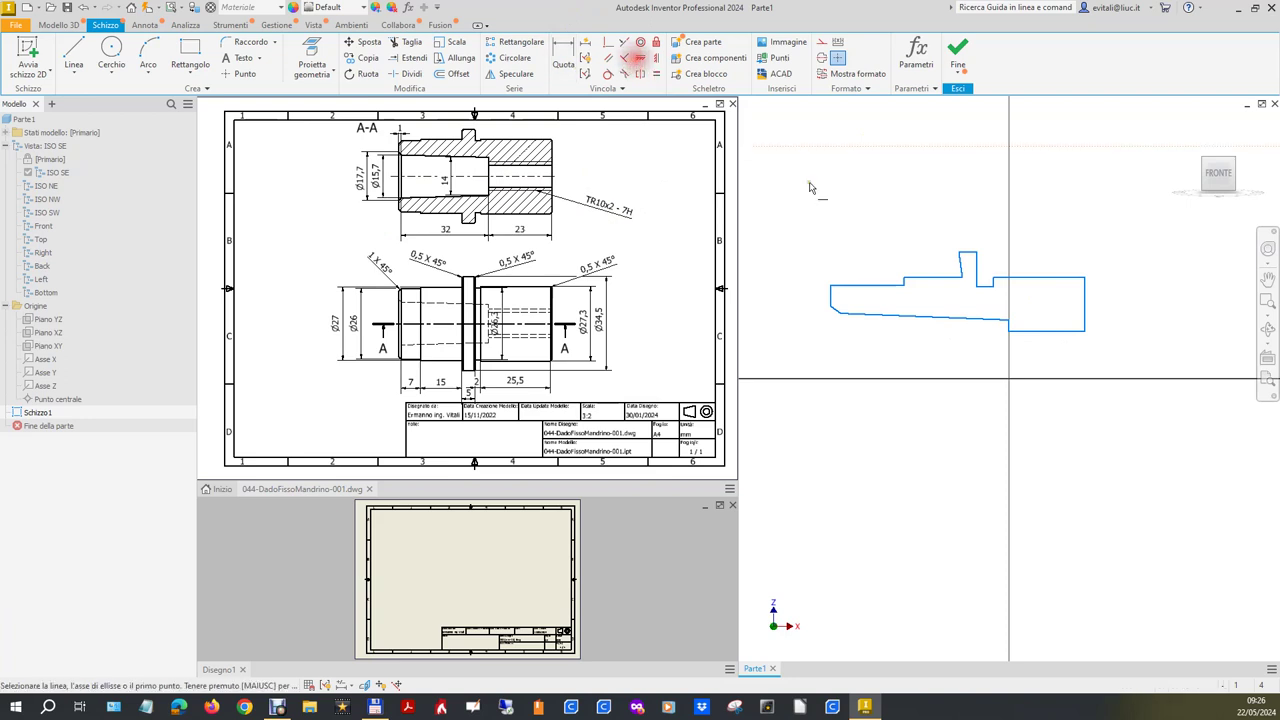
left_click(1066, 336)
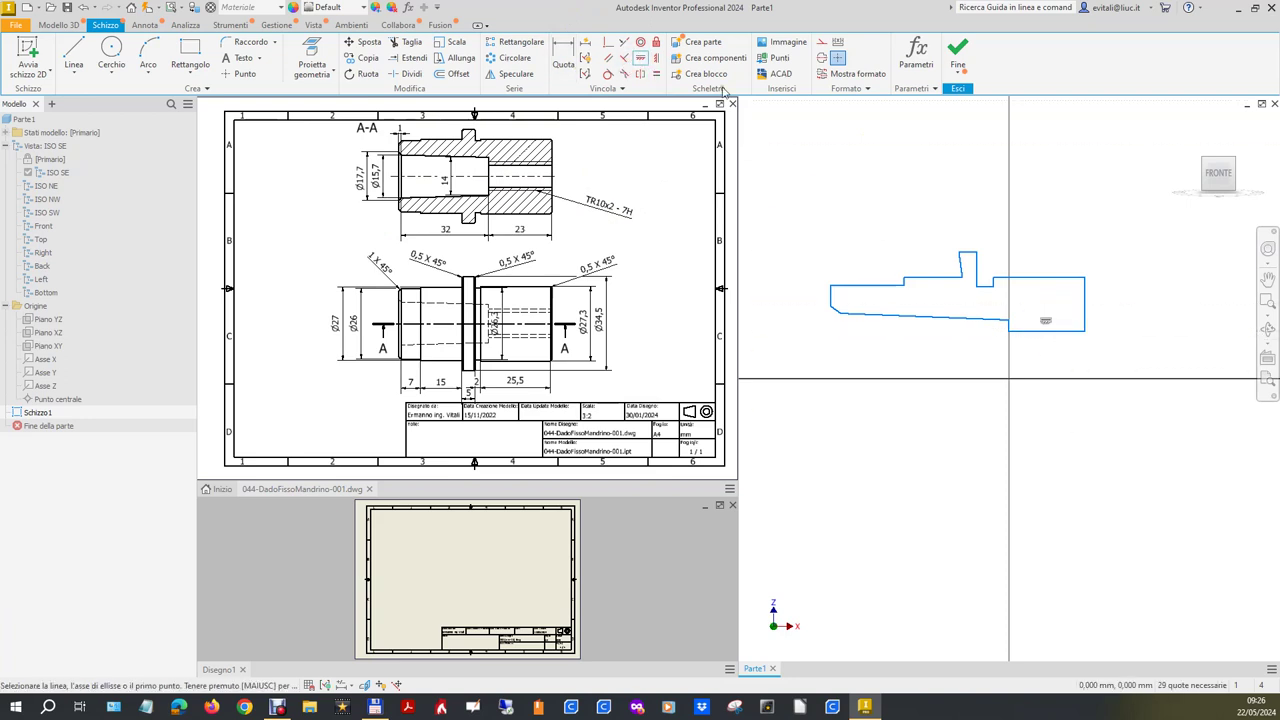
left_click(624, 57)
scroll(1130, 338, "up", 3)
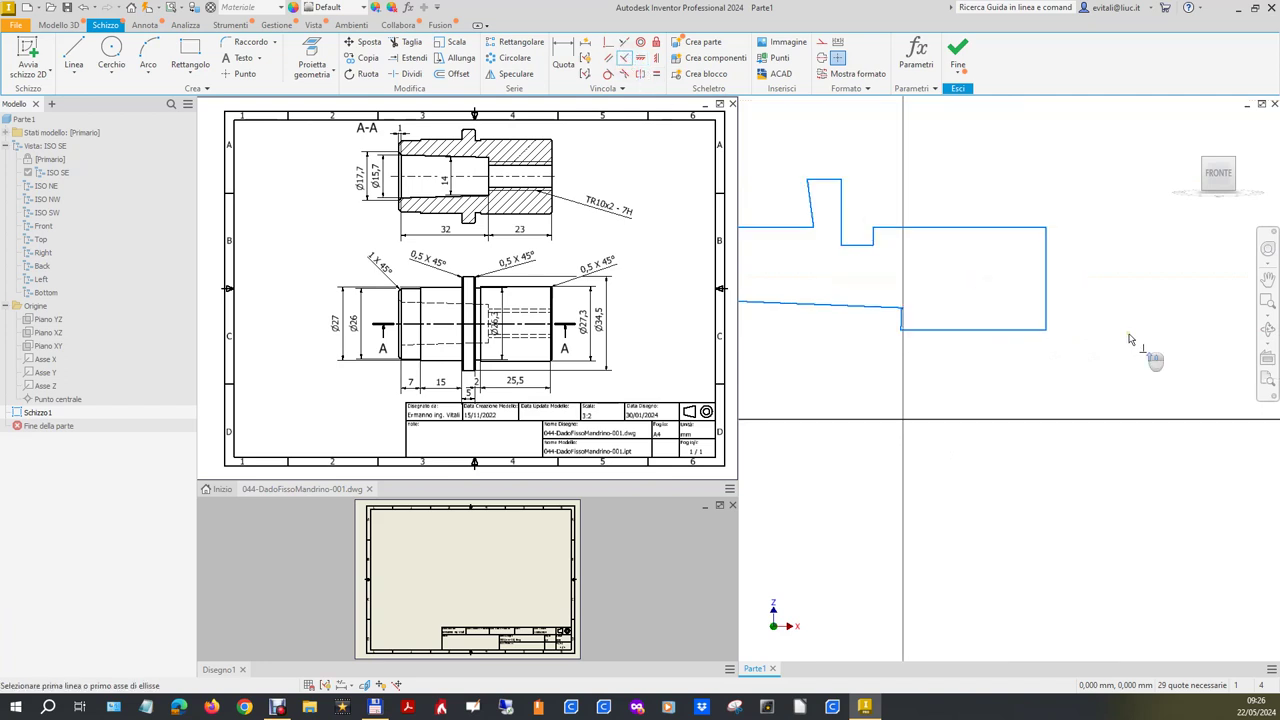
left_click(1045, 297)
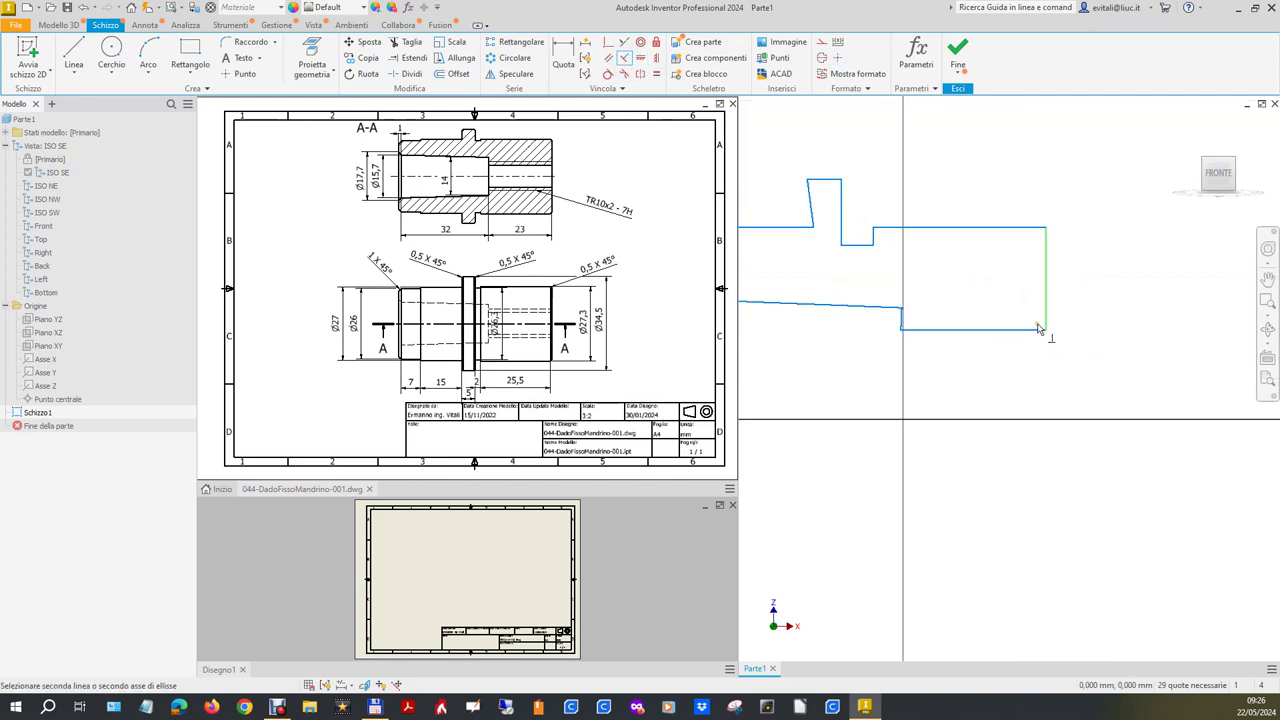
left_click(1039, 329)
left_click(1046, 250)
left_click(1023, 228)
left_click(887, 232)
left_click(872, 246)
left_click(854, 240)
left_click(842, 218)
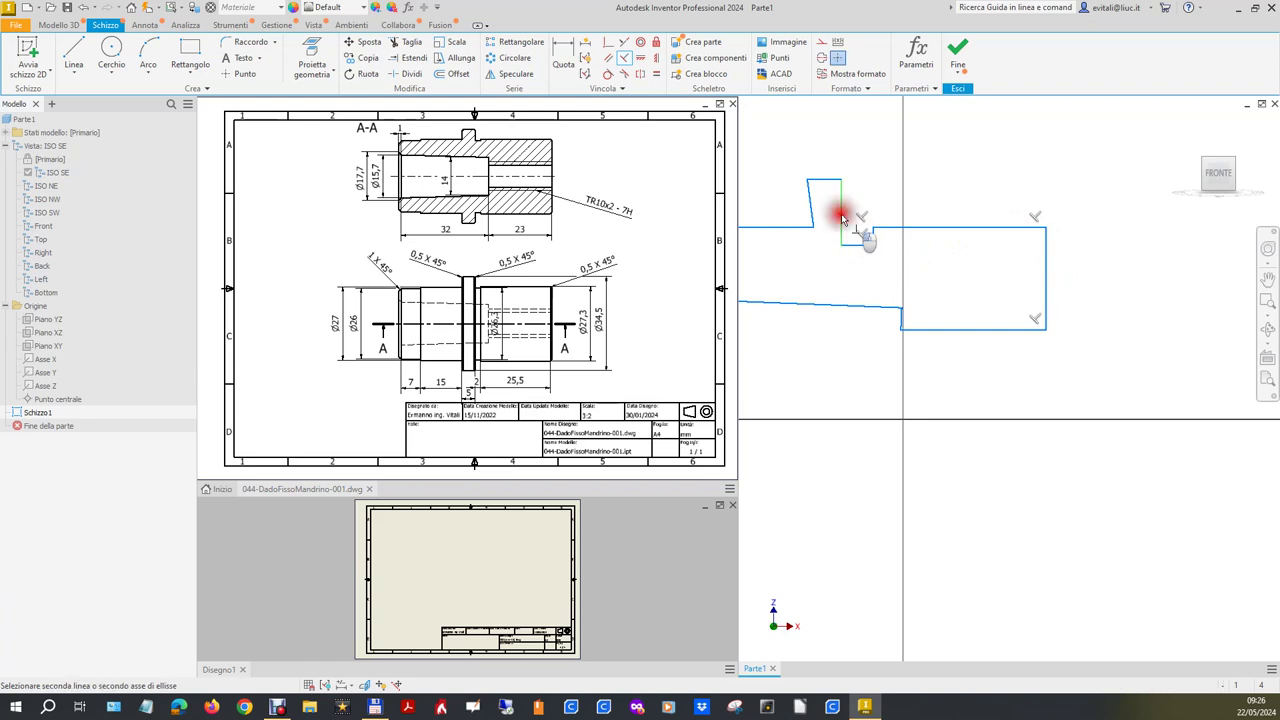
left_click(849, 241)
Square the remaining top-left corners and the short top segment perpendicular to their neighbours.
left_click(821, 180)
left_click(811, 206)
left_click(811, 206)
left_click(820, 180)
scroll(1010, 180, "down", 2)
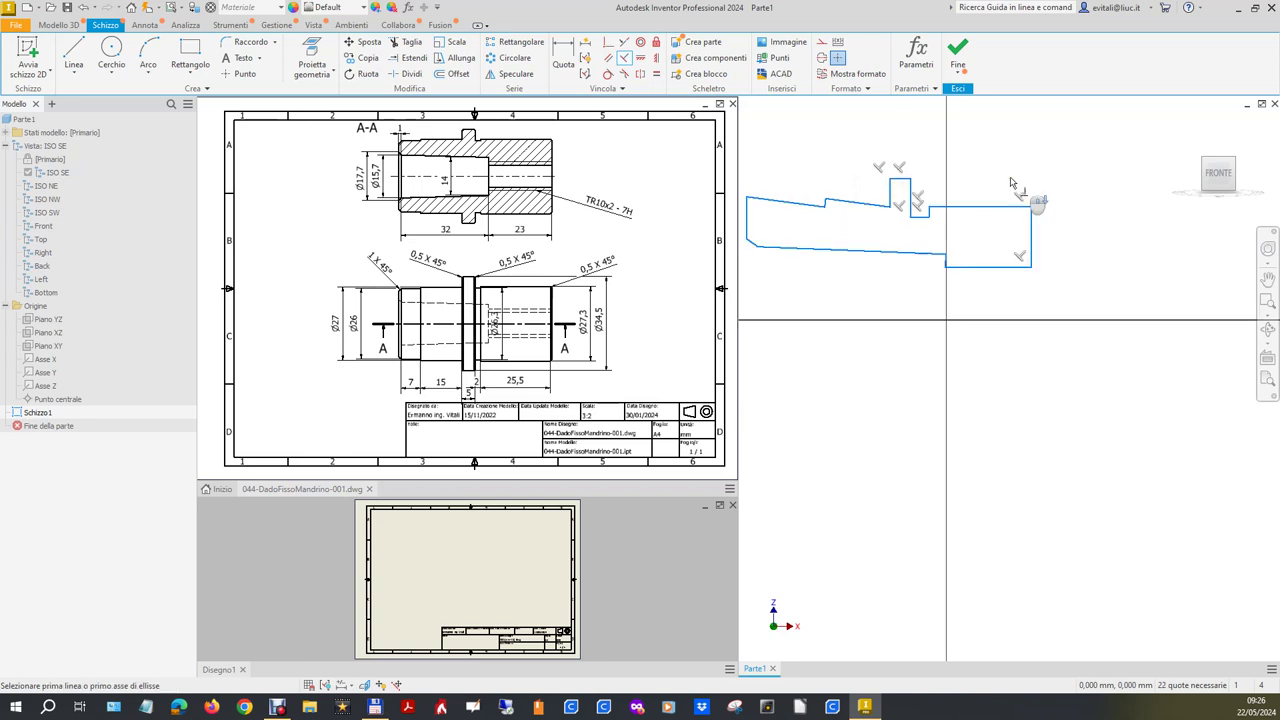
scroll(946, 190, "up", 1)
left_click(914, 197)
left_click(938, 174)
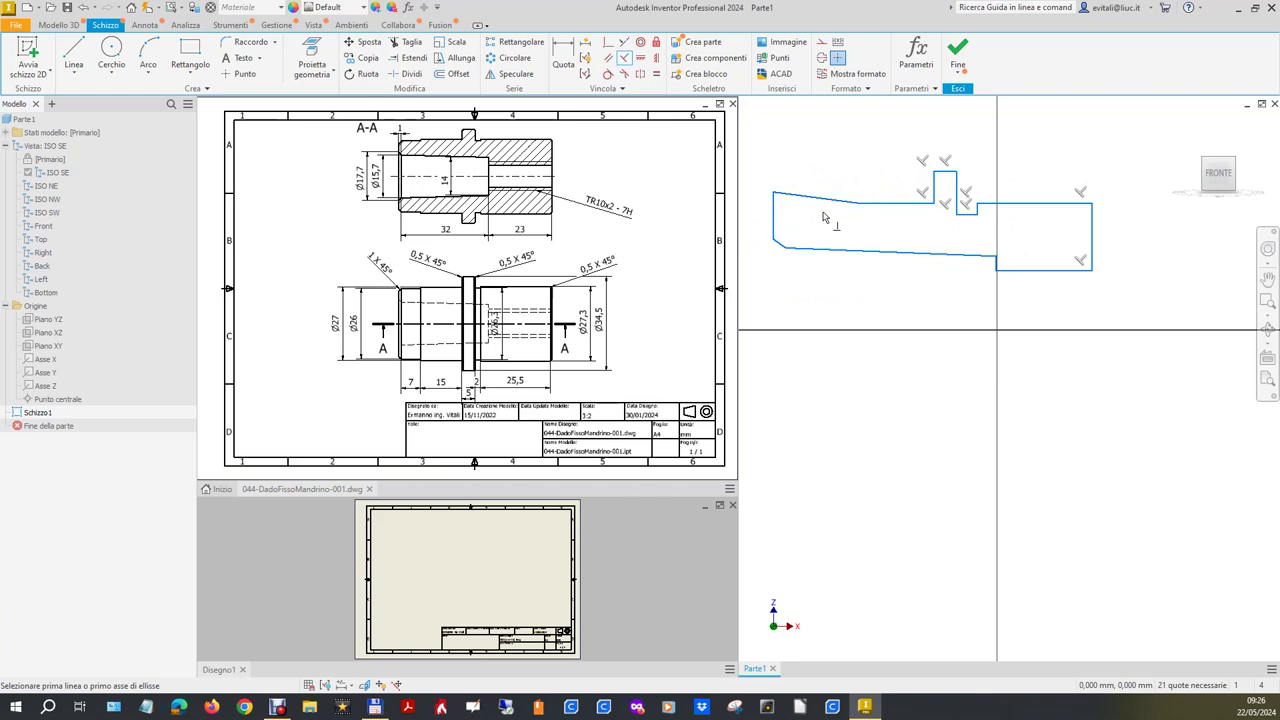
key("Escape")
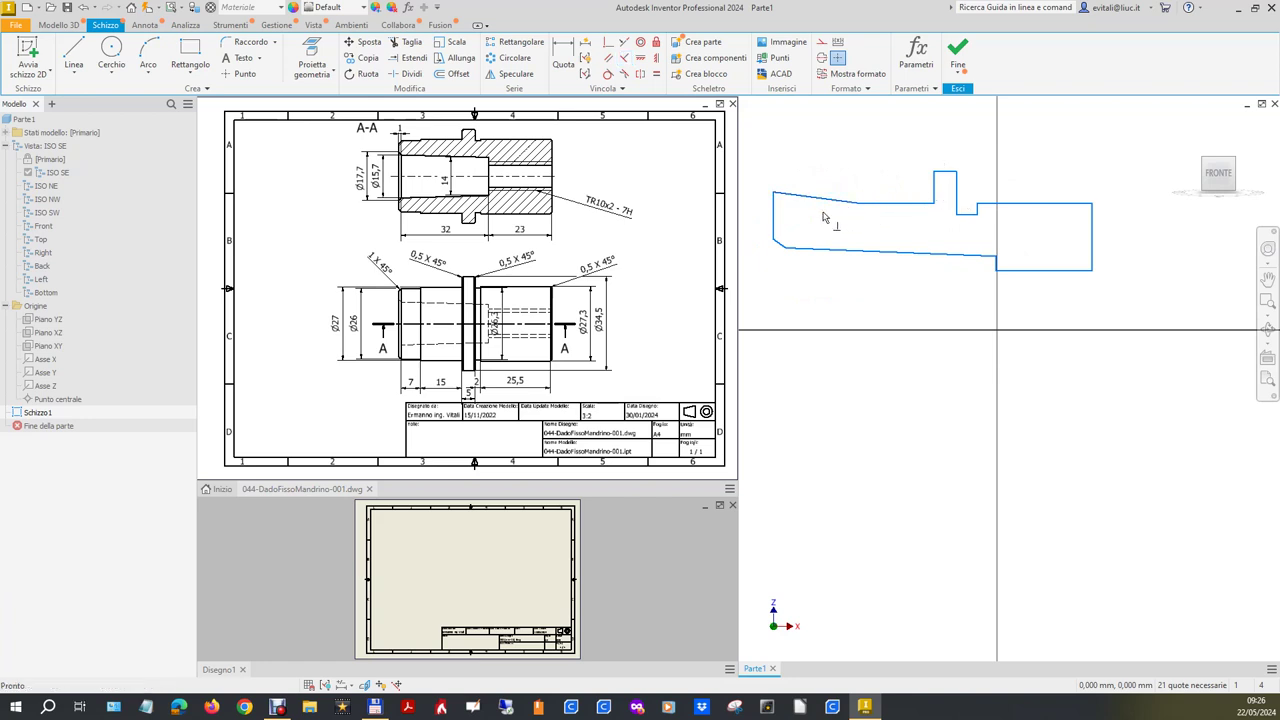
Pull the top-left line down, make it horizontal, and square the left edge to it.
left_click_drag(822, 207, 822, 221)
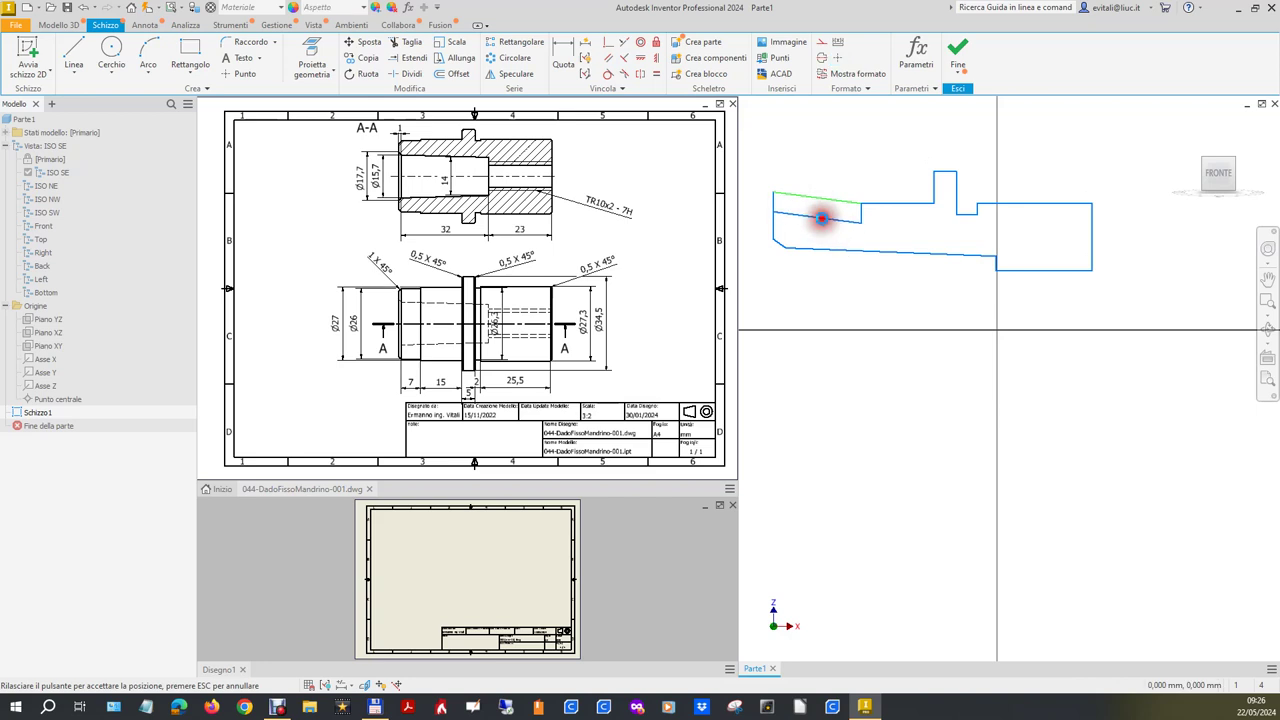
left_click(624, 58)
left_click(866, 204)
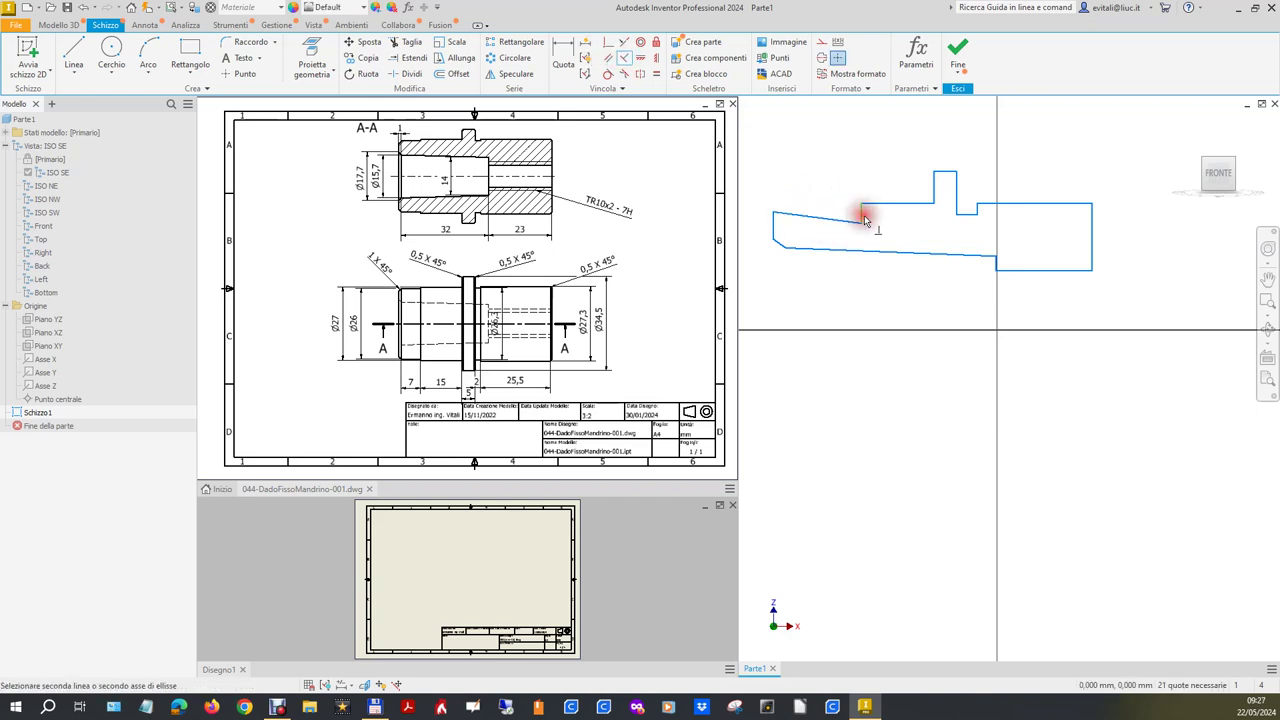
left_click(861, 213)
left_click(833, 228)
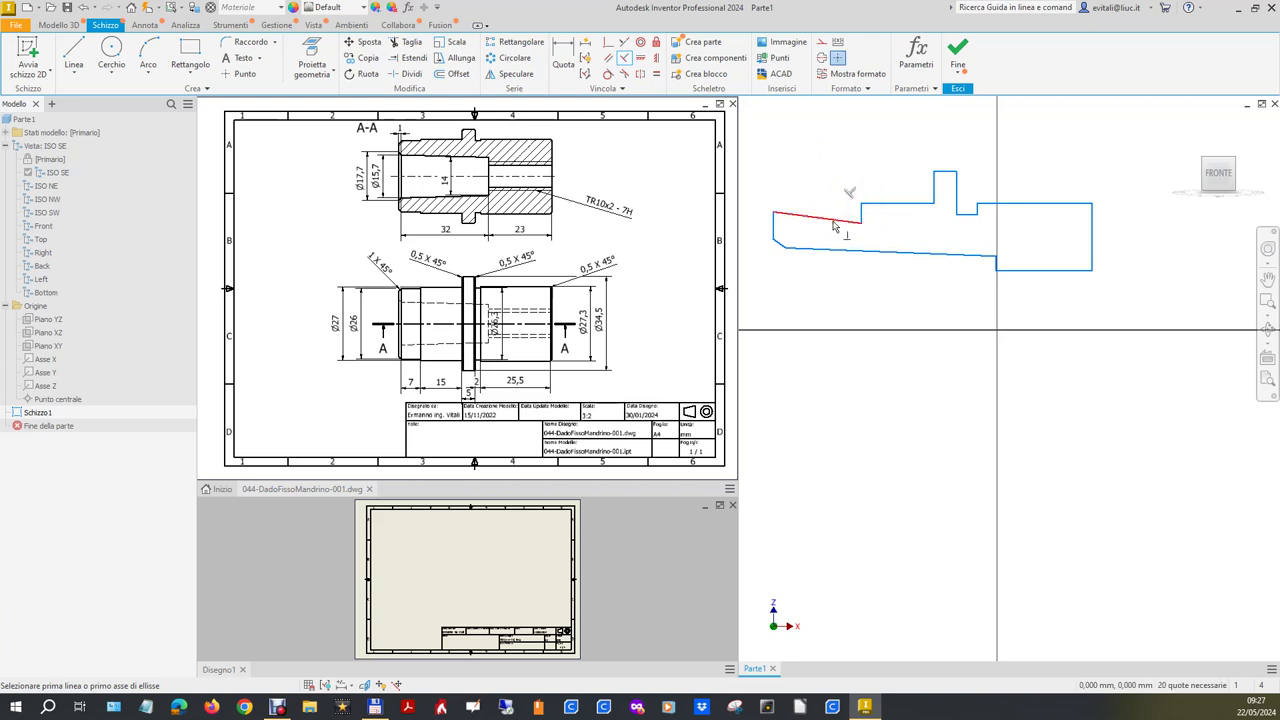
left_click(862, 213)
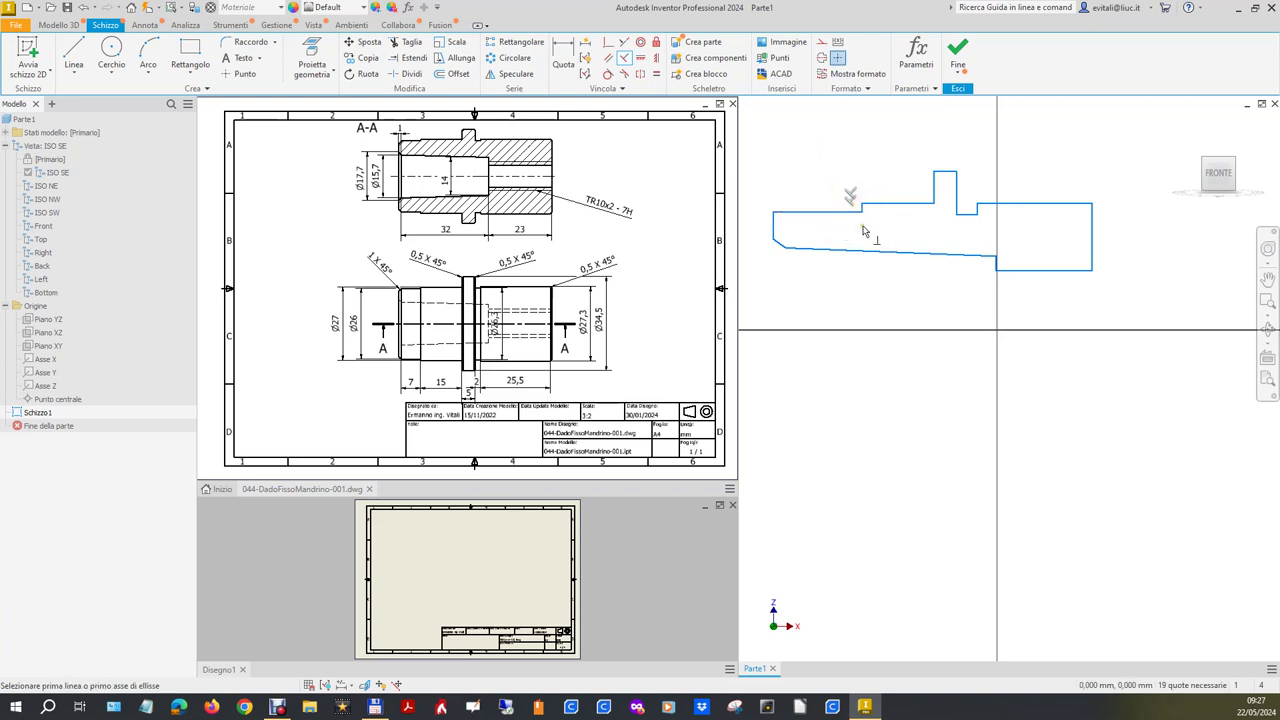
left_click(772, 228)
left_click(778, 212)
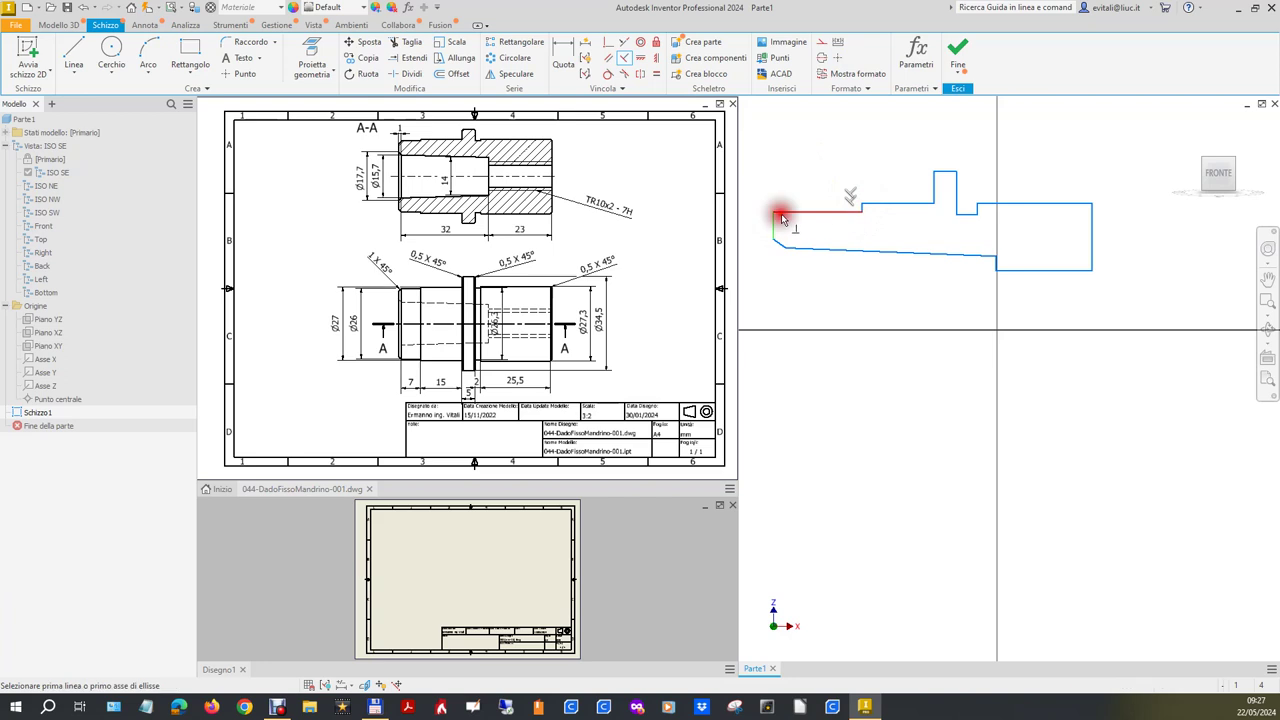
right_click(846, 277)
left_click(891, 288)
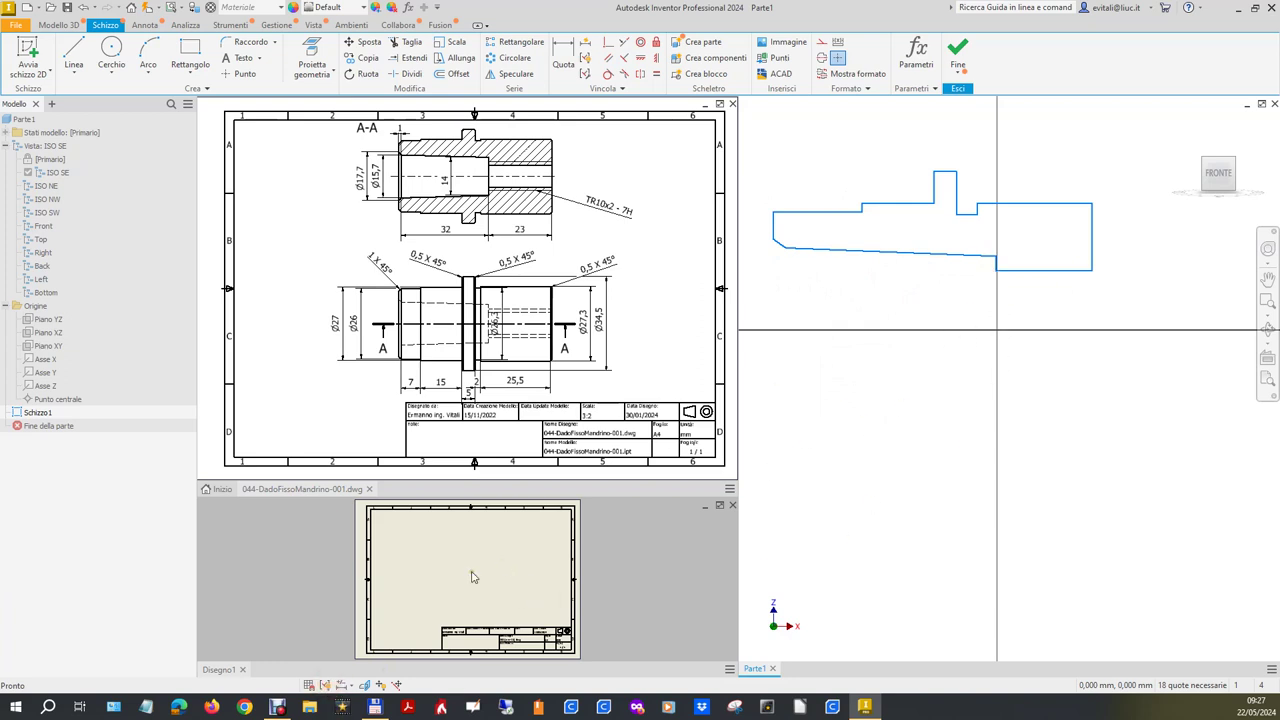
Show all constraints and make the lower step line perpendicular, straightening it horizontal.
left_click(325, 685)
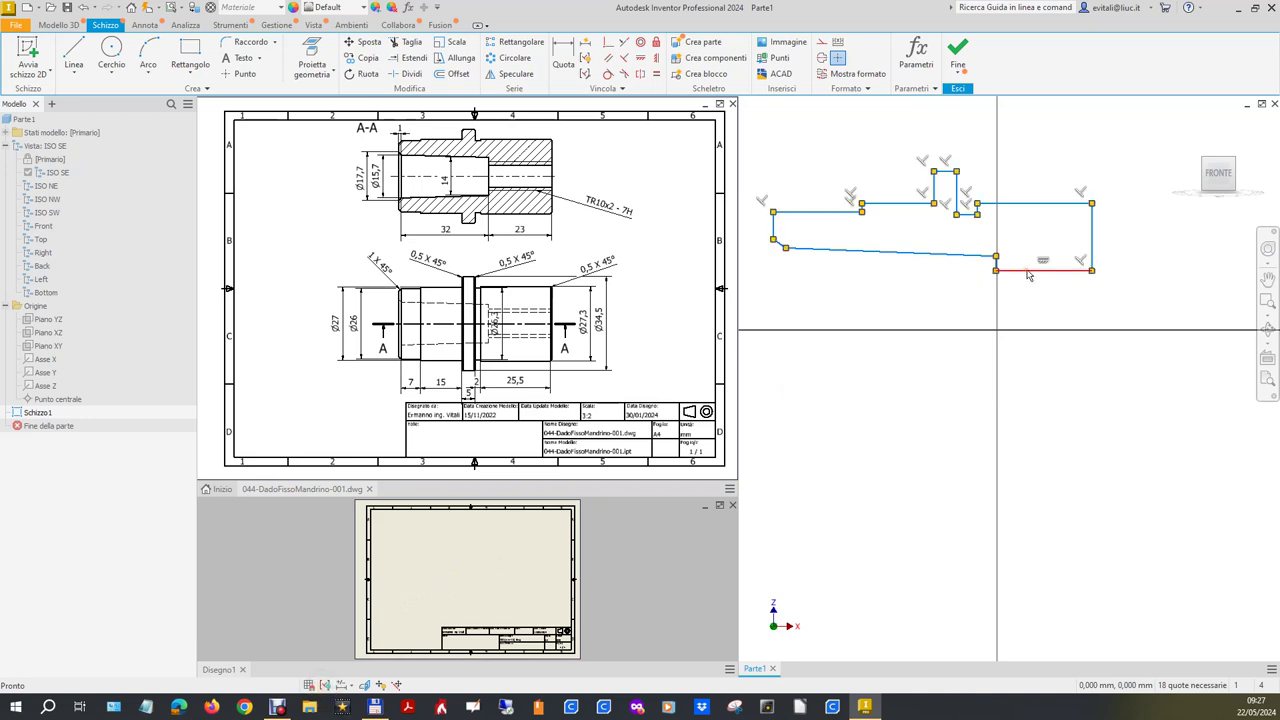
key("i")
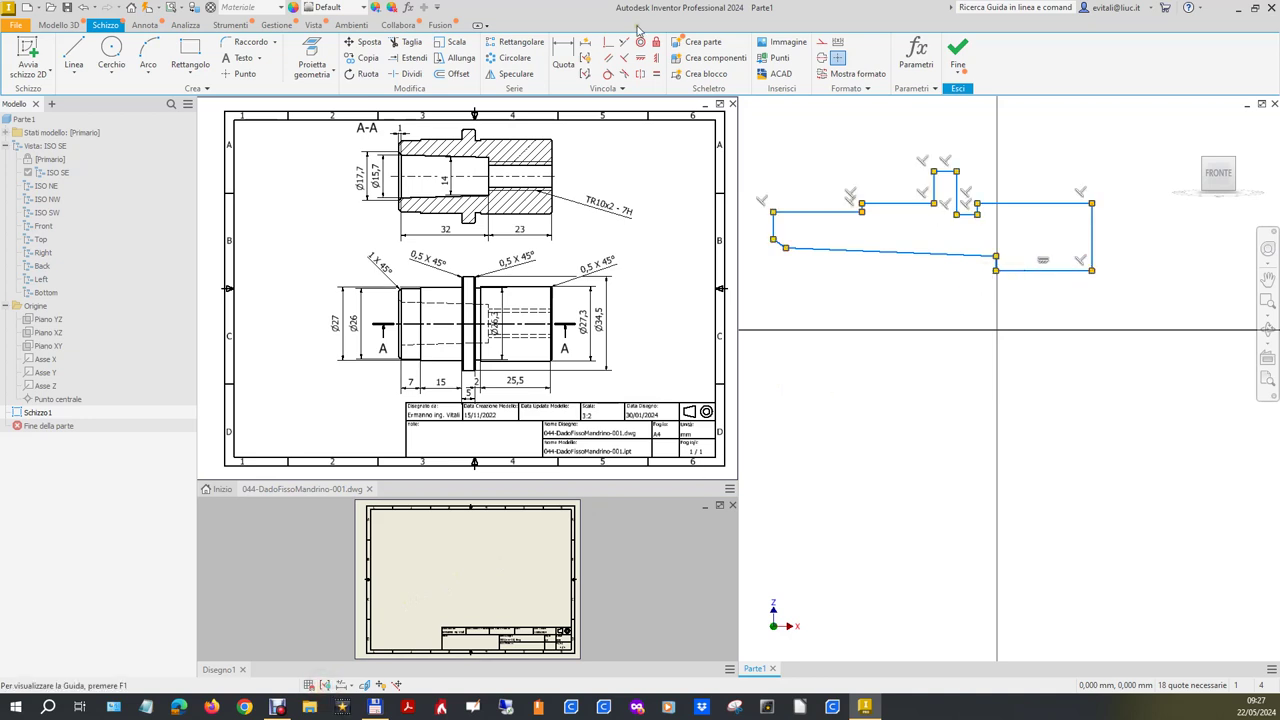
scroll(1000, 262, "down", 4)
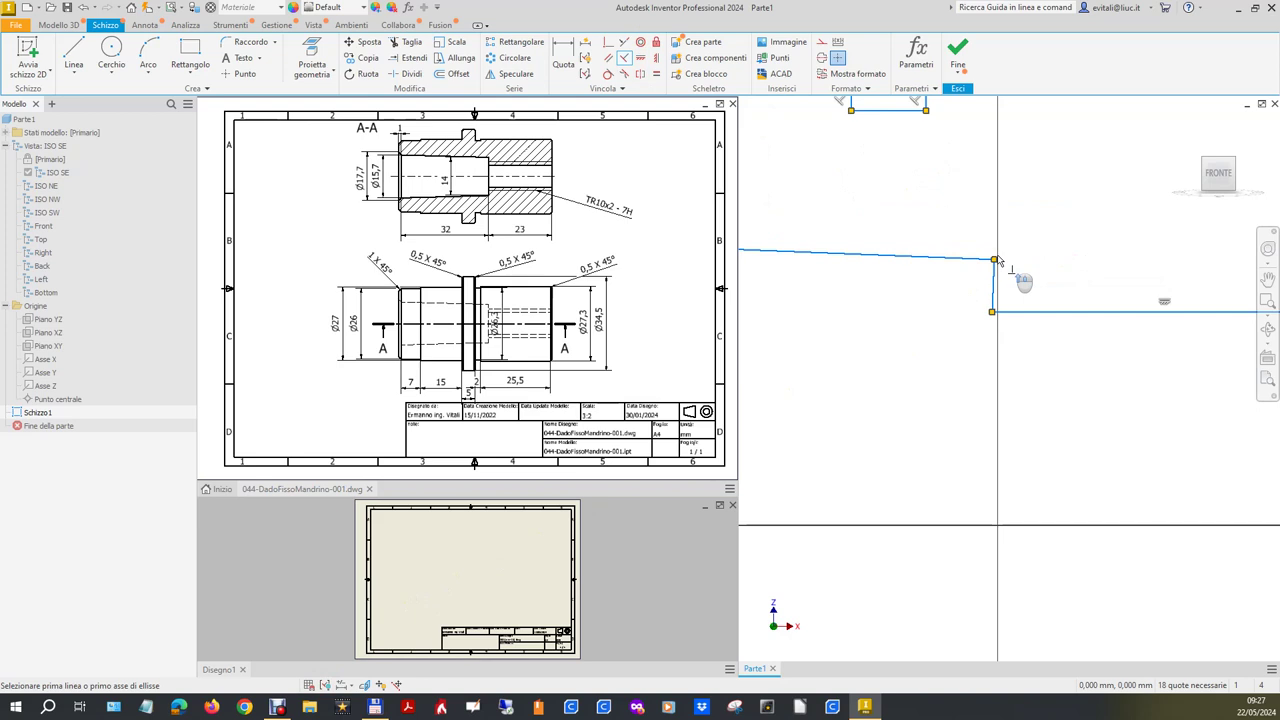
left_click(993, 277)
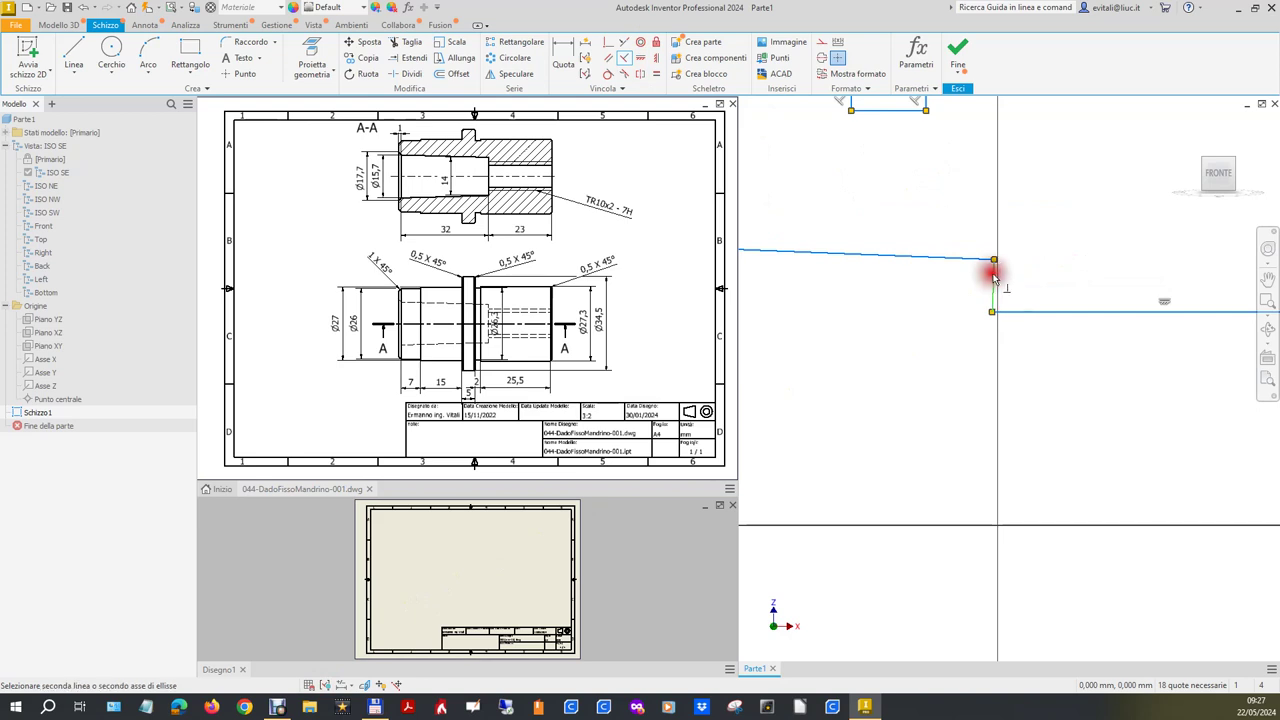
left_click(1042, 312)
scroll(1058, 274, "up", 3)
scroll(1060, 275, "up", 4)
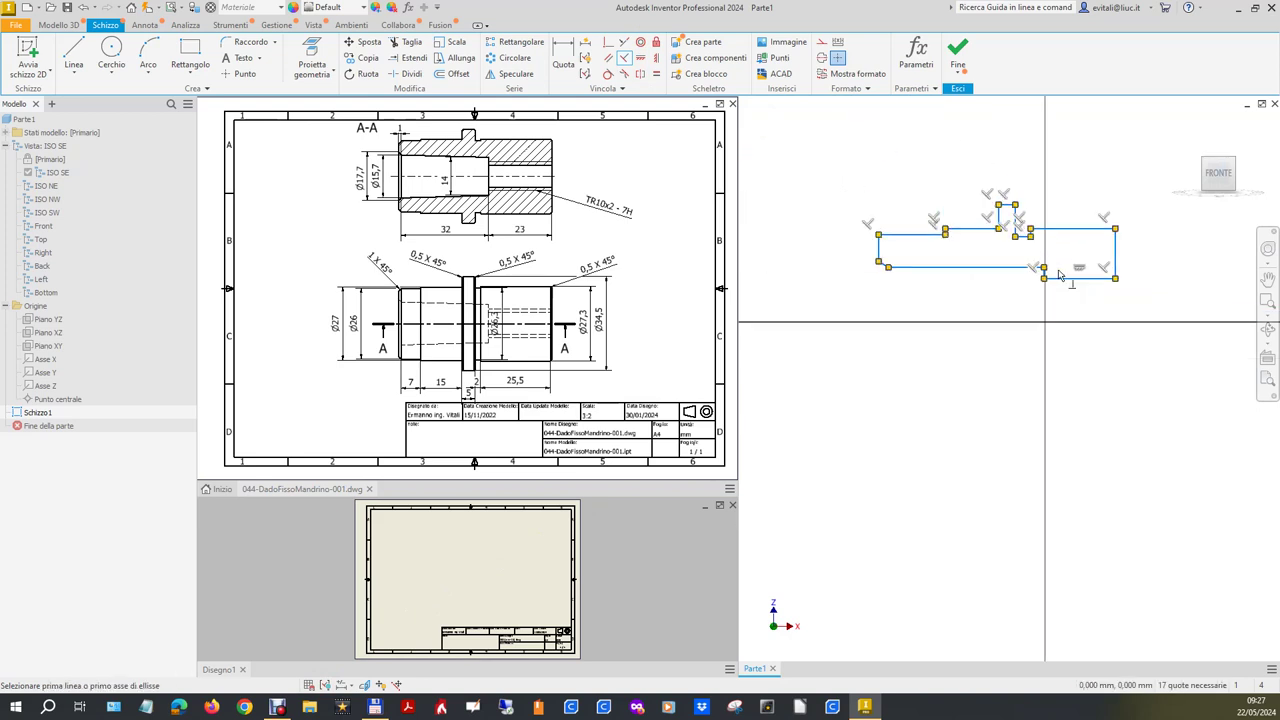
key("Escape")
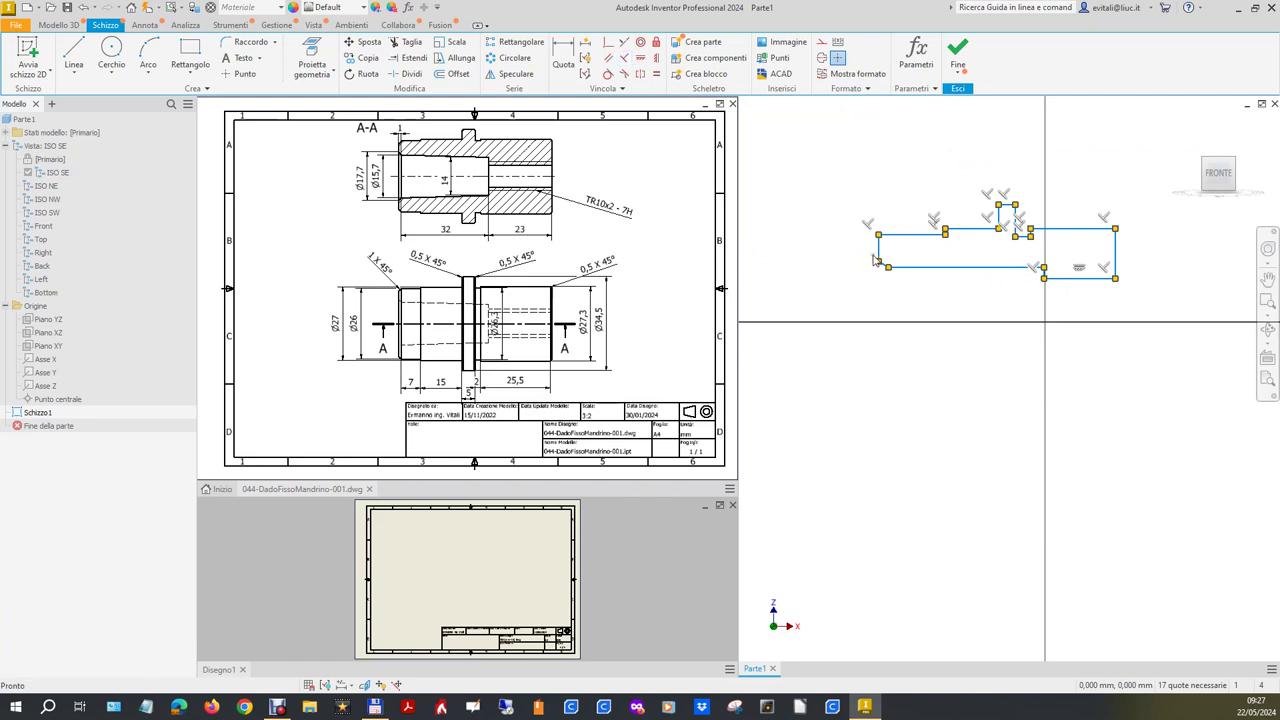
scroll(886, 266, "down", 3)
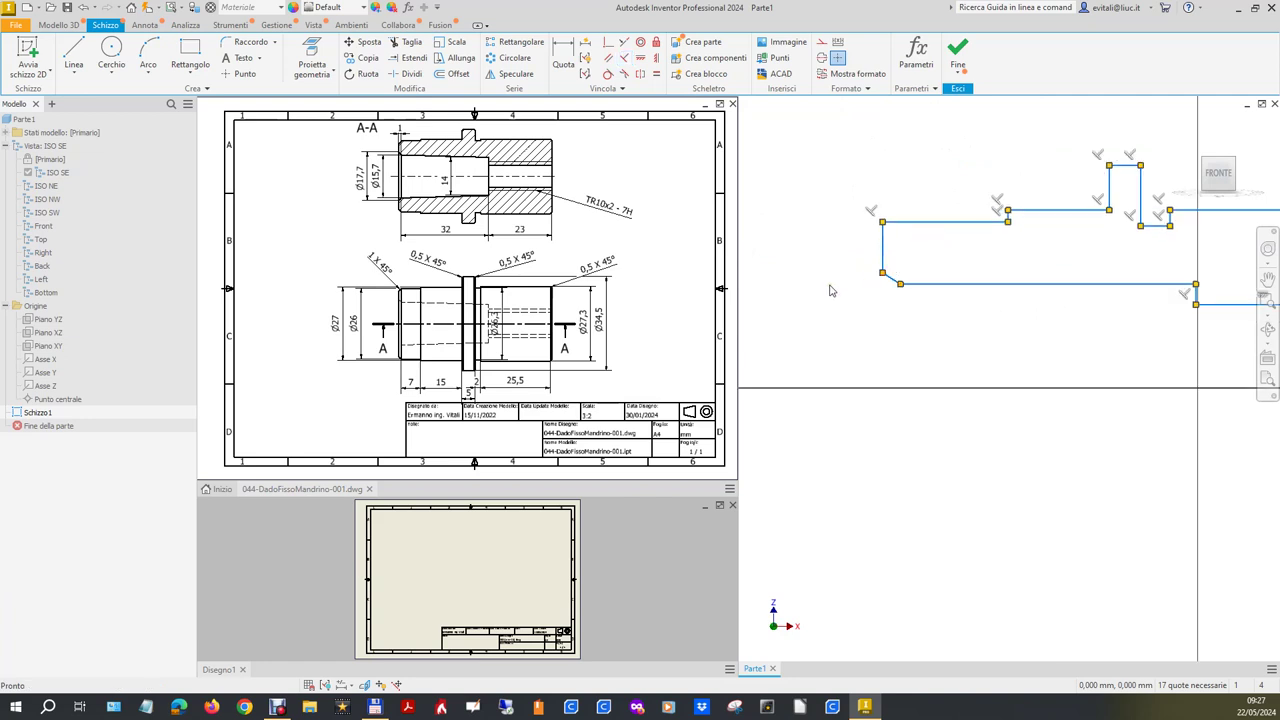
Hide the constraint markers and reshape the lower-left chamfer corner of the profile.
left_click(364, 685)
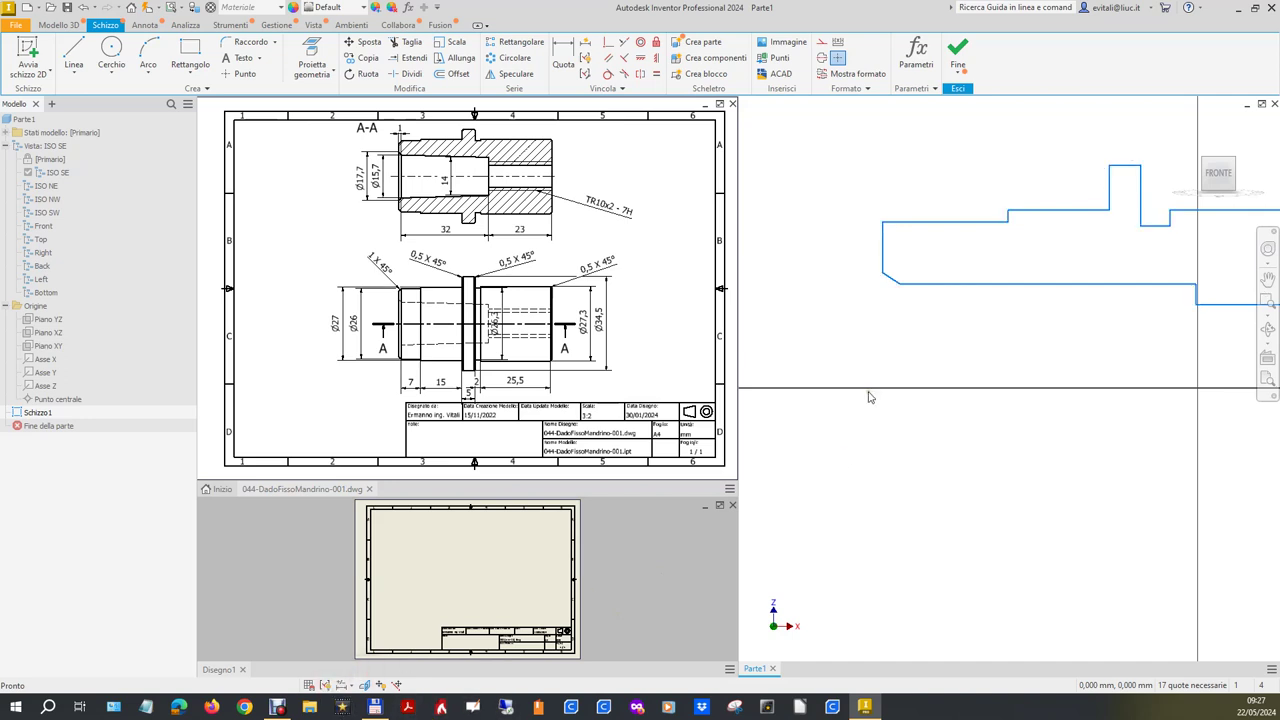
left_click_drag(882, 276, 903, 273)
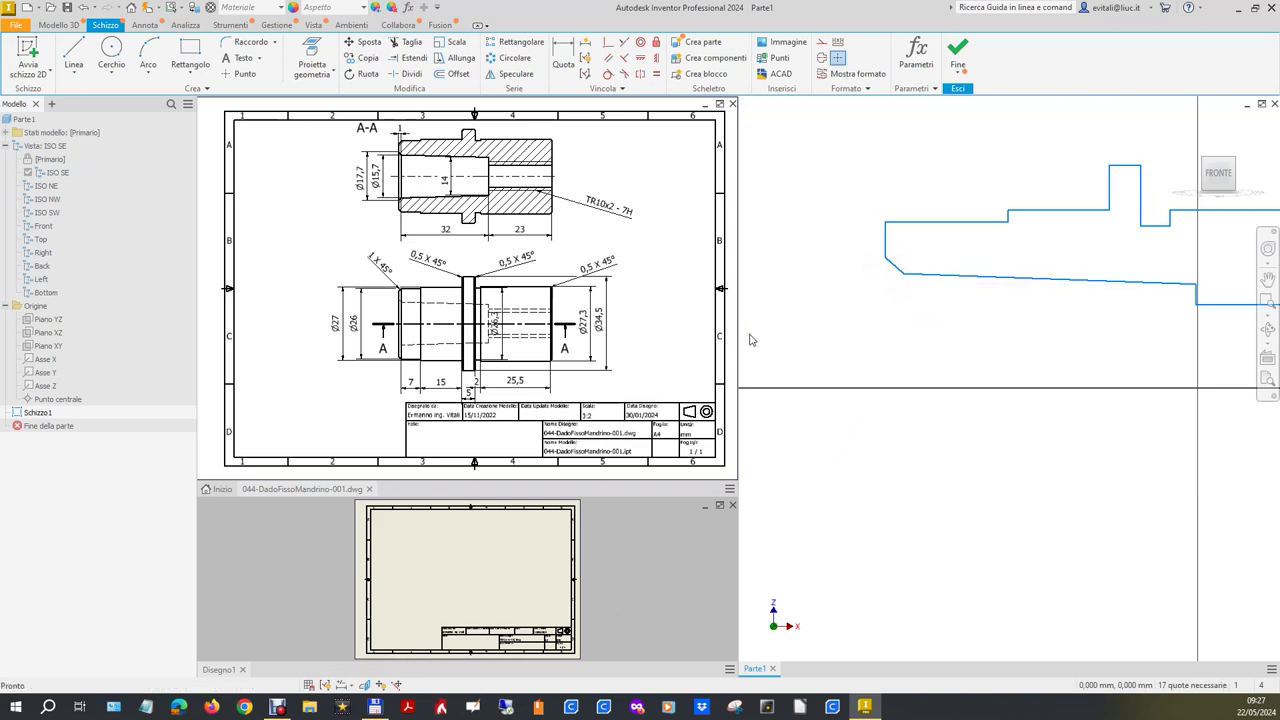
scroll(751, 338, "down", 2)
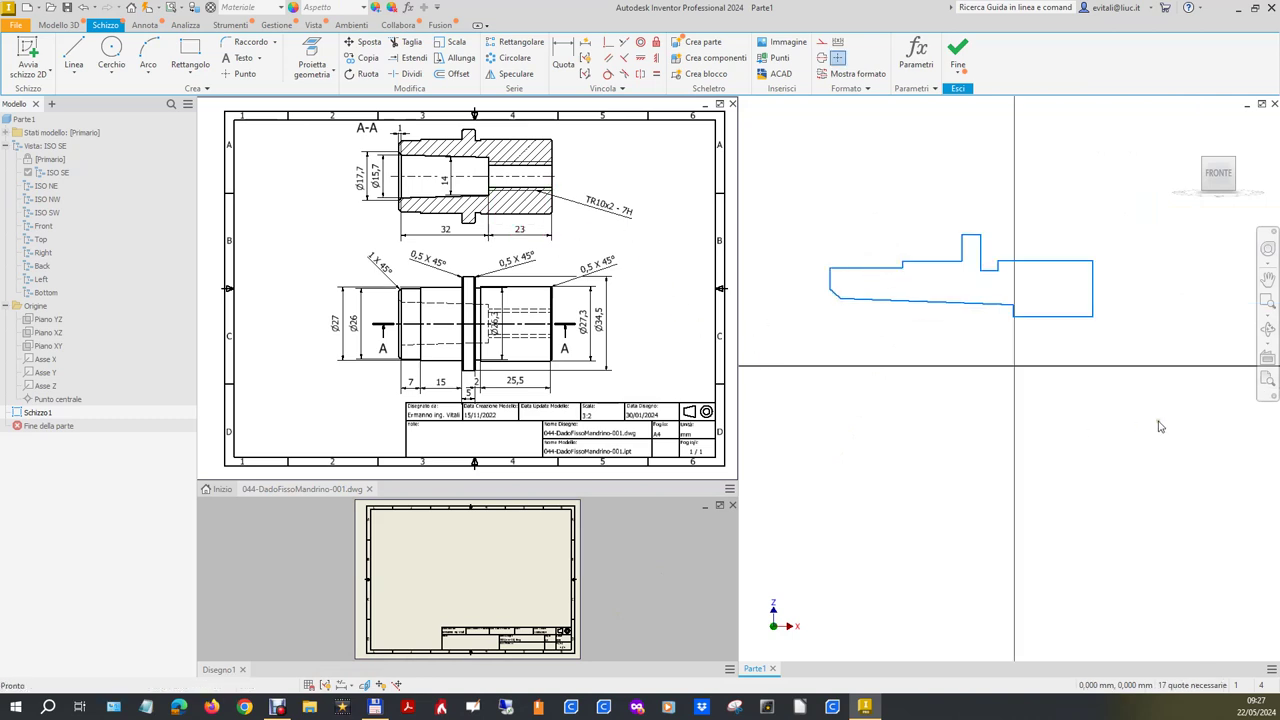
Dimension the profile's bottom right edge to a length of 23.
left_click(570, 63)
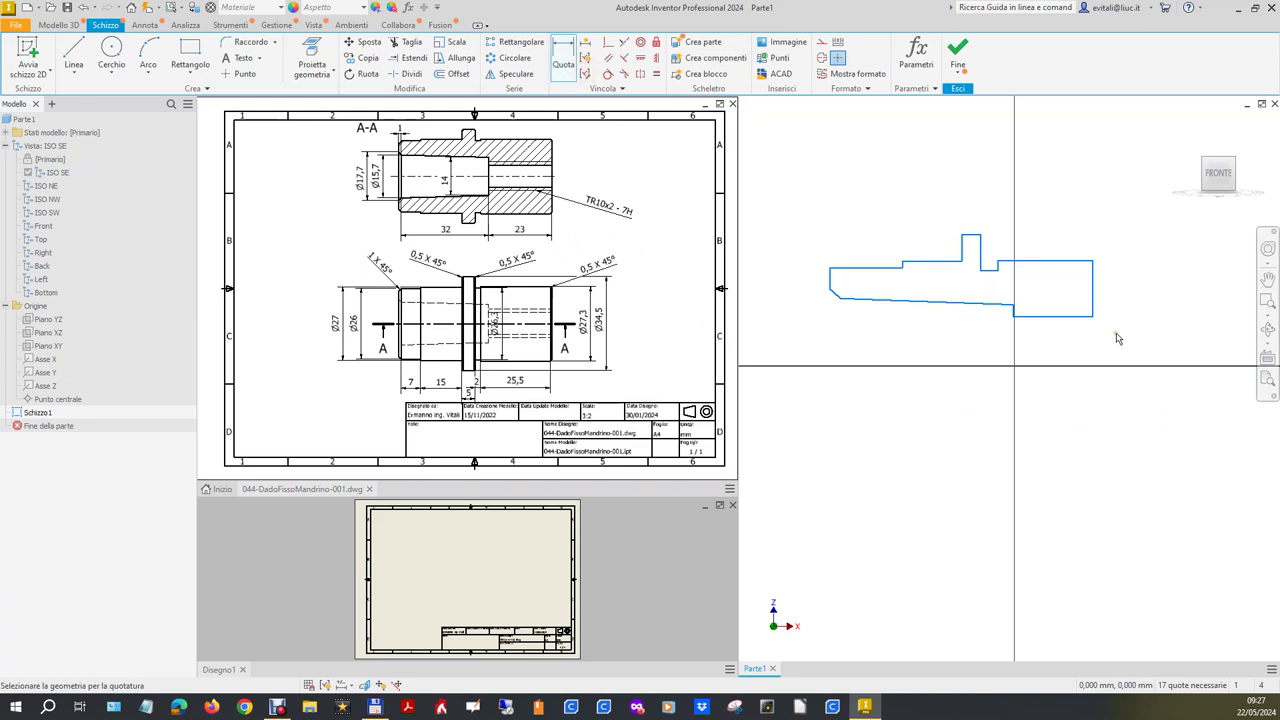
left_click(1074, 323)
left_click(1161, 354)
type("23")
key("Return")
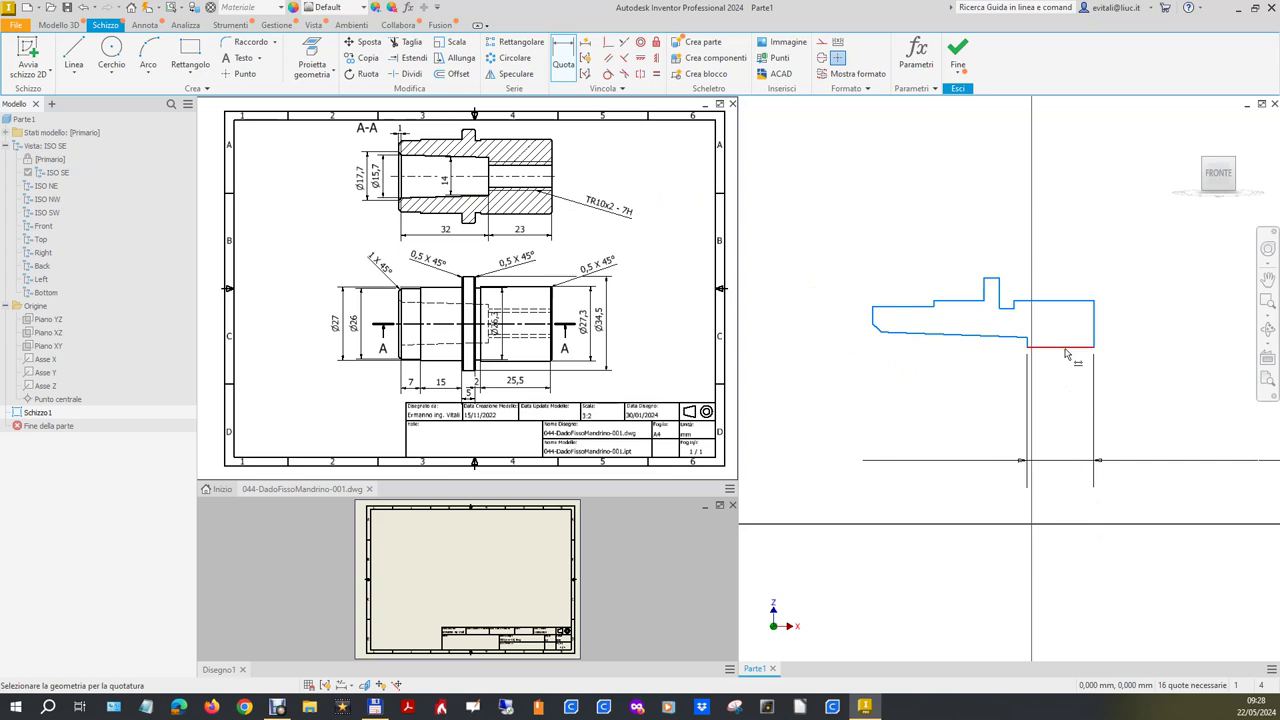
key("Escape")
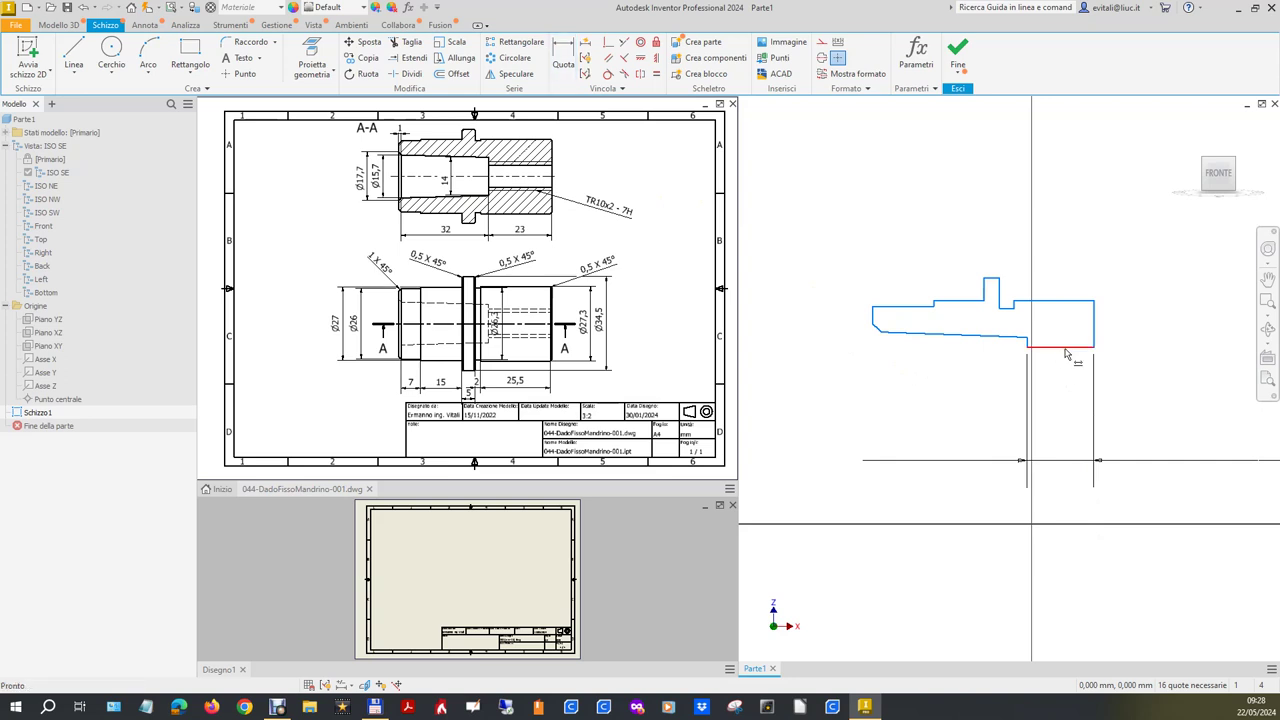
Window-select the whole stepped profile and drag it down toward the X axis.
left_click_drag(1066, 354, 1060, 352)
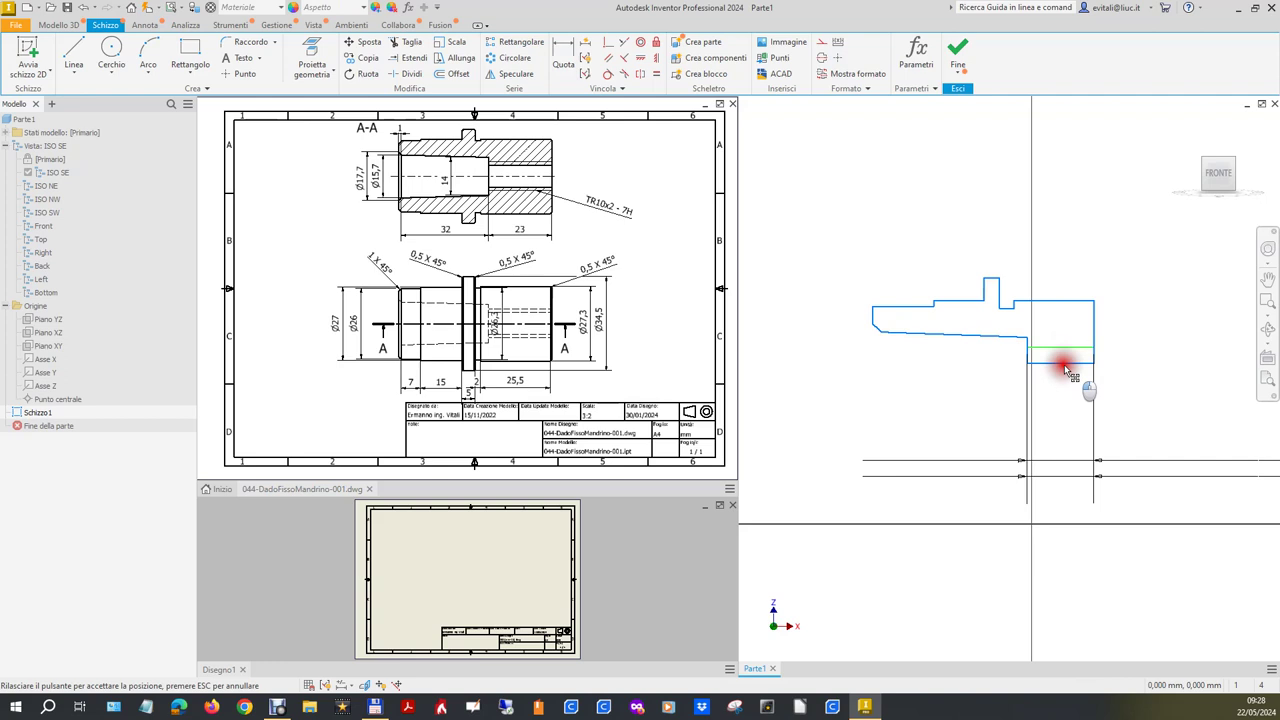
left_click_drag(1060, 352, 1061, 355)
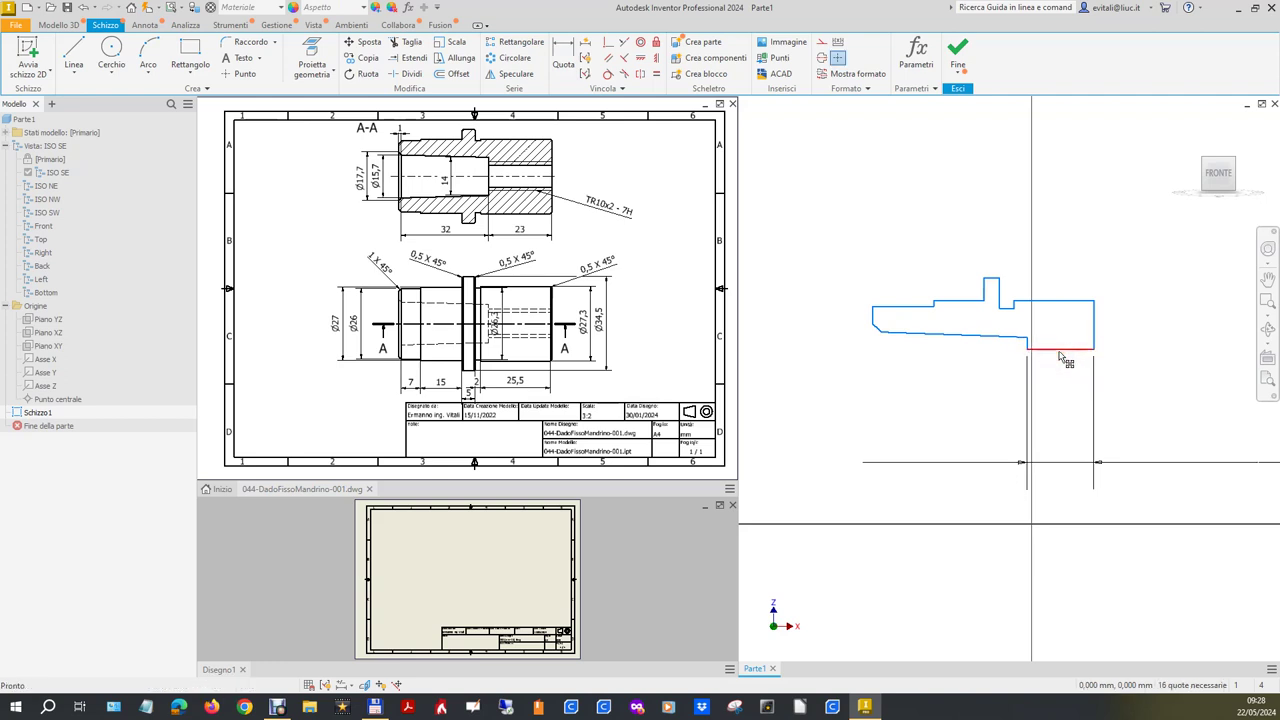
left_click_drag(822, 208, 1210, 470)
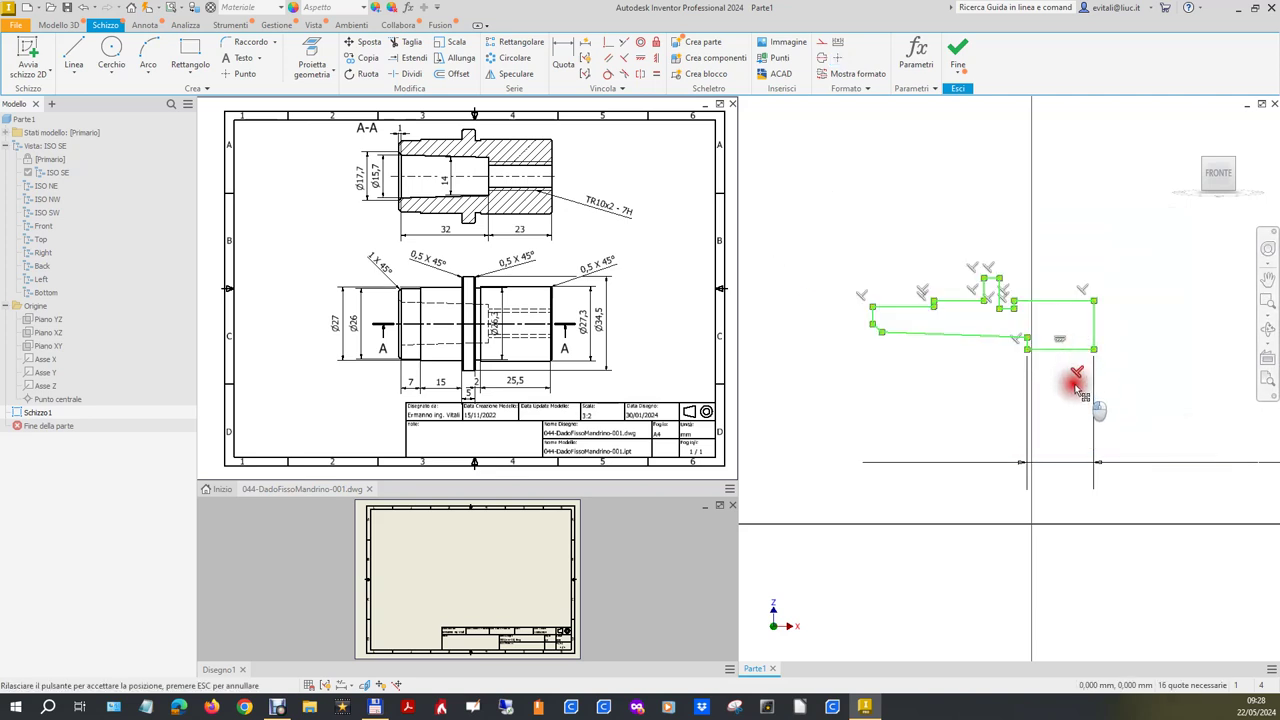
left_click_drag(1061, 341, 1073, 340)
key("Escape")
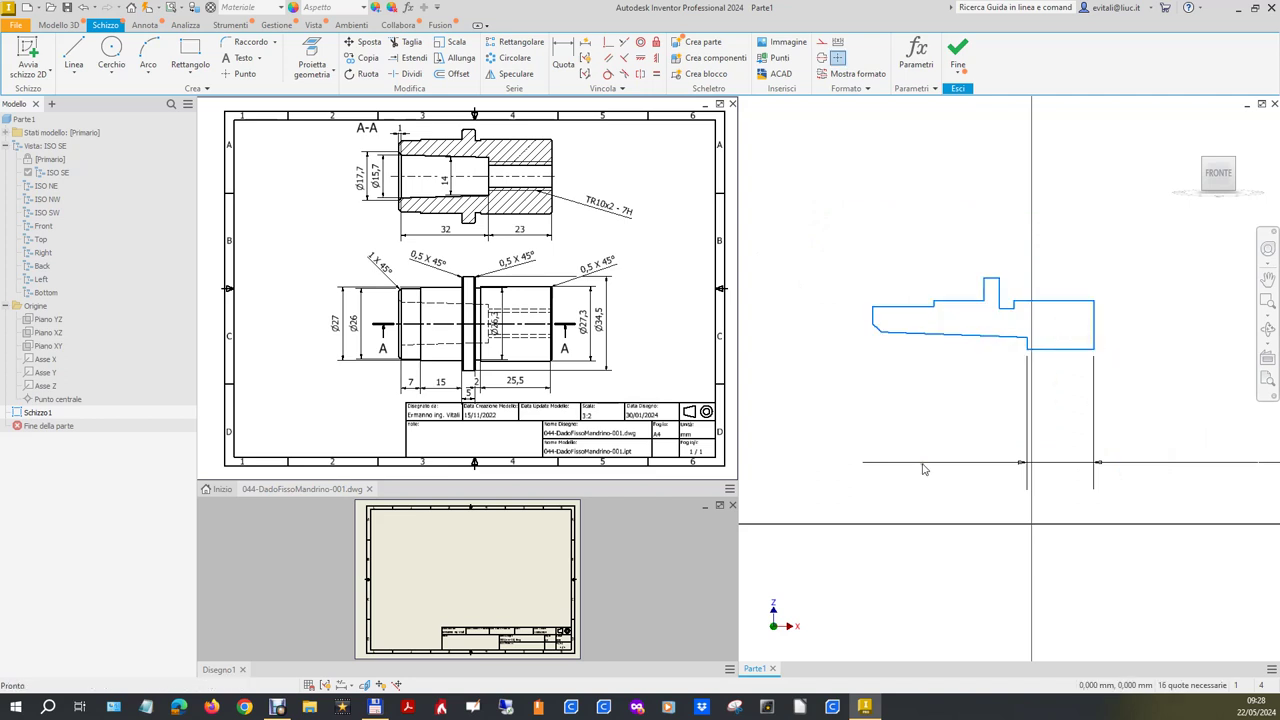
left_click_drag(852, 238, 1146, 356)
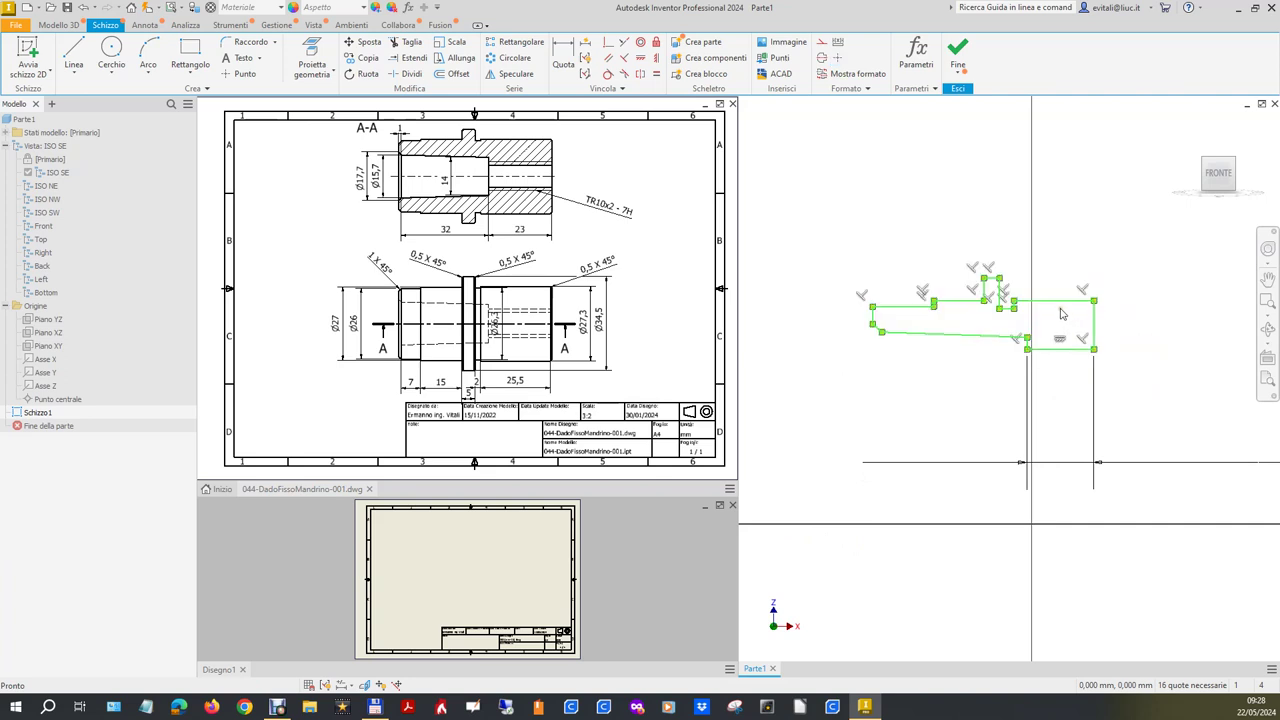
left_click_drag(1059, 310, 1065, 475)
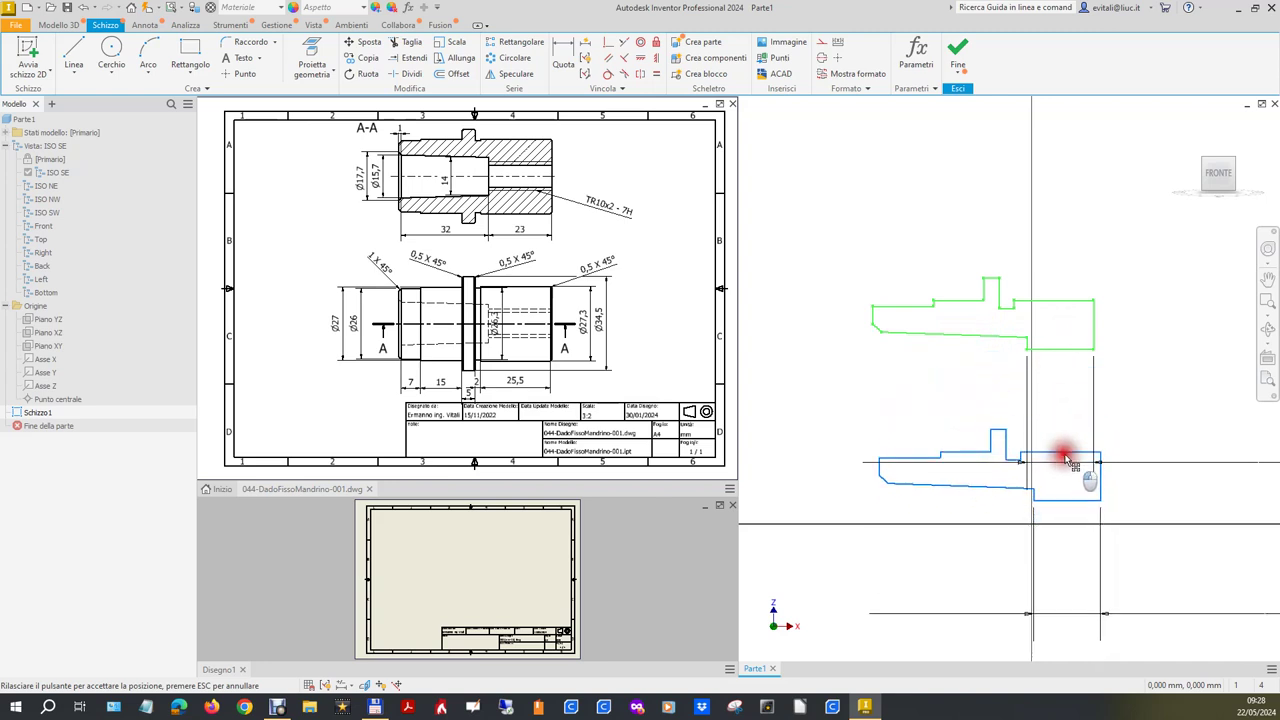
left_click_drag(1065, 475, 1068, 462)
left_click(1195, 358)
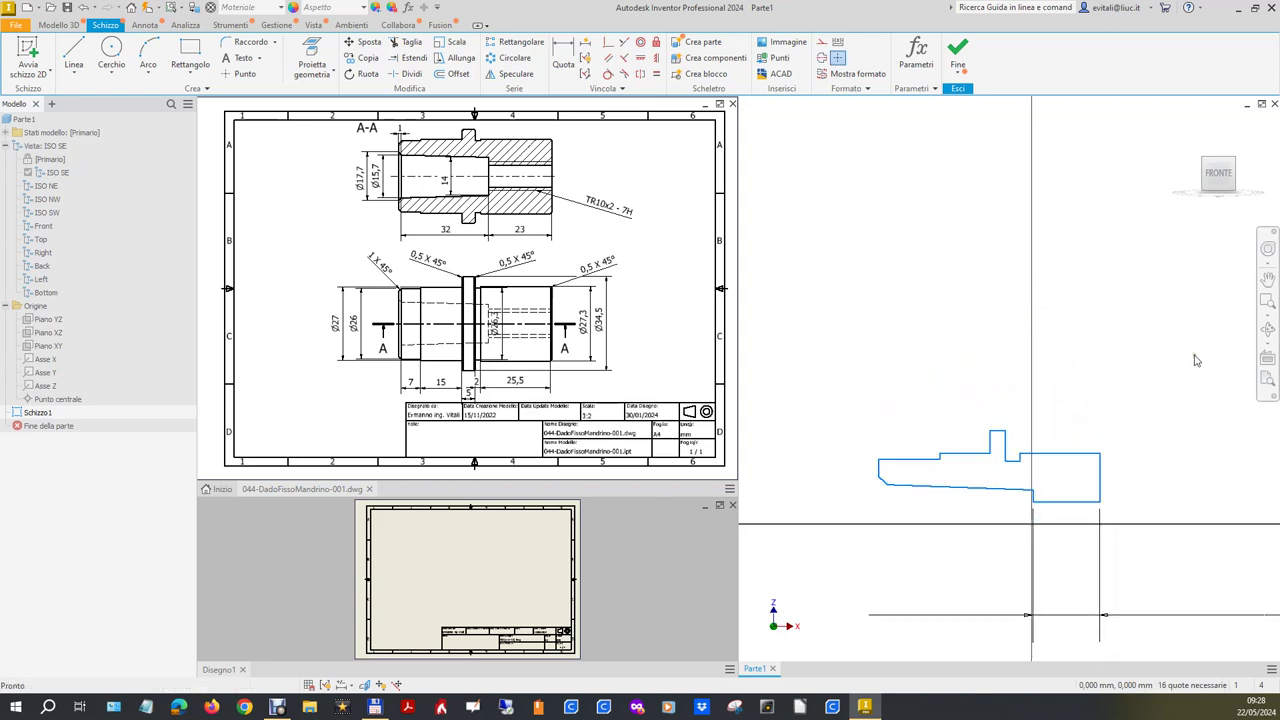
scroll(1165, 560, "up", 3)
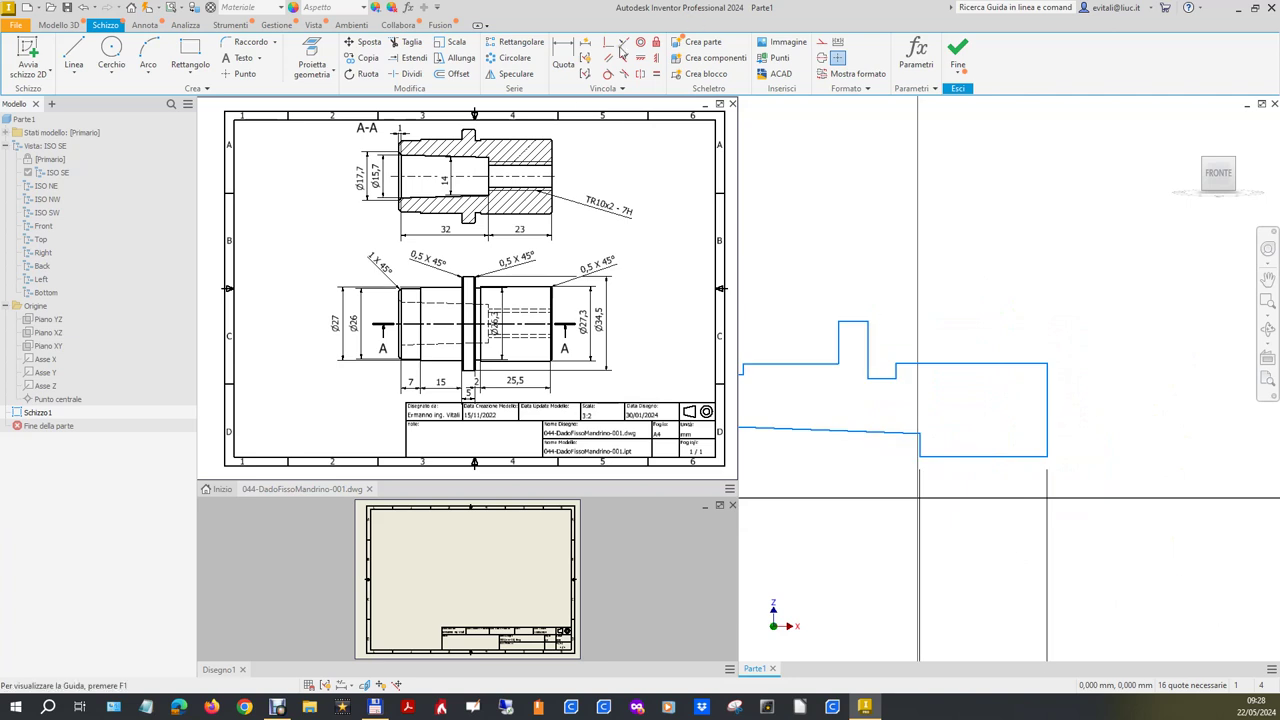
Dimension the bottom edge 5 from the X axis.
left_click(563, 50)
left_click(1028, 457)
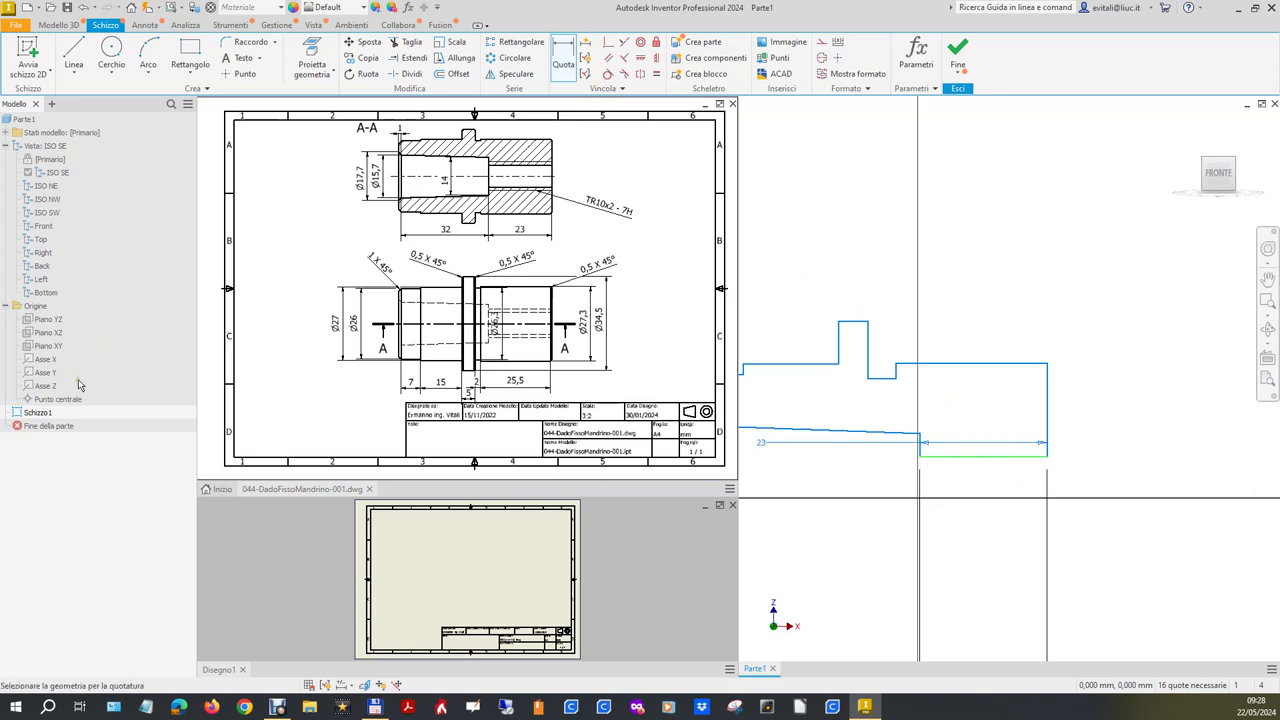
left_click(48, 362)
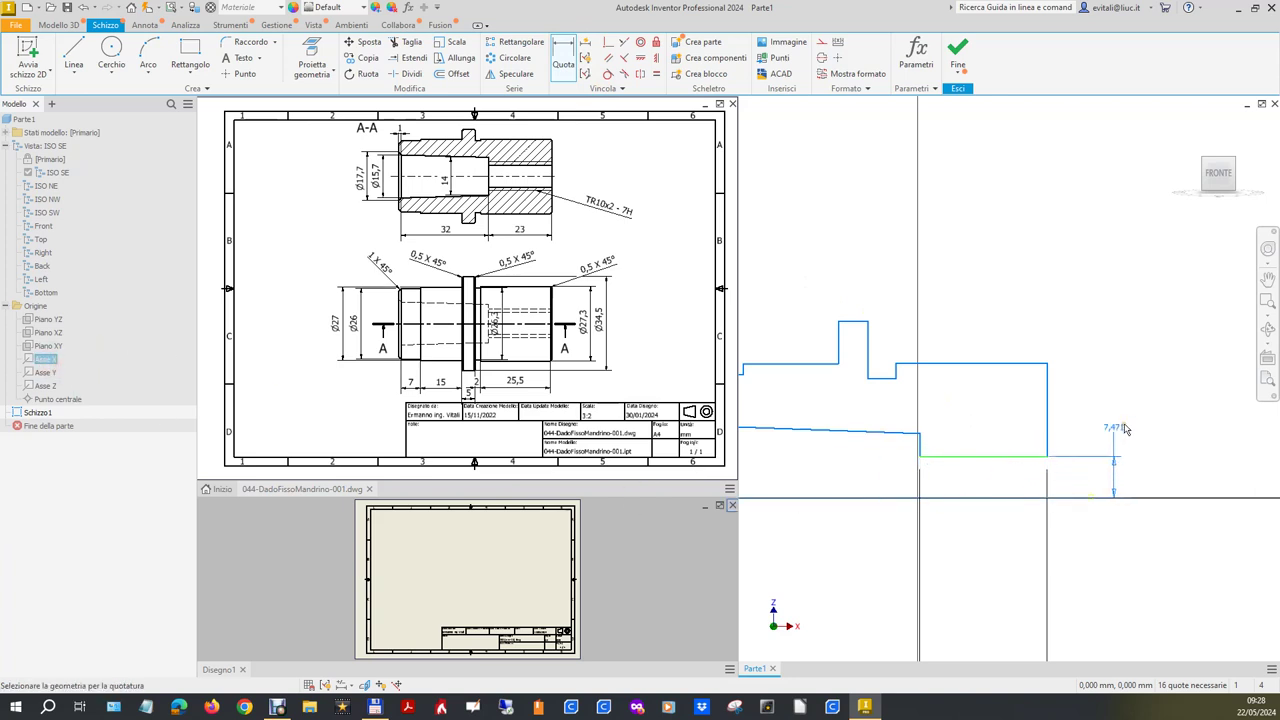
left_click(1138, 425)
type("5")
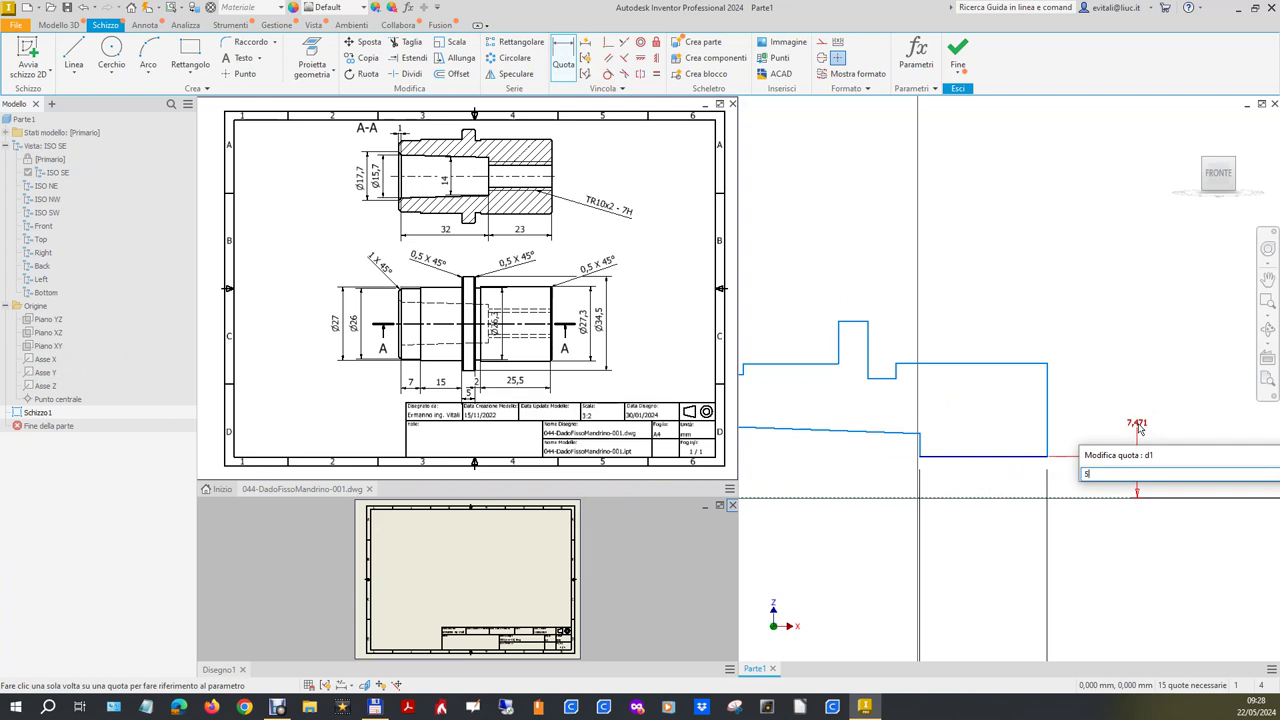
key("Return")
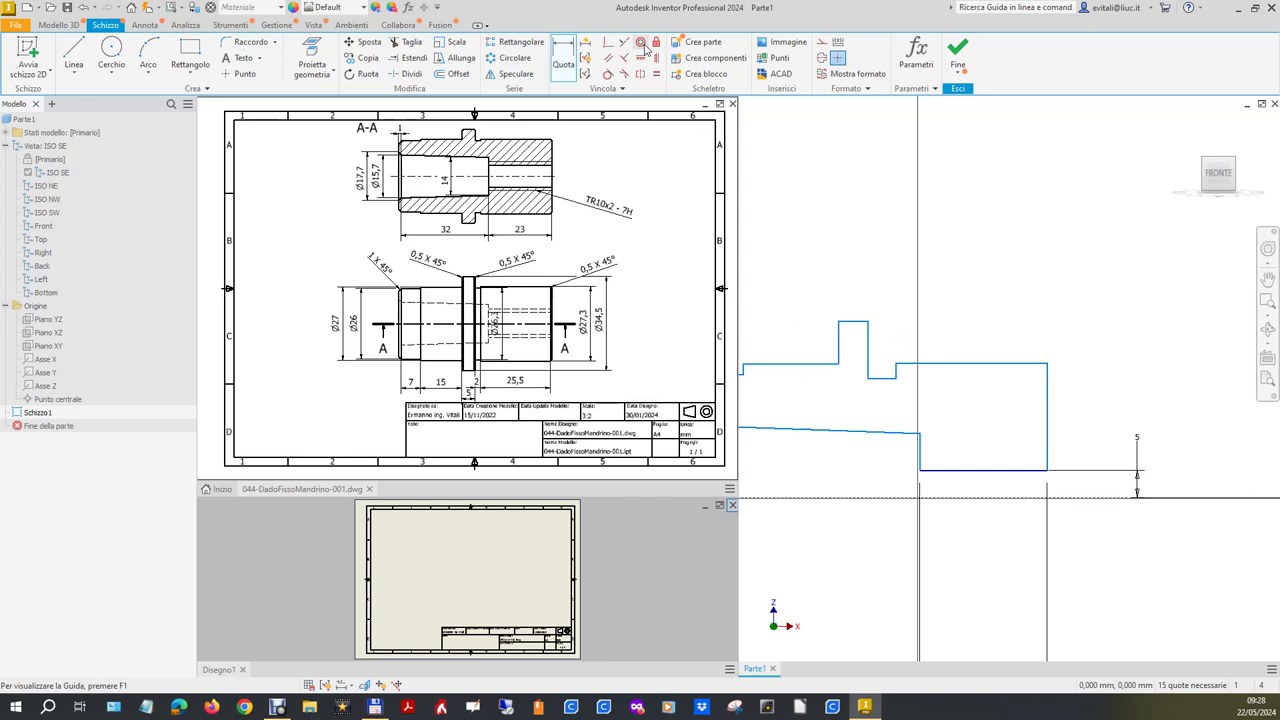
Dimension the top step to the axis as 34,5, shown as 17,25.
left_click(856, 321)
left_click(1001, 498)
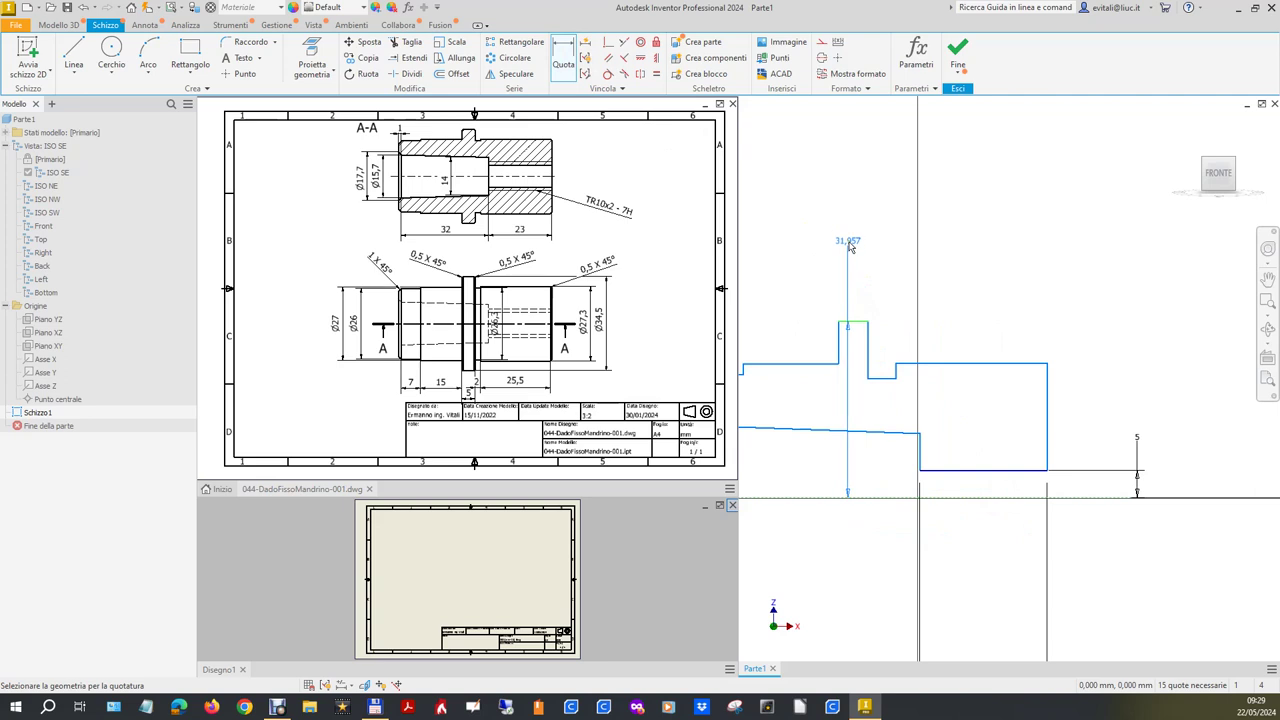
left_click(852, 244)
type("34,5")
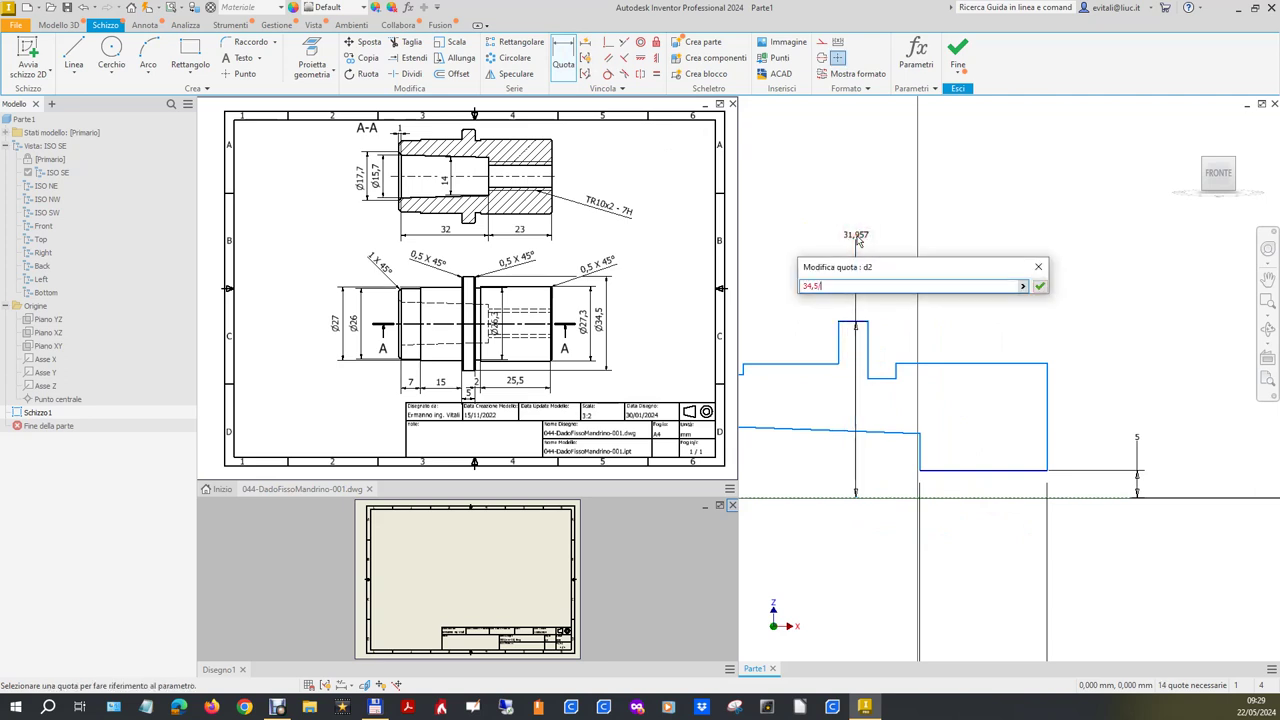
key("Return")
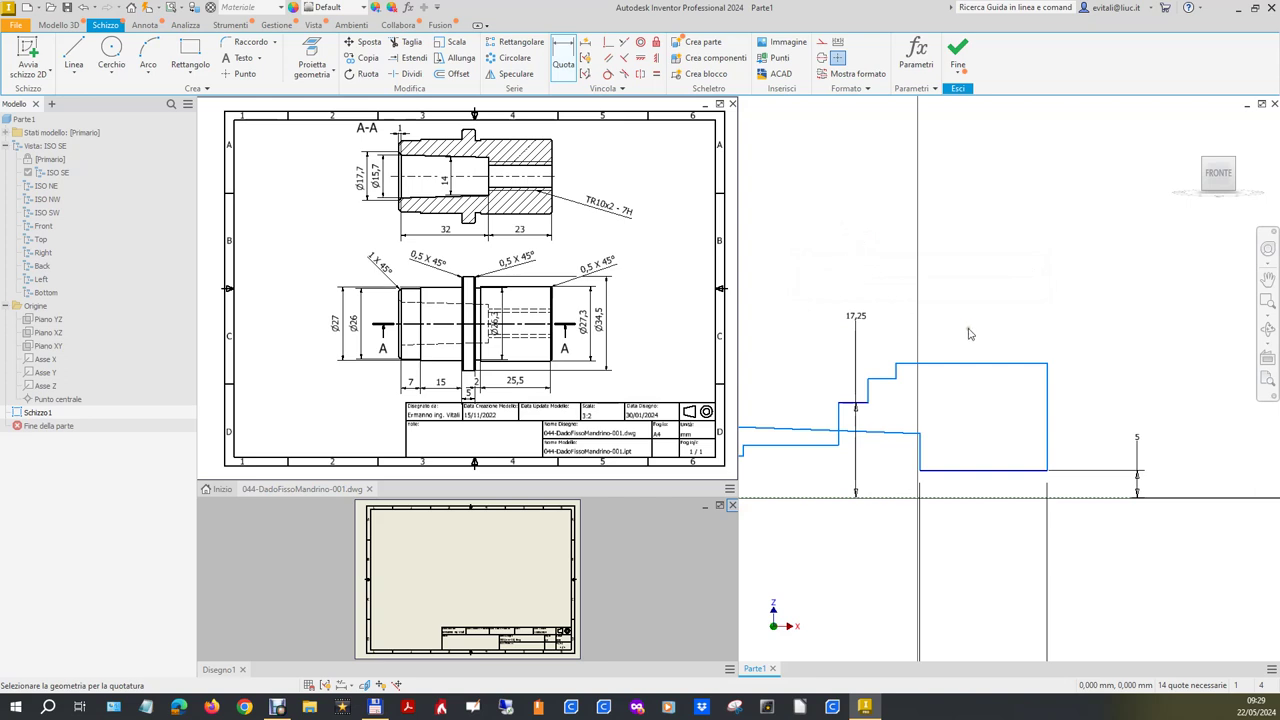
scroll(1011, 335, "down", 2)
key("Escape")
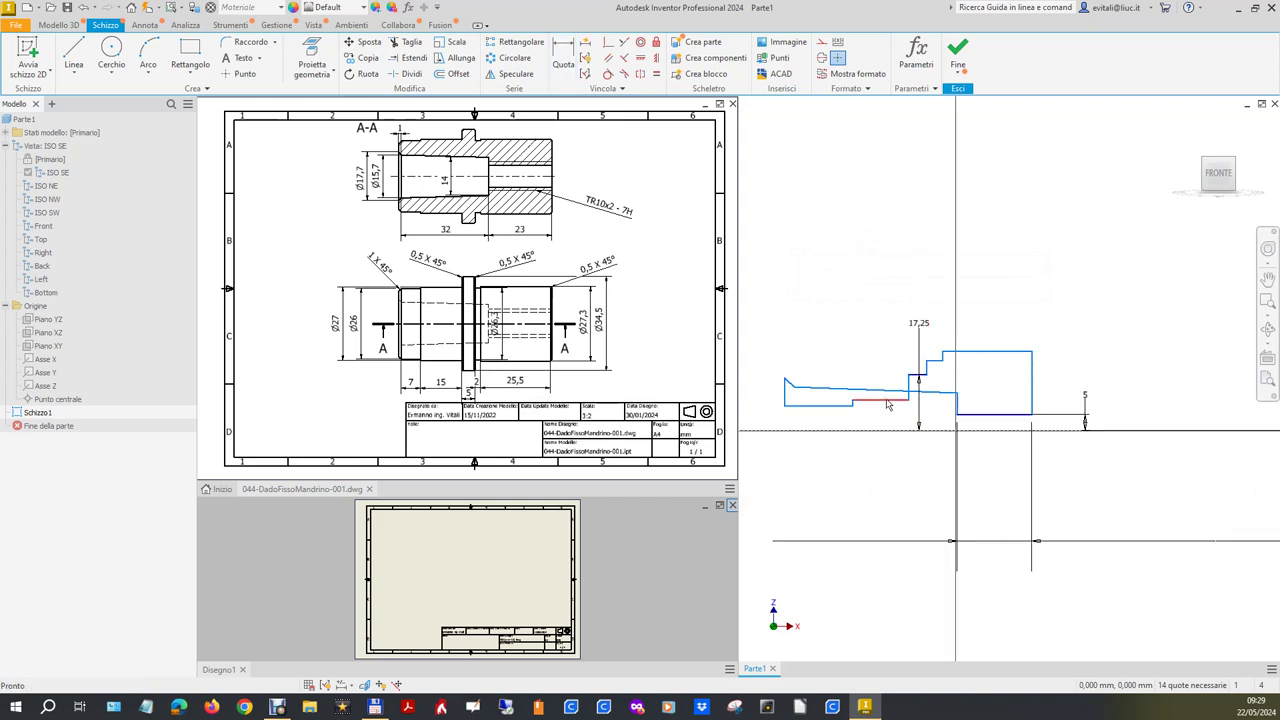
Drag the left segments, sloped line and upper step line into their proper stepped positions.
left_click_drag(888, 399, 886, 374)
scroll(905, 423, "up", 2)
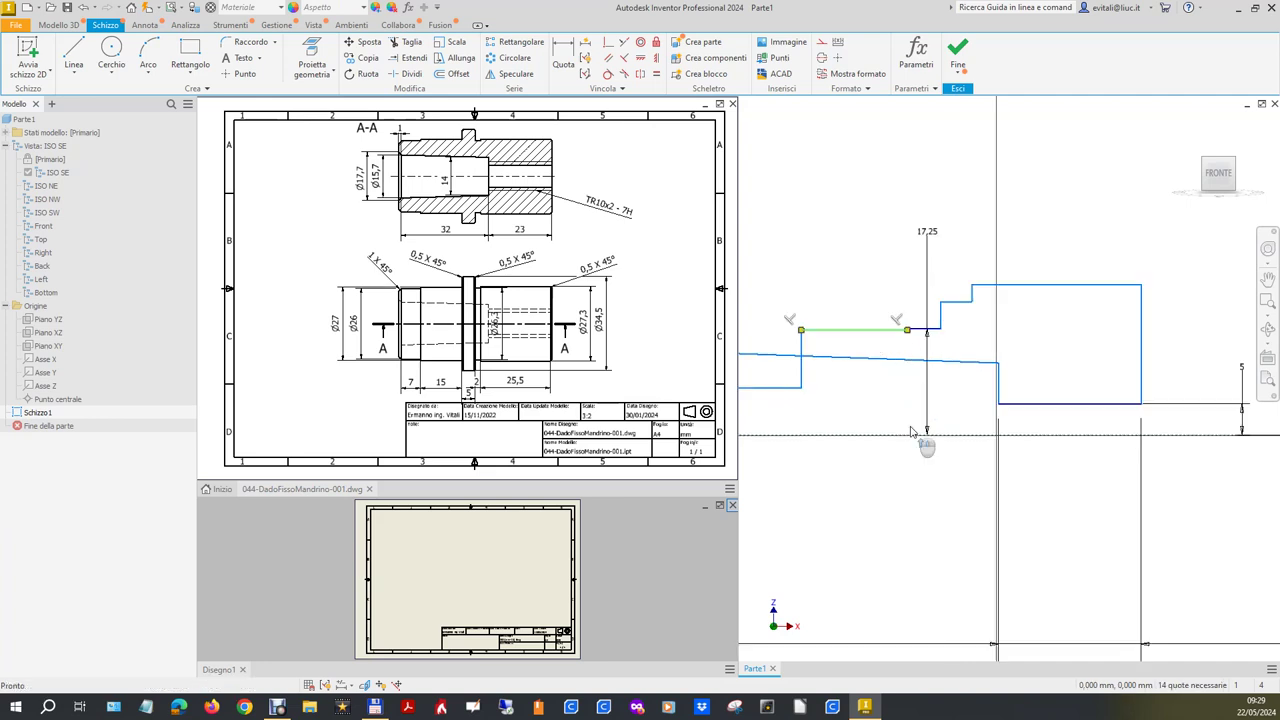
left_click_drag(957, 369, 966, 388)
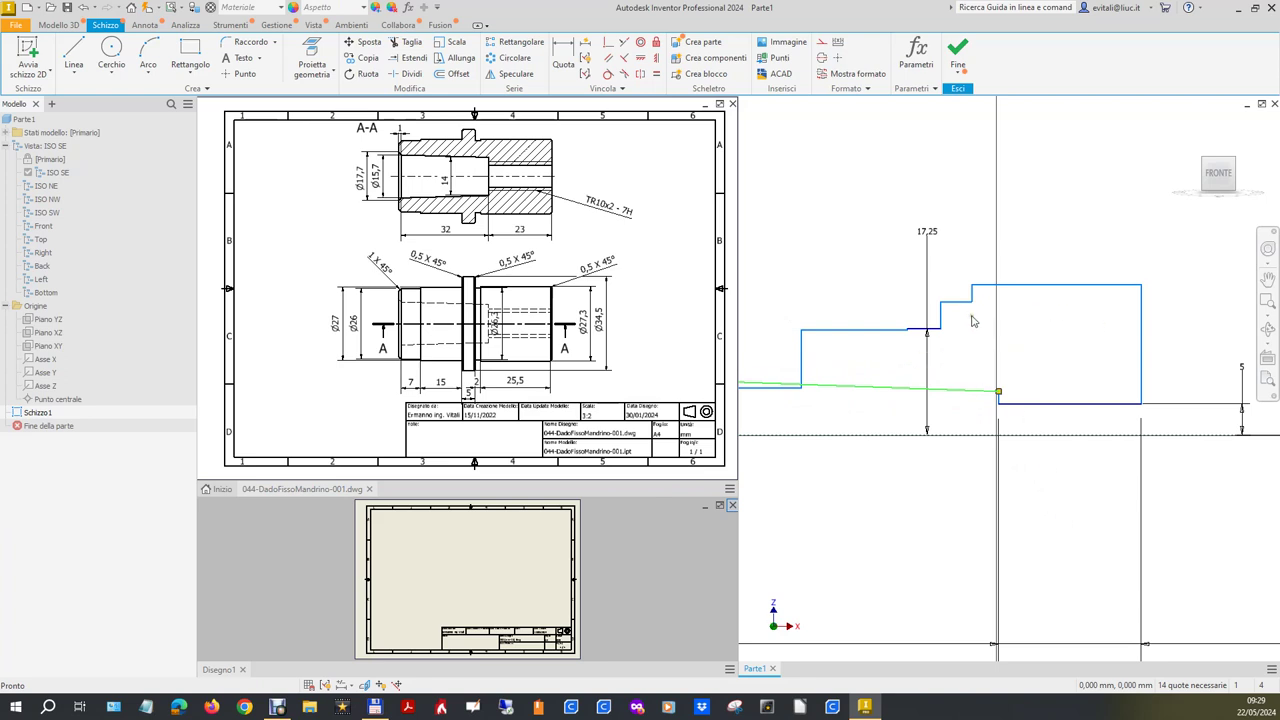
left_click_drag(960, 301, 972, 348)
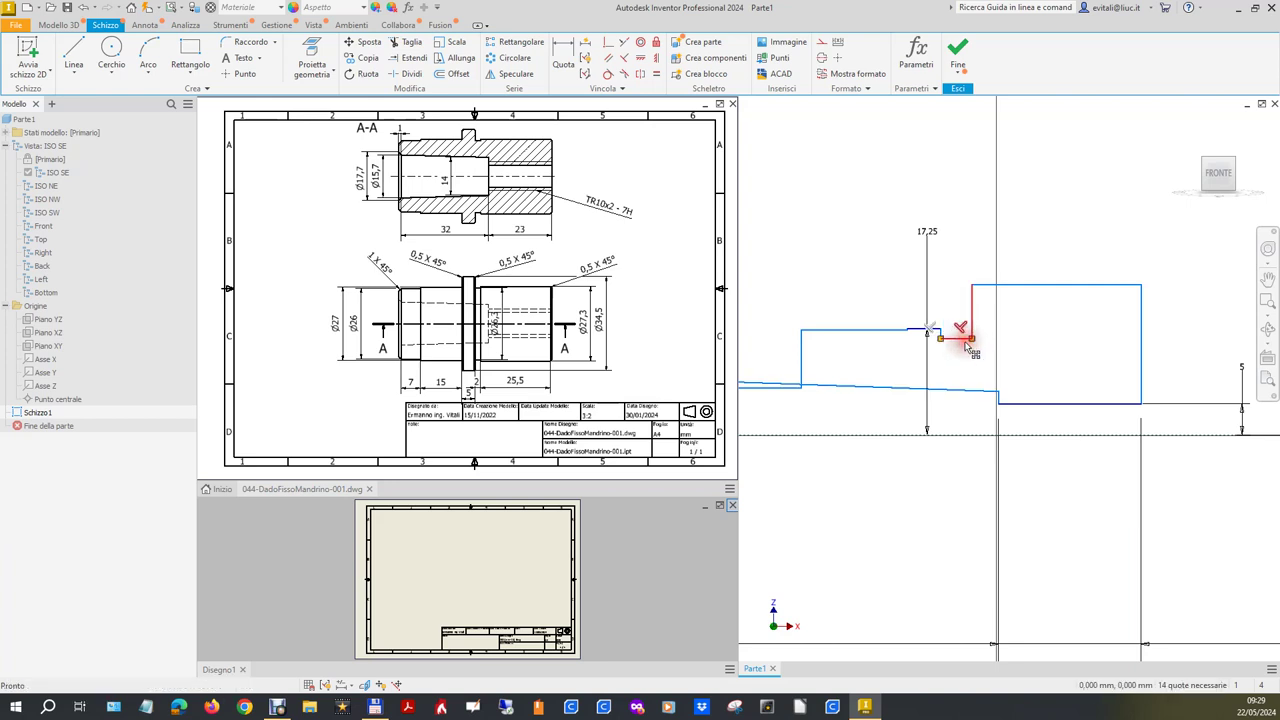
scroll(1077, 509, "down", 2)
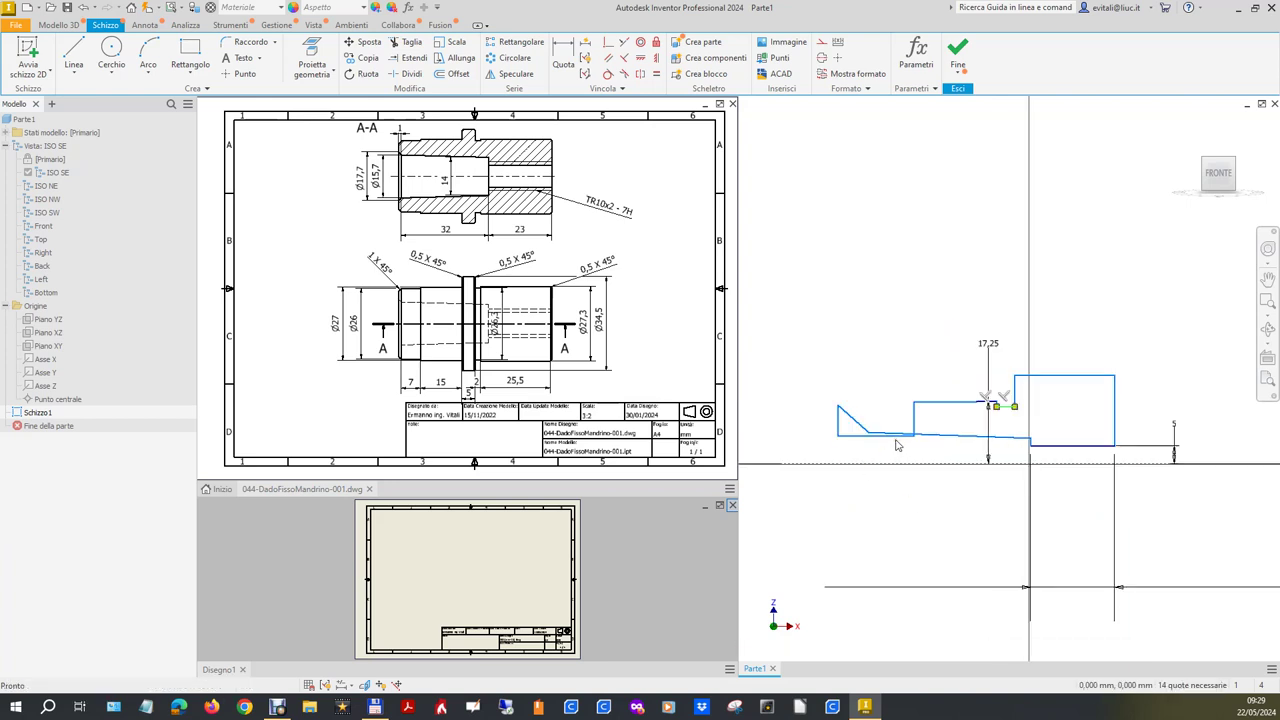
left_click_drag(896, 436, 852, 422)
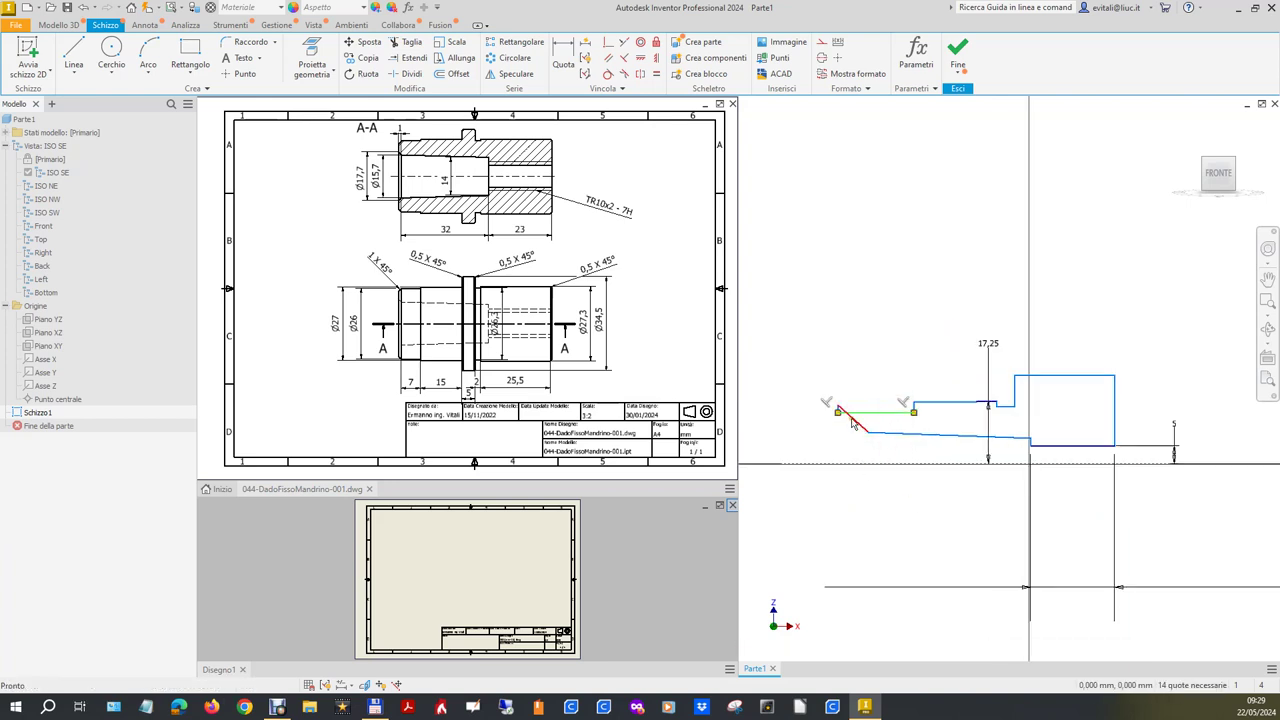
scroll(840, 424, "up", 3)
Reposition the chamfer corner and left horizontal line, then select the short step line.
left_click_drag(837, 376, 840, 449)
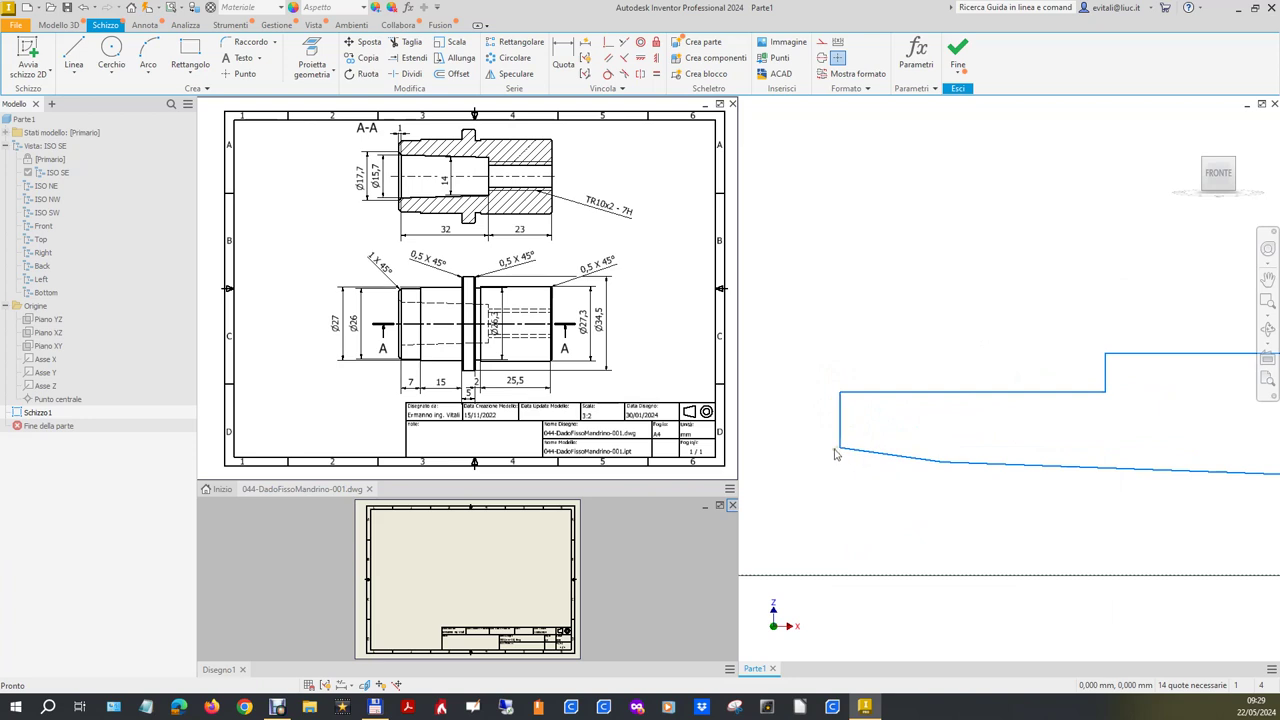
left_click_drag(842, 452, 842, 432)
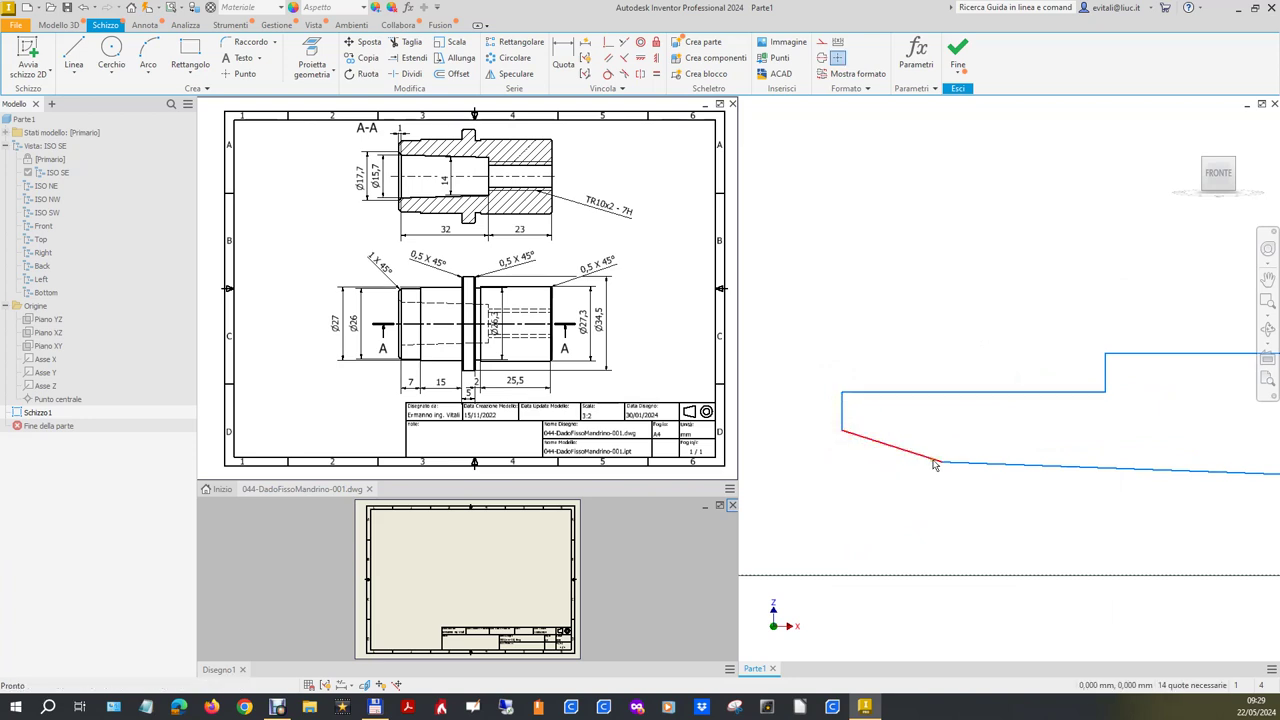
left_click_drag(946, 466, 757, 452)
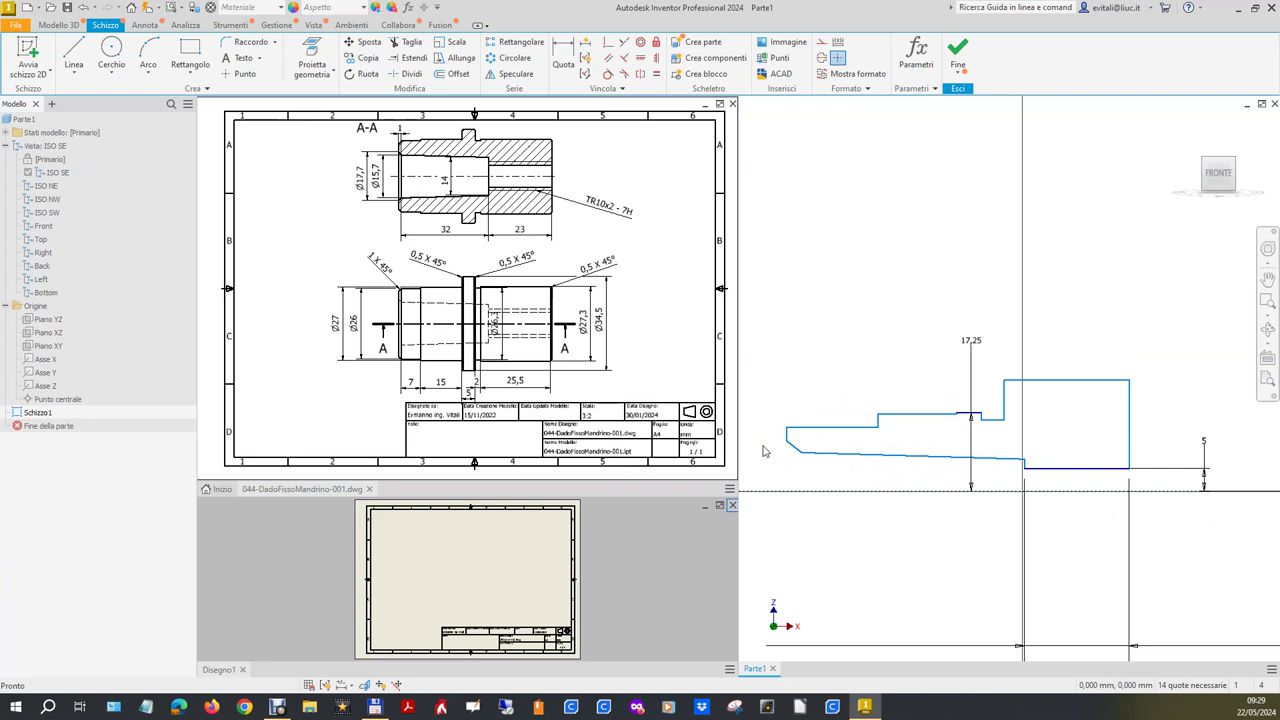
key("alt")
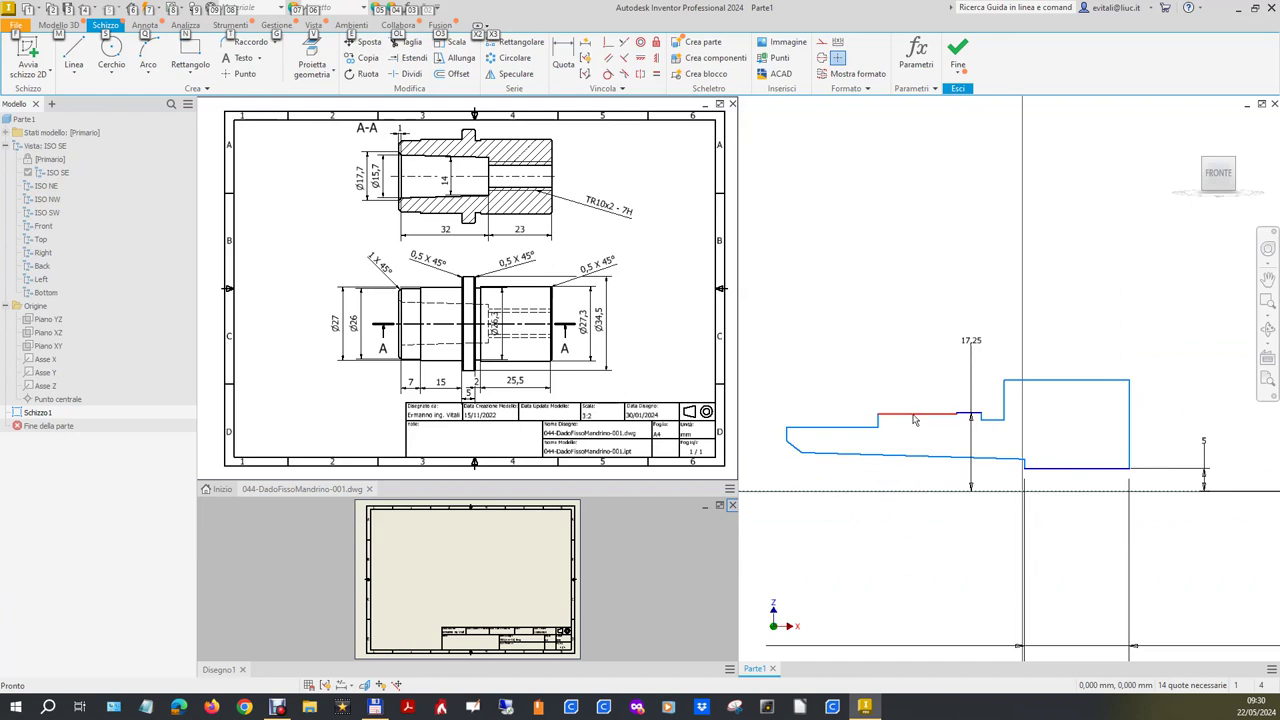
left_click_drag(849, 431, 910, 417)
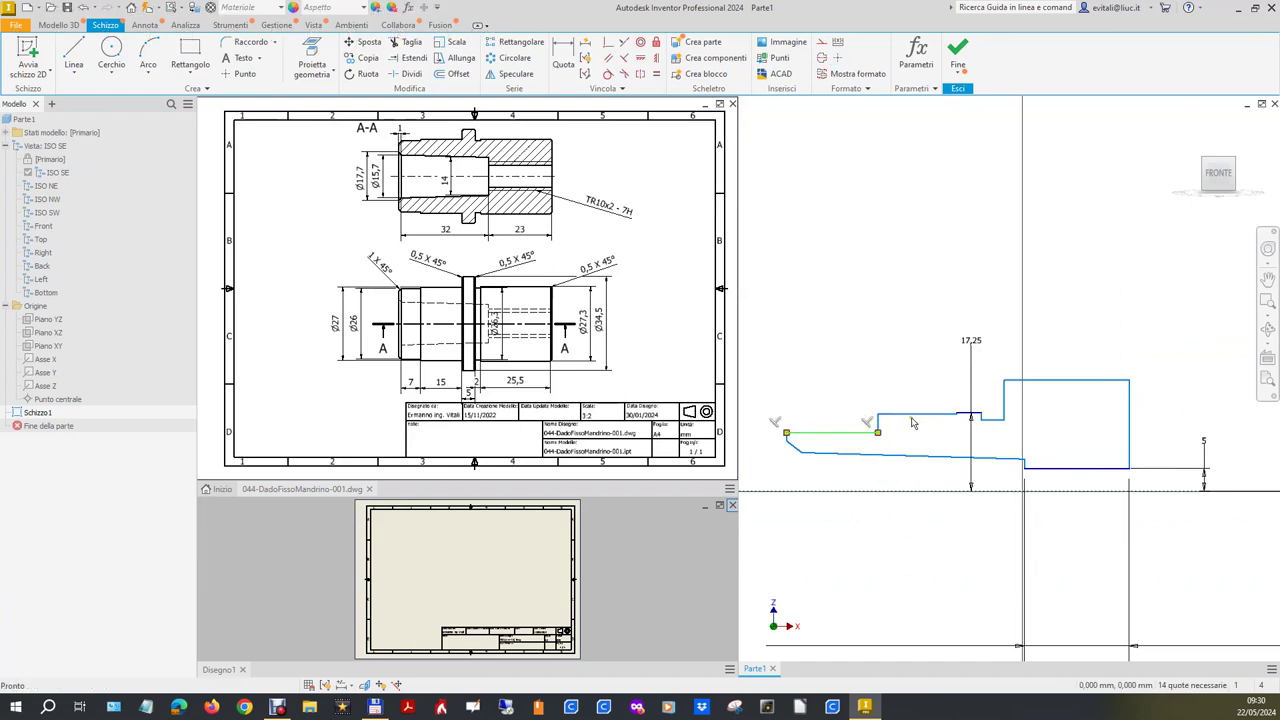
left_click_drag(910, 417, 911, 426)
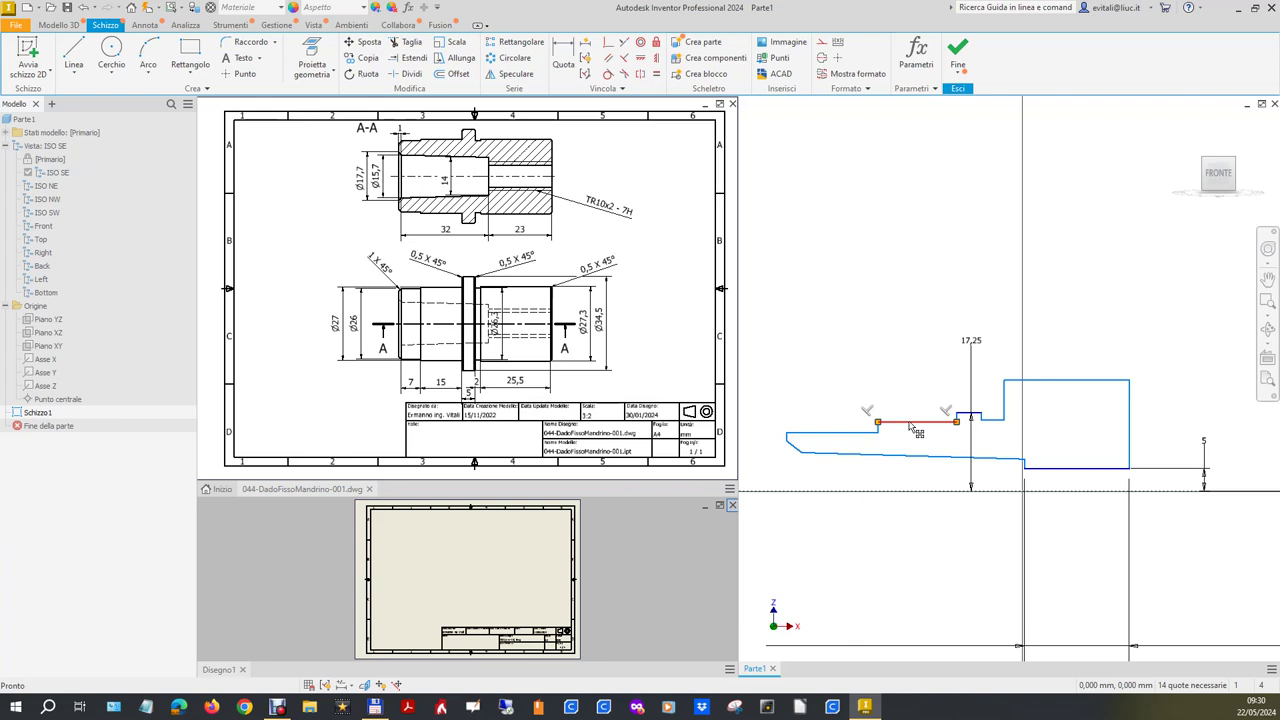
left_click(910, 426)
key("m")
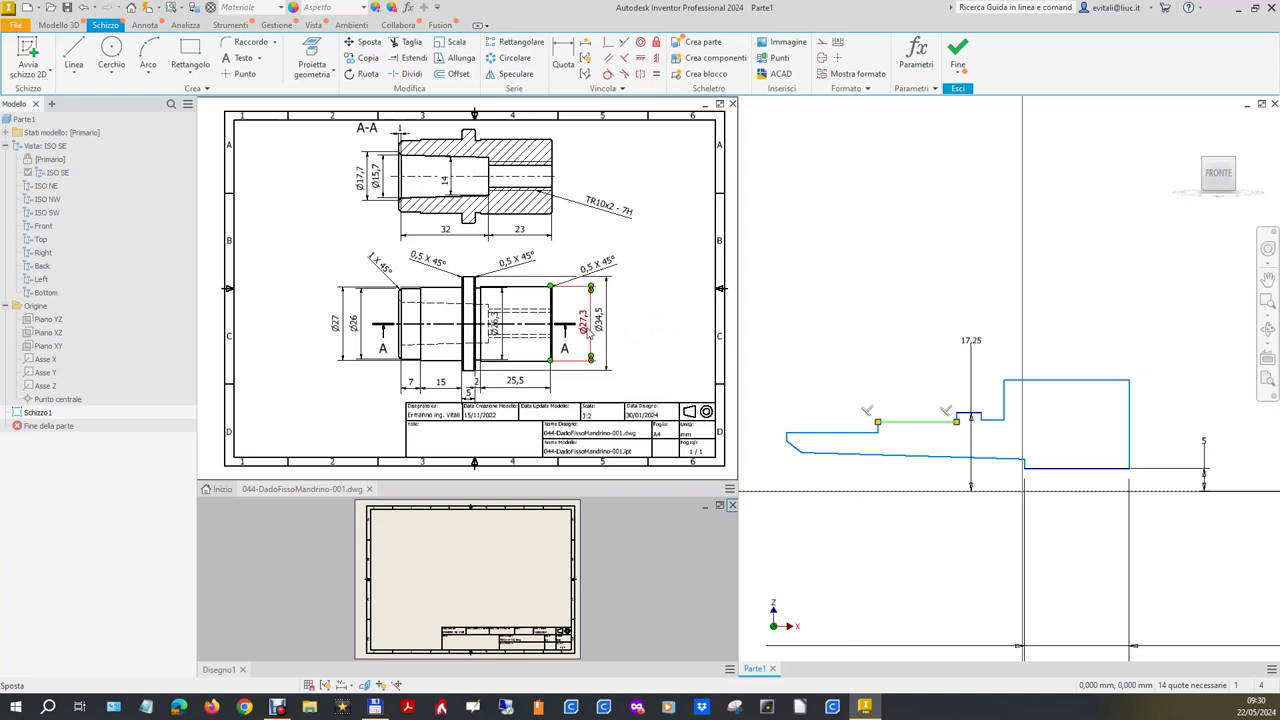
Dimension the rectangle's top edge to the axis as 27,5/2 (13,75).
left_click(563, 56)
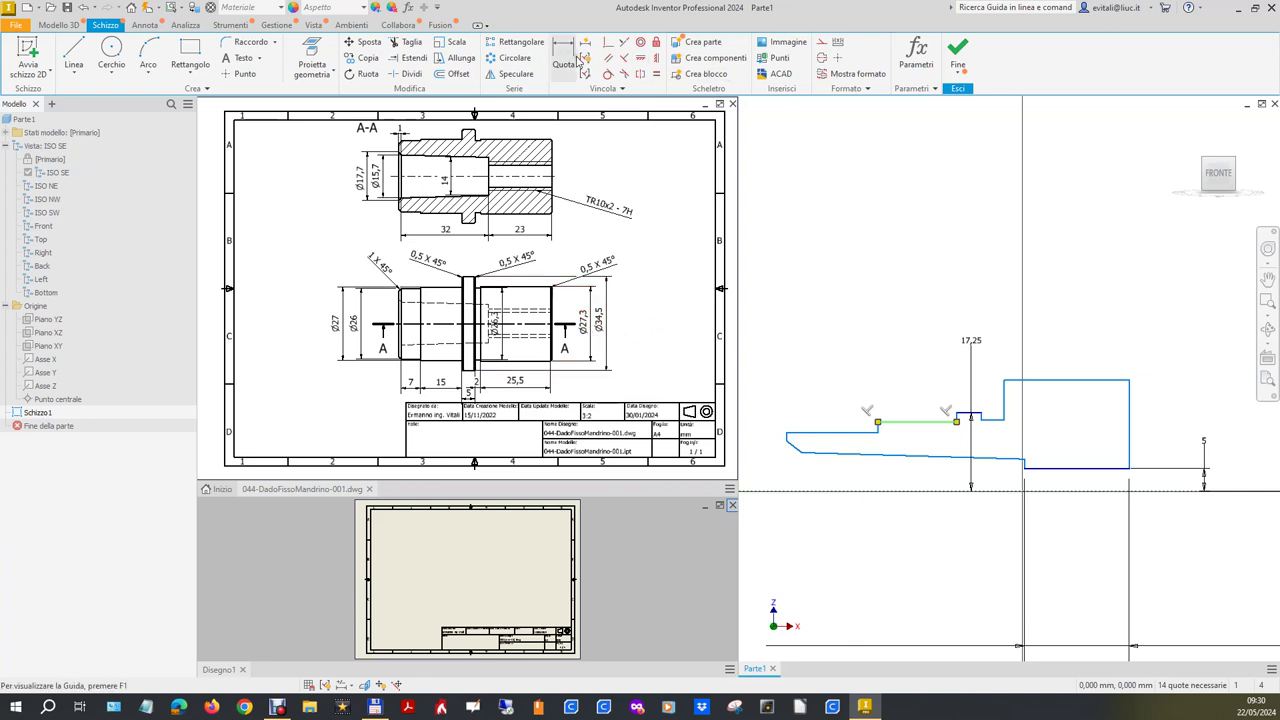
left_click(1105, 381)
left_click(1095, 490)
left_click(1082, 328)
type("27,5/")
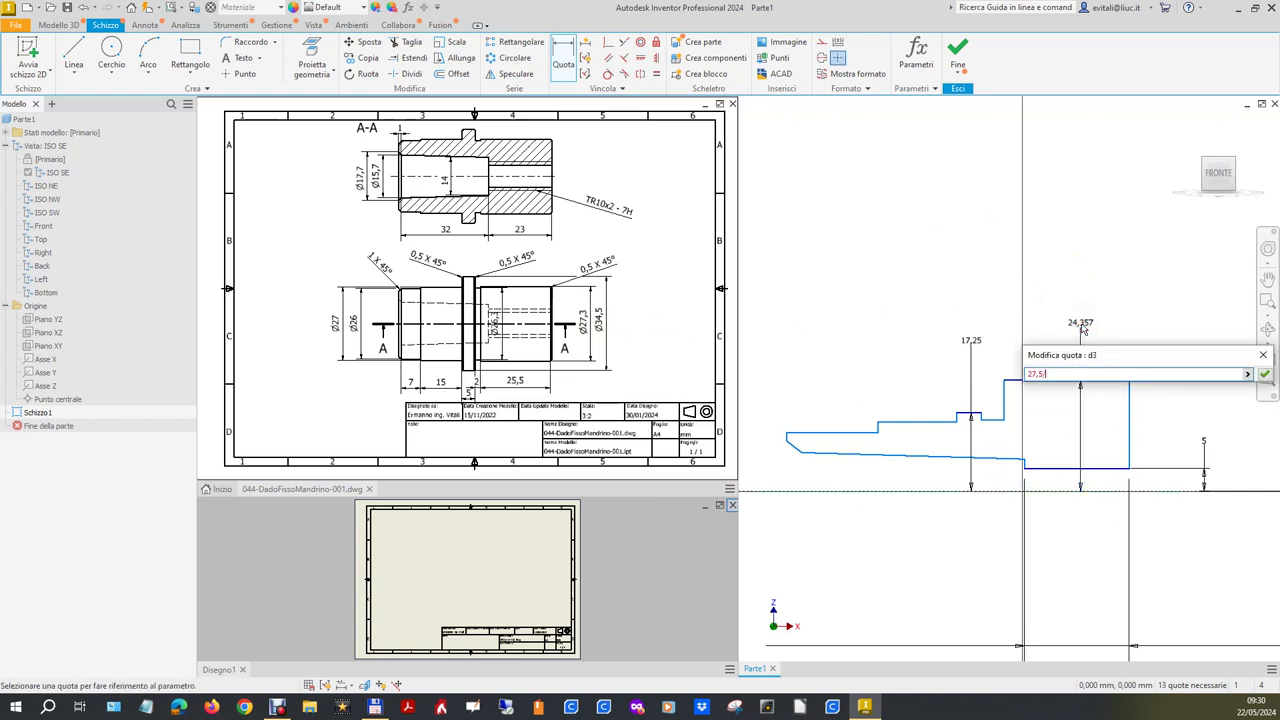
type("2")
key("Return")
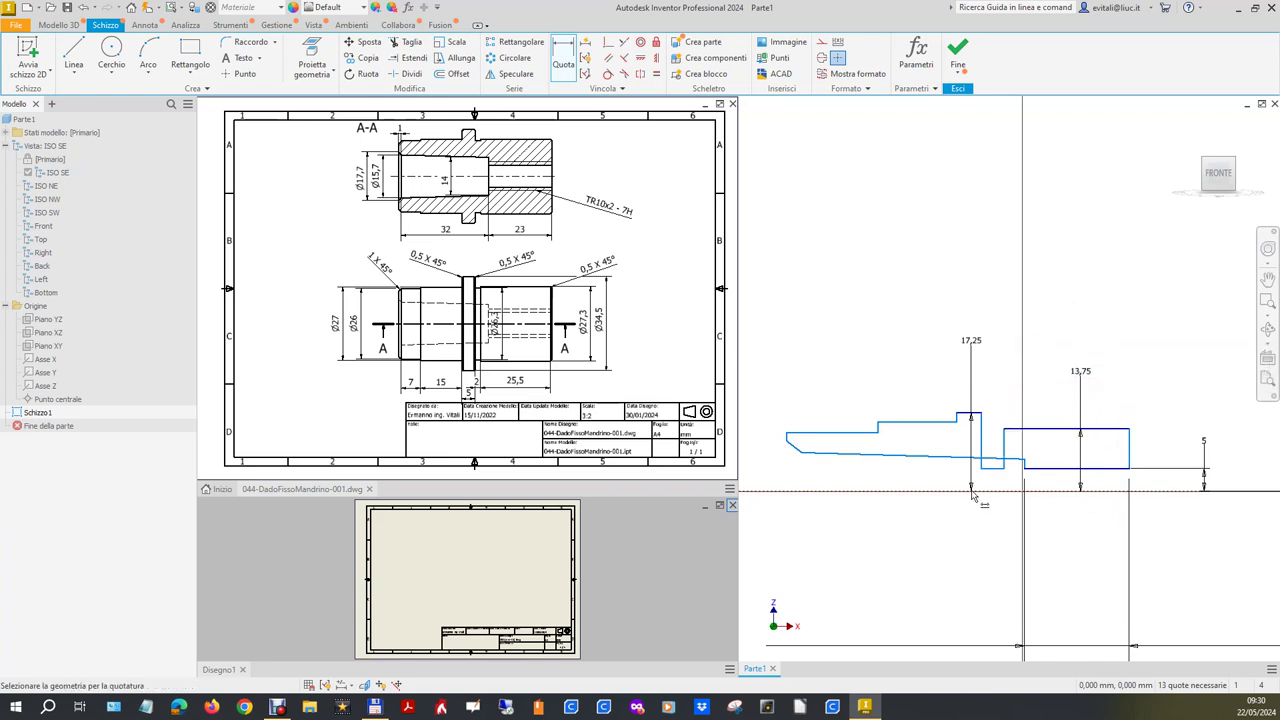
Set the small step segment's width to 2.
left_click(994, 464)
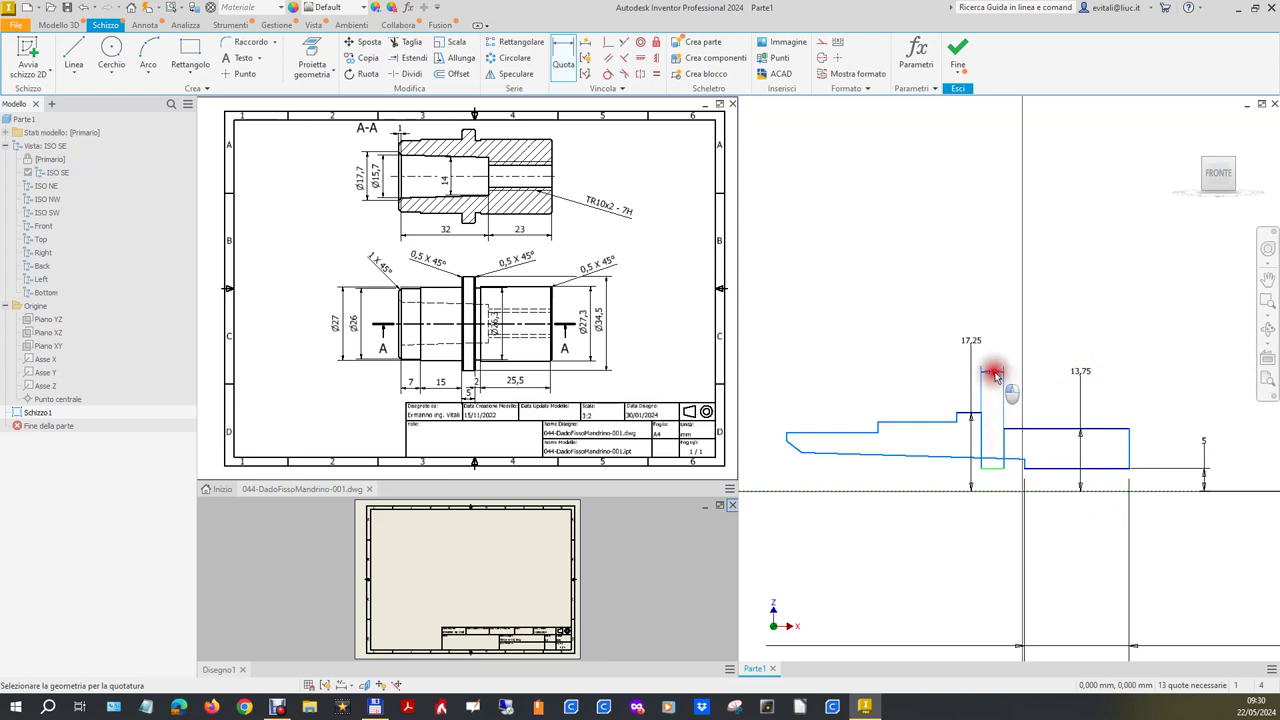
left_click(995, 375)
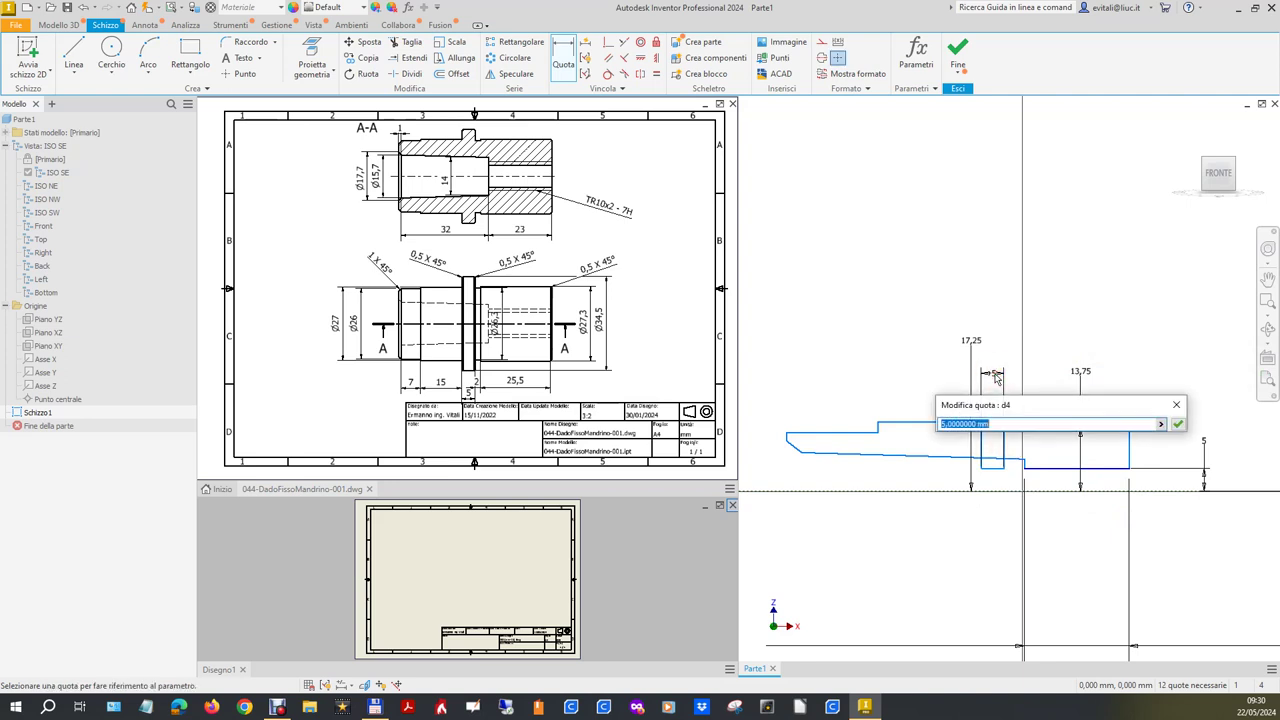
type("2")
key("Return")
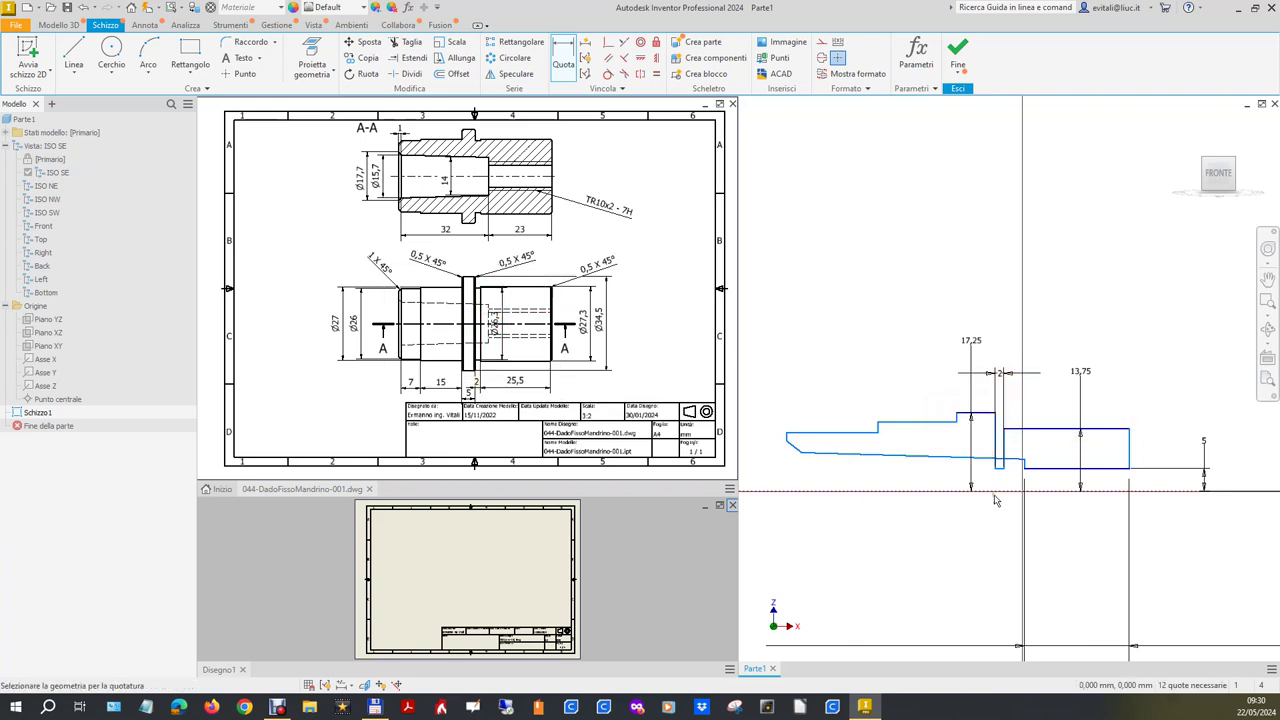
Drag the slot's bottom edge up to the profile line and select the stray lines below.
scroll(1007, 481, "up", 5)
left_click_drag(990, 426, 978, 195)
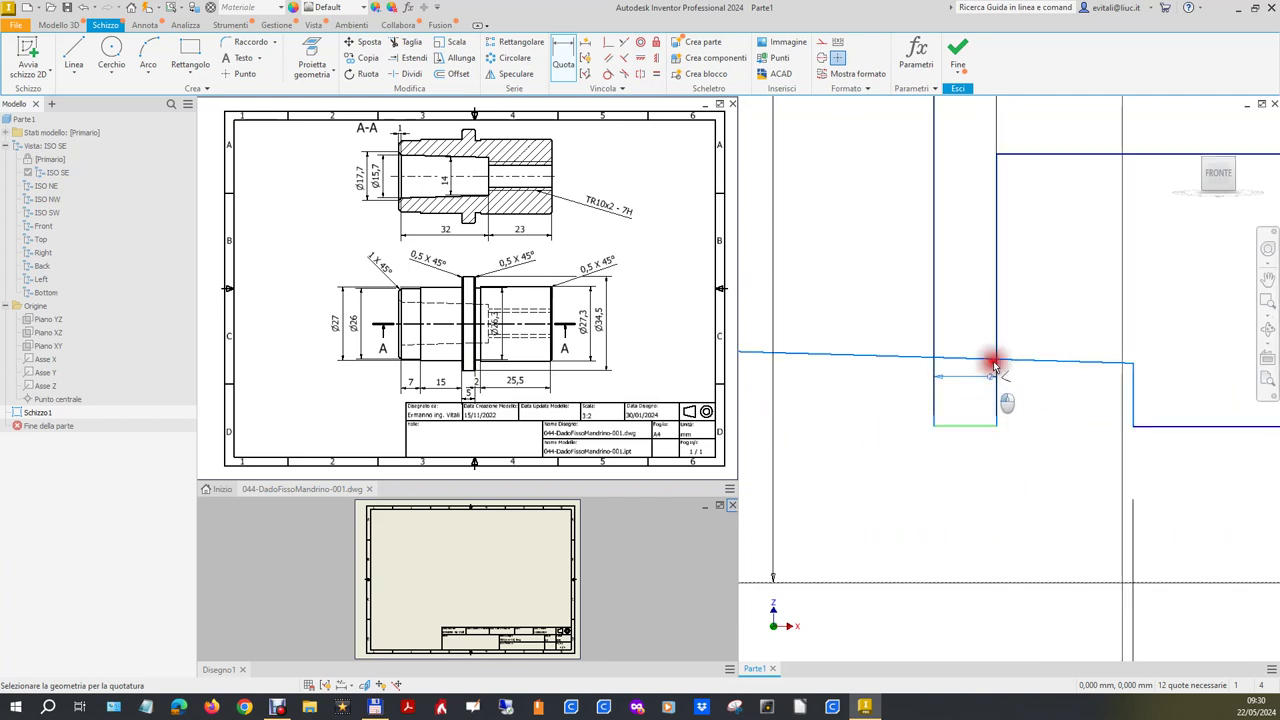
key("Escape")
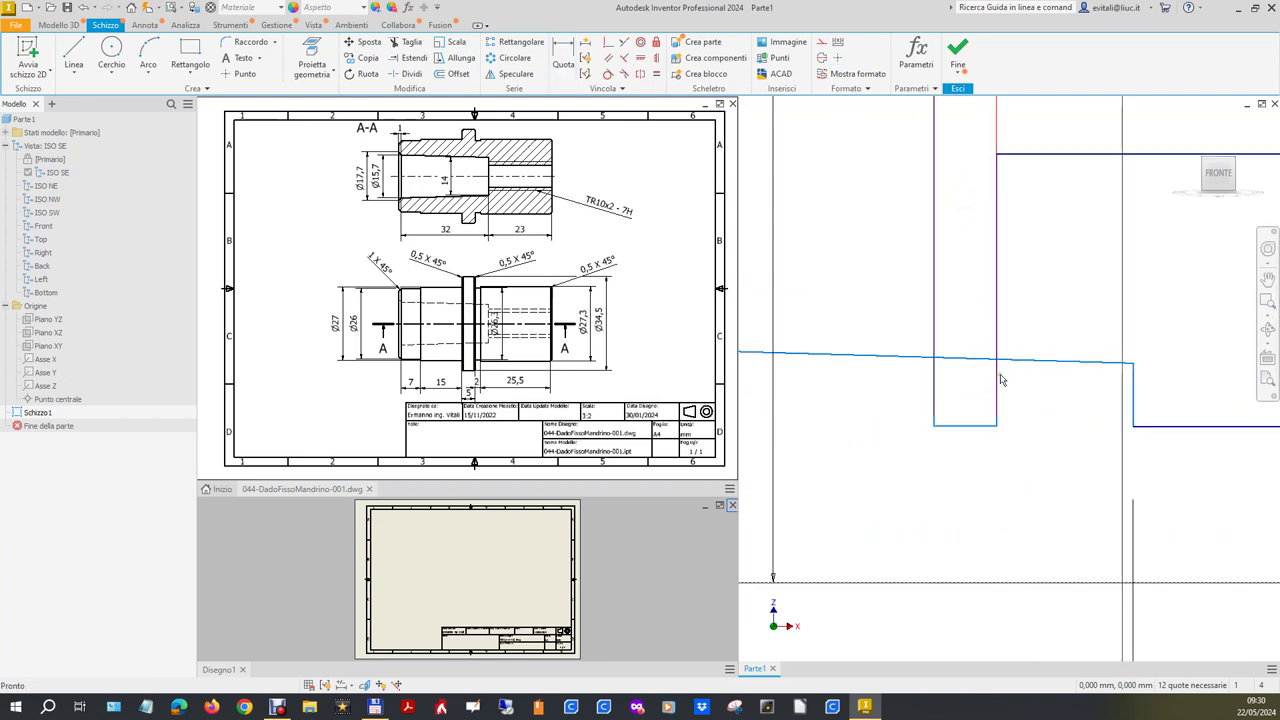
left_click_drag(980, 430, 965, 228)
scroll(875, 300, "down", 3)
scroll(962, 302, "down", 3)
scroll(961, 302, "down", 2)
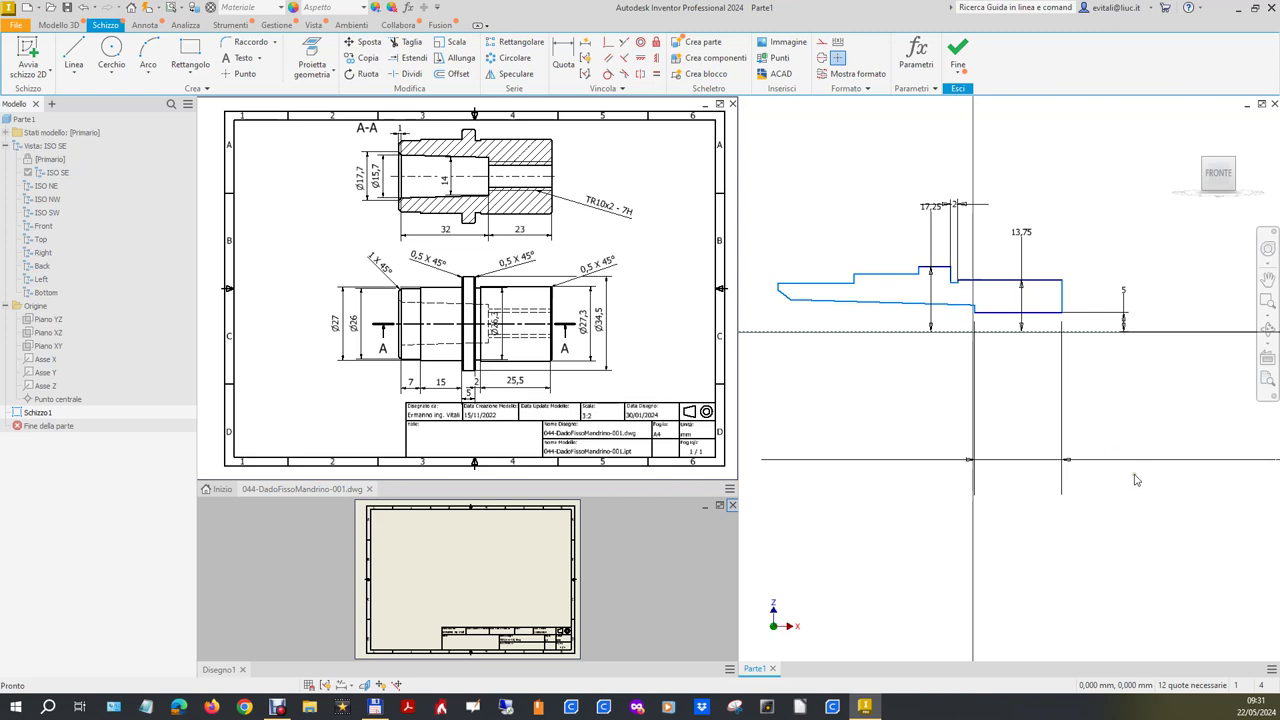
left_click(1086, 460)
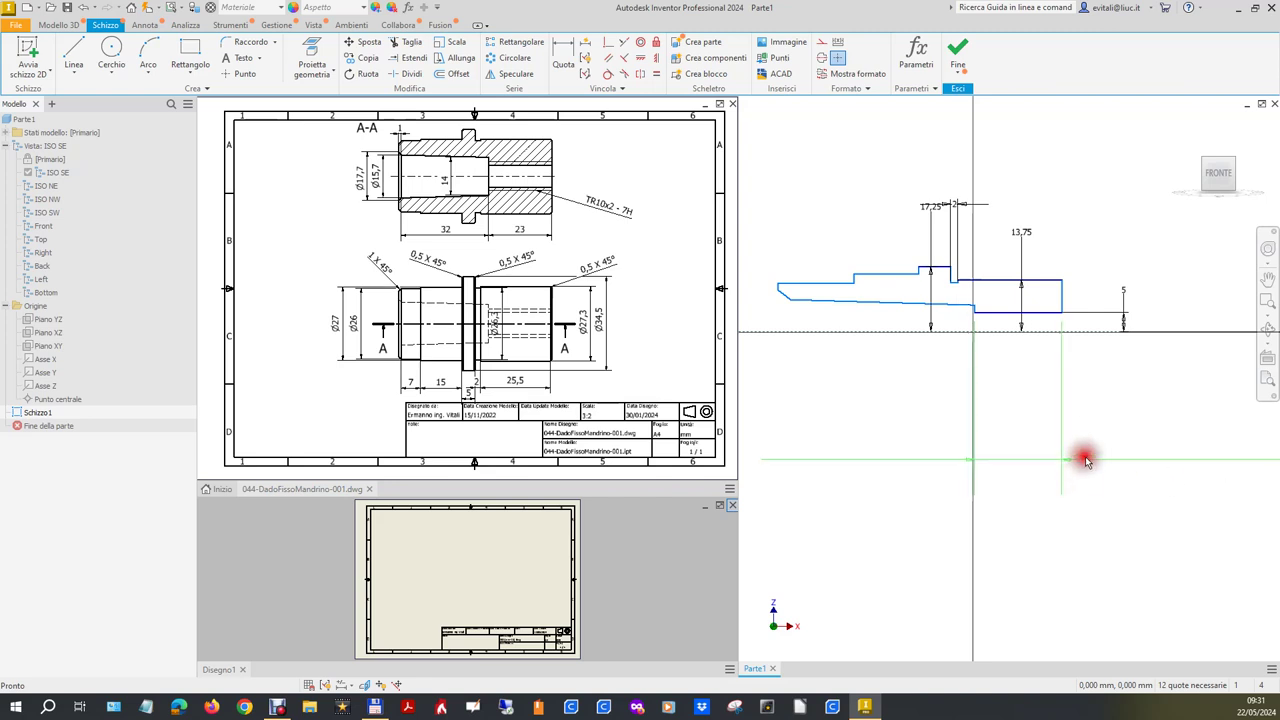
Delete the stray lines and dimension the bottom line at 23.
key("Delete")
key("d")
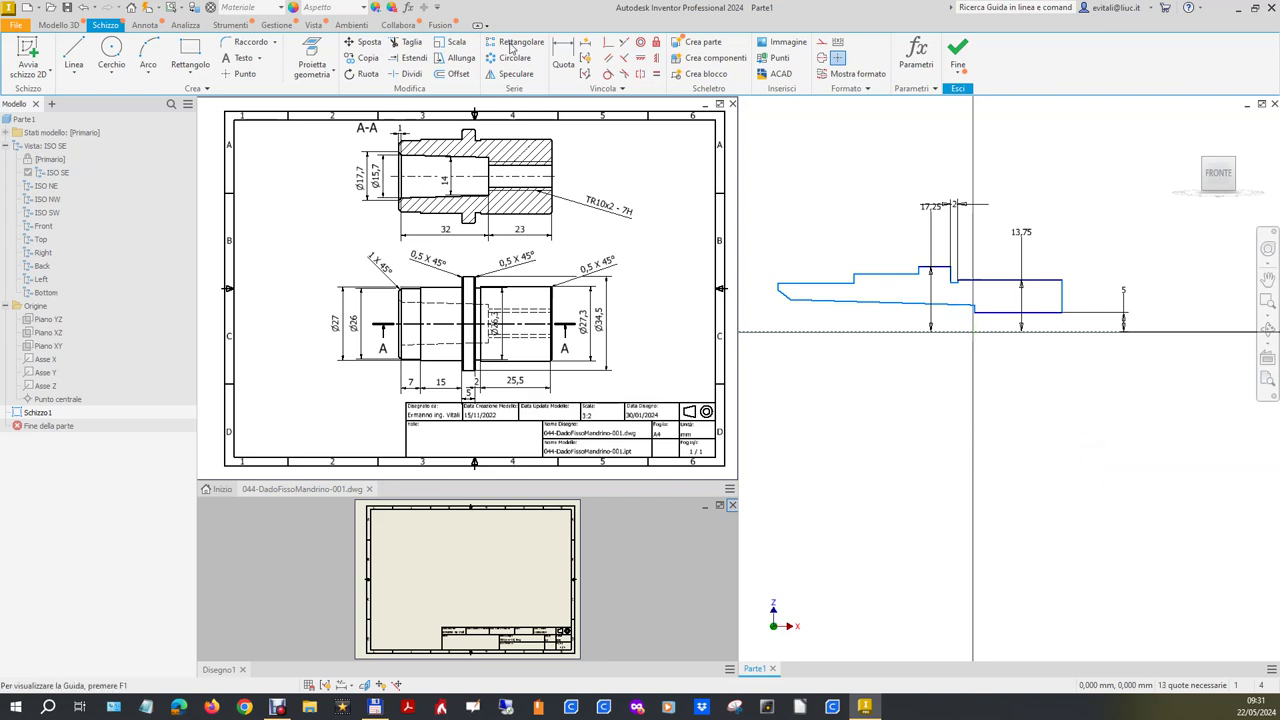
left_click(1044, 315)
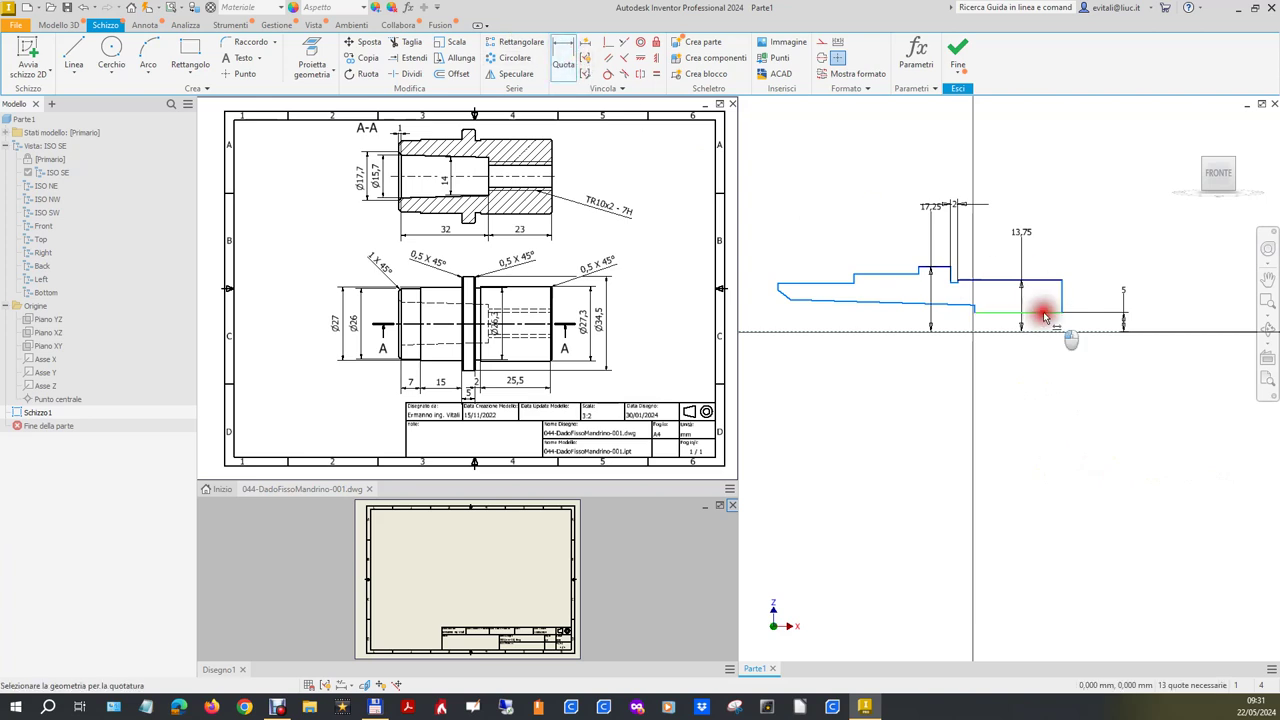
left_click(1021, 368)
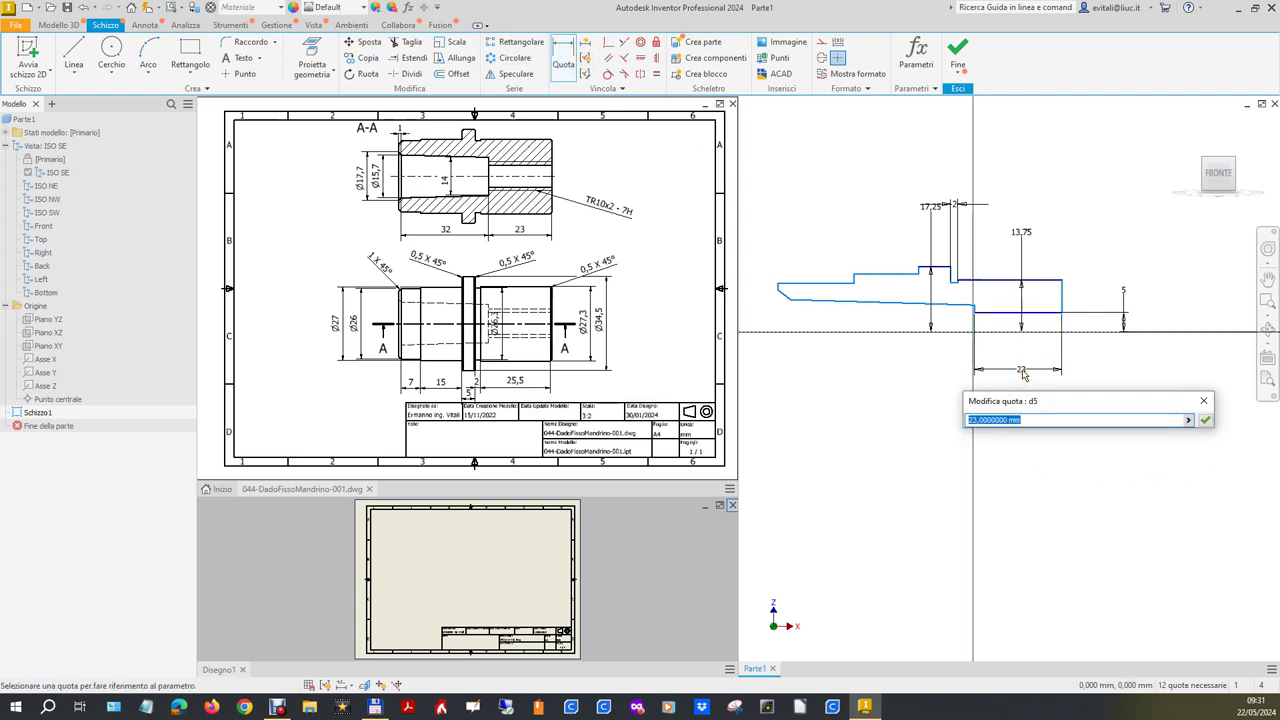
left_click(1205, 420)
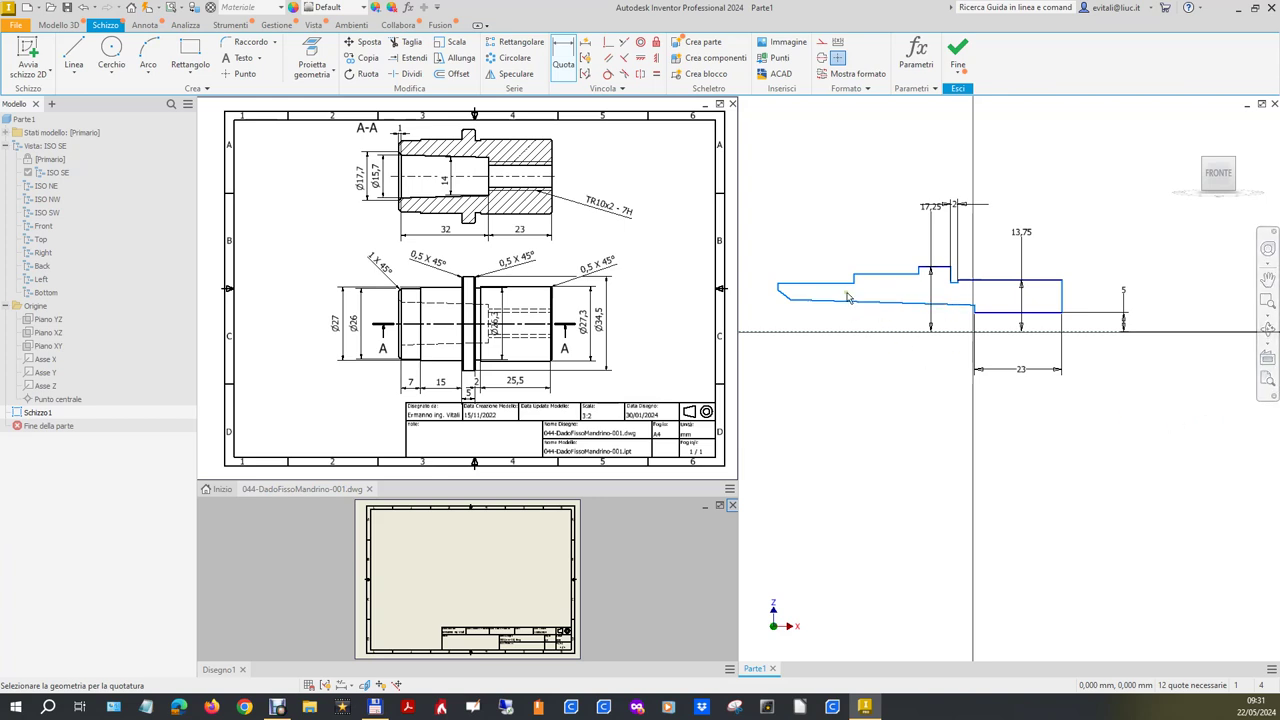
Dimension the sloped line's length as 32.
left_click(914, 300)
left_click(914, 370)
type("32")
key("Return")
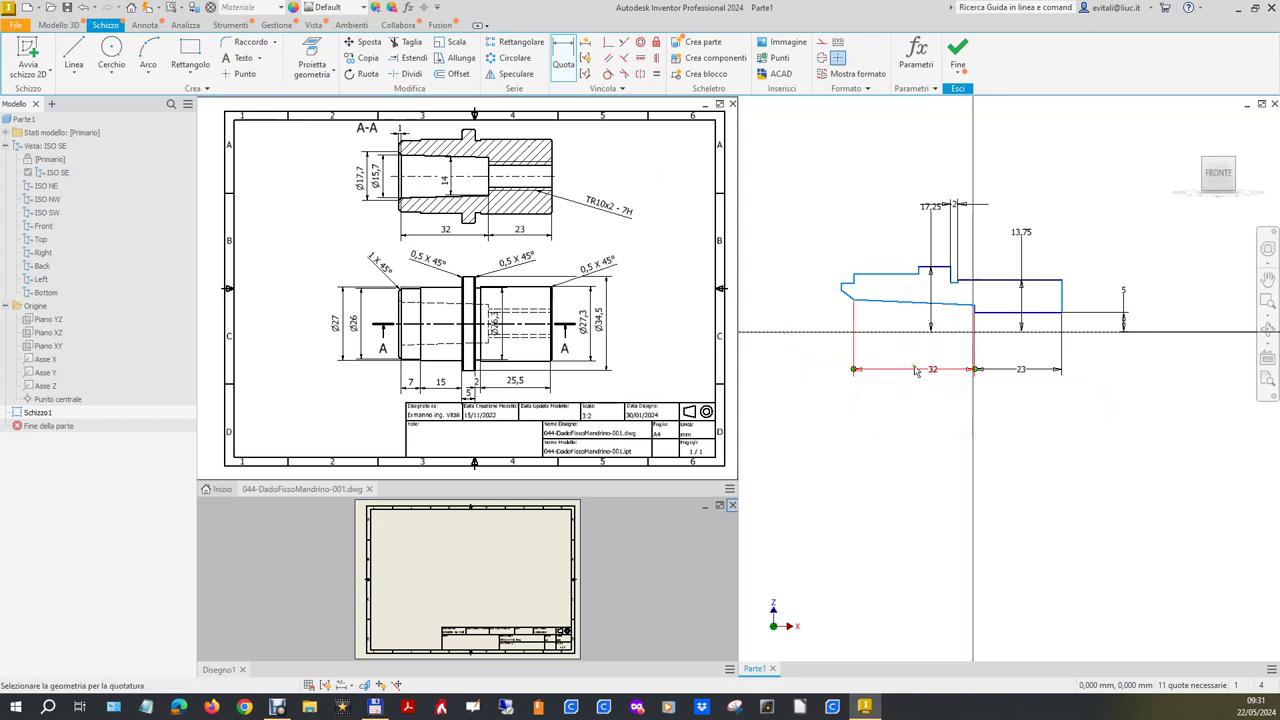
scroll(885, 286, "up", 3)
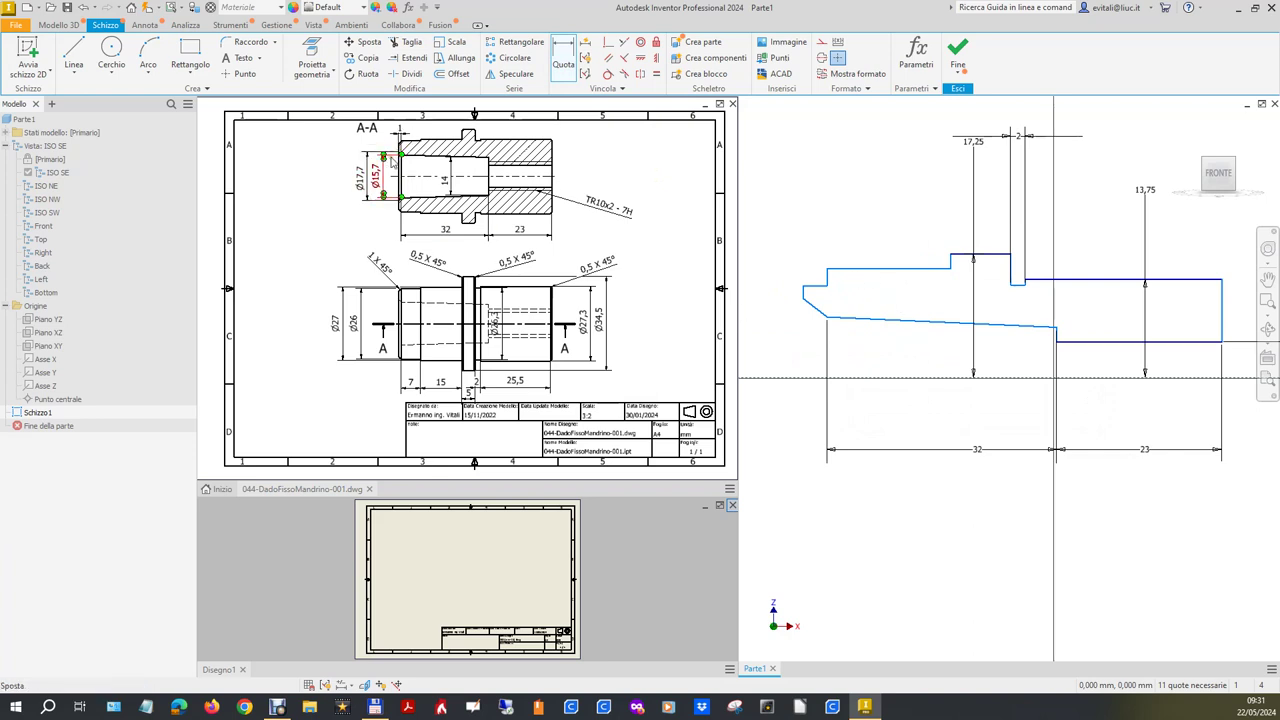
scroll(390, 159, "up", 5)
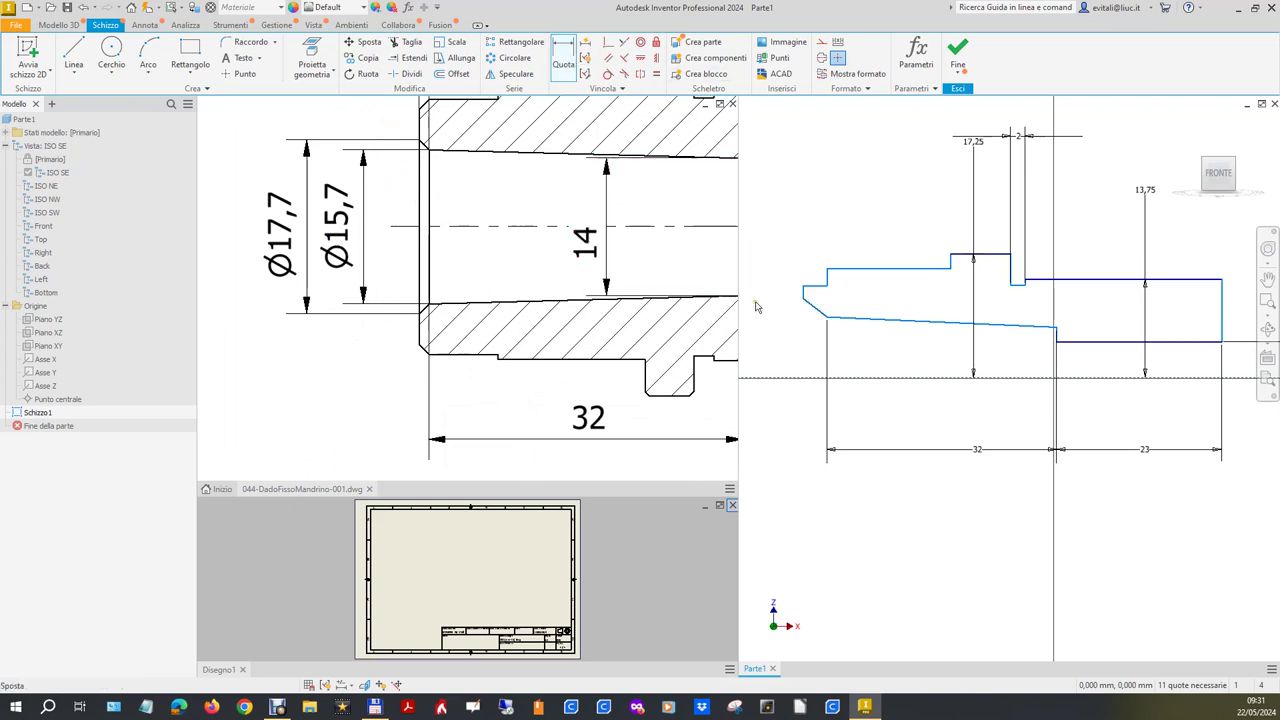
Dimension the left chamfer as 1 horizontally and 1 vertically.
left_click(818, 314)
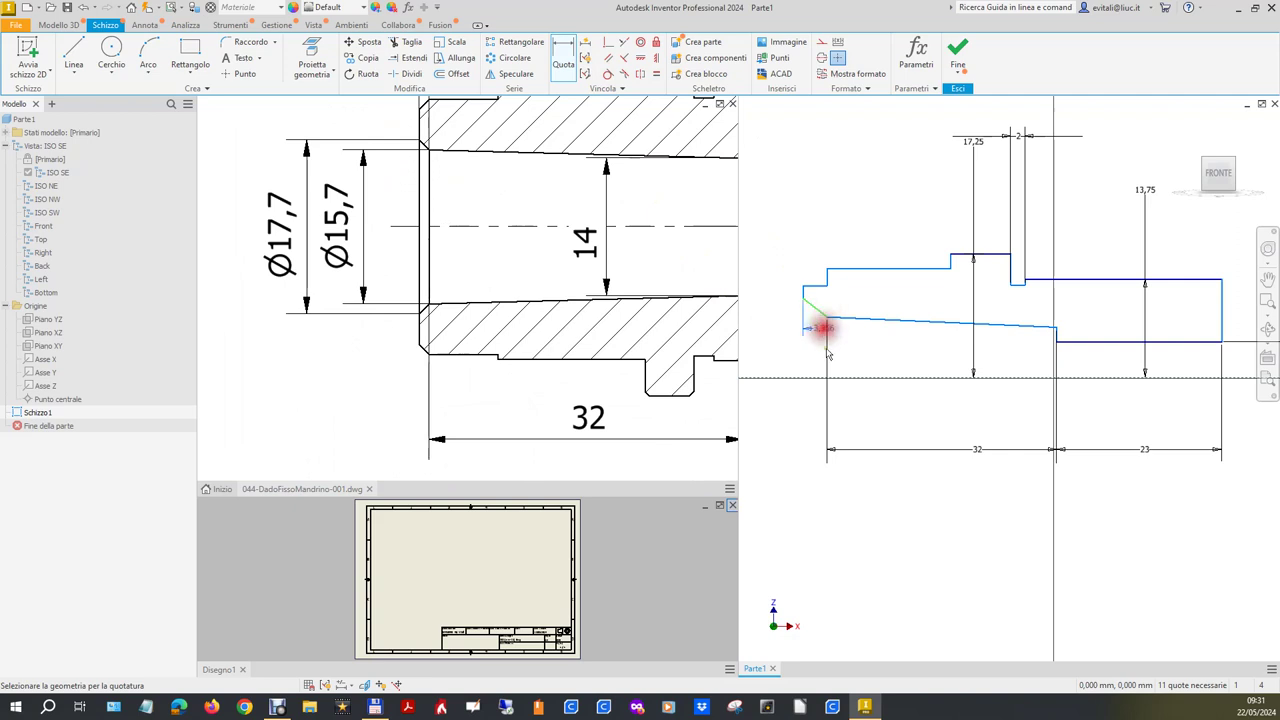
left_click(781, 457)
type("1")
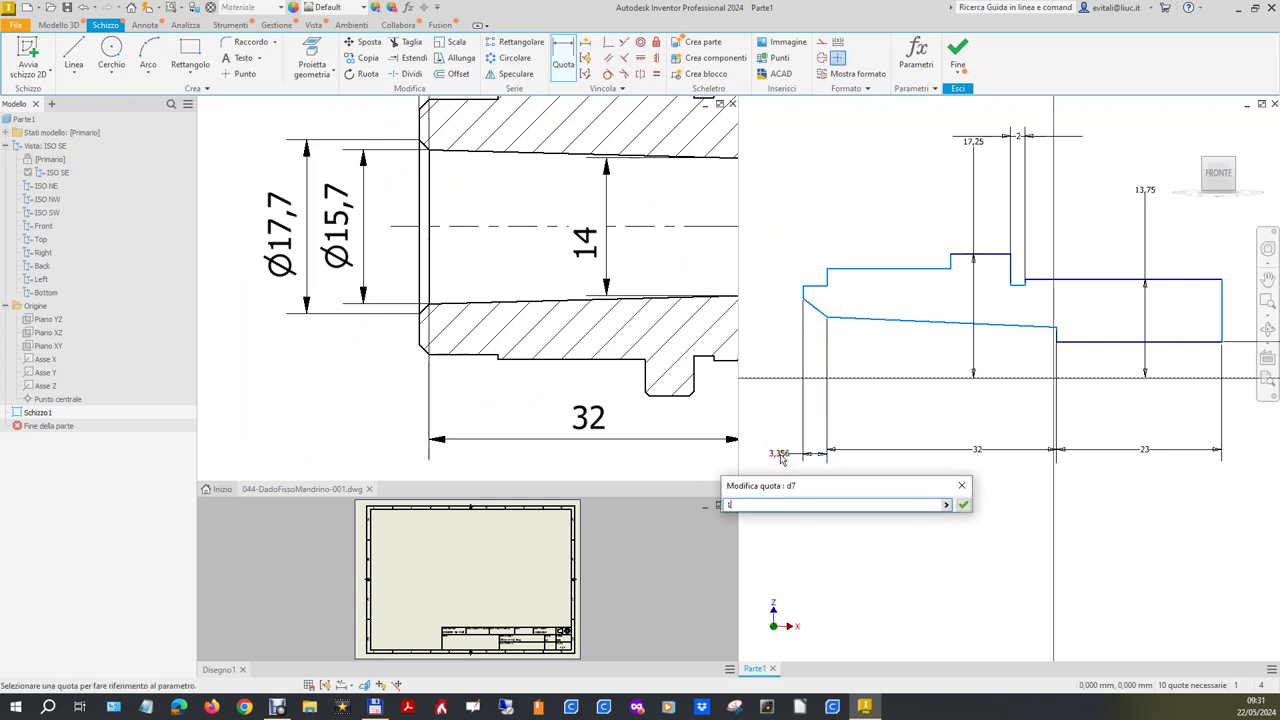
key("Return")
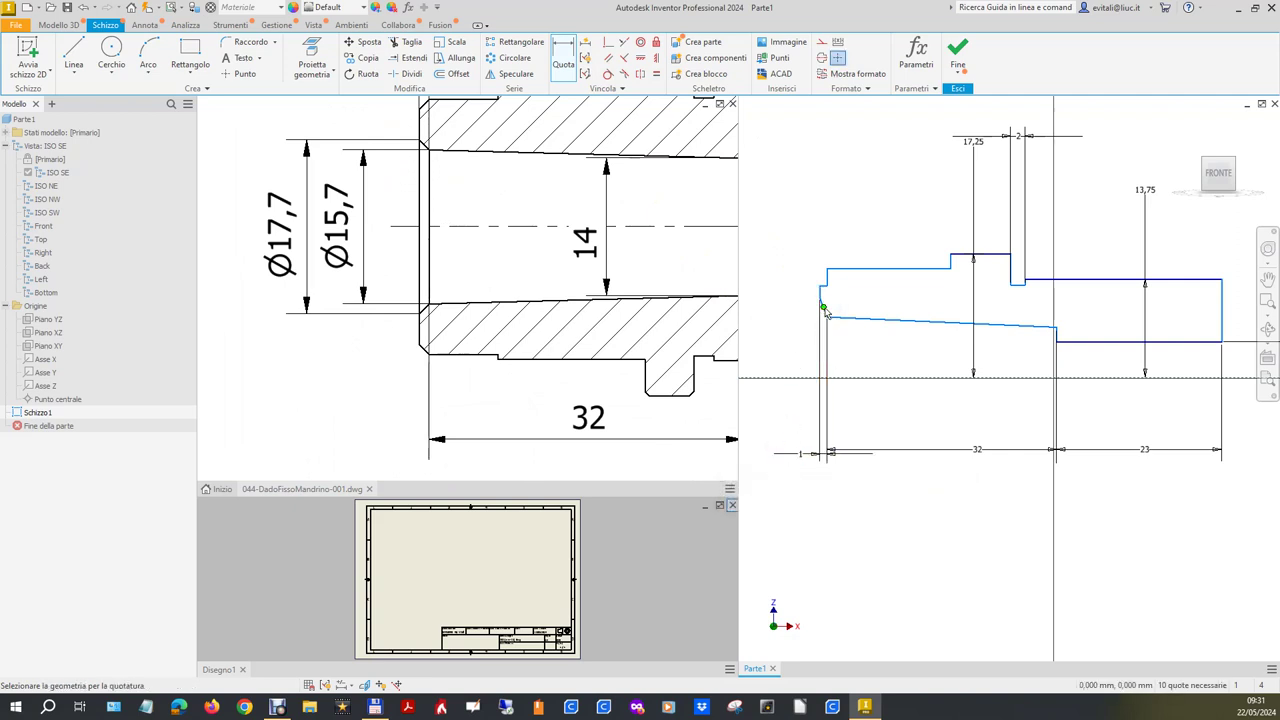
scroll(825, 312, "up", 3)
left_click(827, 314)
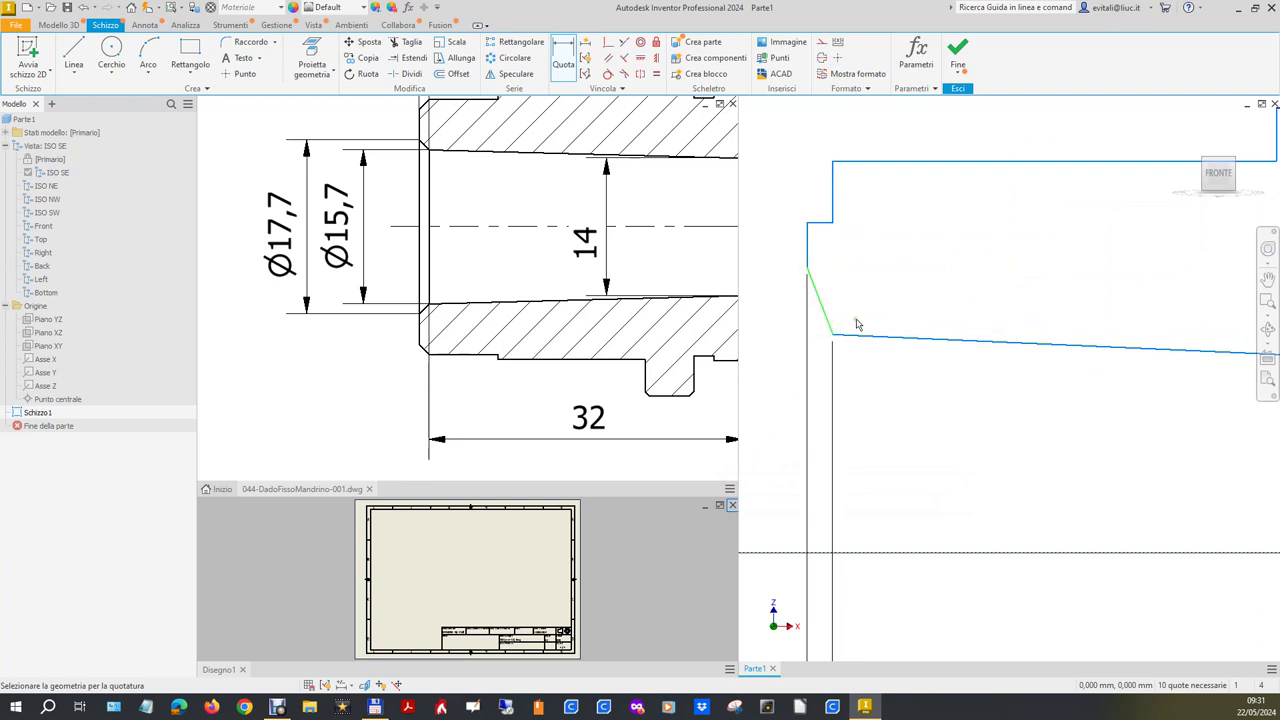
left_click(785, 311)
type("1")
key("Return")
scroll(831, 340, "down", 3)
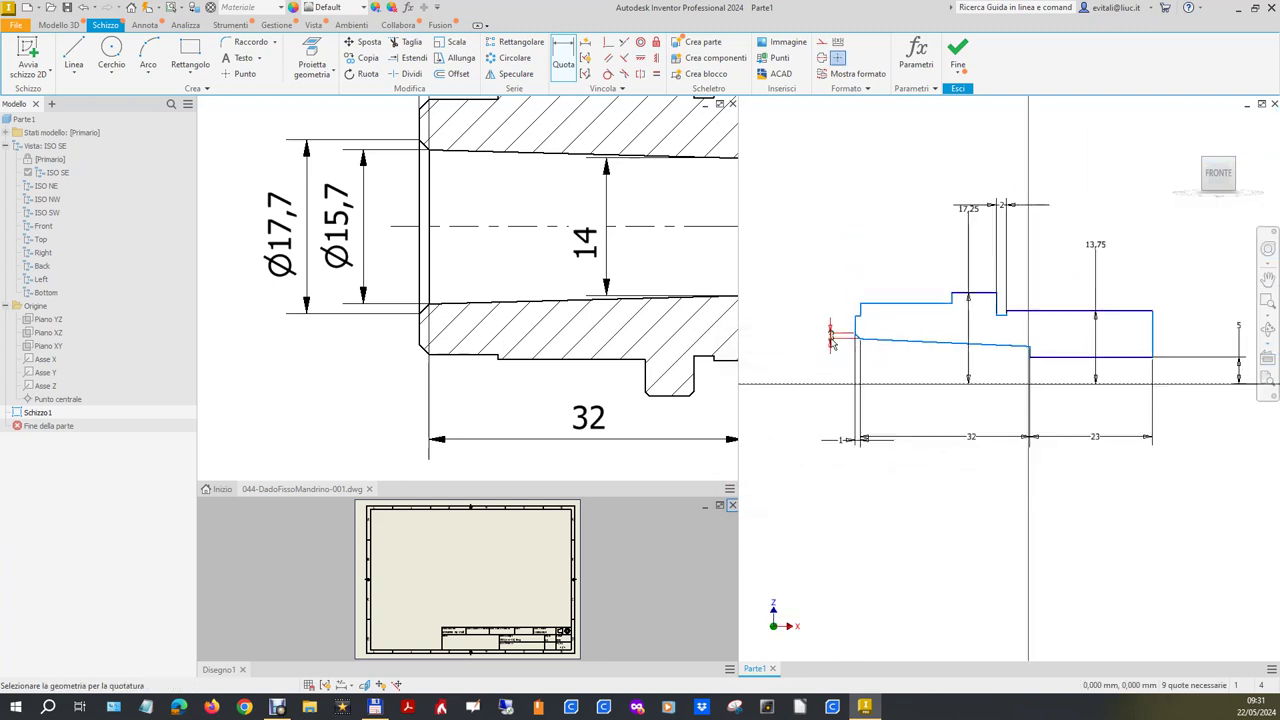
scroll(414, 414, "down", 2)
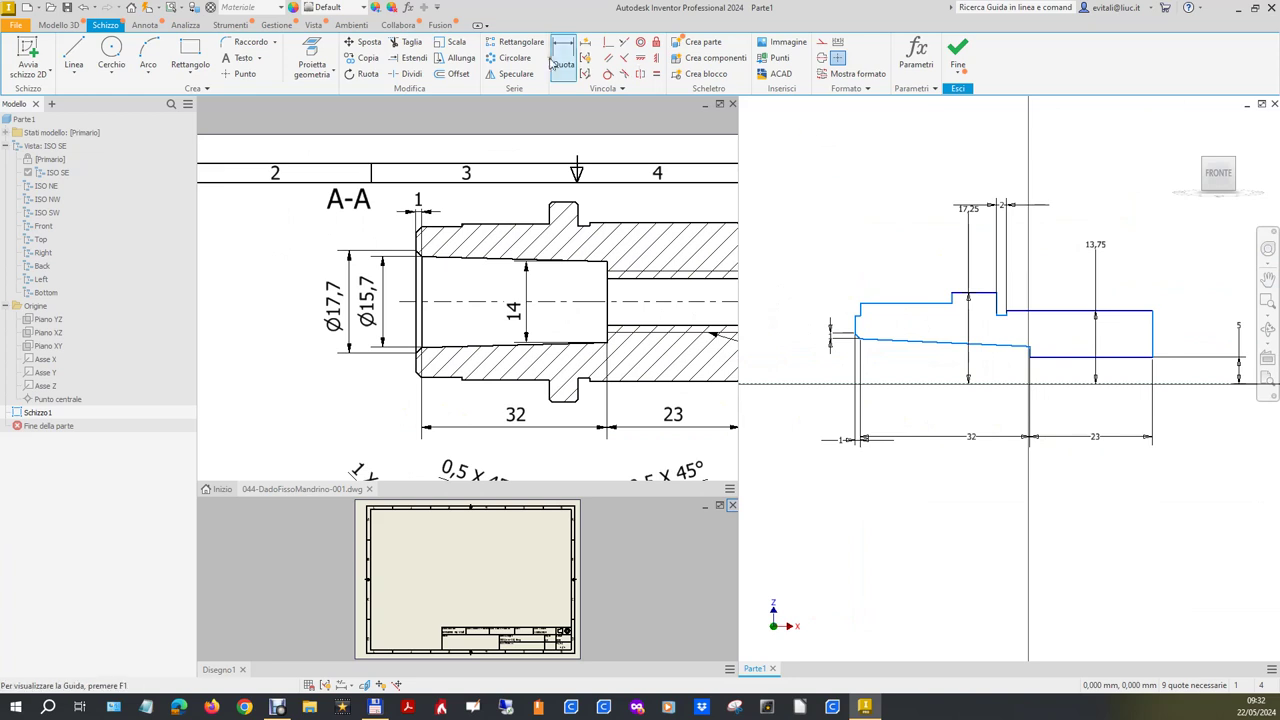
Fix the taper endpoint 7 above the axis, then stretch the upper-left corner rightward.
left_click(1033, 348)
left_click(1058, 383)
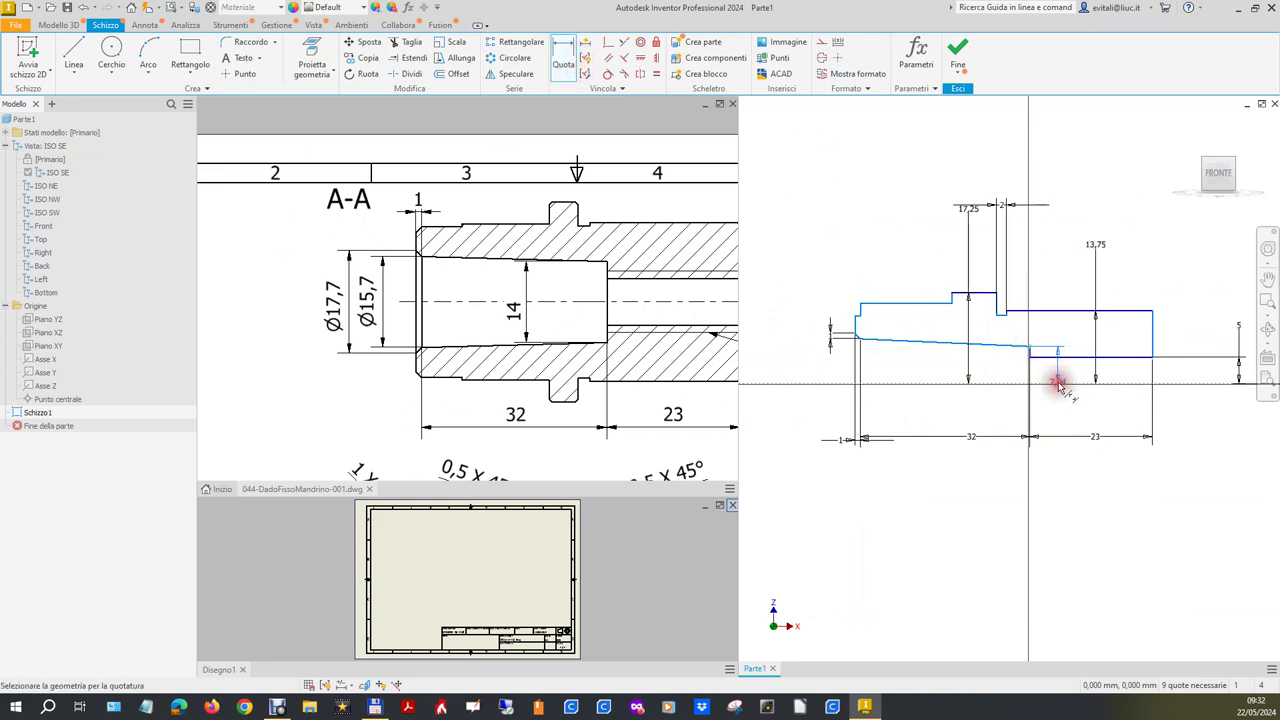
left_click(1054, 336)
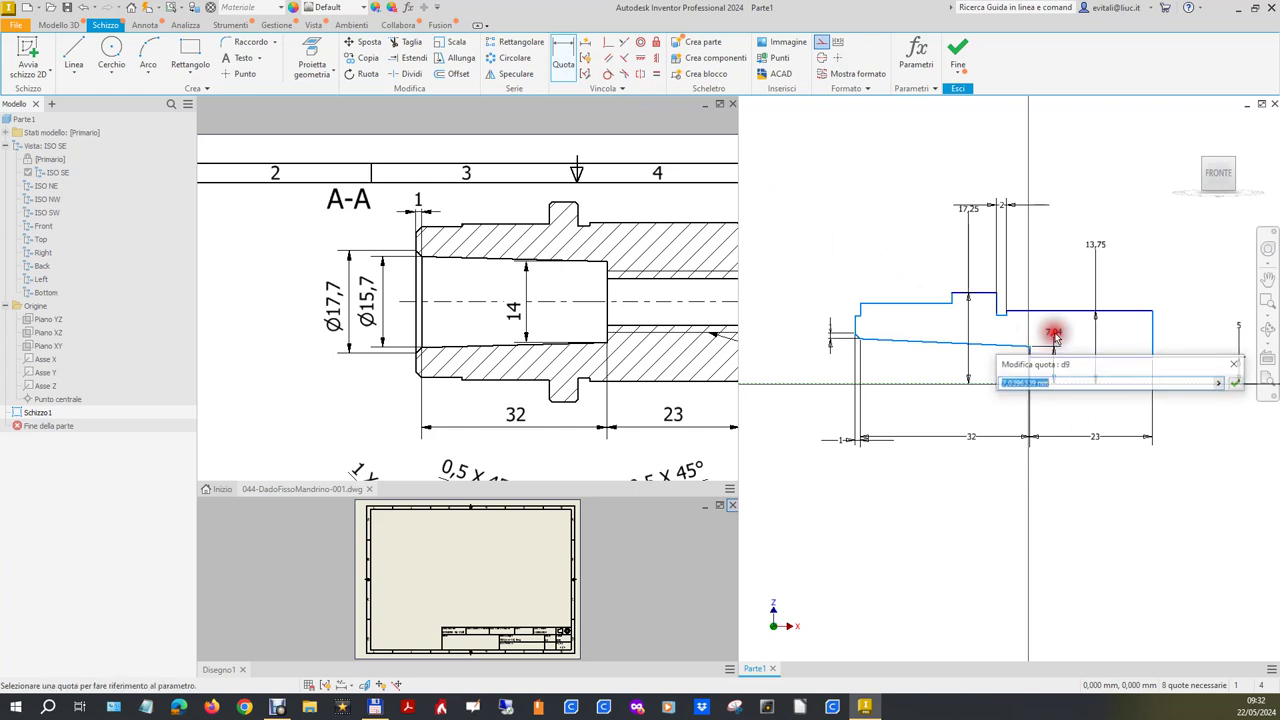
type("7")
key("Return")
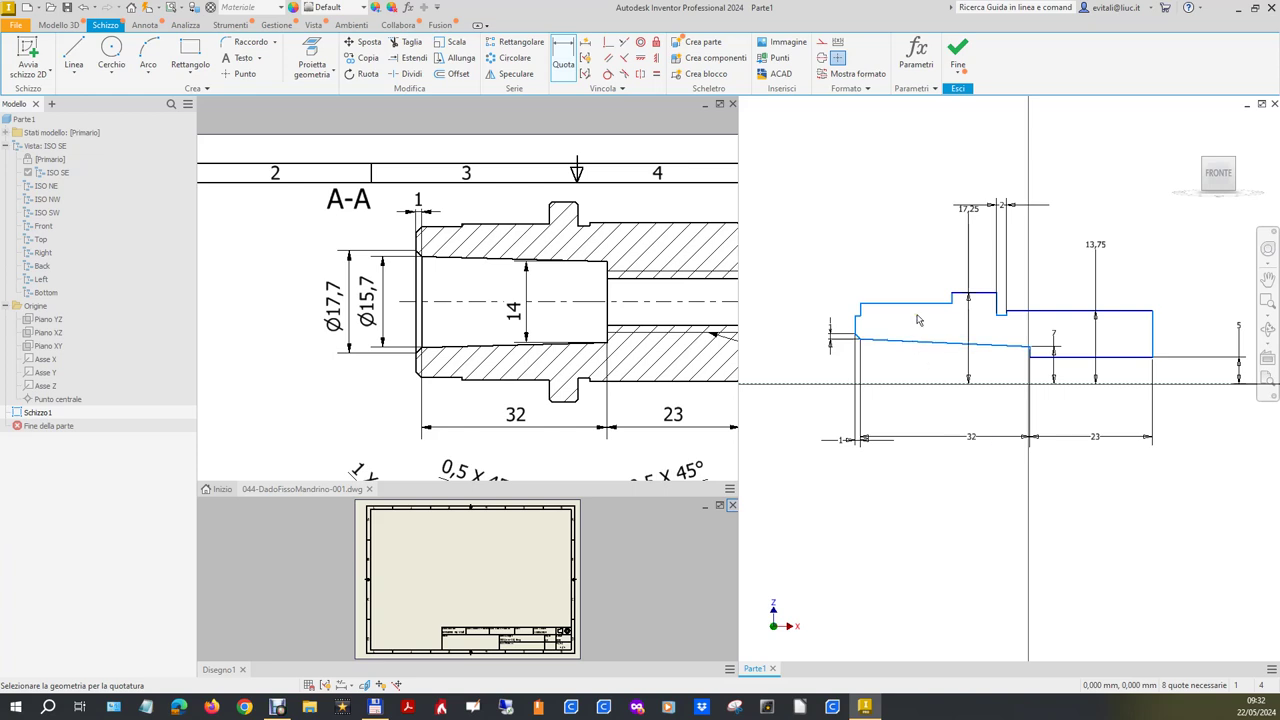
key("Escape")
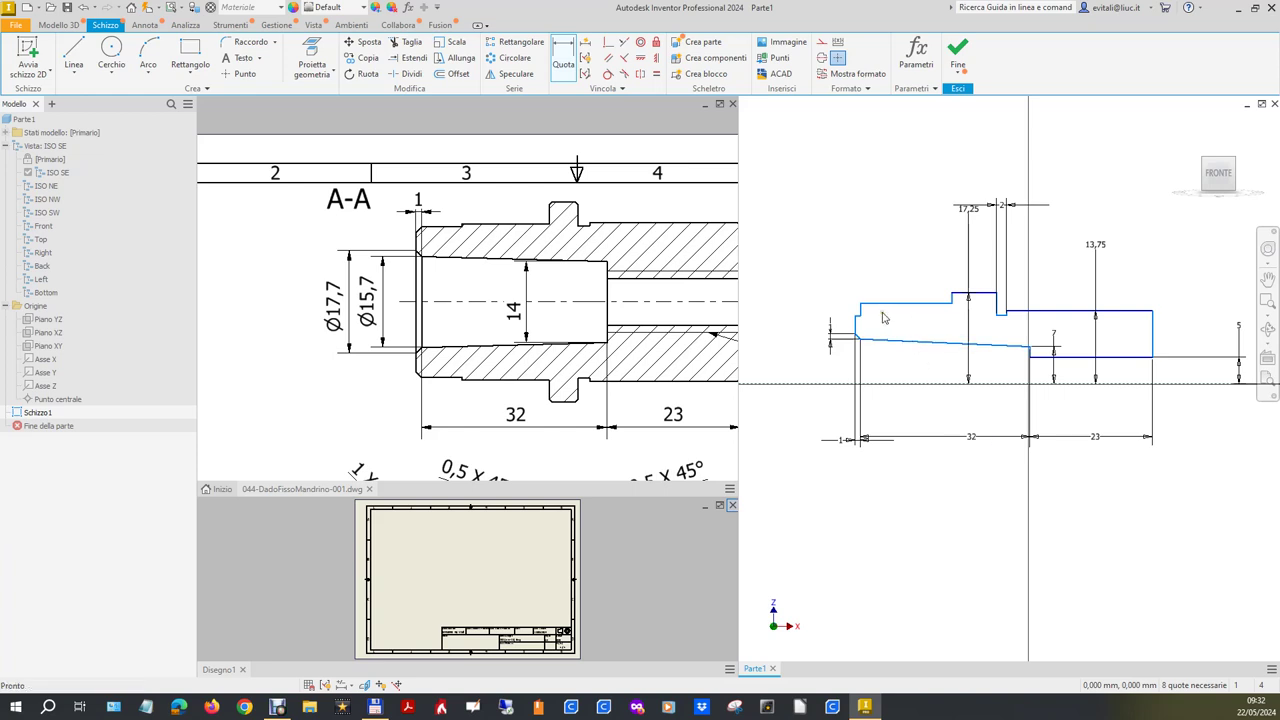
left_click_drag(860, 305, 912, 315)
Dimension the short horizontal step line to a length of 15.
scroll(898, 350, "down", 2)
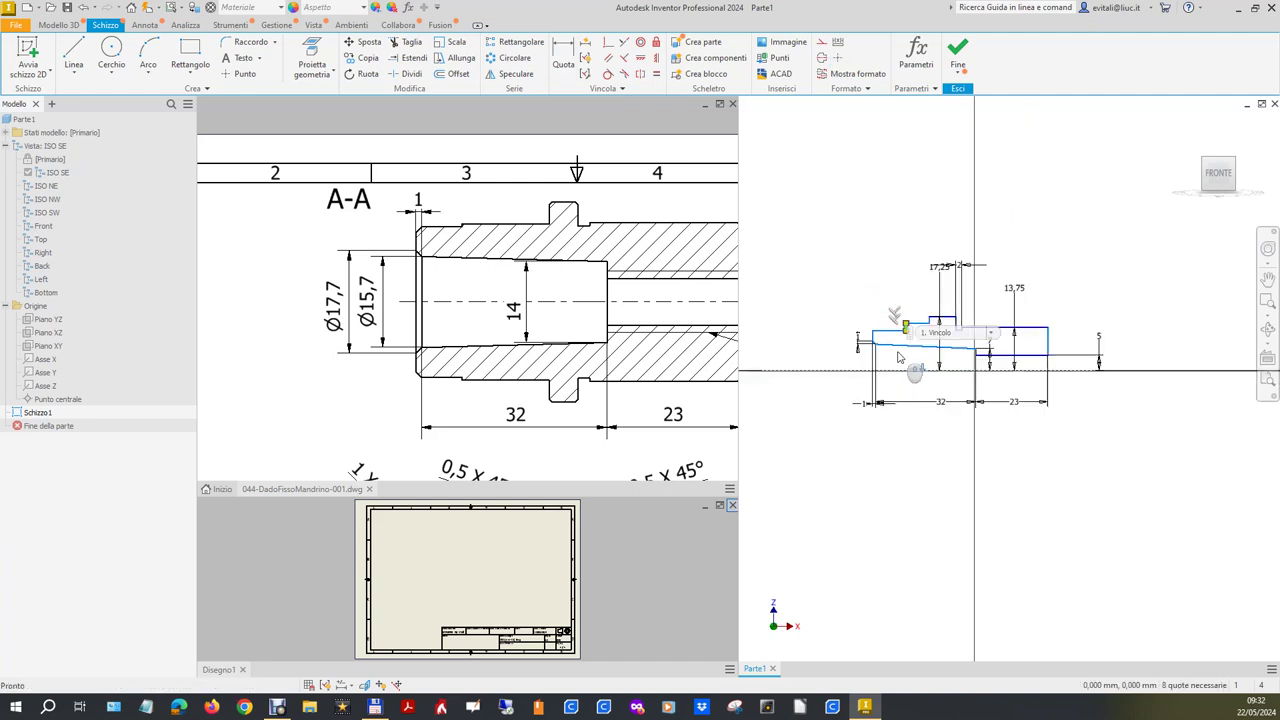
scroll(405, 340, "down", 2)
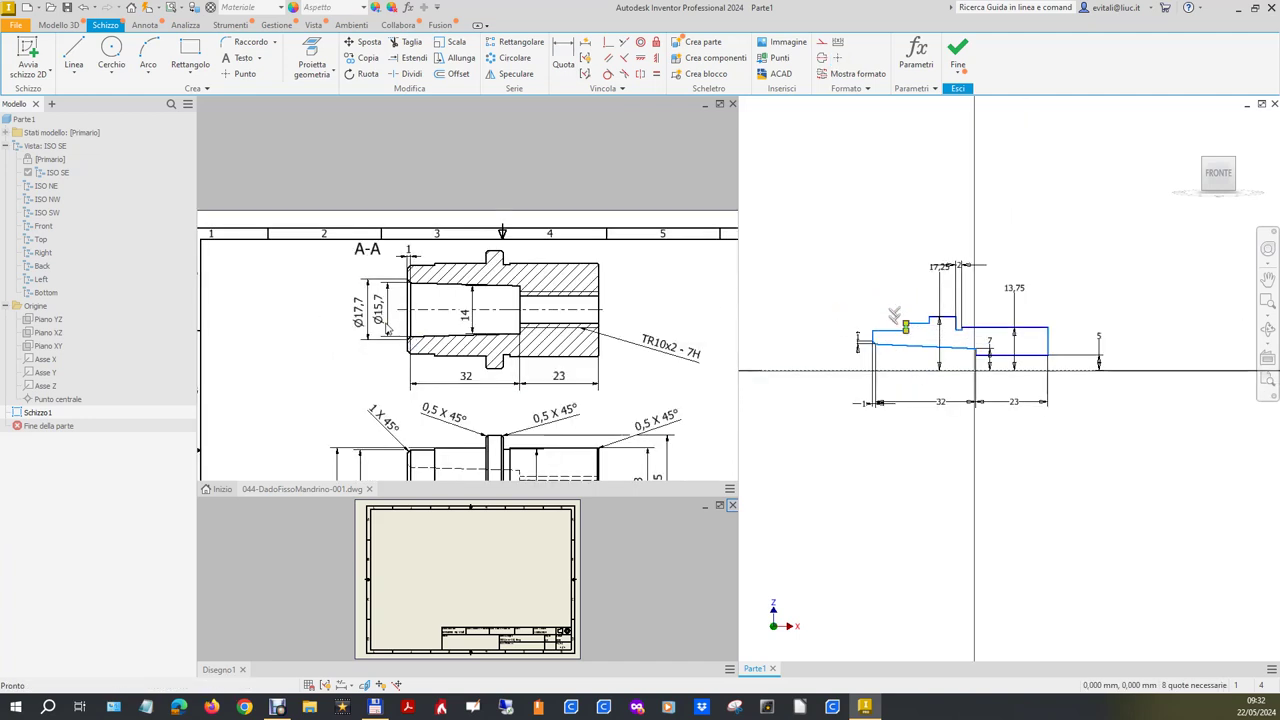
scroll(406, 341, "down", 2)
left_click_drag(460, 424, 430, 468)
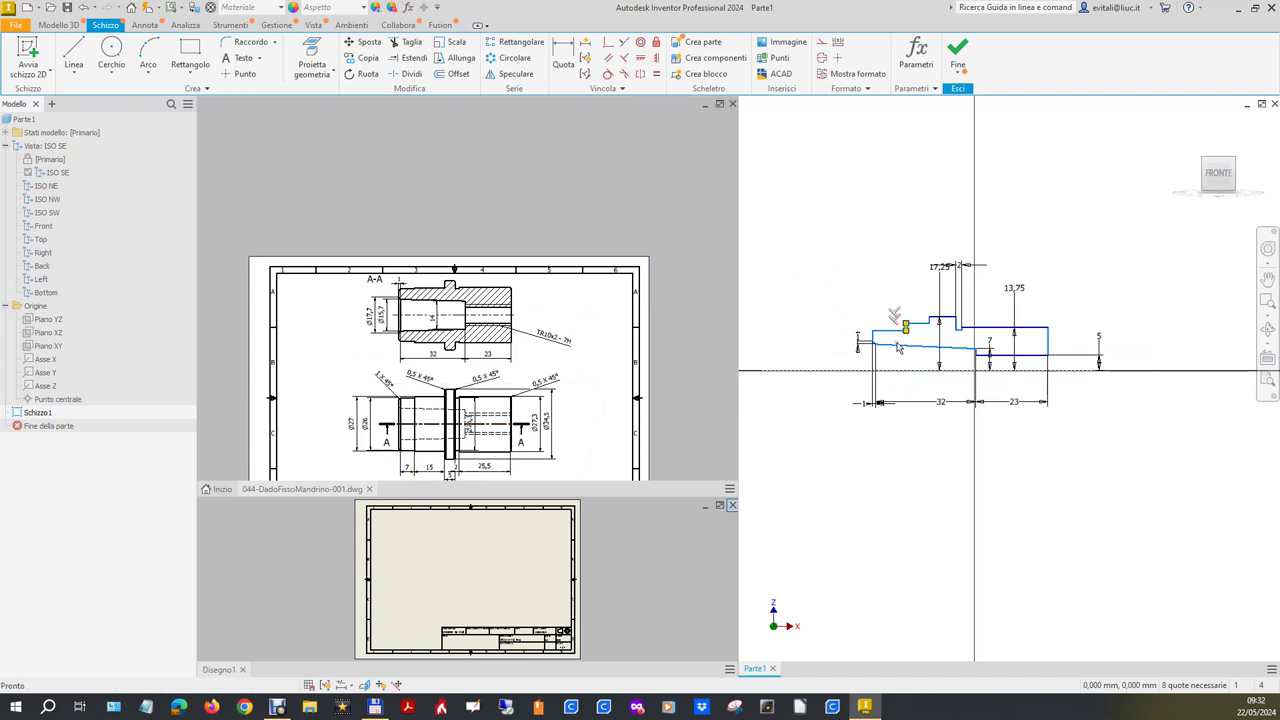
scroll(924, 330, "up", 4)
left_click(580, 62)
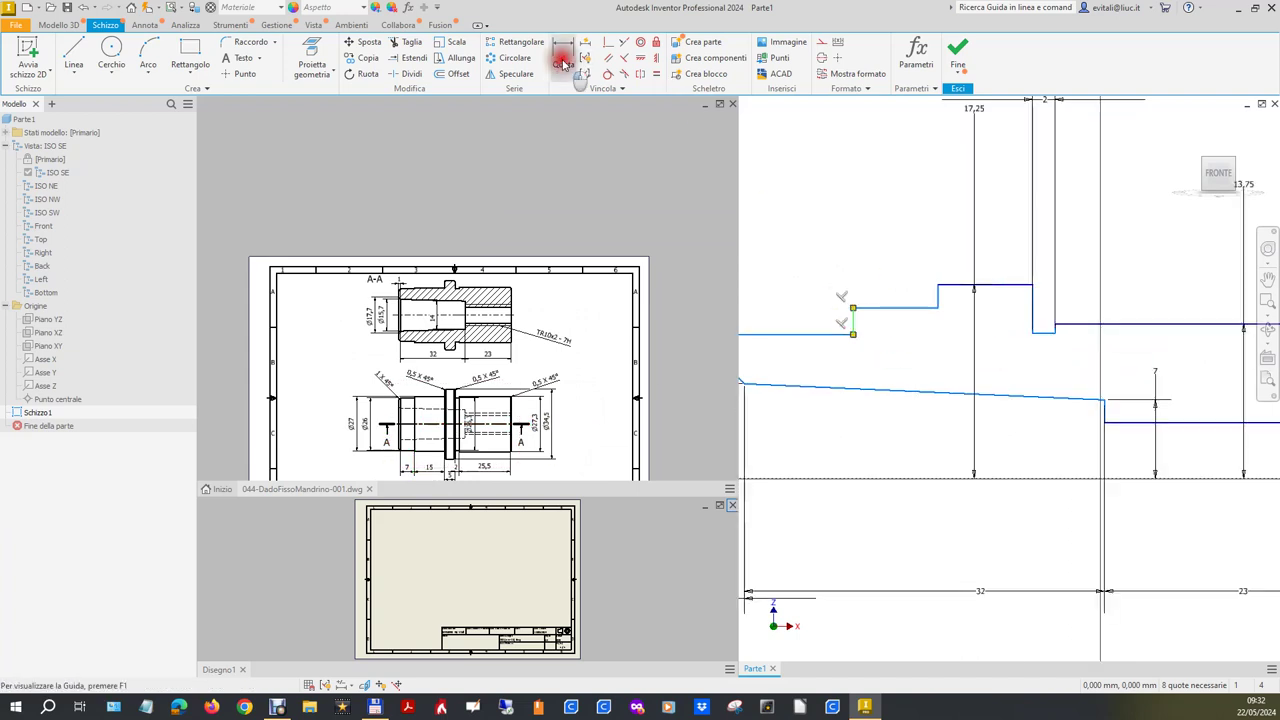
left_click(916, 309)
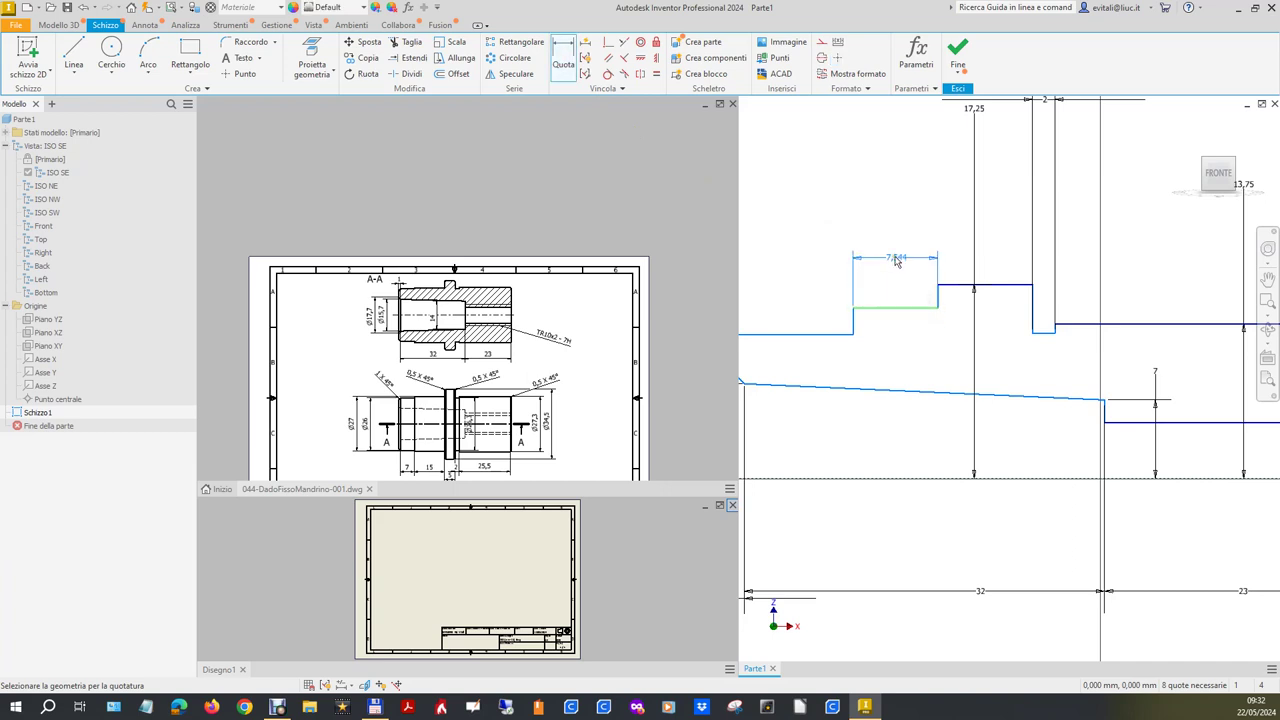
left_click(891, 250)
type("15")
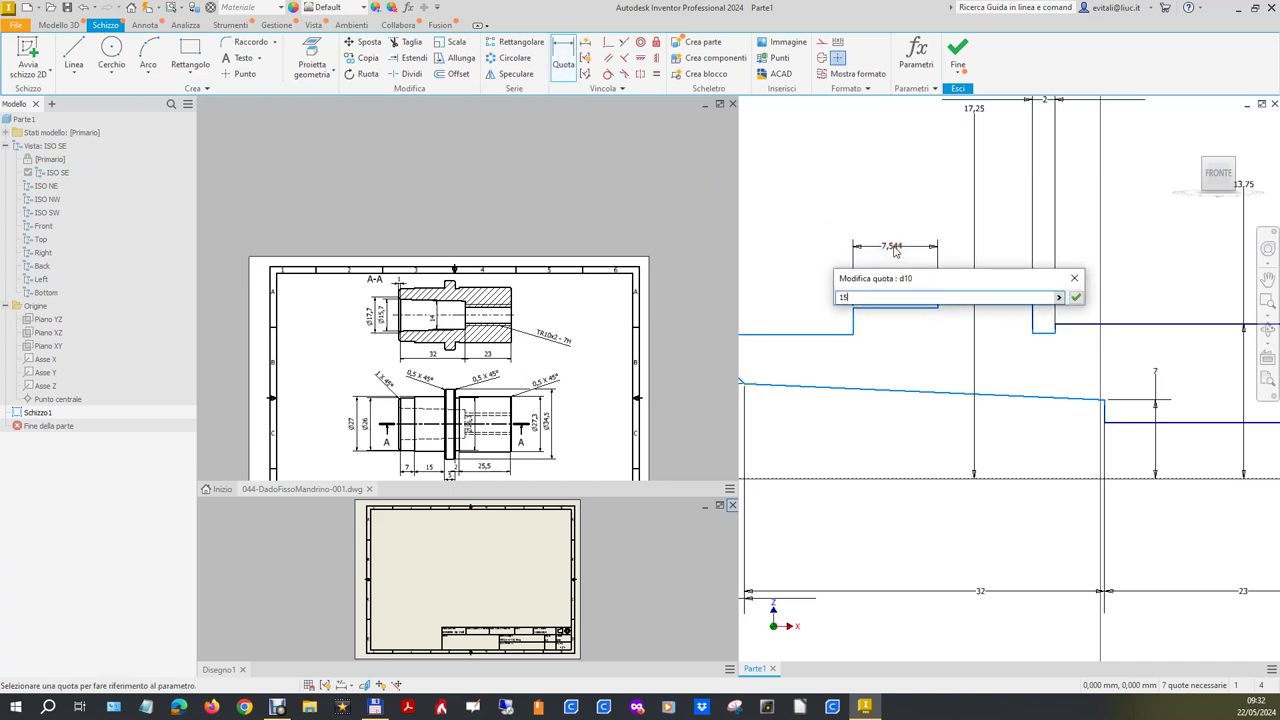
key("Return")
Give the short left step line a length of 7.
scroll(974, 336, "down", 3)
left_click(847, 336)
left_click(814, 266)
type("7")
key("Return")
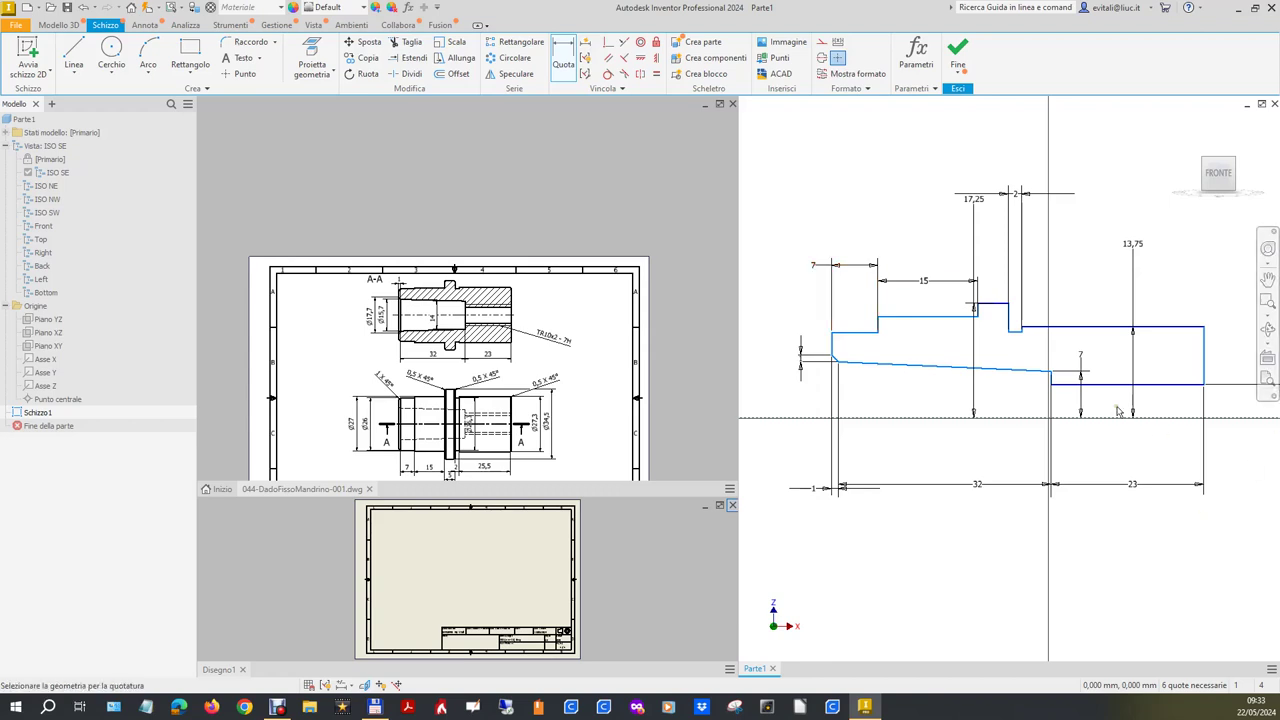
key("Escape")
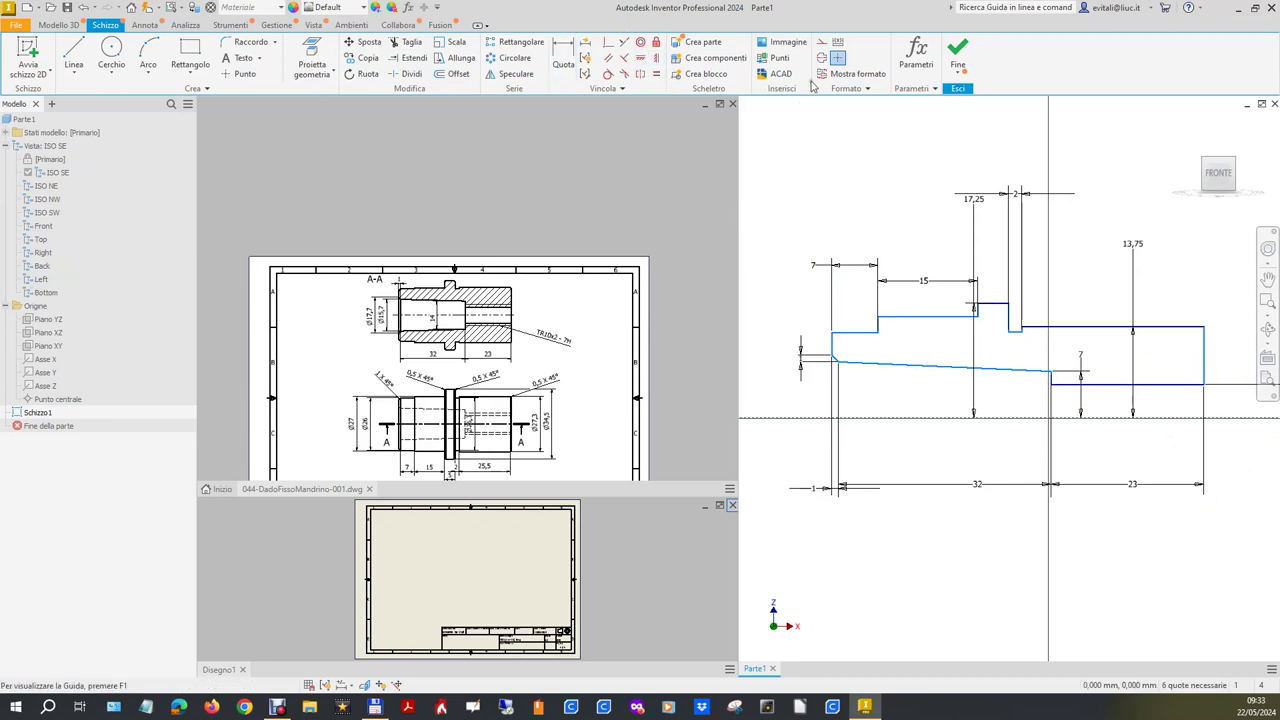
Apply a vertical constraint to the selected profile line.
left_click(656, 57)
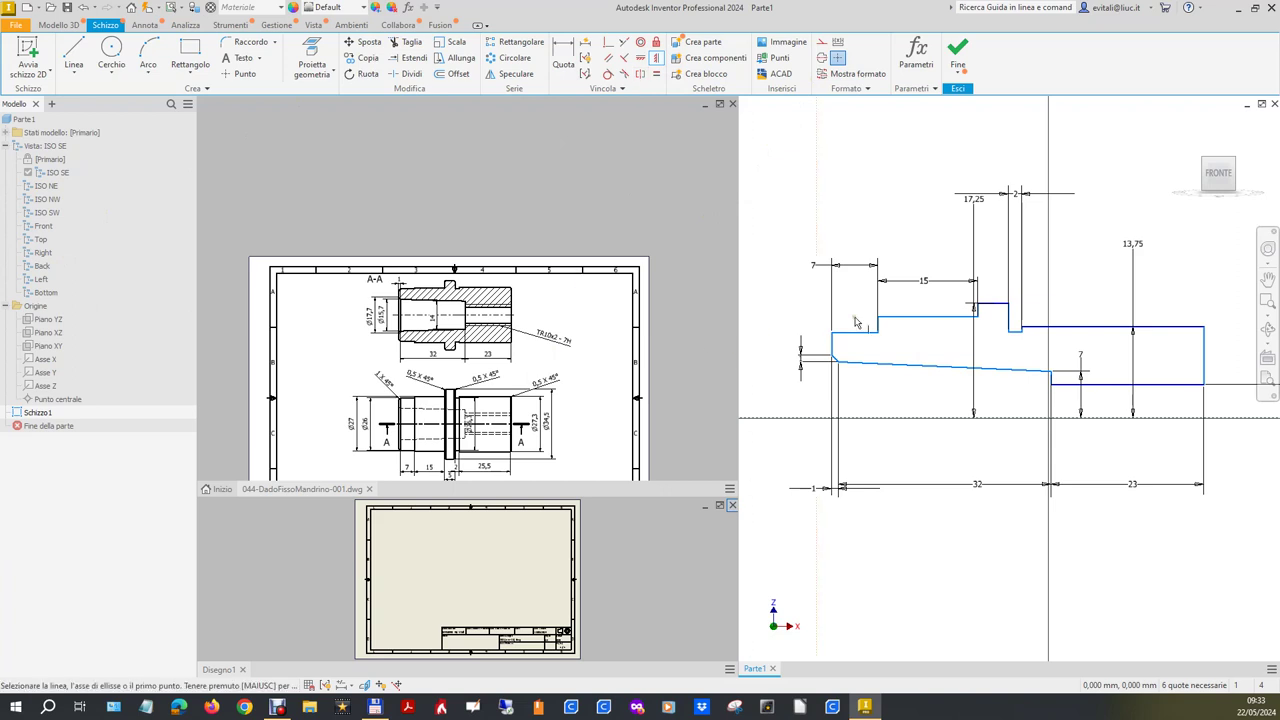
mouse_move(1049, 380)
left_mouse_down()
mouse_move(403, 433)
mouse_move(86, 443)
left_mouse_up()
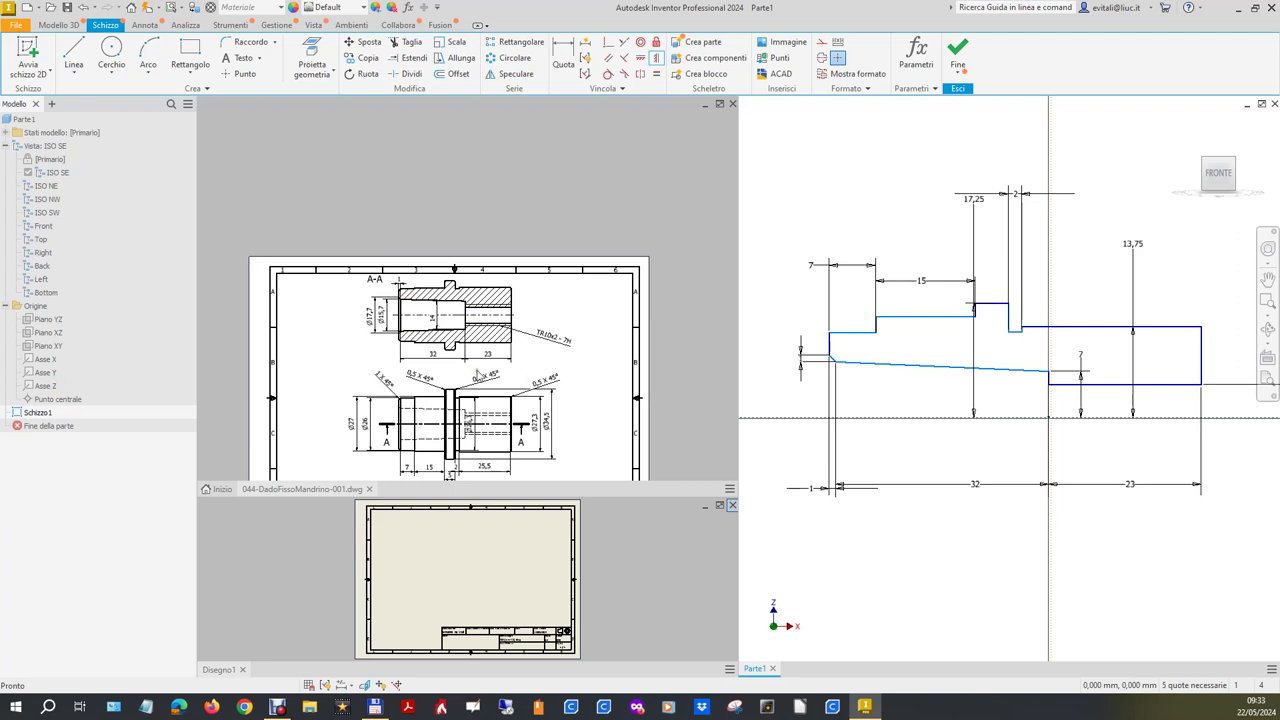
scroll(475, 440, "up", 3)
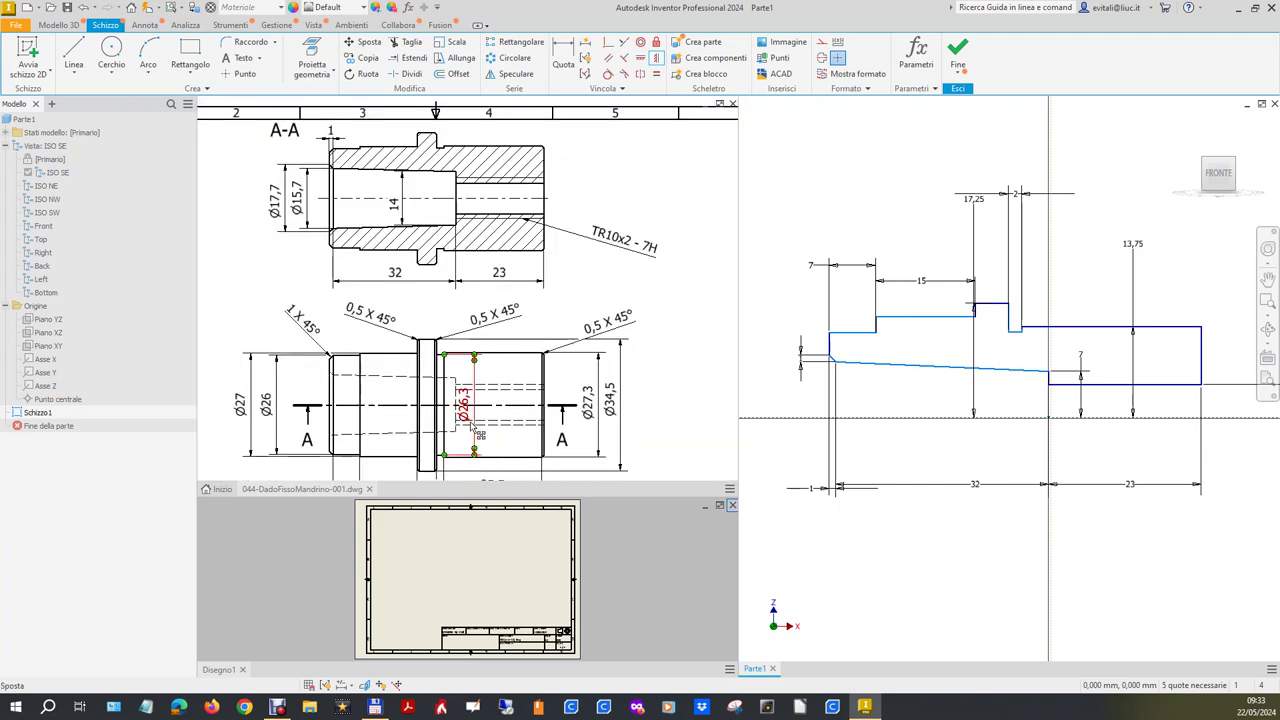
scroll(438, 362, "up", 2)
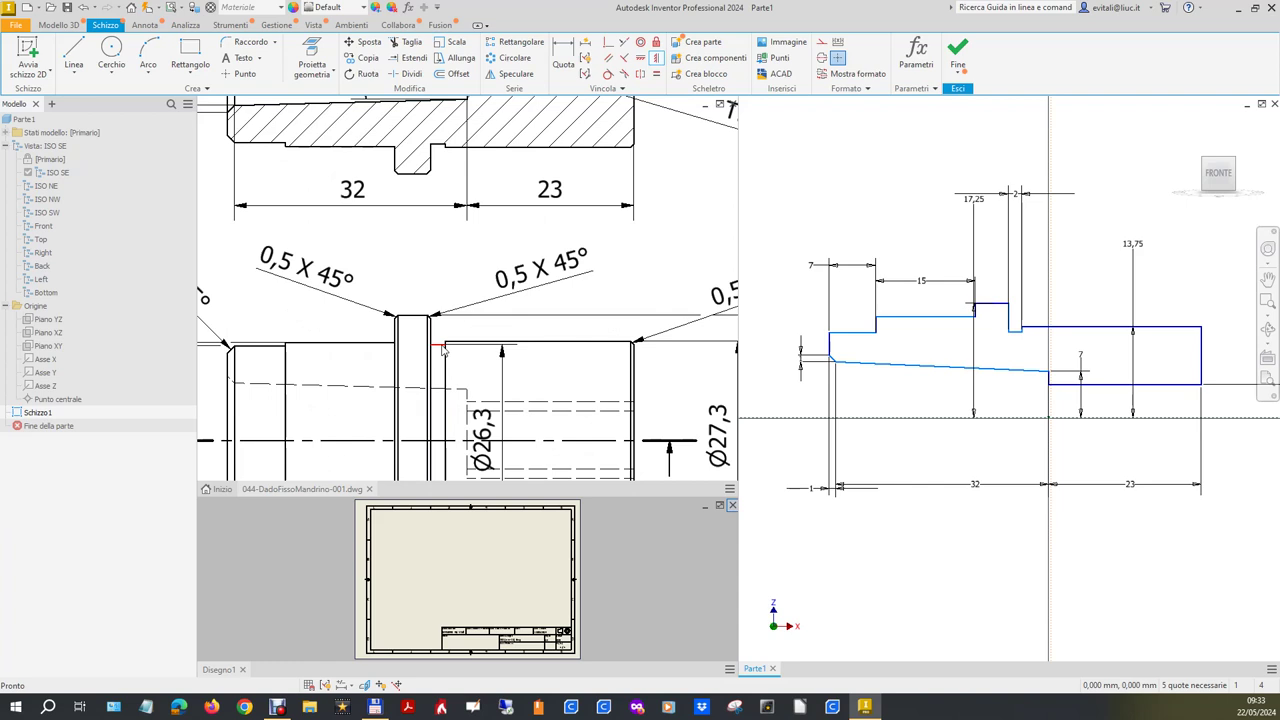
Dimension the inner step to the axis as 26,3/2 (13,15).
key("d")
left_click(917, 210)
key("d")
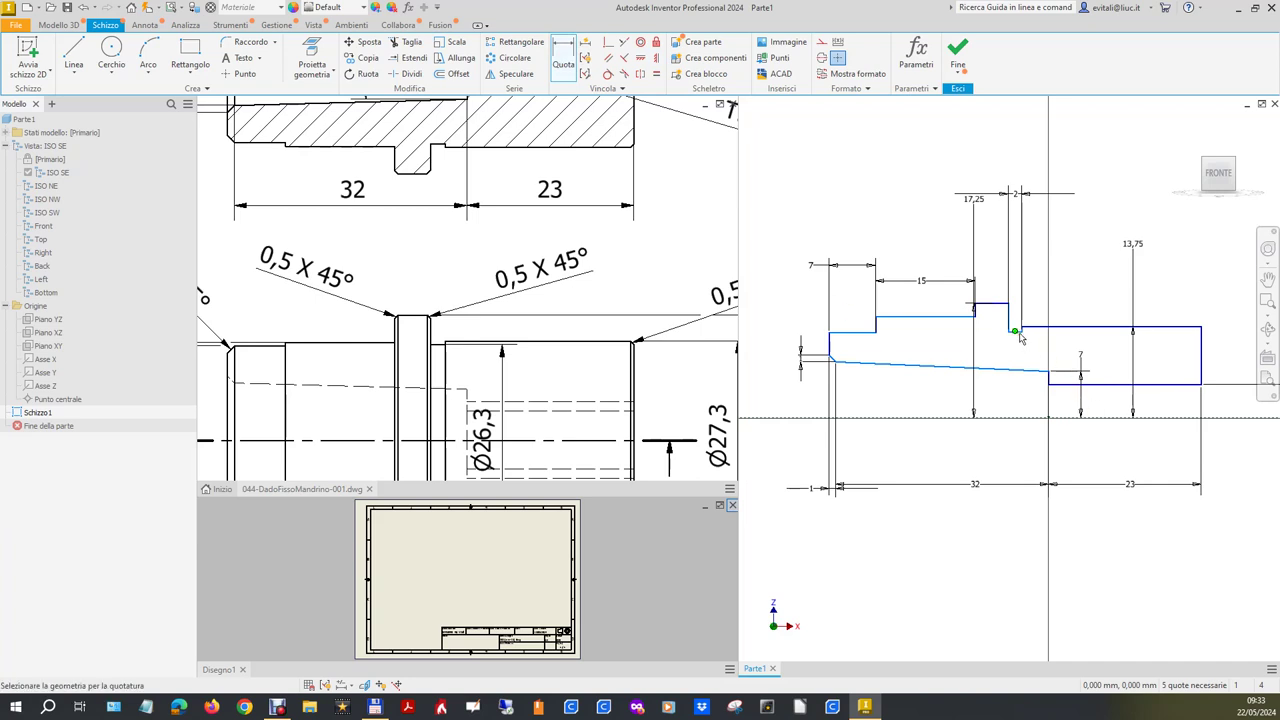
scroll(1021, 338, "down", 5)
left_click(1033, 300)
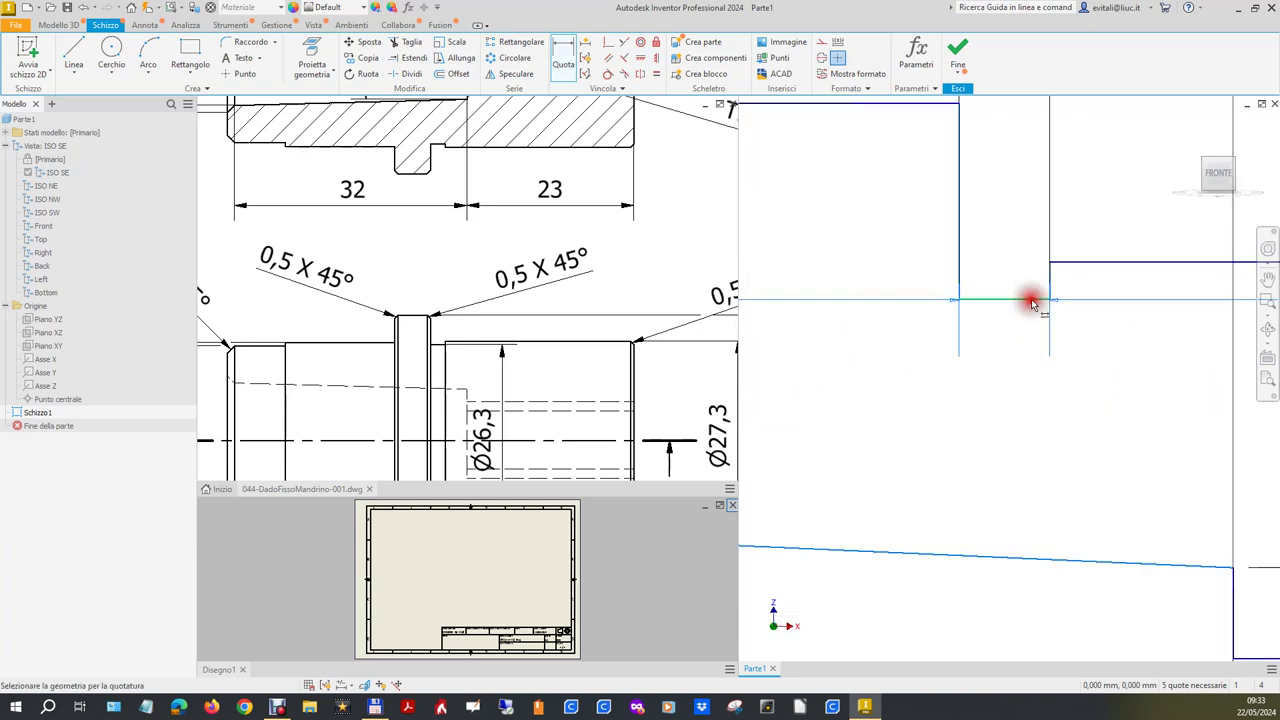
scroll(1033, 300, "up", 3)
left_click(1037, 516)
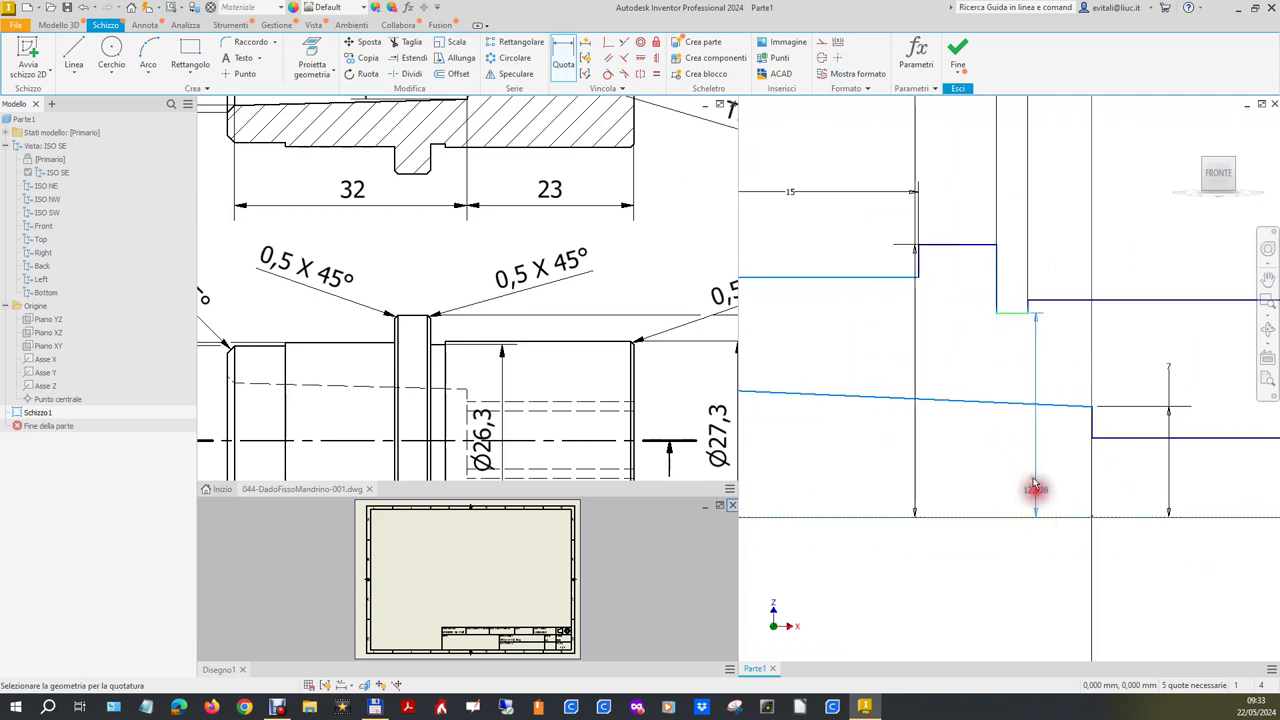
left_click(1022, 452)
type("26,3/2")
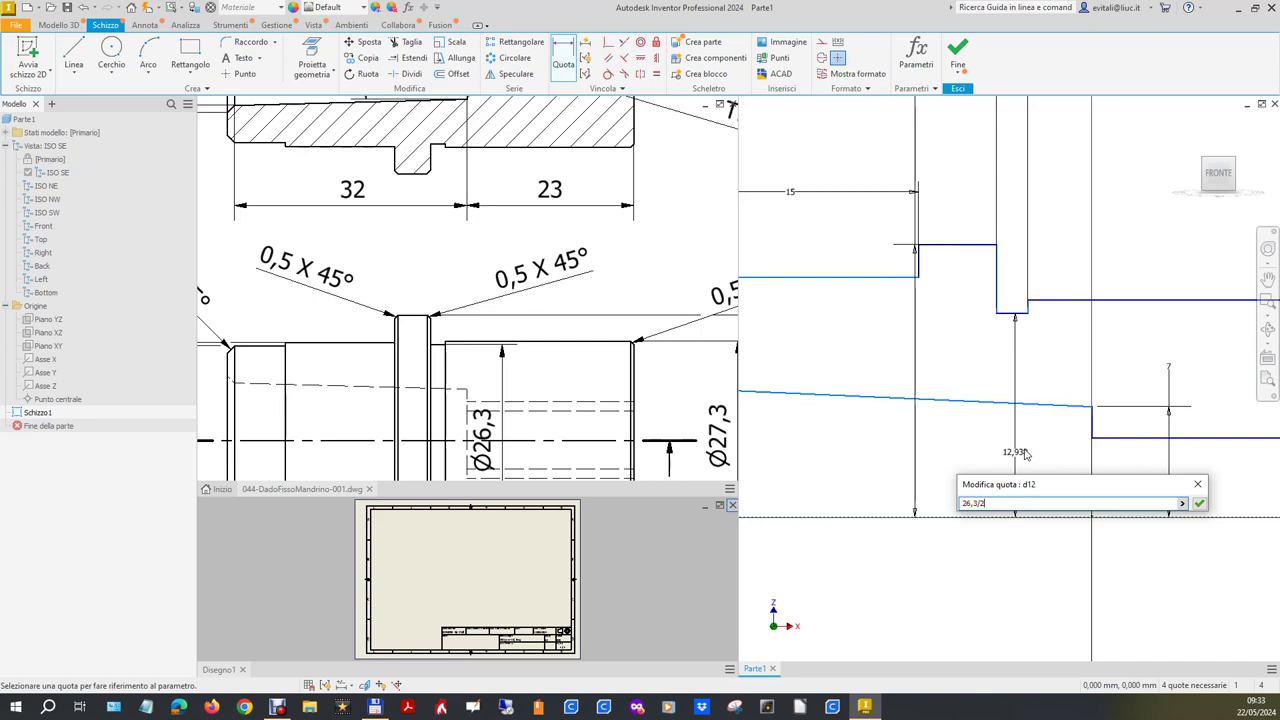
key("Return")
Begin a dimension on the sloped bore line.
scroll(1091, 428, "up", 2)
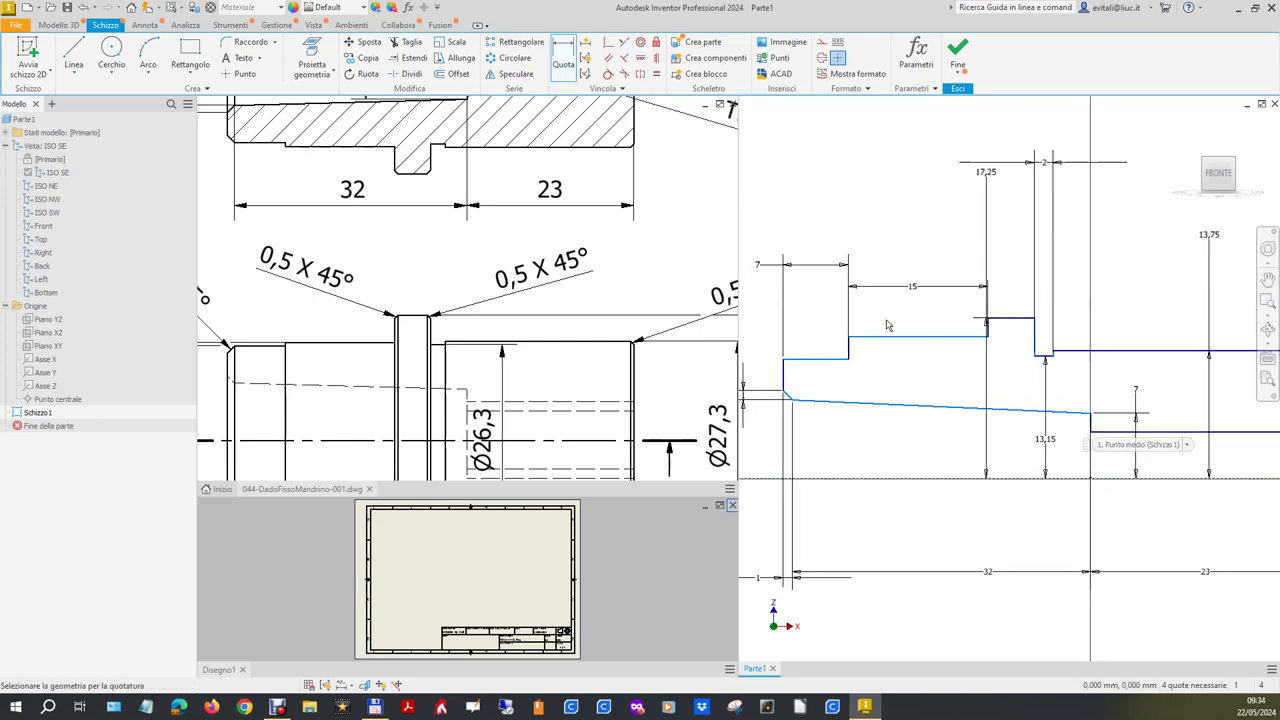
scroll(887, 325, "up", 2)
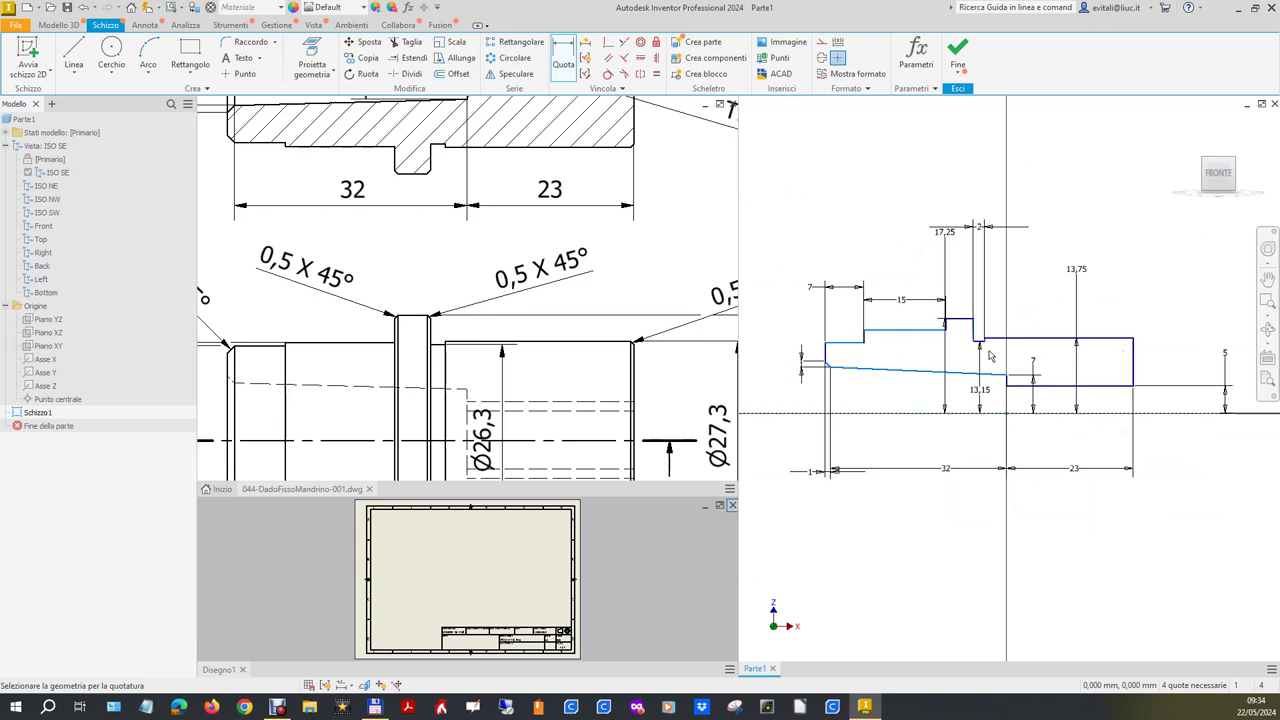
scroll(1110, 378, "down", 2)
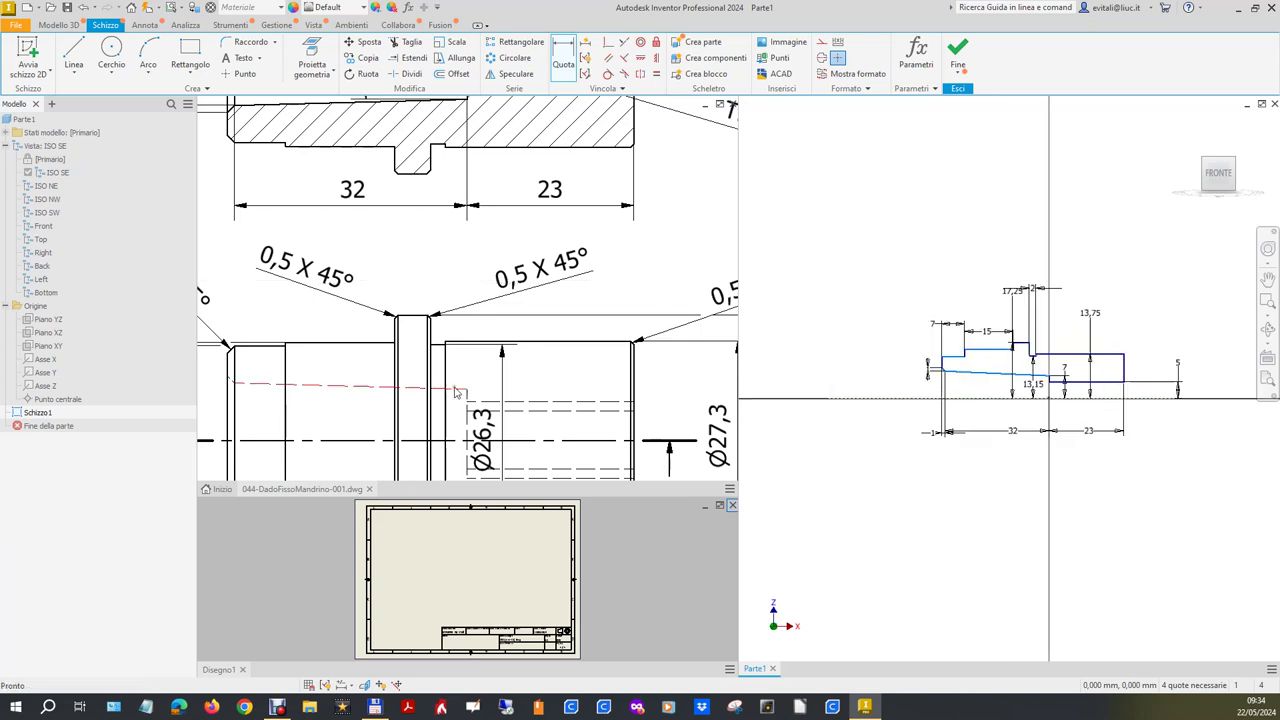
scroll(465, 381, "down", 2)
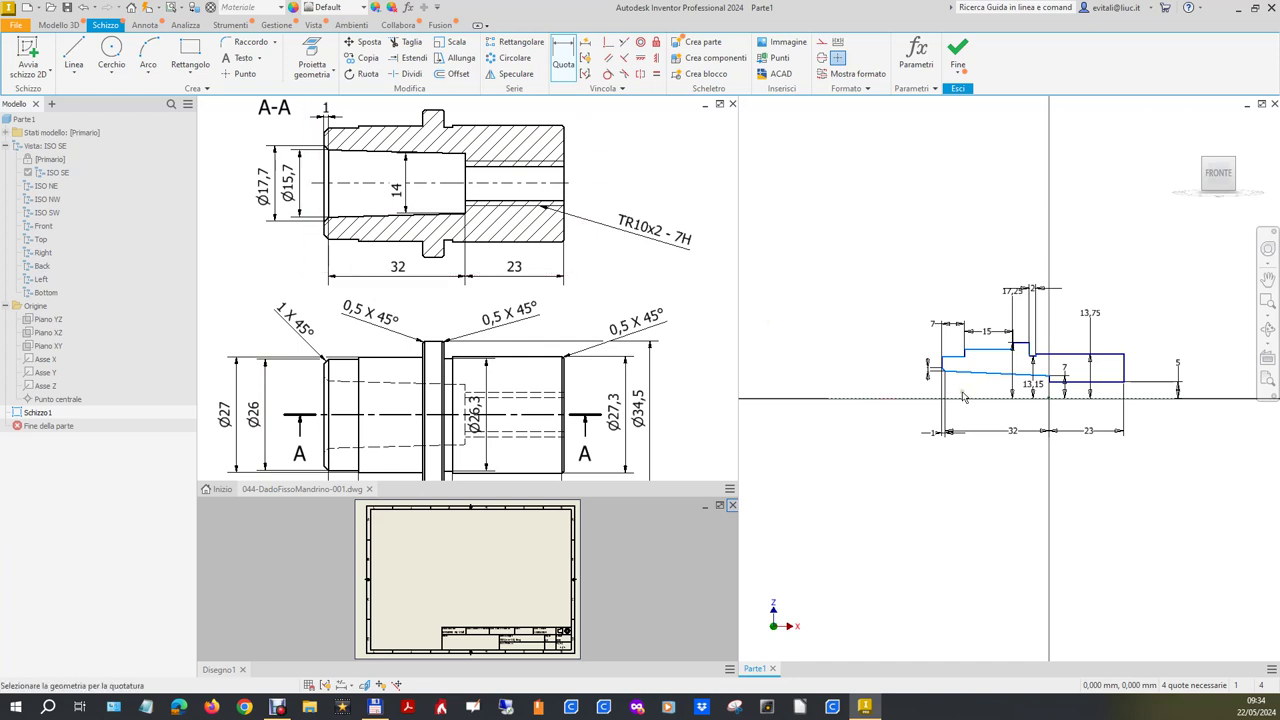
scroll(1005, 405, "down", 3)
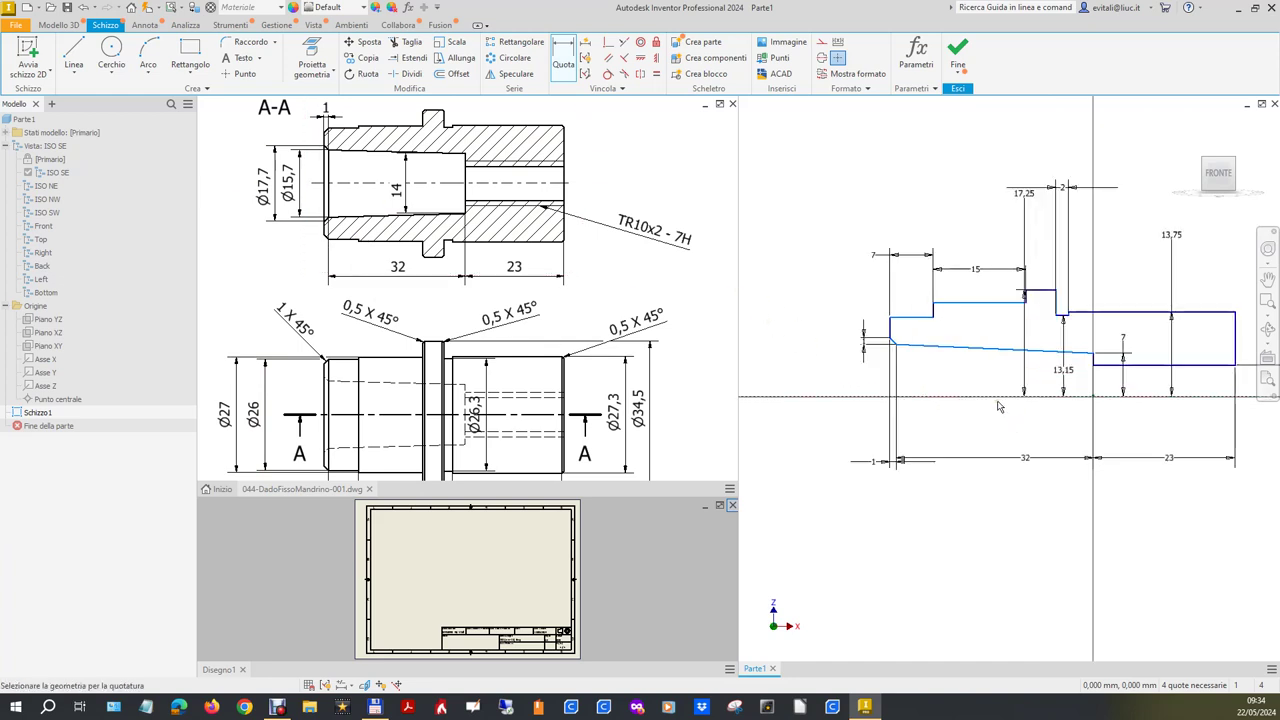
left_click(981, 349)
Dimension the tapered bore line to the axis as 15,7/2 (7,85).
left_click(961, 398)
left_click(933, 428)
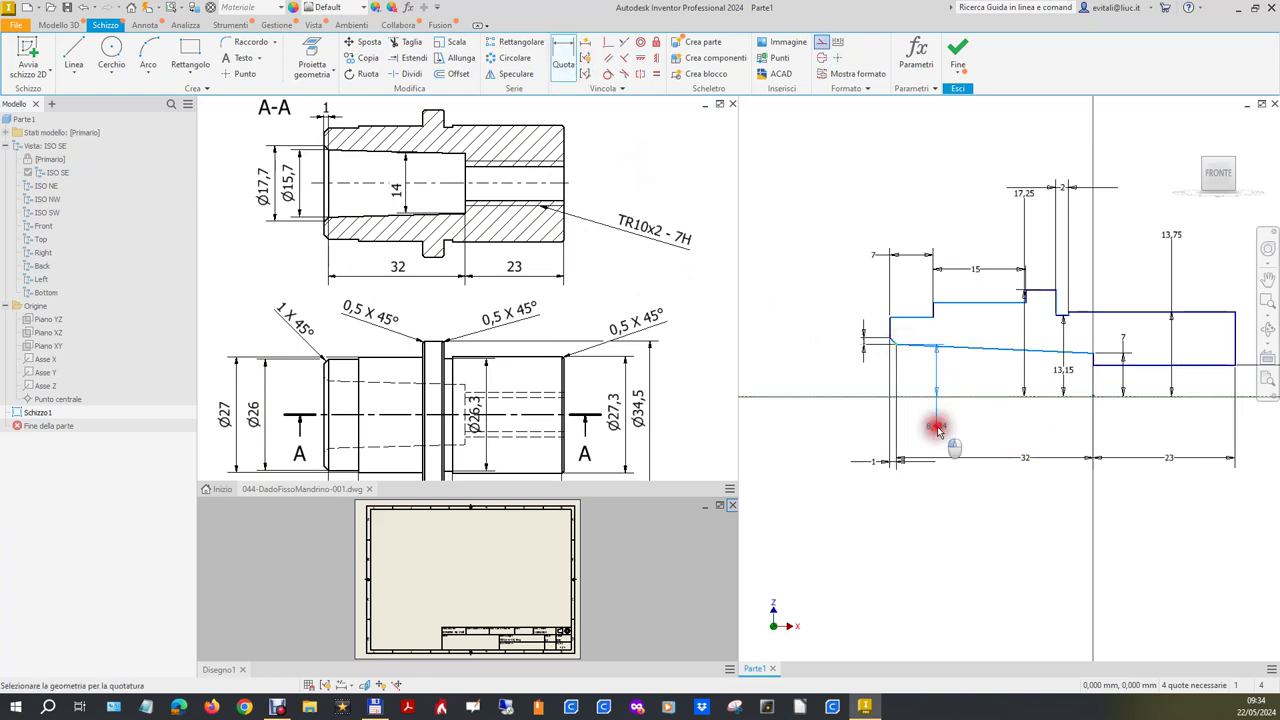
type("15,7/2")
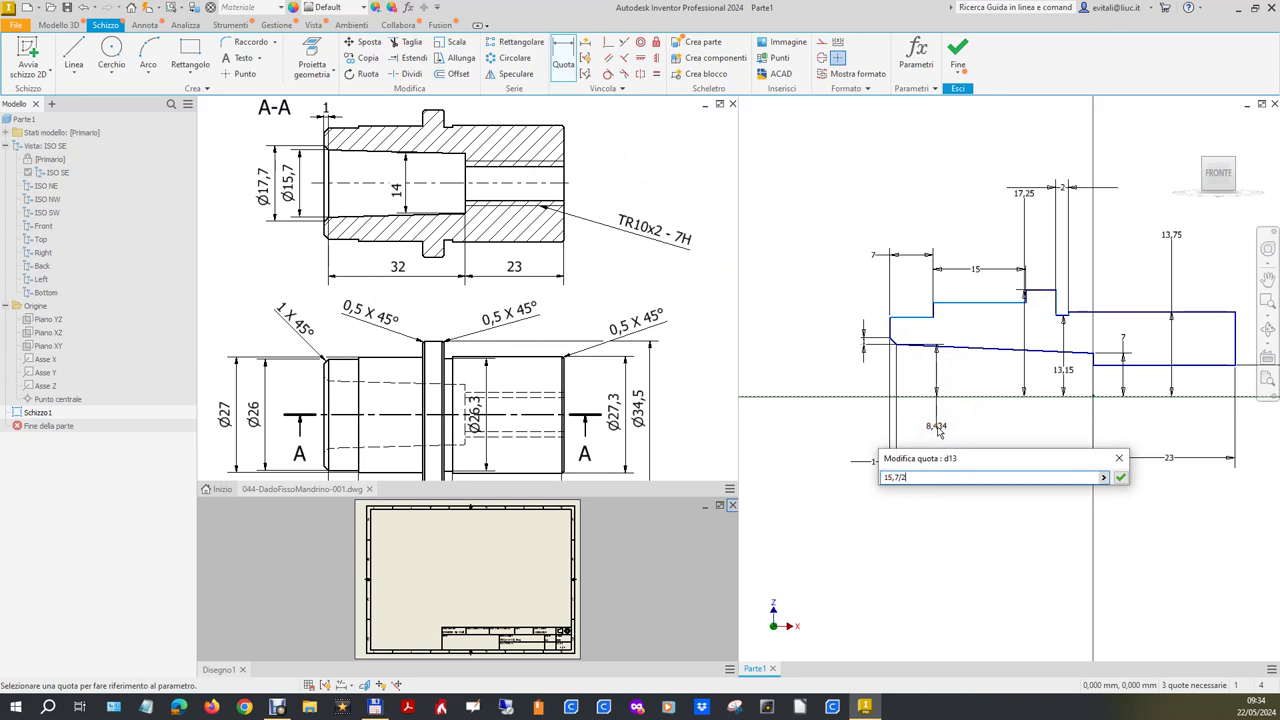
key("Return")
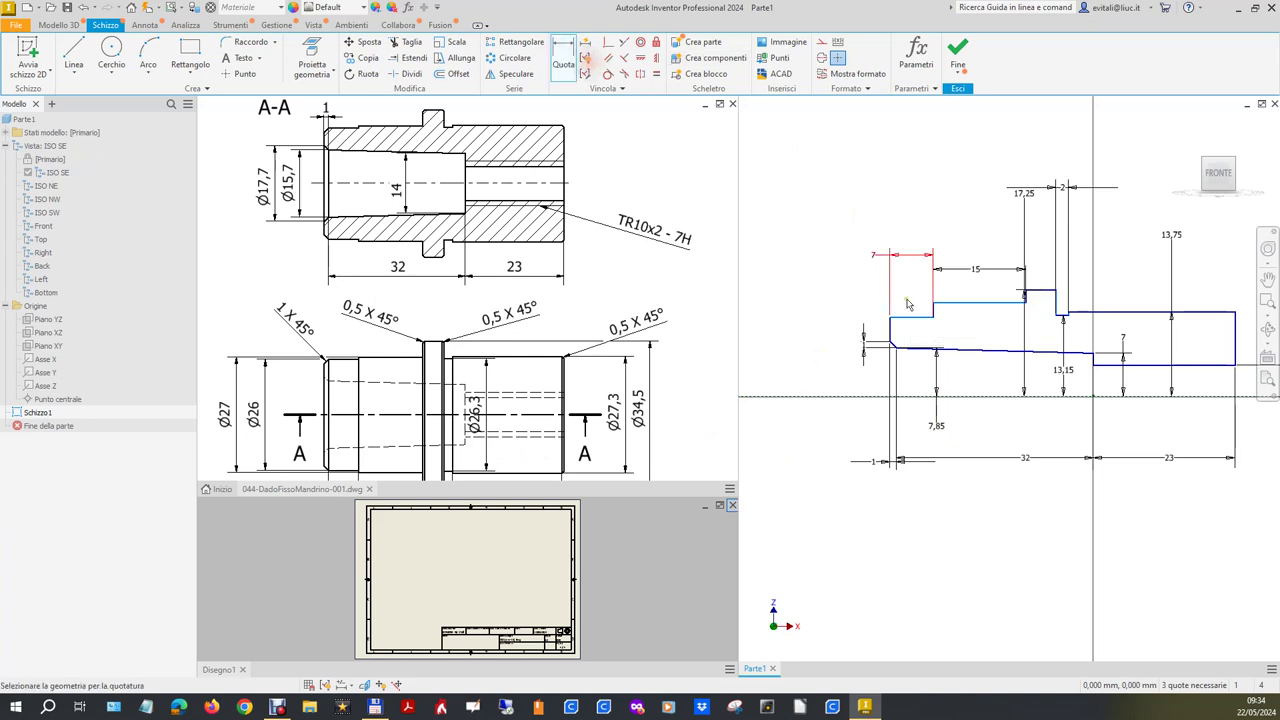
Dimension the left end's horizontal lines to the axis as 13 and 13,5.
left_click(912, 317)
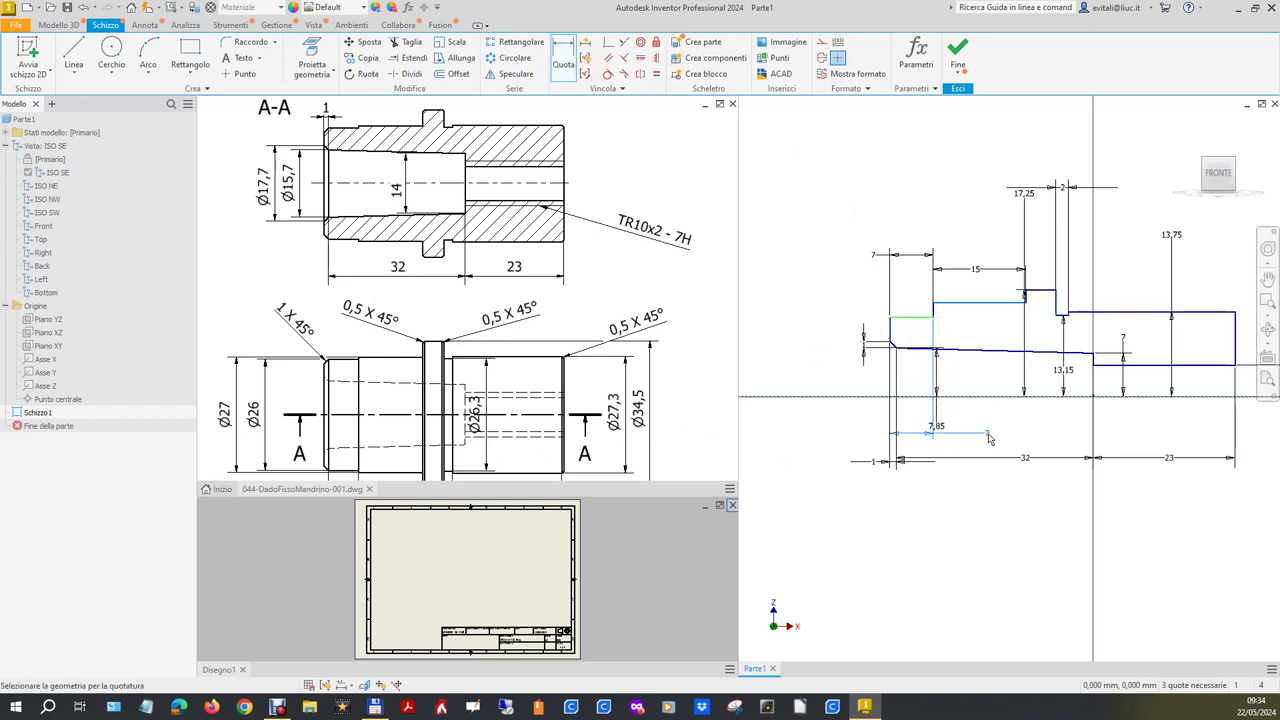
left_click(995, 398)
left_click(799, 368)
type("17")
key("Return")
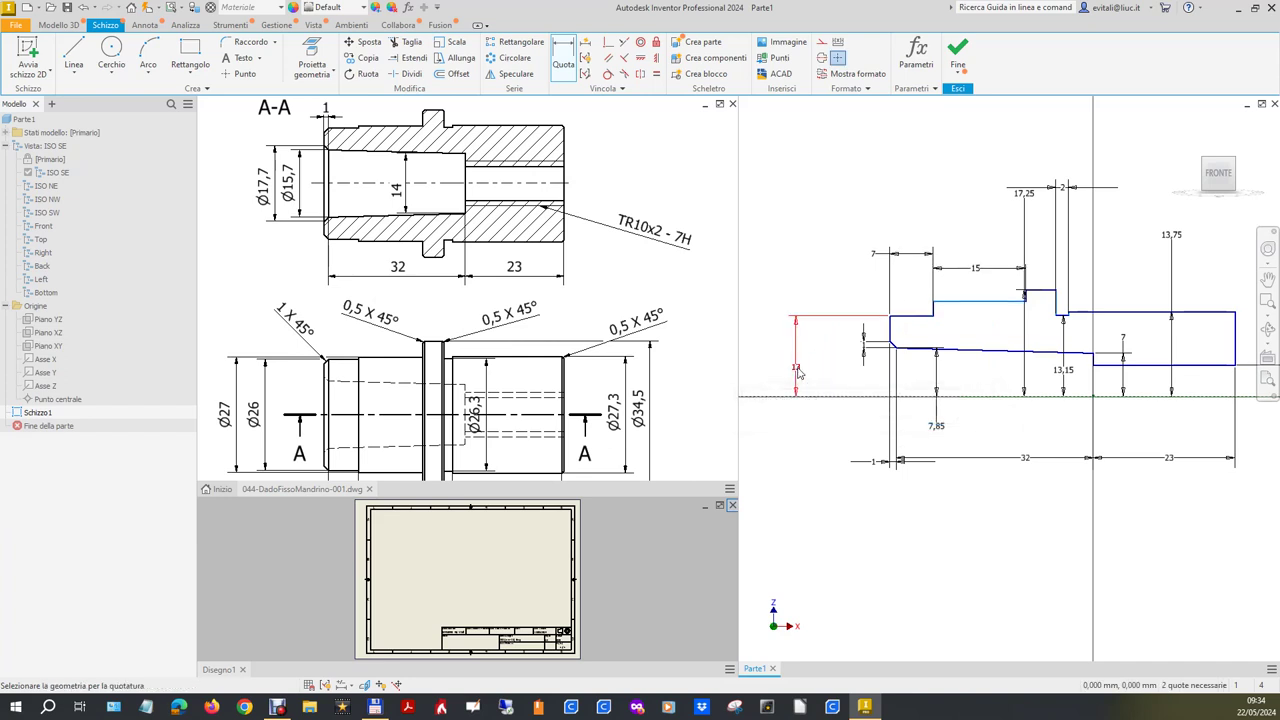
left_click(965, 302)
left_click(966, 398)
left_click(760, 354)
type("13,5")
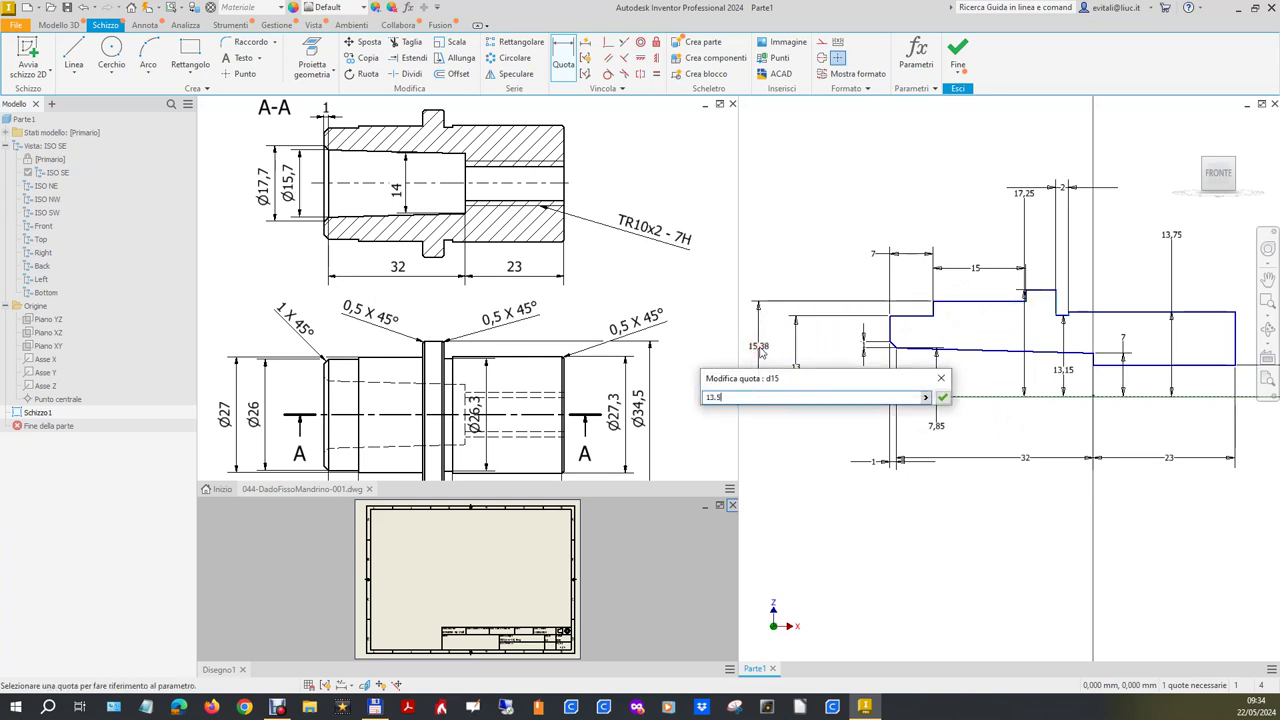
key("Return")
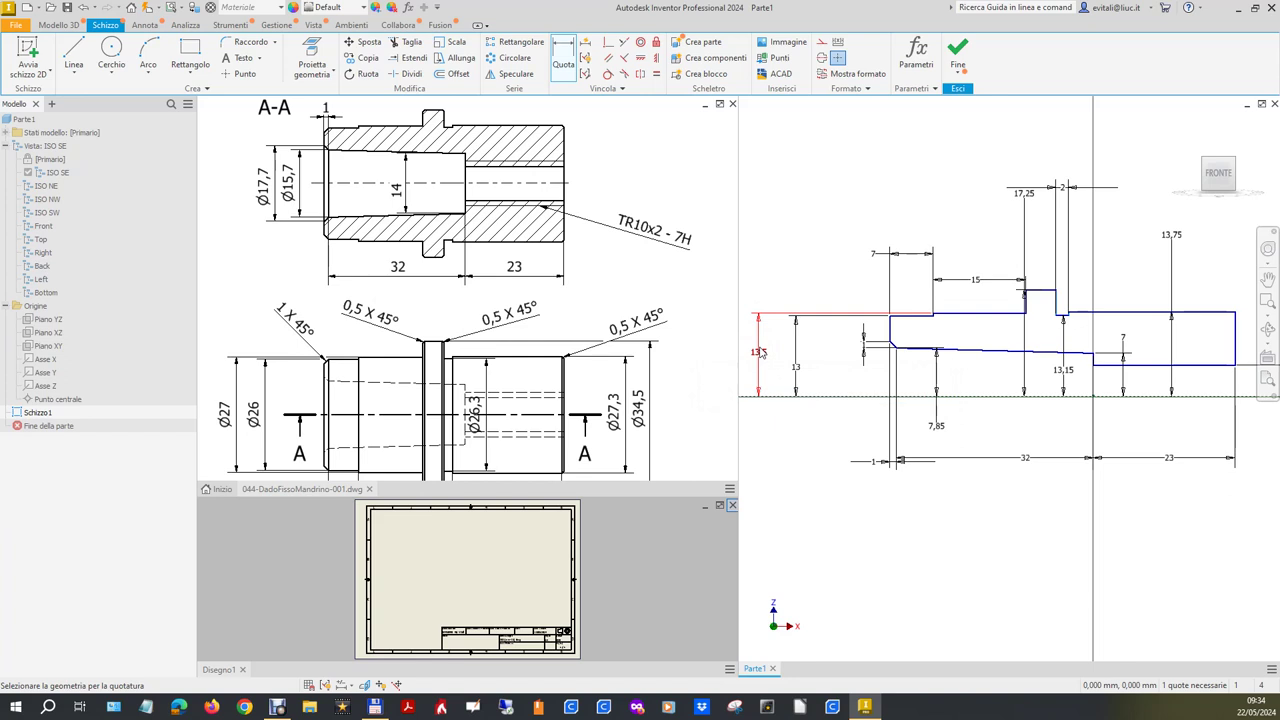
left_click(760, 352)
Show all the sketch constraints.
key("Escape")
left_click(379, 685)
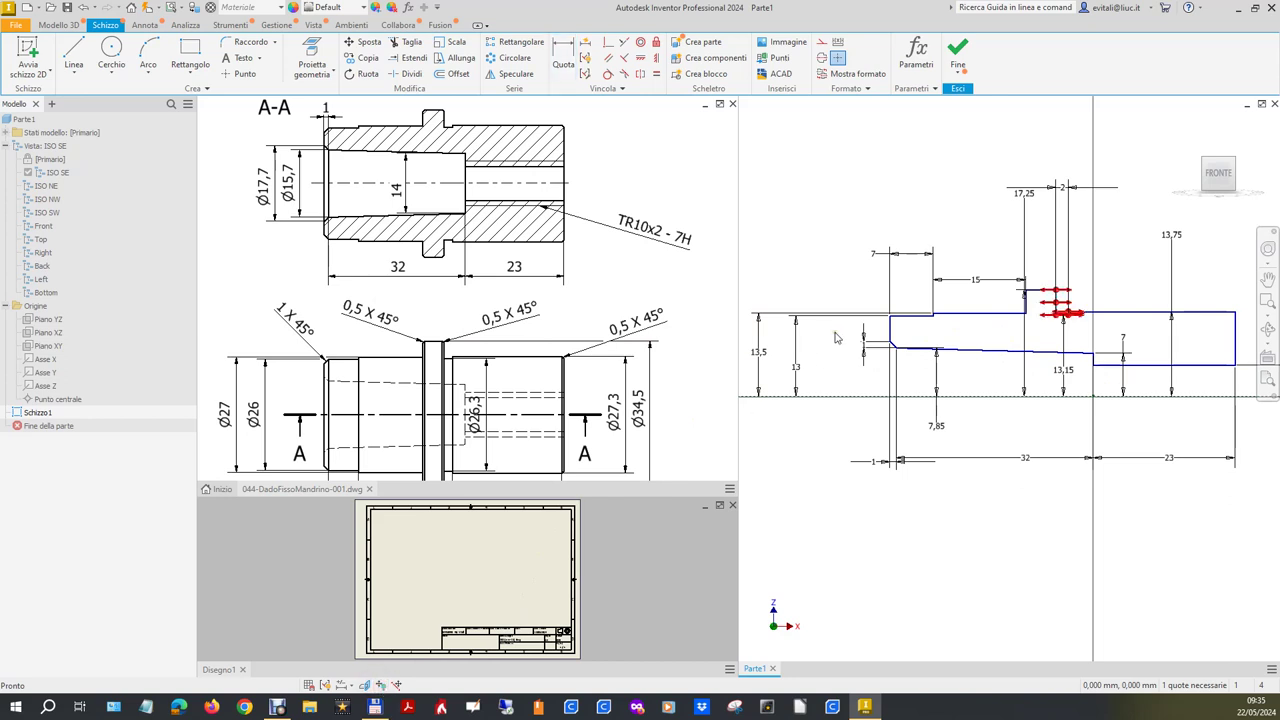
left_click(1124, 290)
Toggle the constraint display and pan to compare with the reference drawing's lengths.
scroll(1082, 323, "down", 5)
scroll(1082, 323, "up", 2)
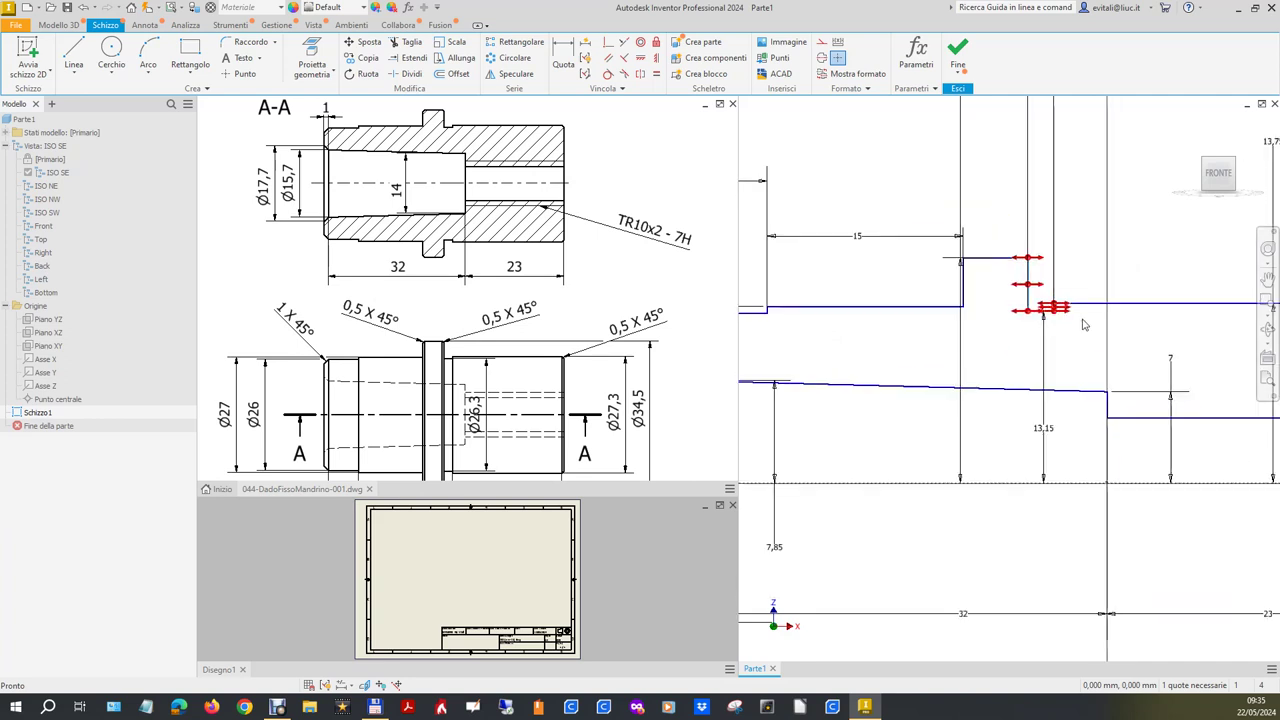
scroll(1082, 323, "up", 2)
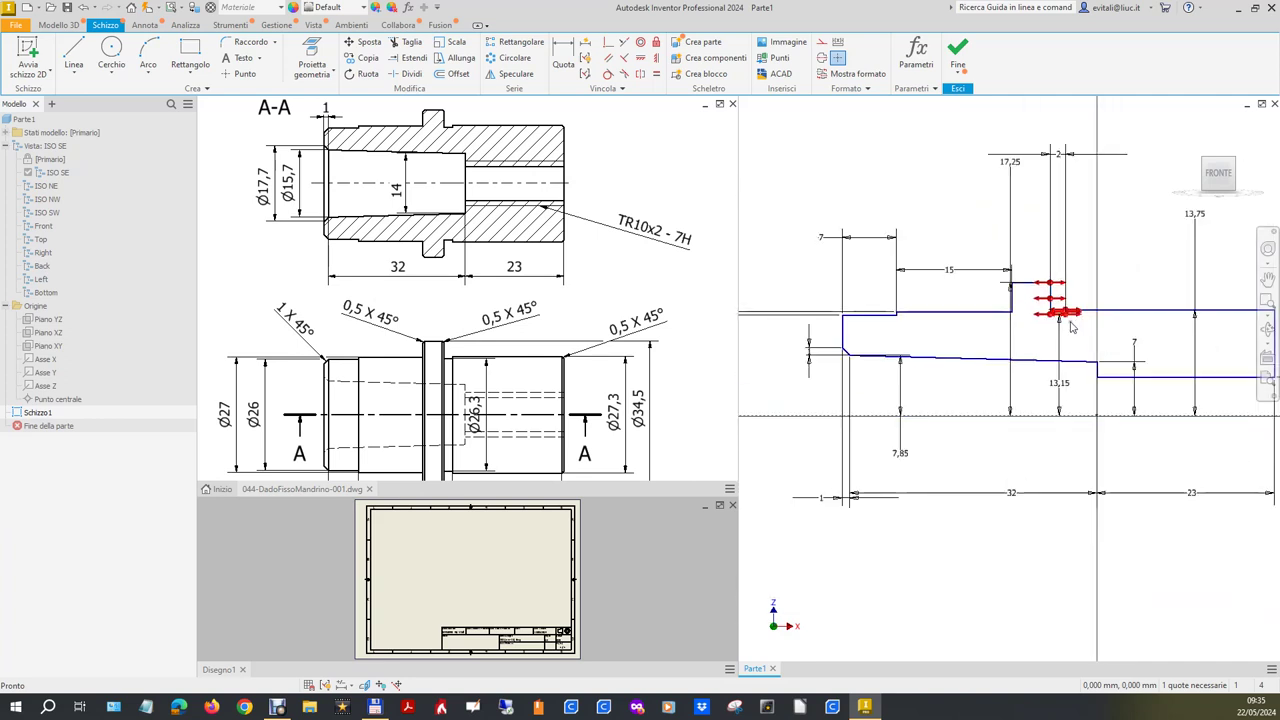
left_click(380, 685)
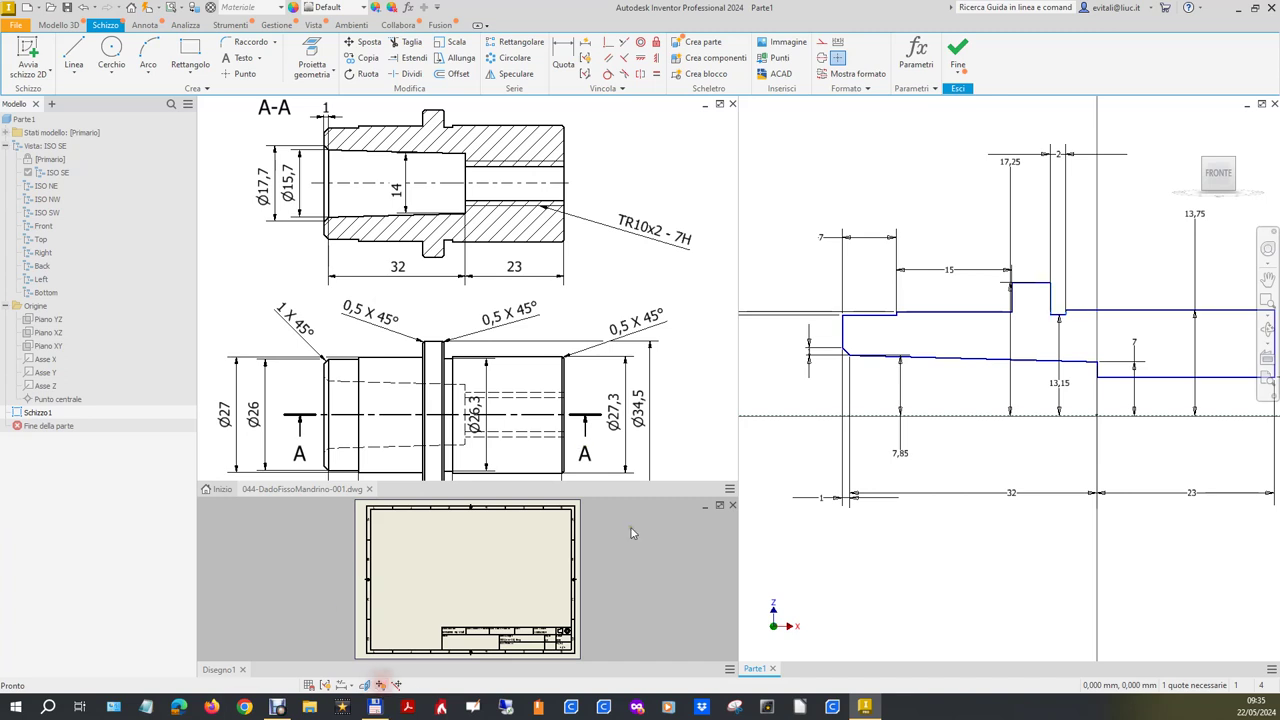
scroll(978, 297, "up", 2)
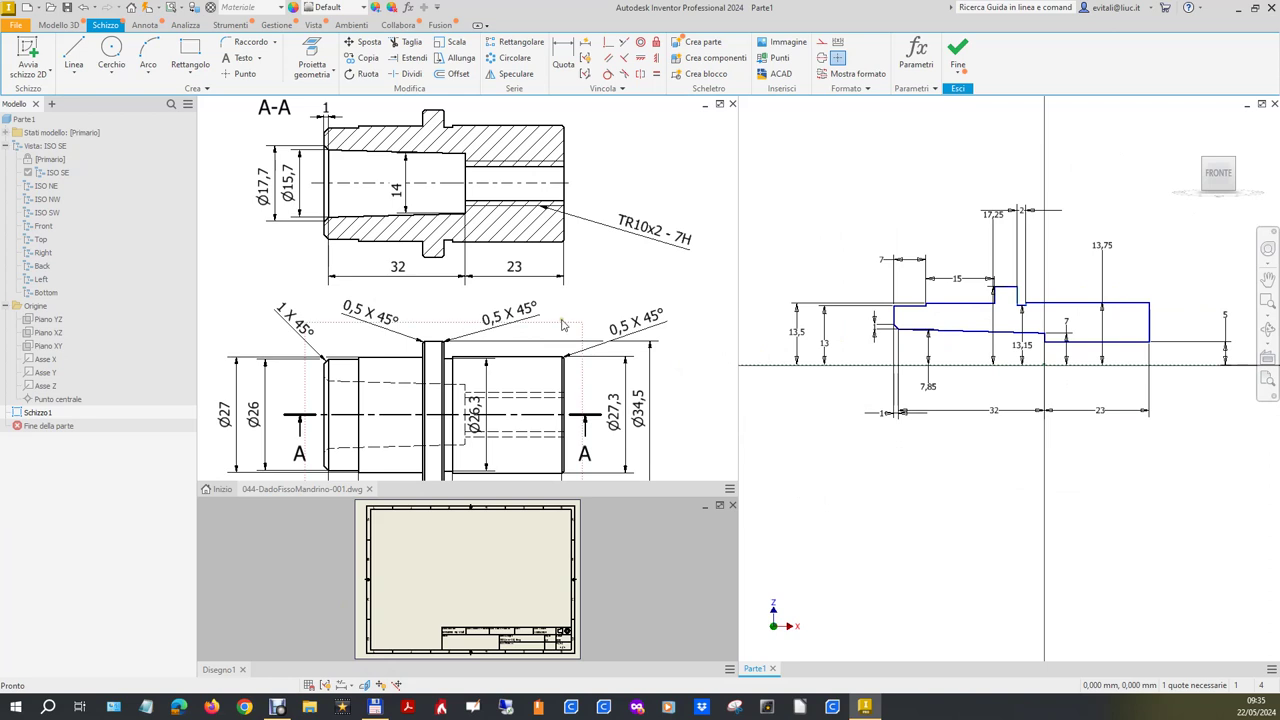
scroll(569, 321, "up", 2)
left_click_drag(578, 378, 574, 385)
scroll(527, 430, "down", 2)
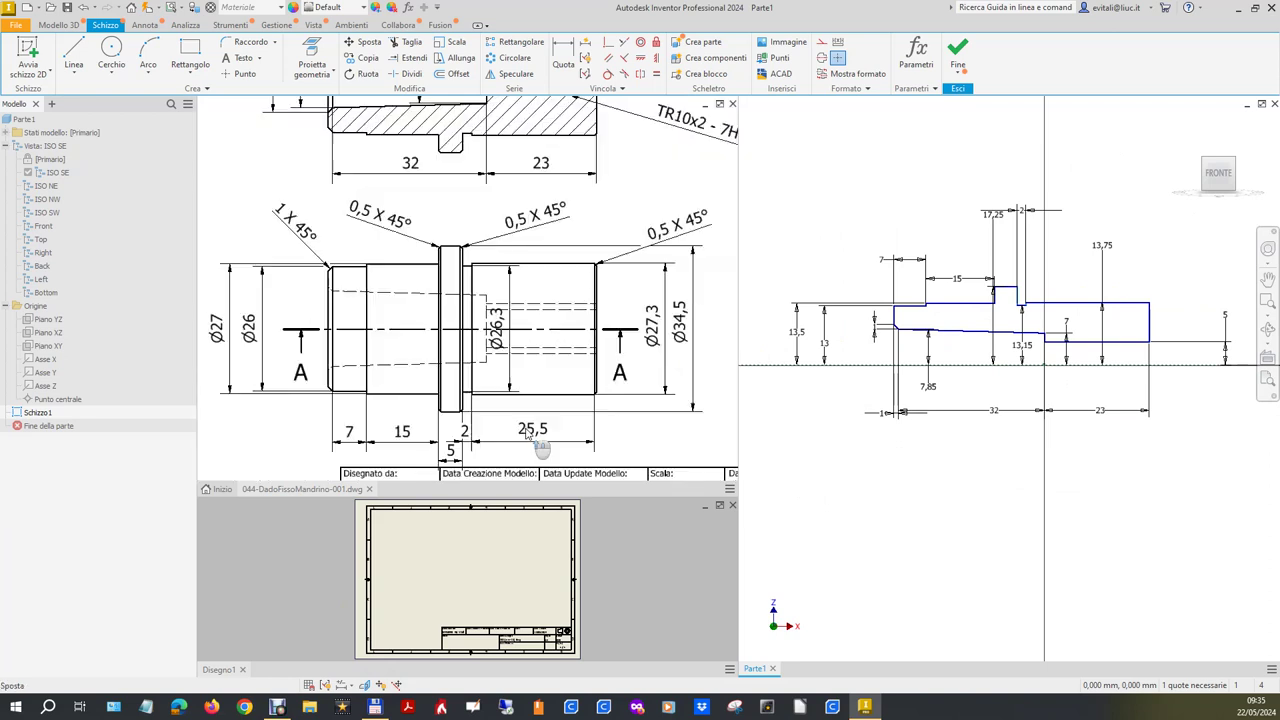
scroll(527, 430, "down", 2)
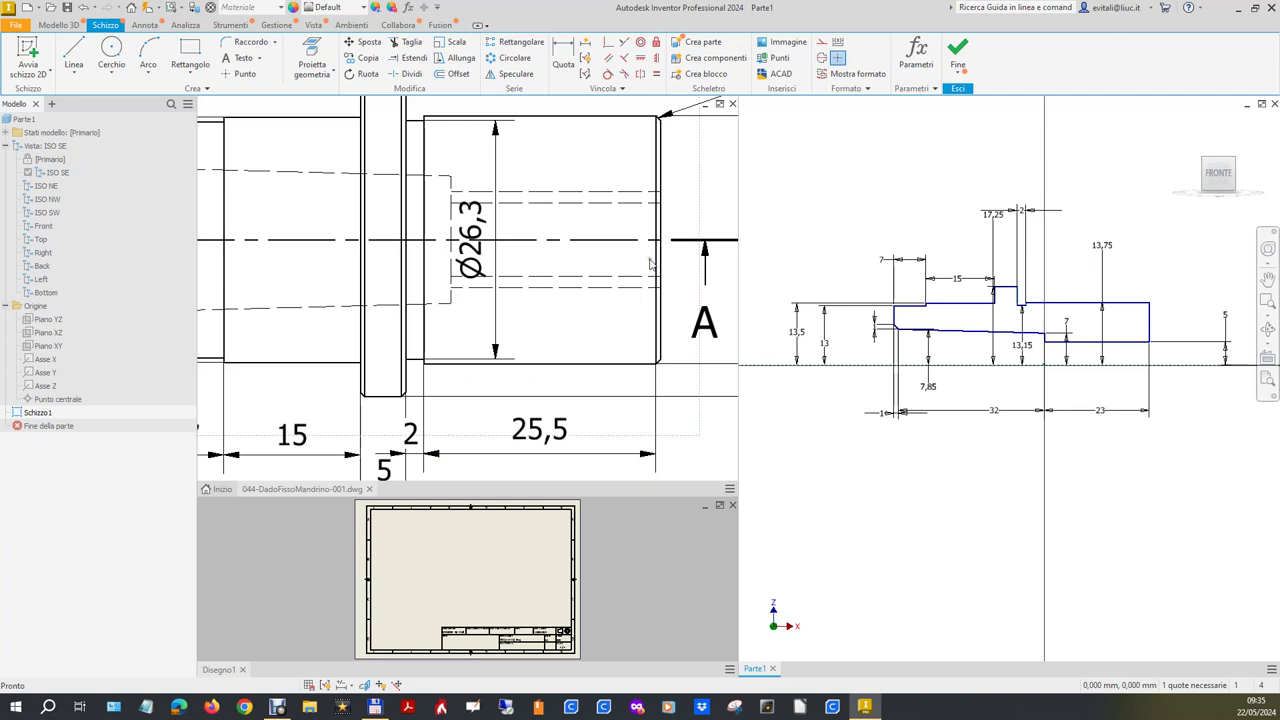
scroll(634, 268, "up", 2)
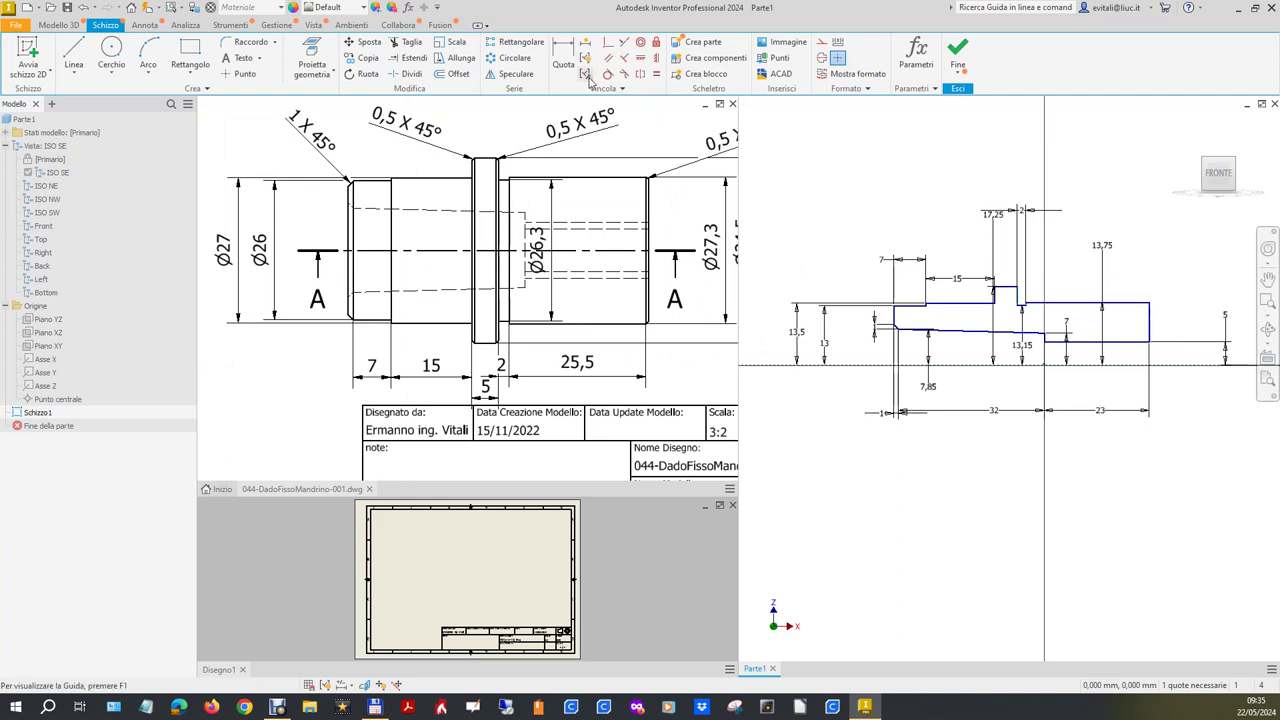
Add a 26 length dimension on the top profile line.
left_click(563, 55)
left_click(1127, 303)
left_click(1097, 189)
type("26")
key("Return")
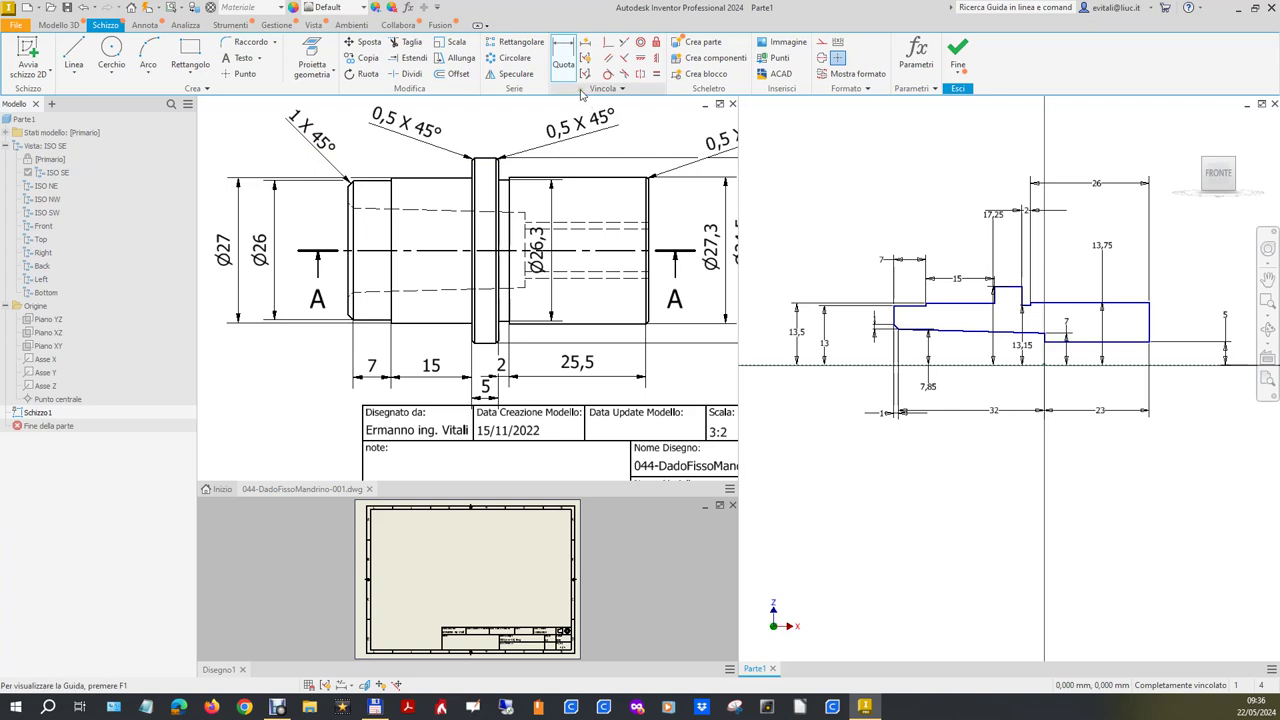
left_click(279, 45)
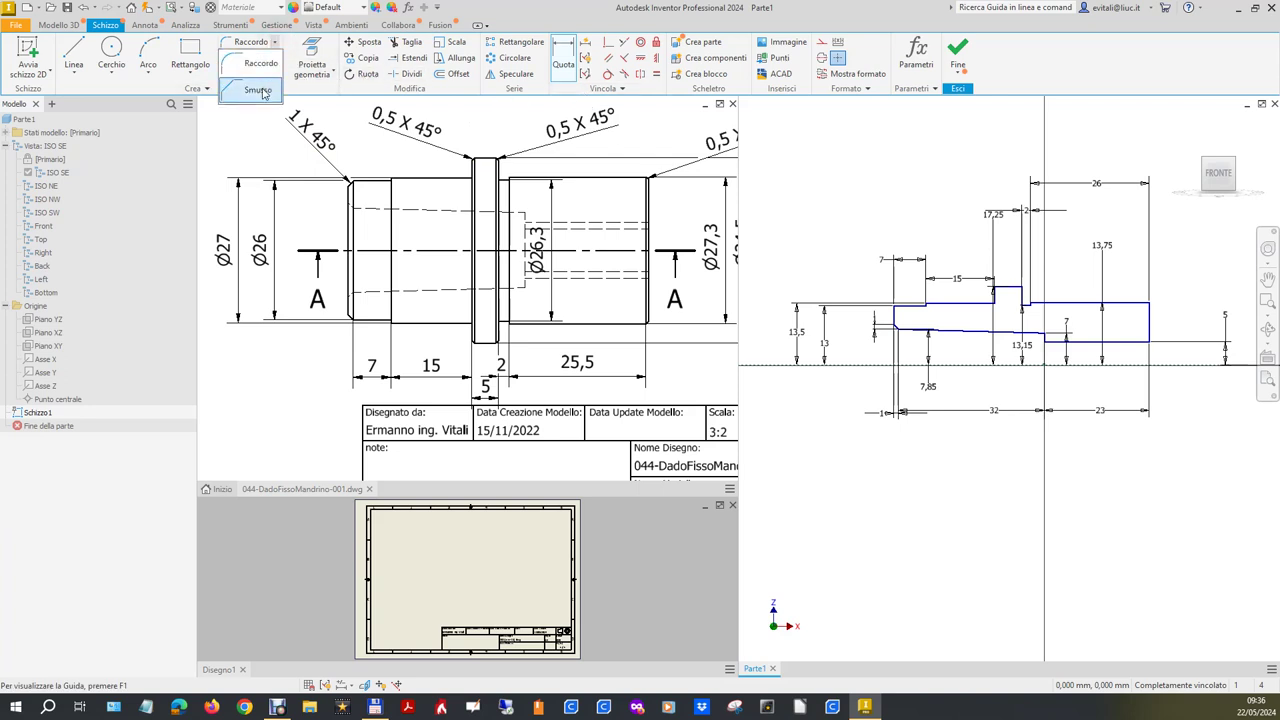
Chamfer the profile's right end corner with a 0.5 distance.
left_click(258, 90)
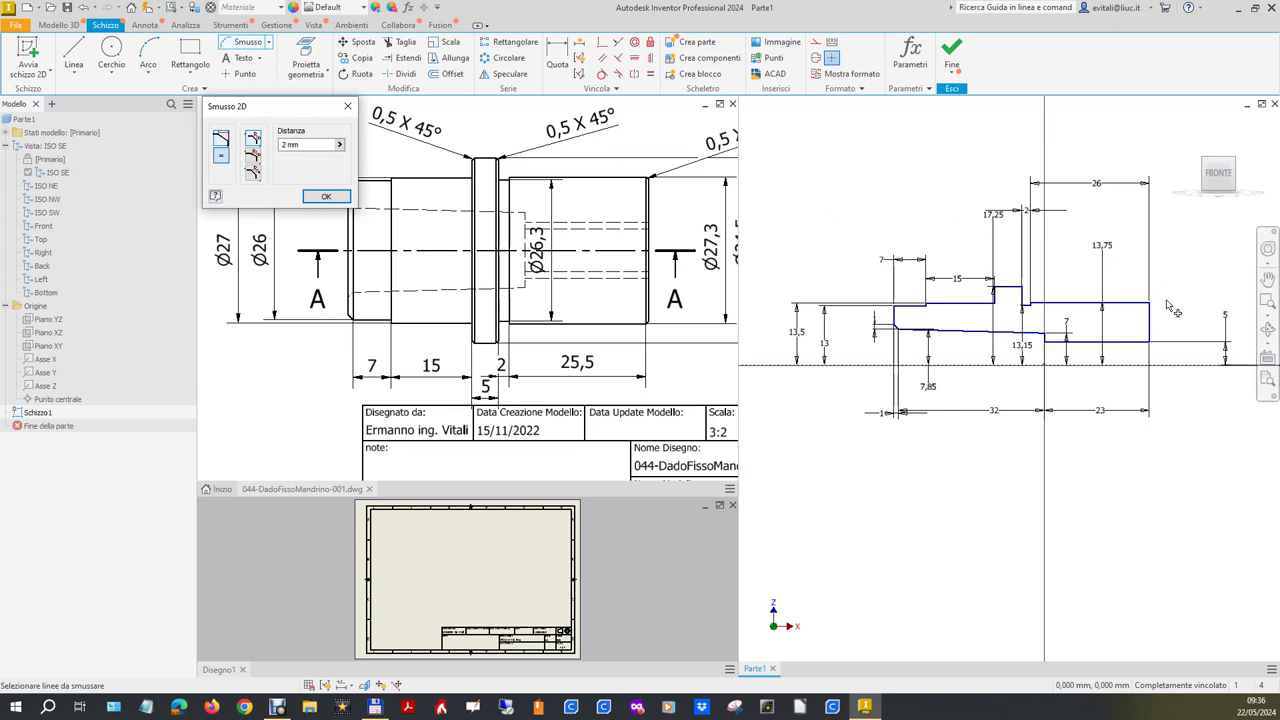
left_click(252, 146)
type(".5")
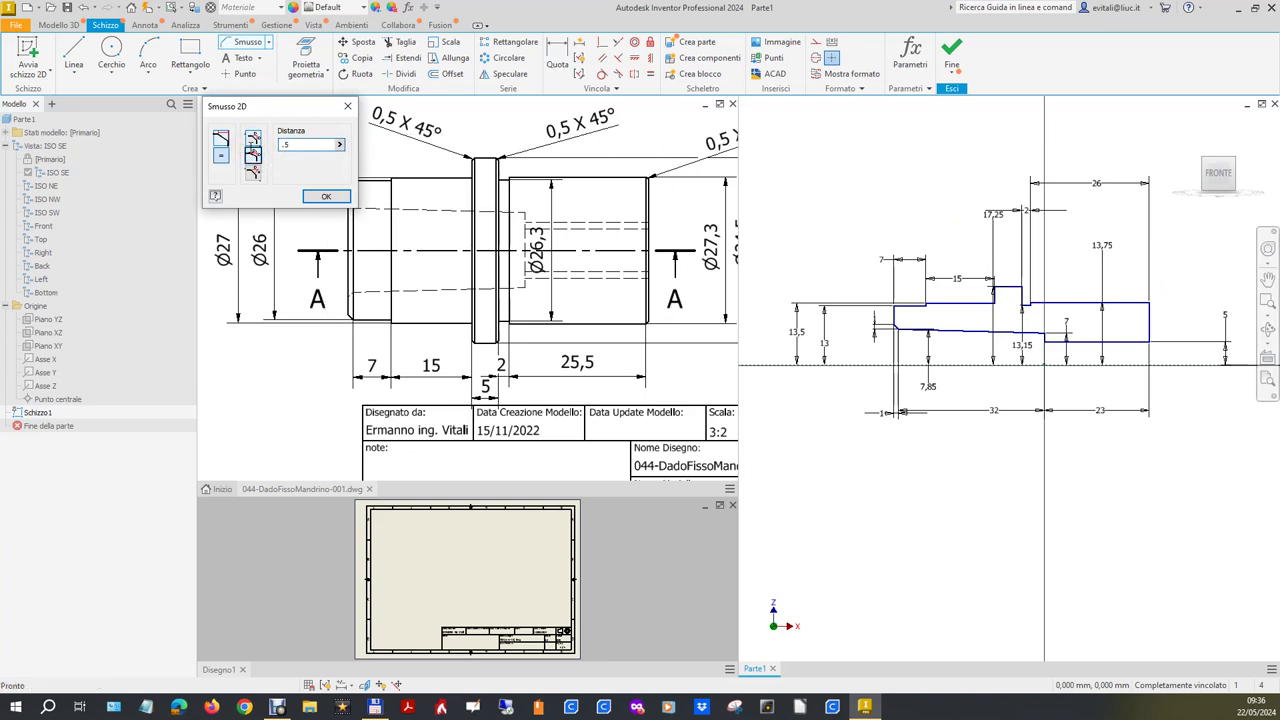
left_click(1148, 318)
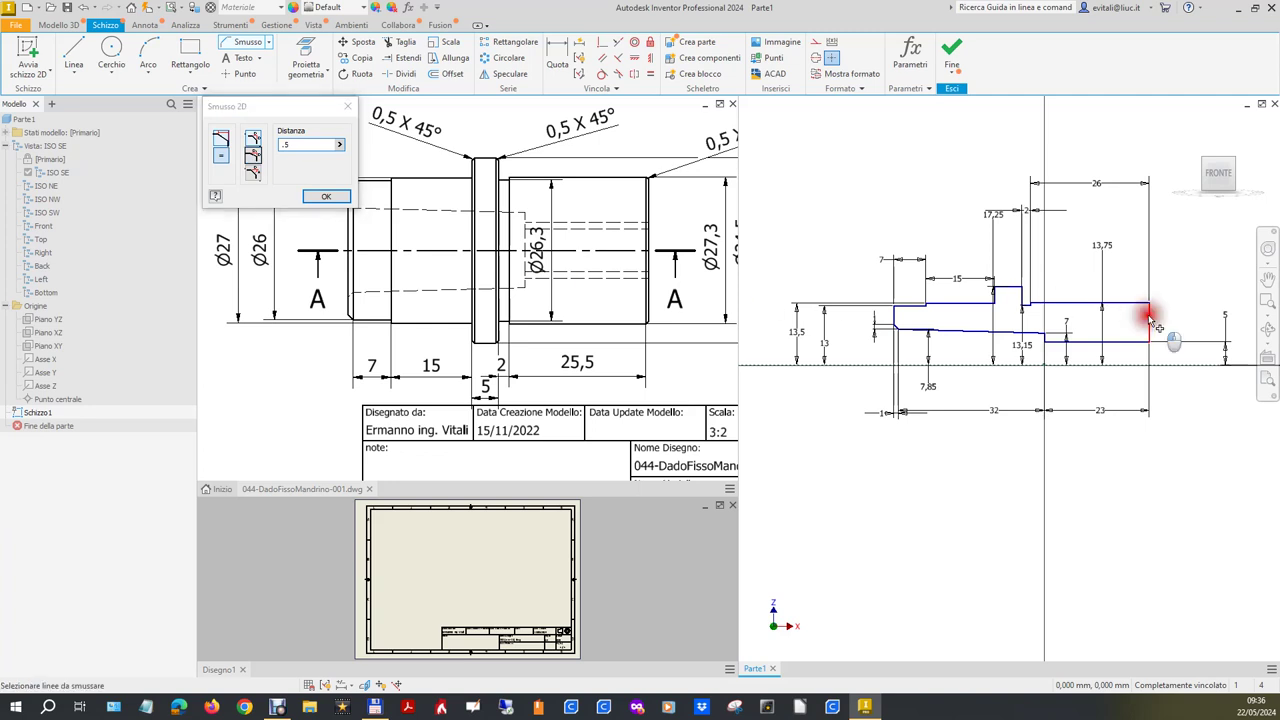
left_click(1129, 302)
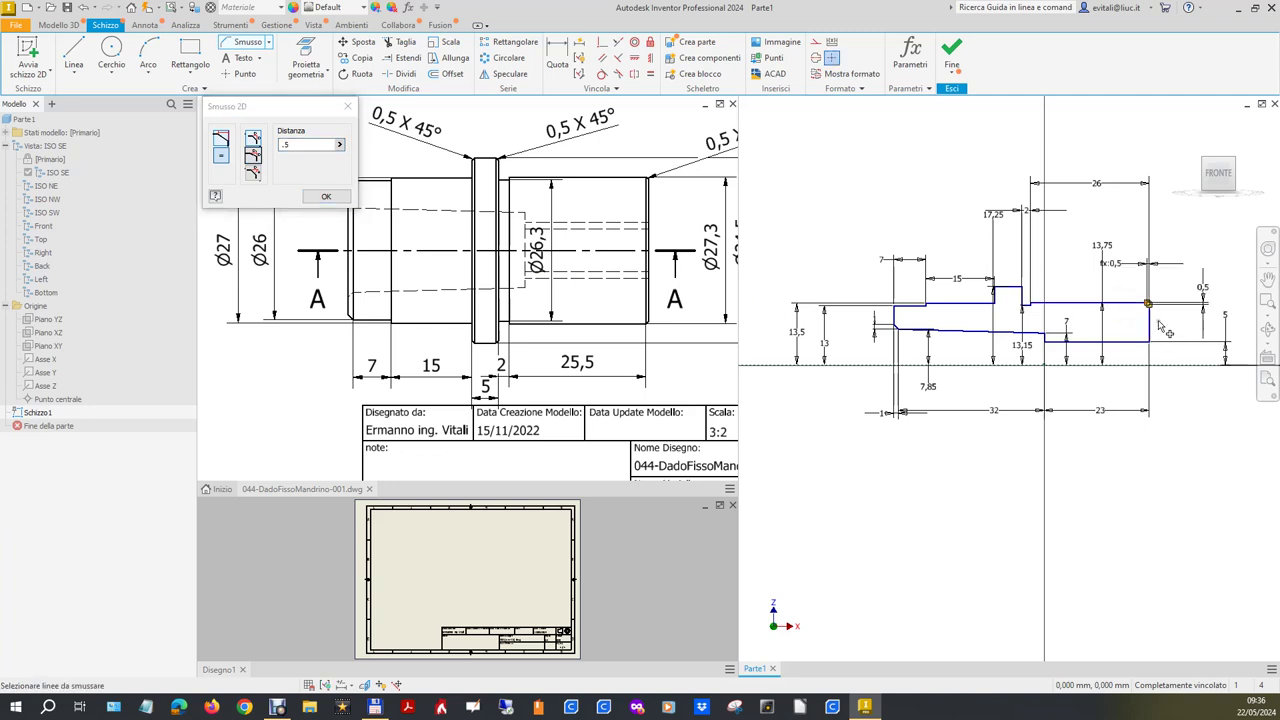
Chamfer both collar corners at 0.5.
scroll(1158, 326, "up", 5)
scroll(1162, 322, "down", 3)
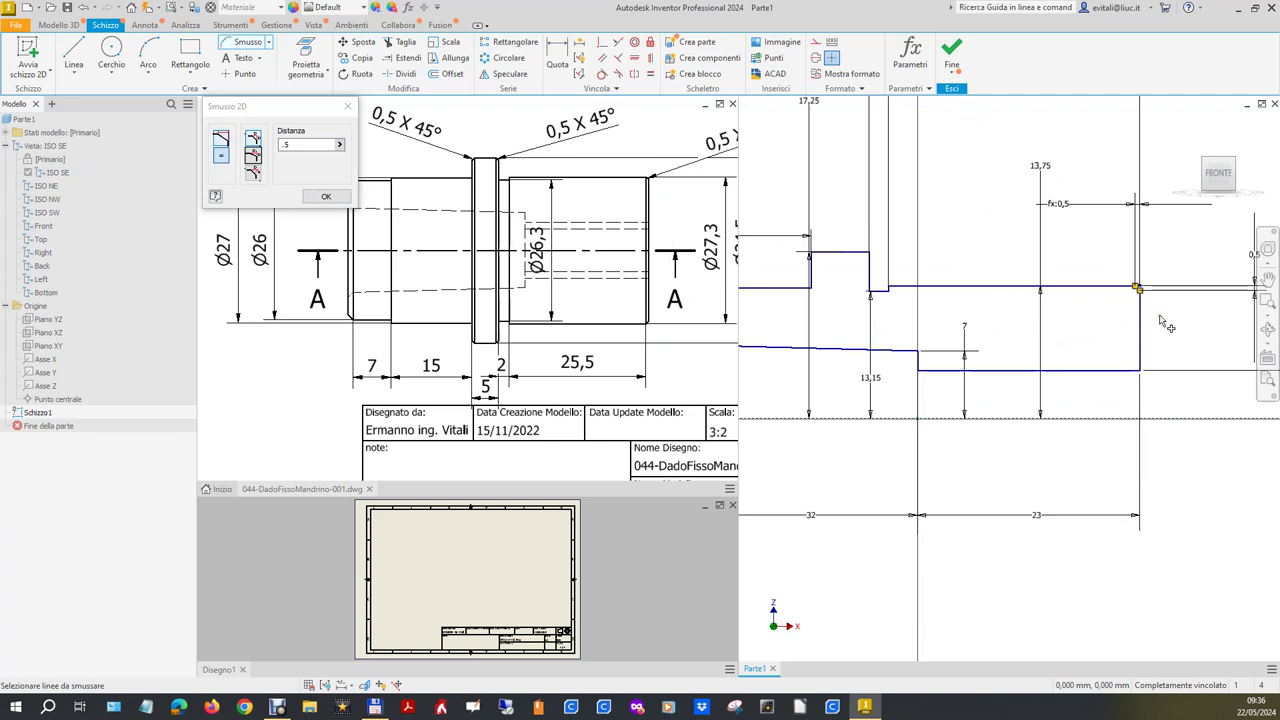
scroll(1162, 322, "down", 3)
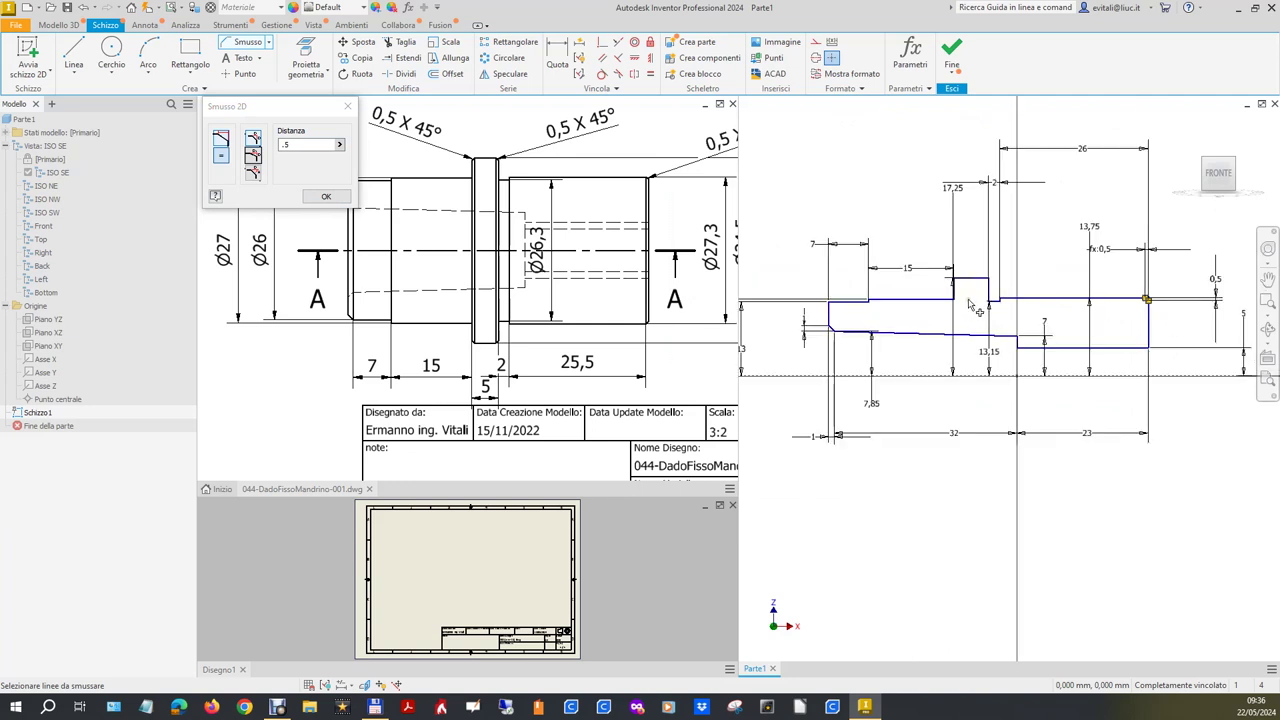
scroll(980, 290, "up", 4)
left_click(1049, 272)
left_click(1030, 251)
scroll(1025, 350, "down", 2)
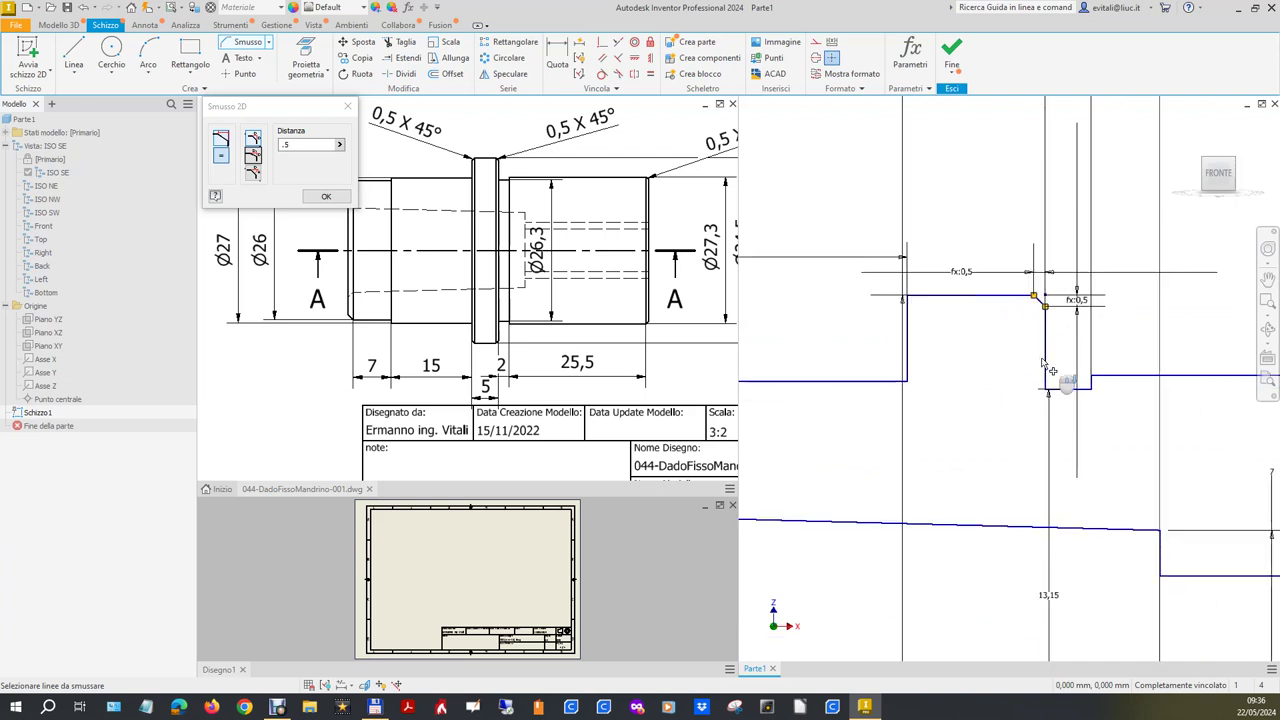
scroll(1025, 350, "down", 2)
left_click(980, 321)
left_click(963, 345)
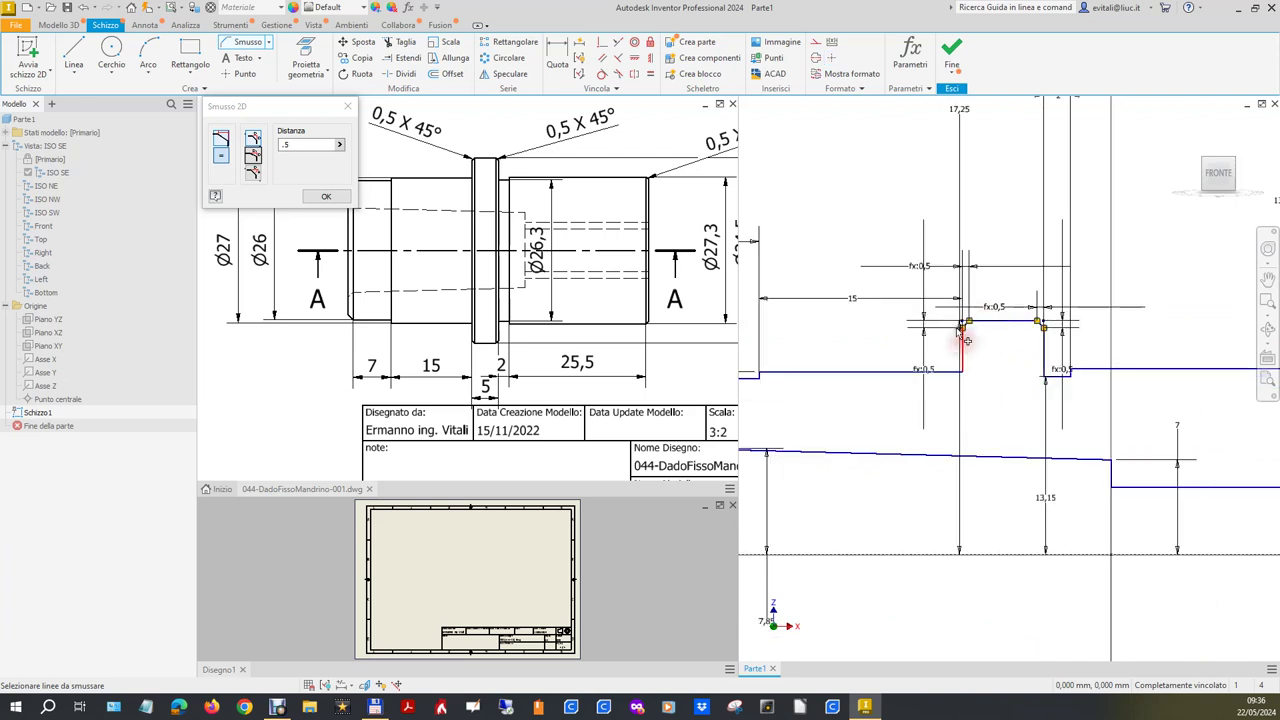
scroll(1022, 378, "down", 2)
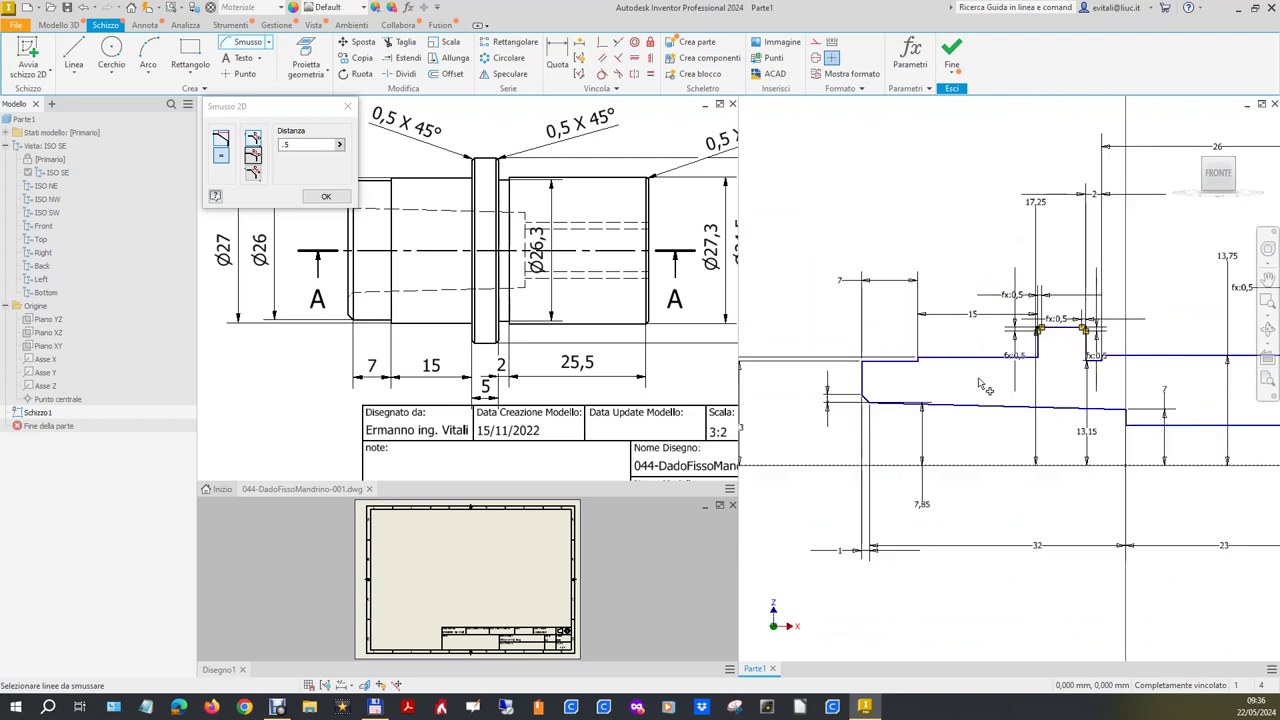
Chamfer the left end corner 1 mm and finish the sketch.
left_click(292, 144)
type("1")
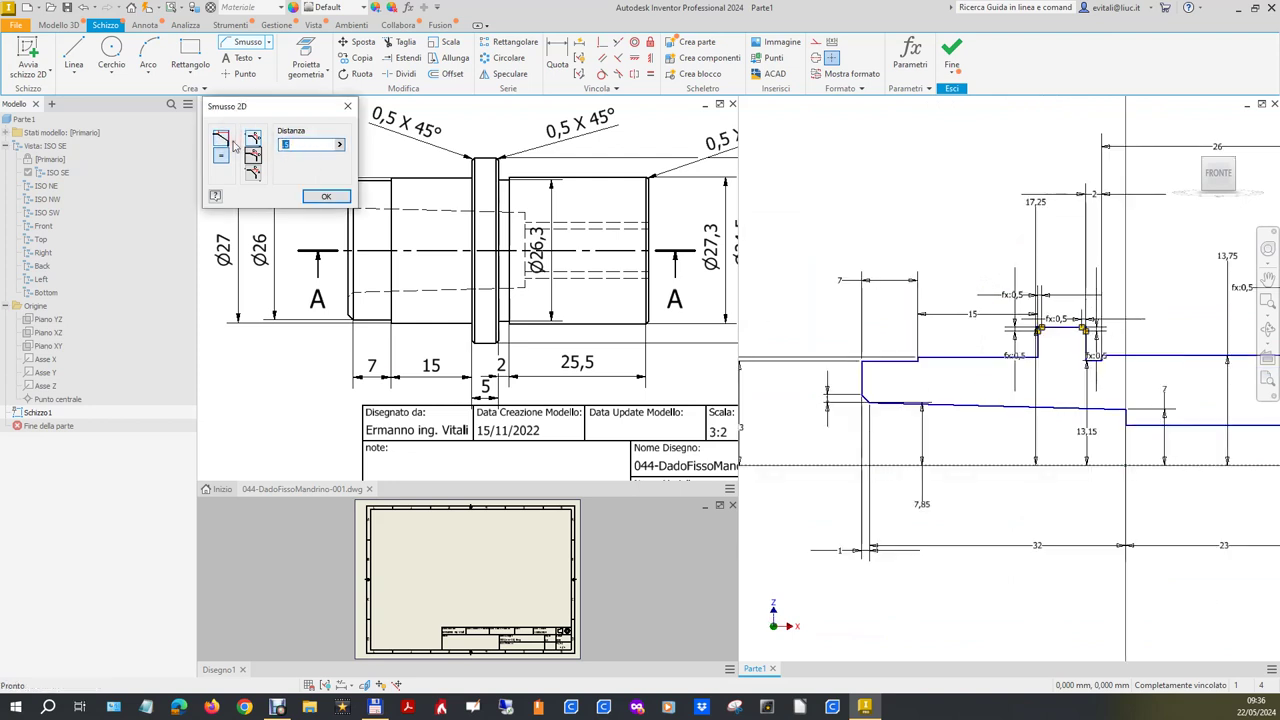
left_click(893, 366)
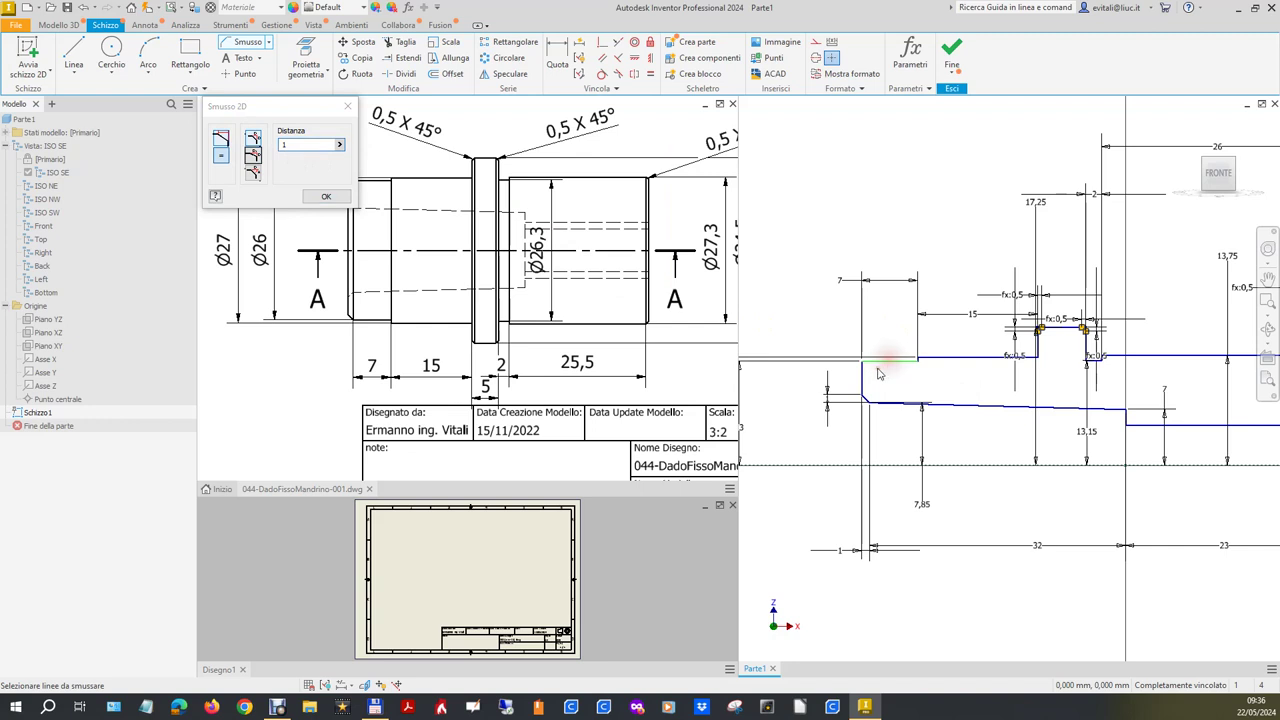
left_click(863, 376)
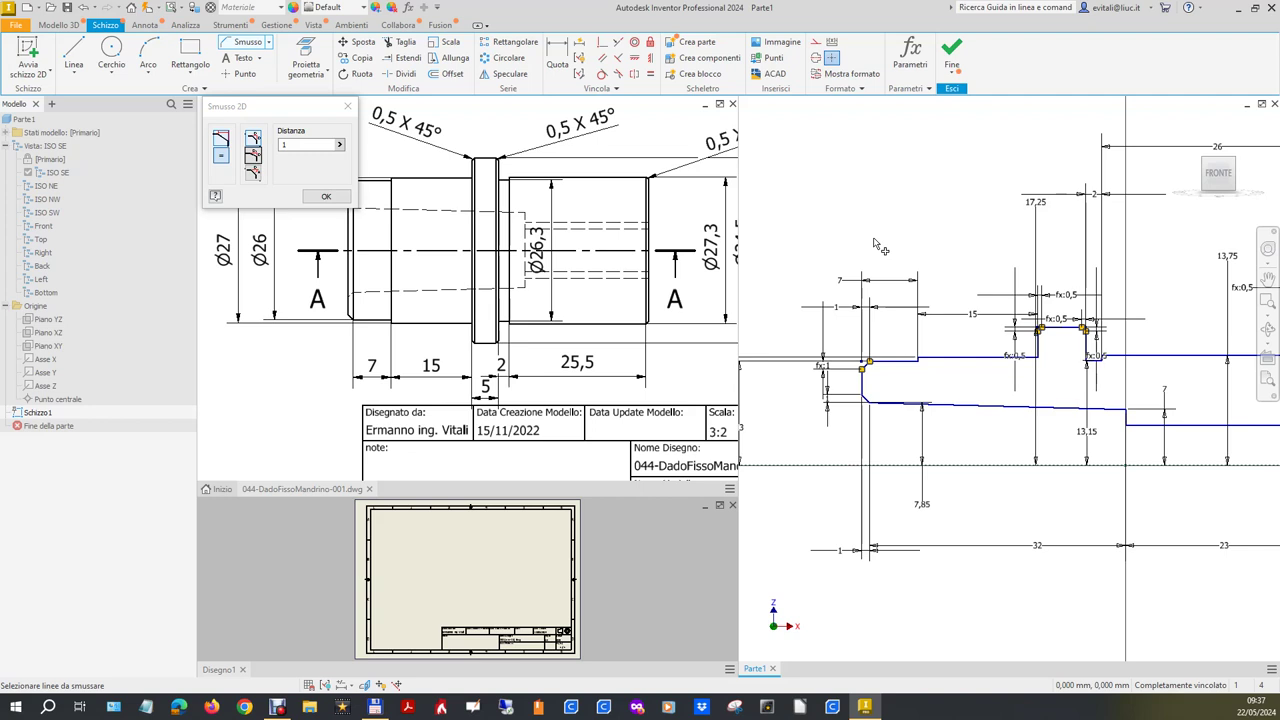
scroll(890, 238, "up", 2)
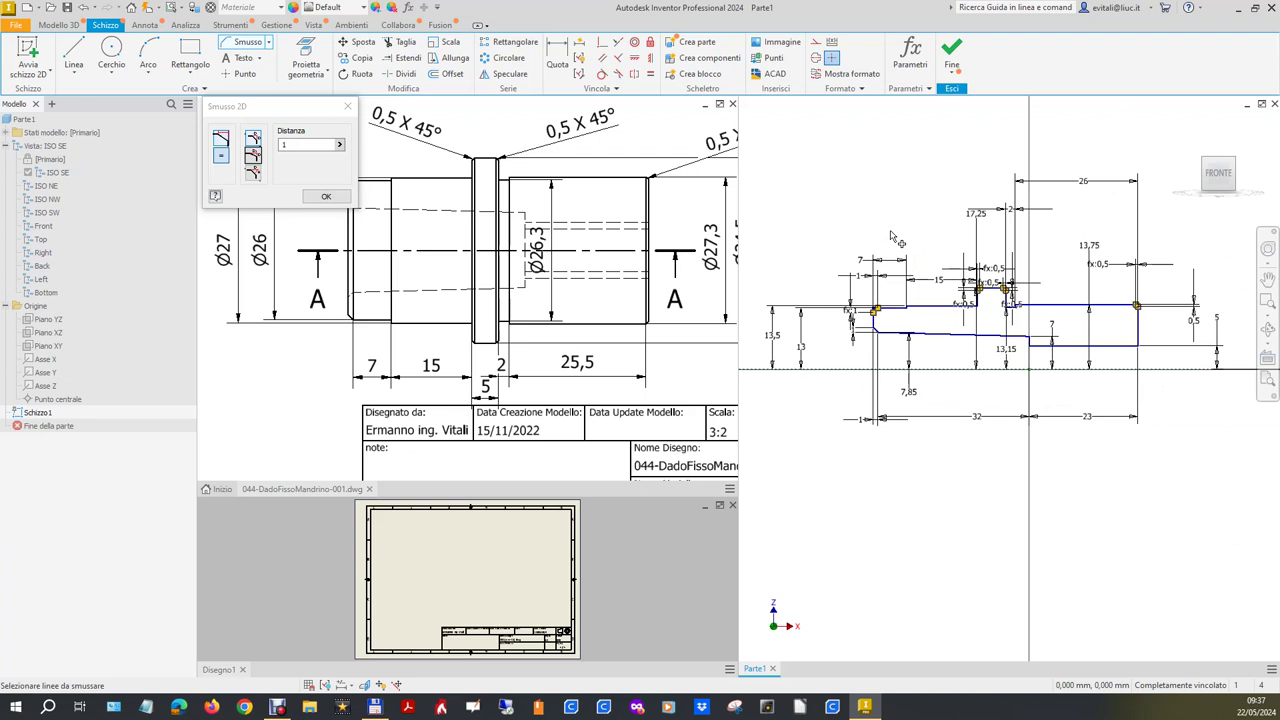
left_click(951, 55)
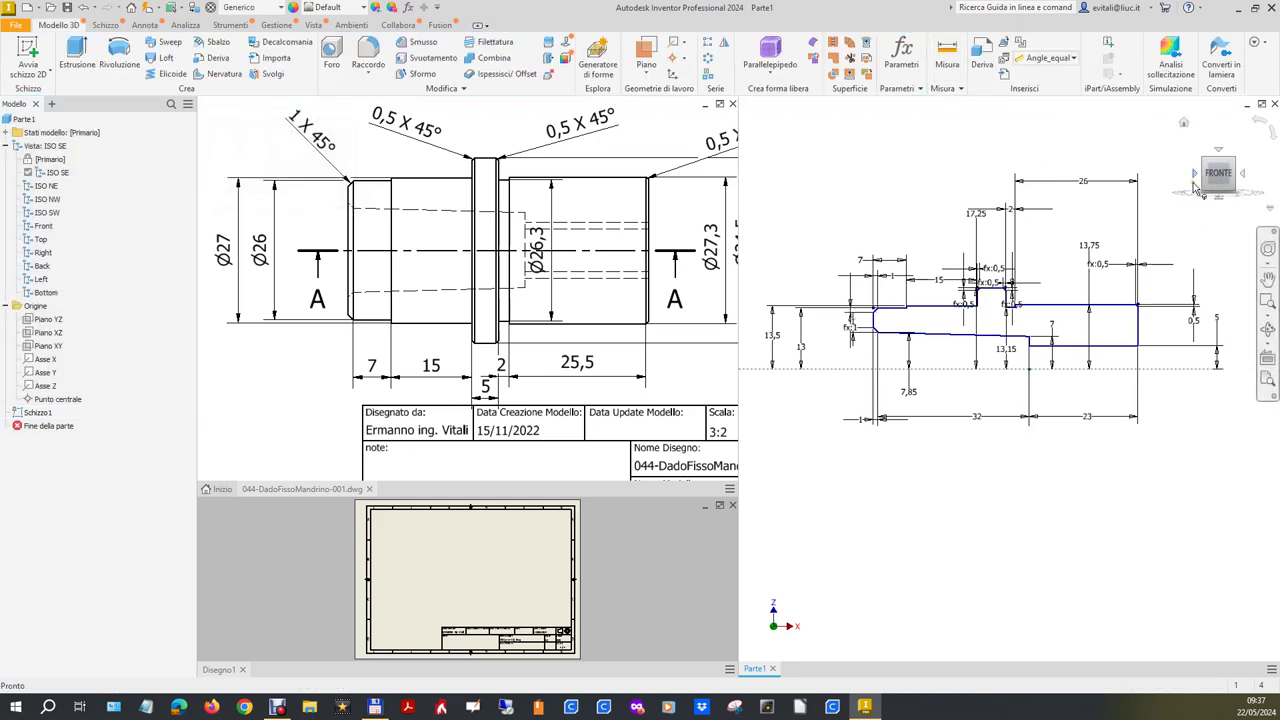
Revolve the chamfered Schizzo1 profile 360° about the axis line into a solid.
left_click(1183, 122)
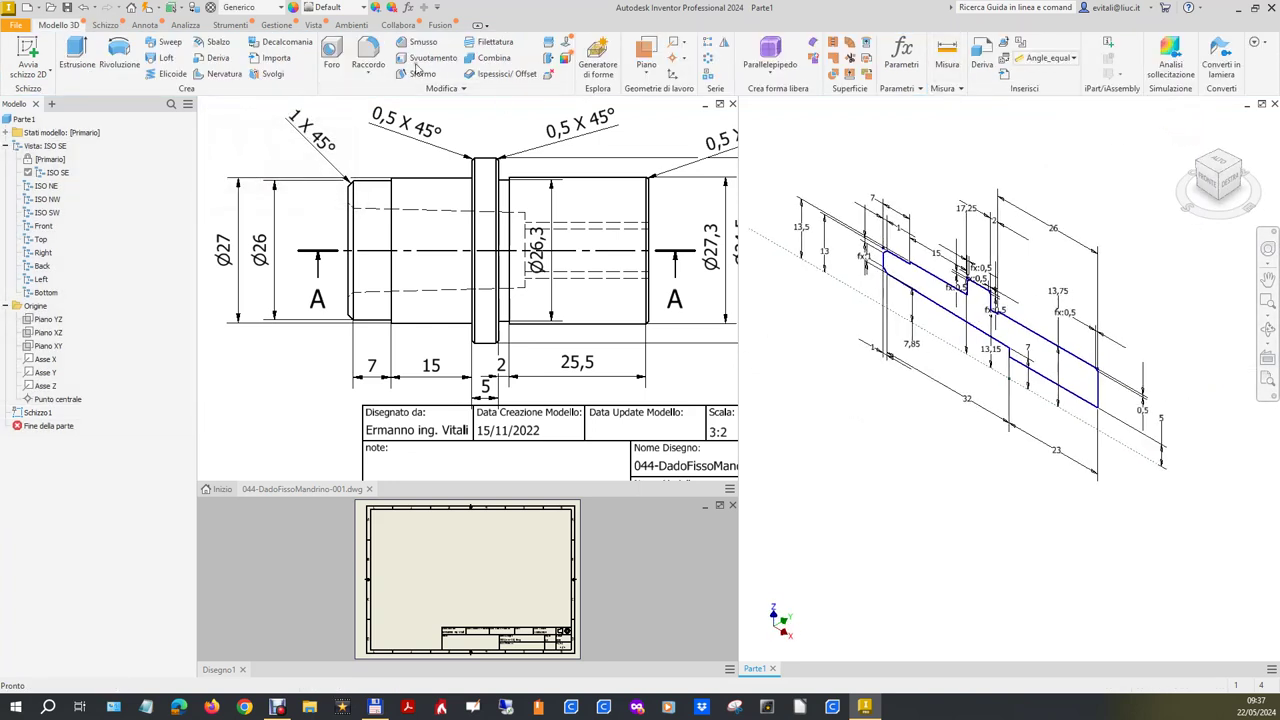
left_click(136, 58)
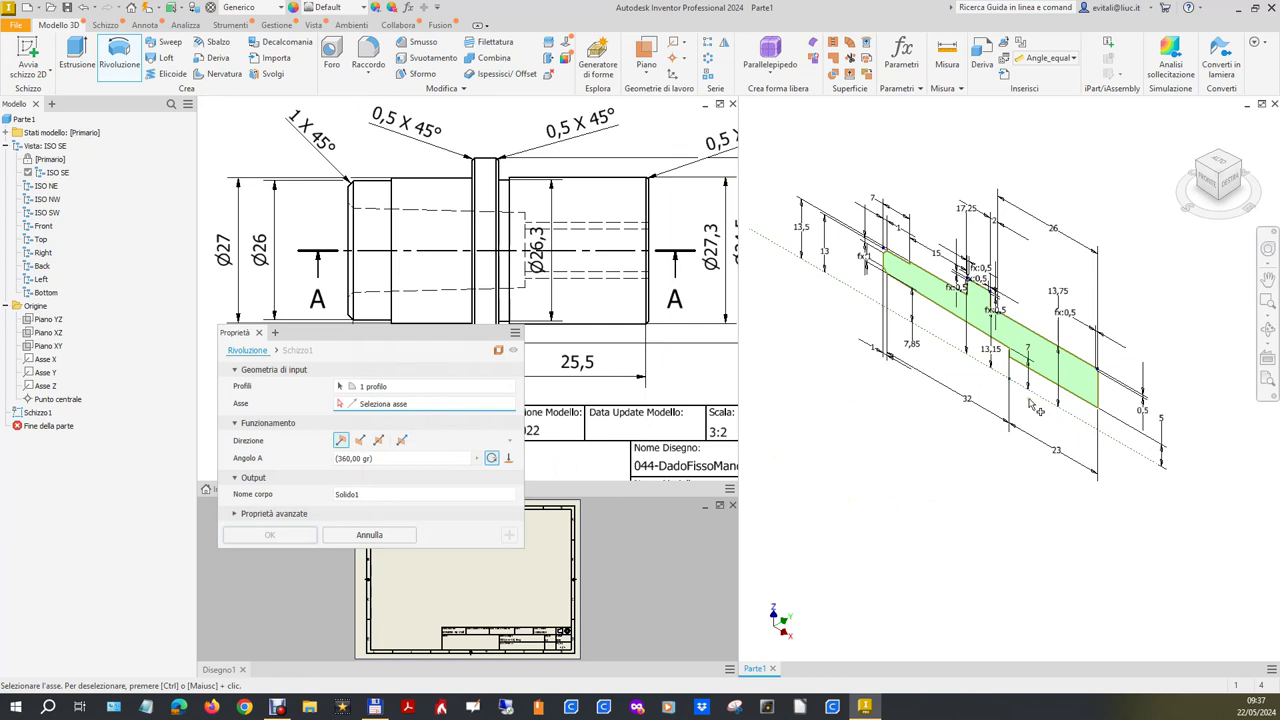
left_click(1032, 393)
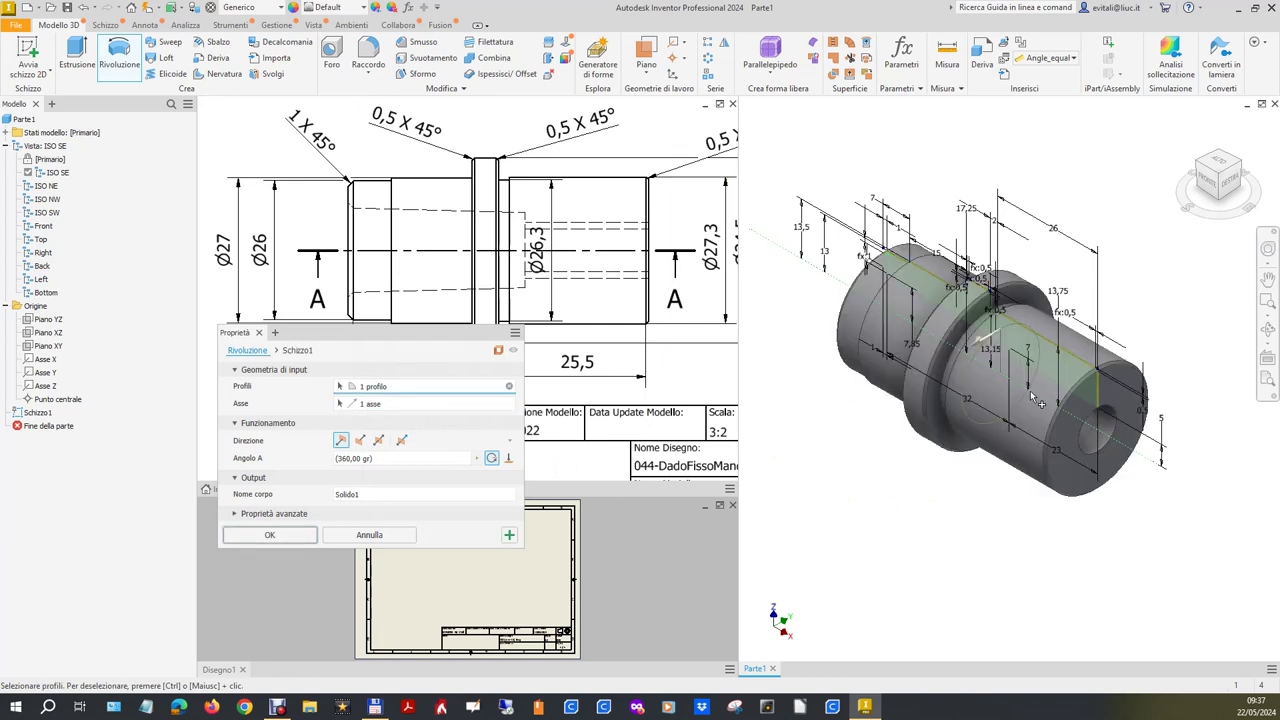
left_click(269, 535)
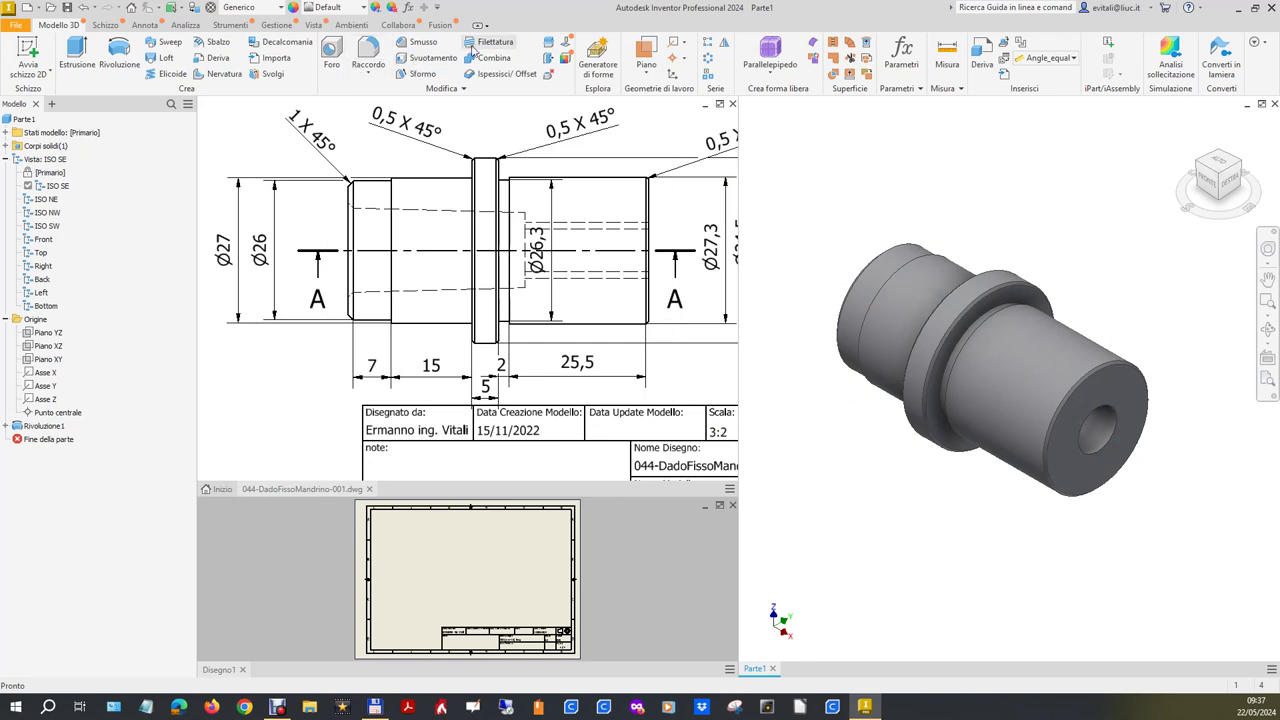
double_click(1092, 427)
Pick the inner bore face and choose an ISO metric trapezoidal TR10x2 thread.
left_click(1092, 427)
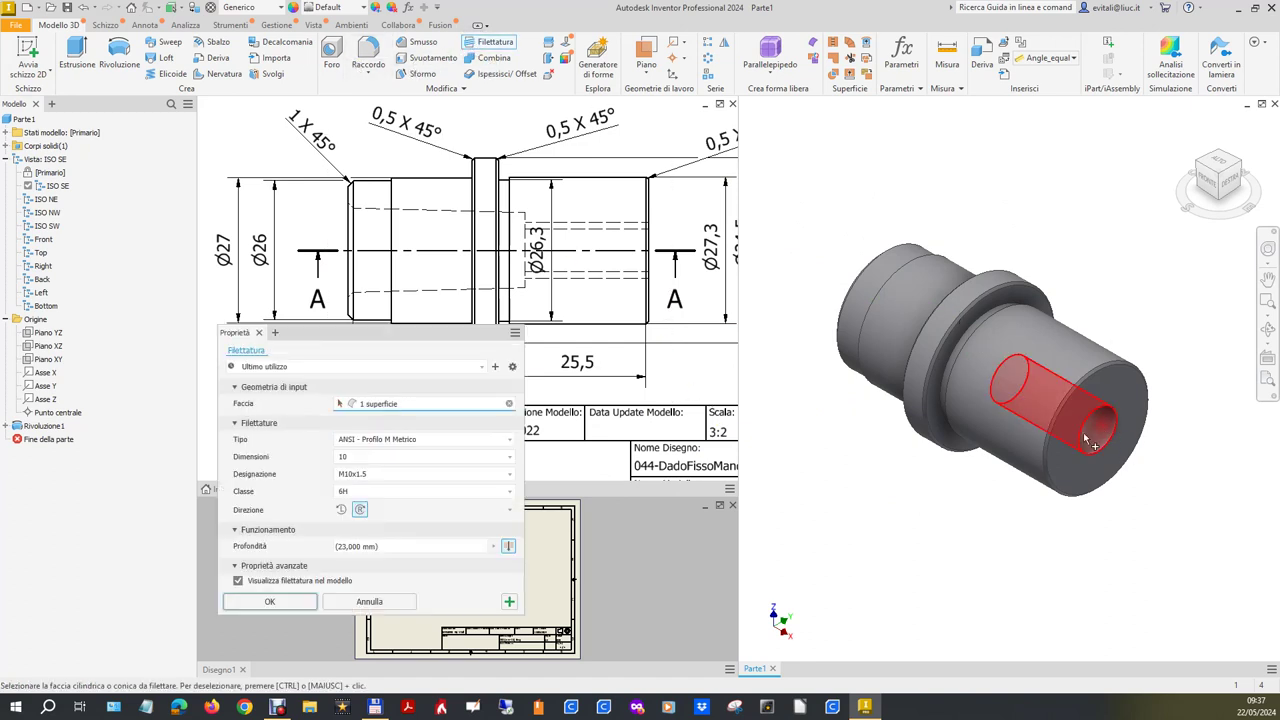
left_click(399, 441)
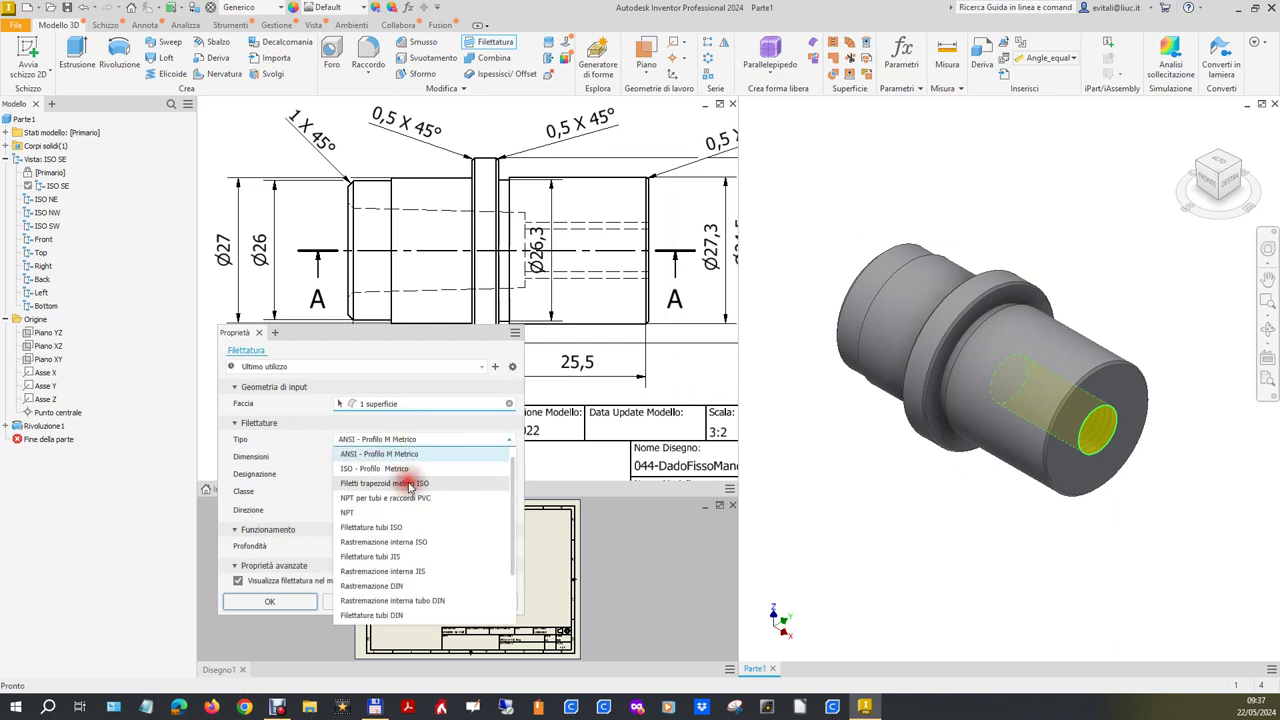
left_click(405, 483)
left_click(388, 474)
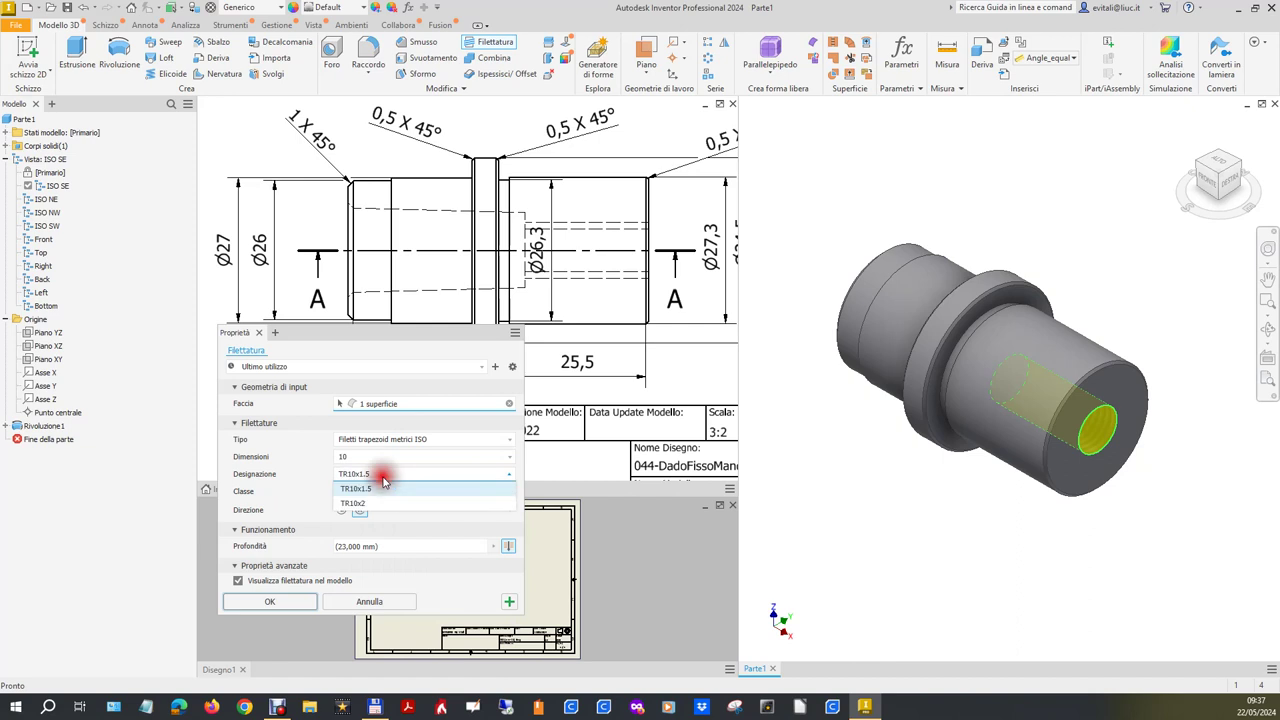
left_click(383, 504)
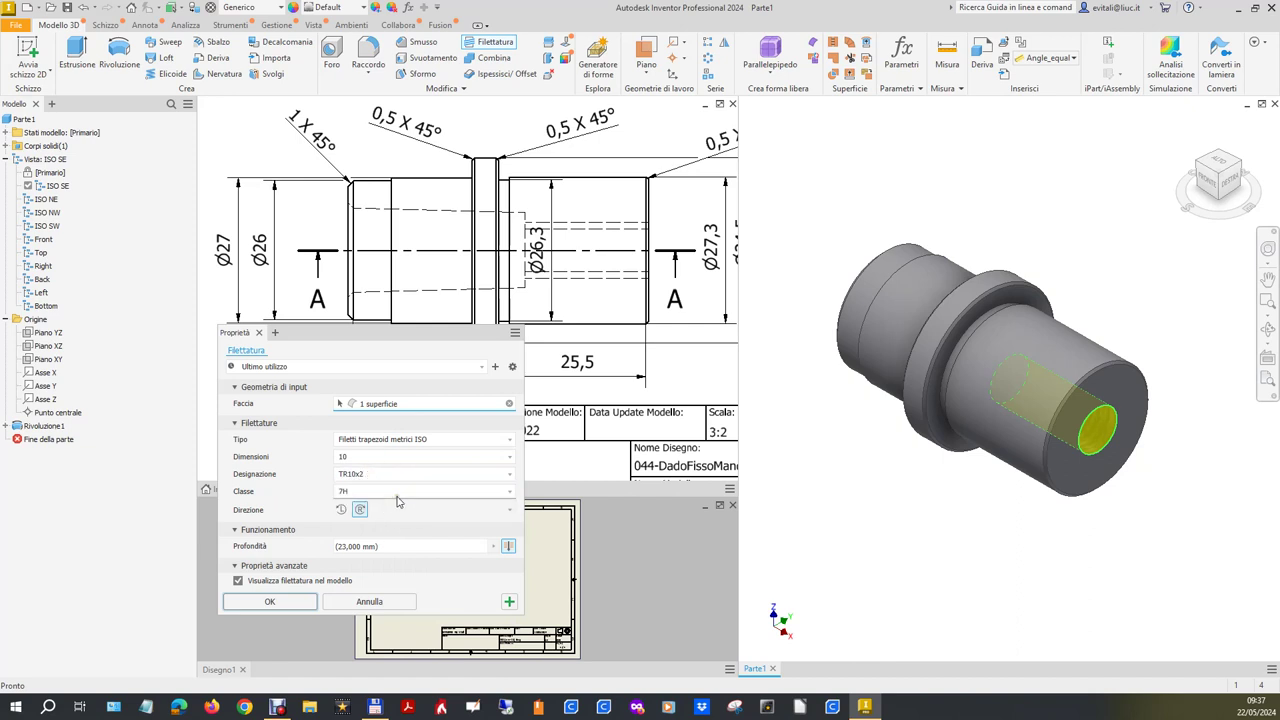
Check the reference drawing, then set the thread depth to 23 mm and apply it.
left_click(482, 122)
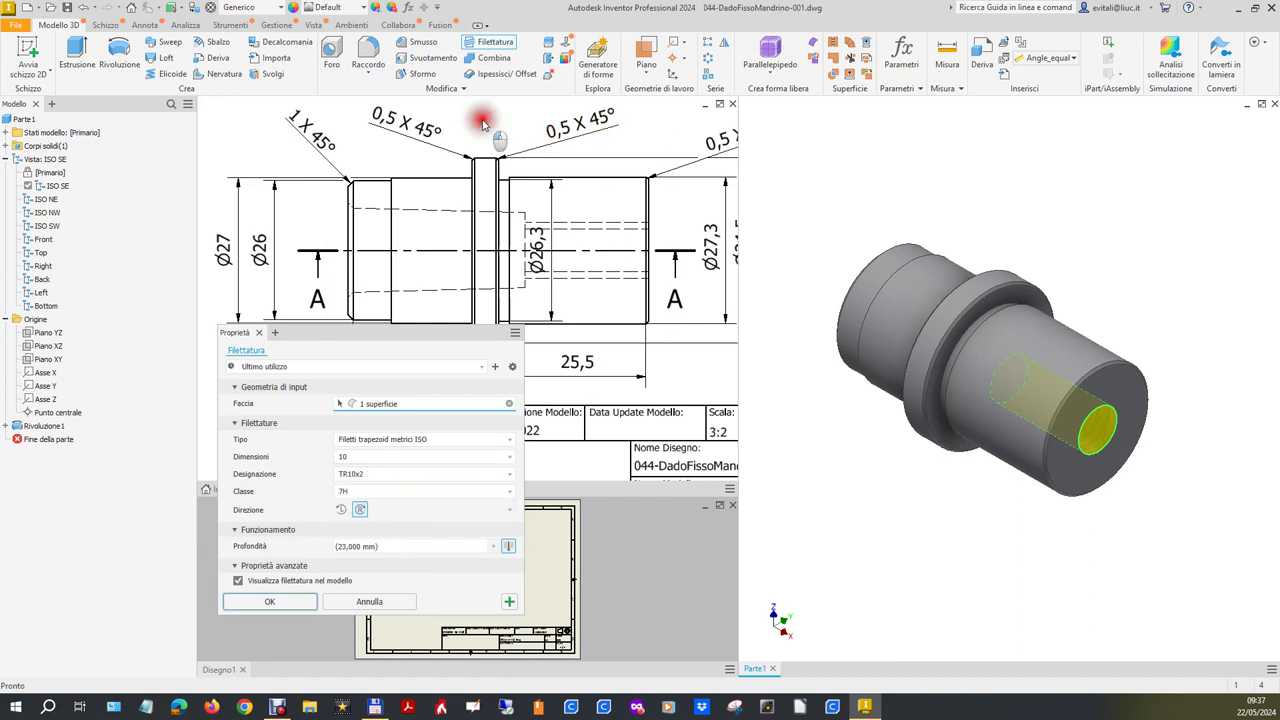
scroll(482, 122, "down", 1)
scroll(490, 135, "down", 1)
scroll(505, 155, "down", 1)
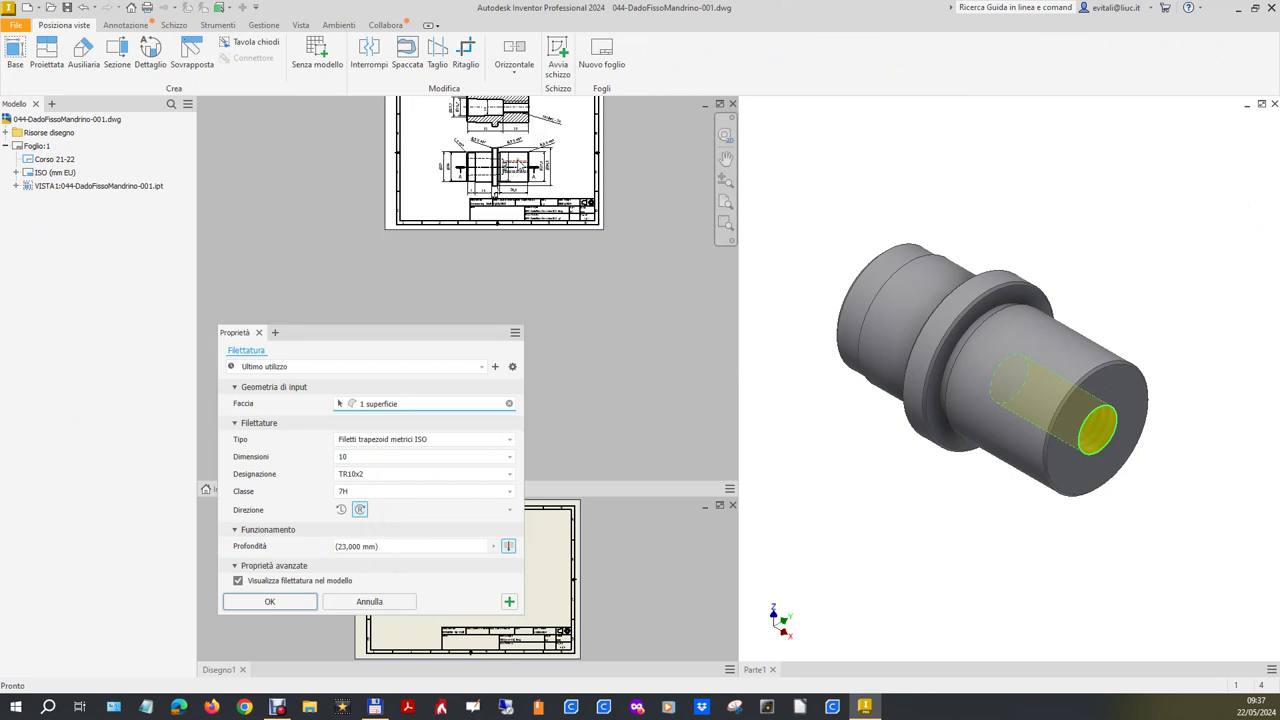
scroll(505, 157, "up", 2)
scroll(504, 156, "up", 2)
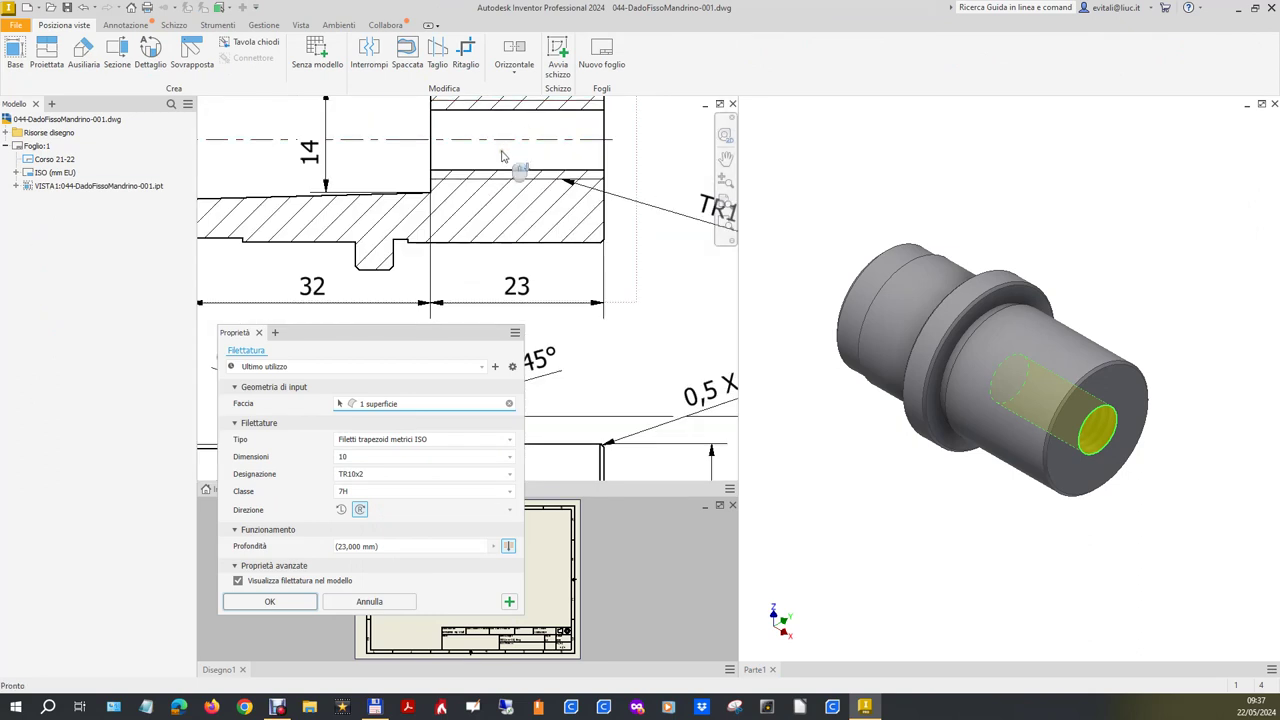
scroll(503, 156, "down", 1)
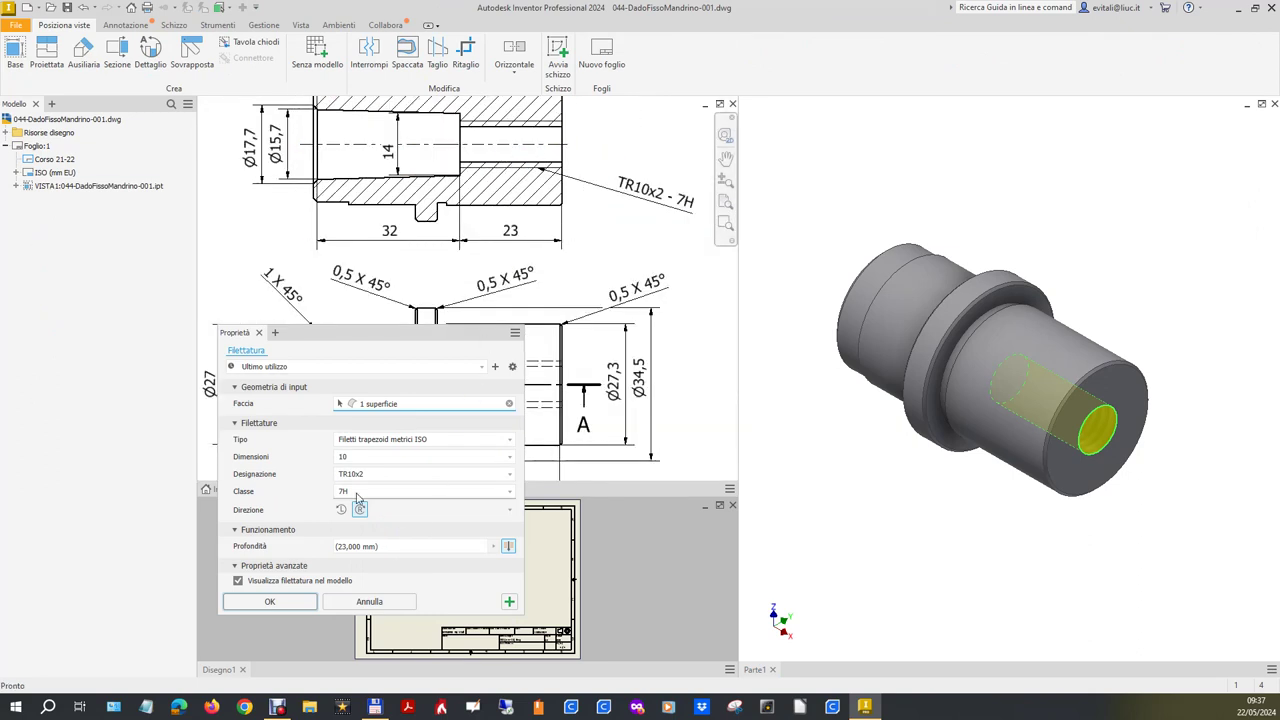
left_click(508, 546)
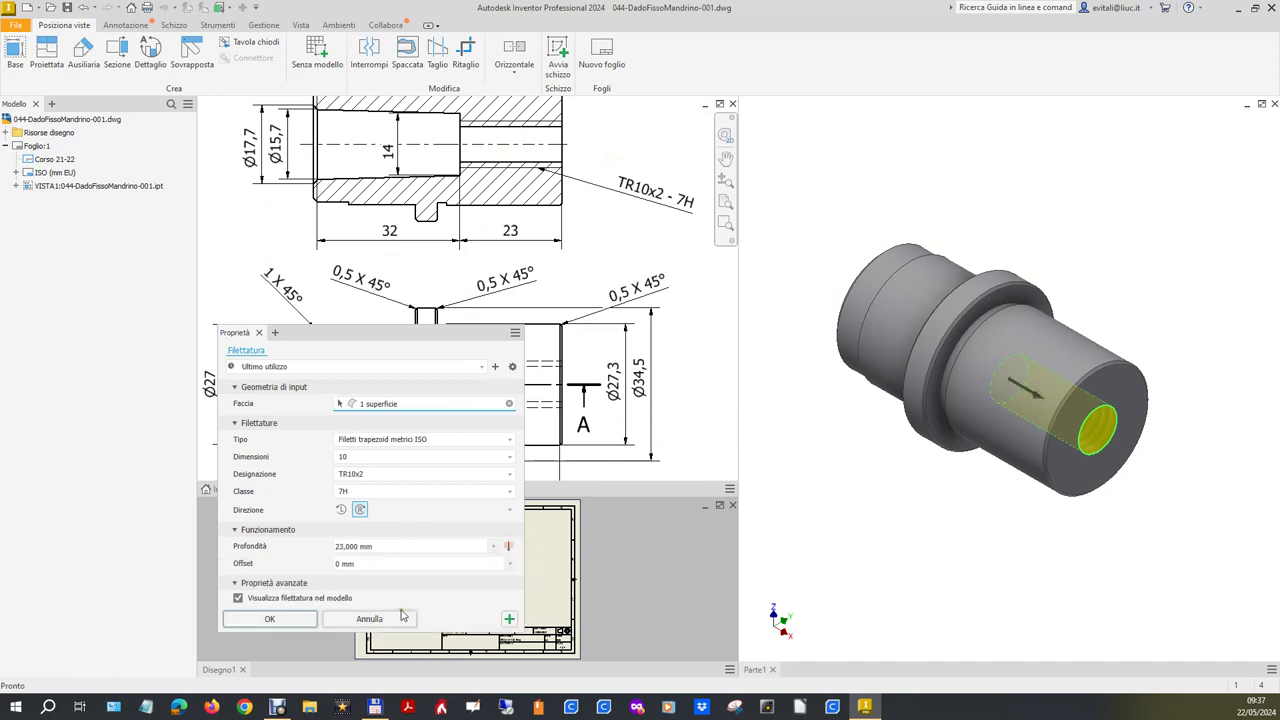
left_click(270, 619)
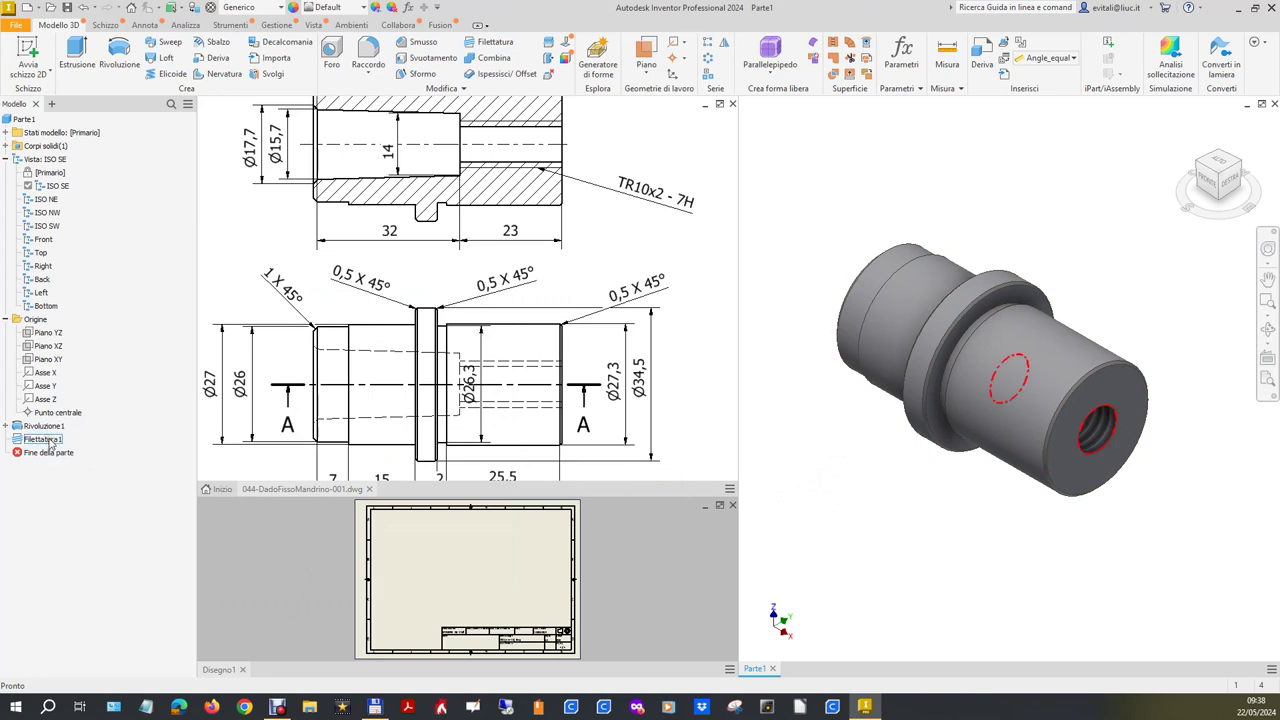
Turn the threaded part to corner views and enlarge the blank drawing window.
scroll(342, 362, "down", 2)
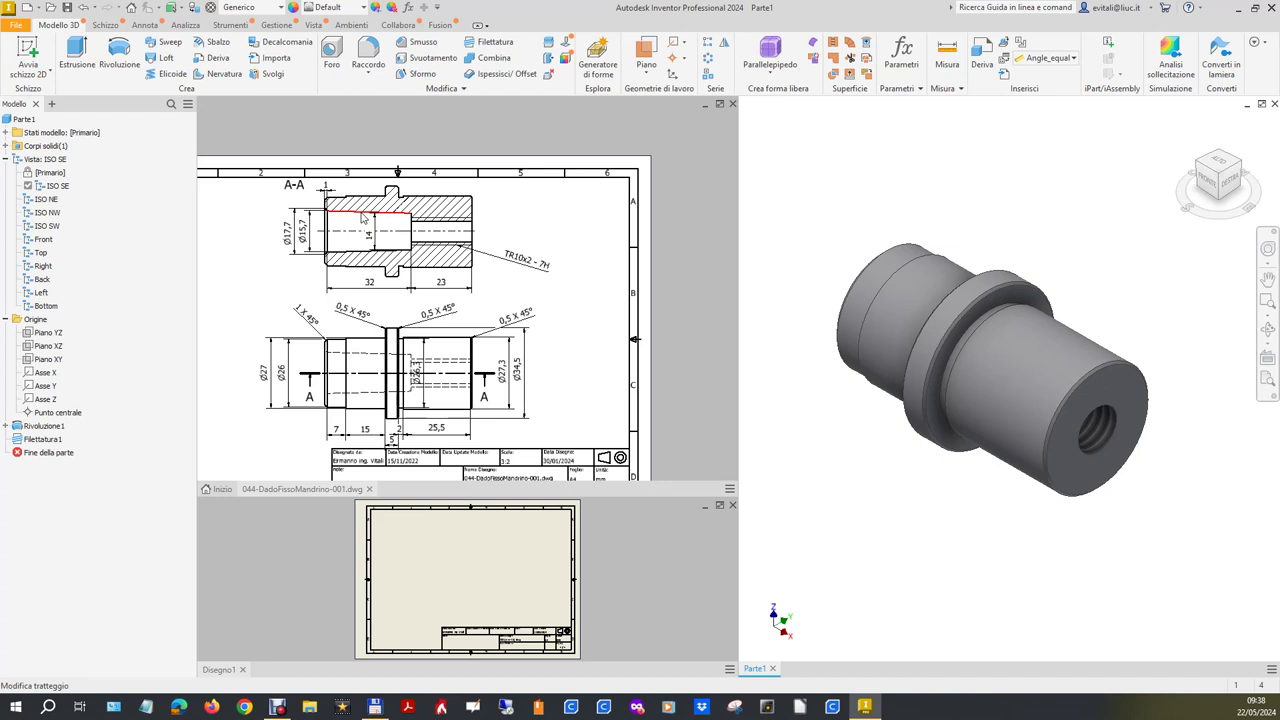
left_click(1200, 165)
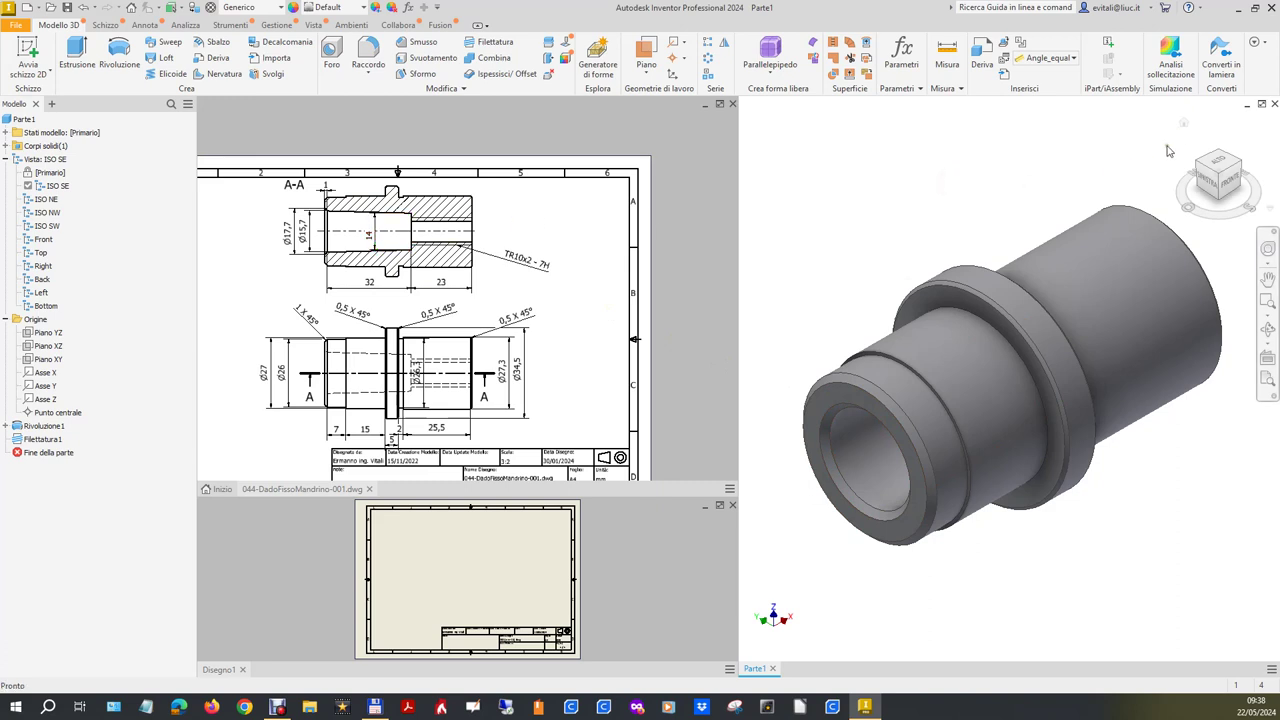
left_click(1183, 122)
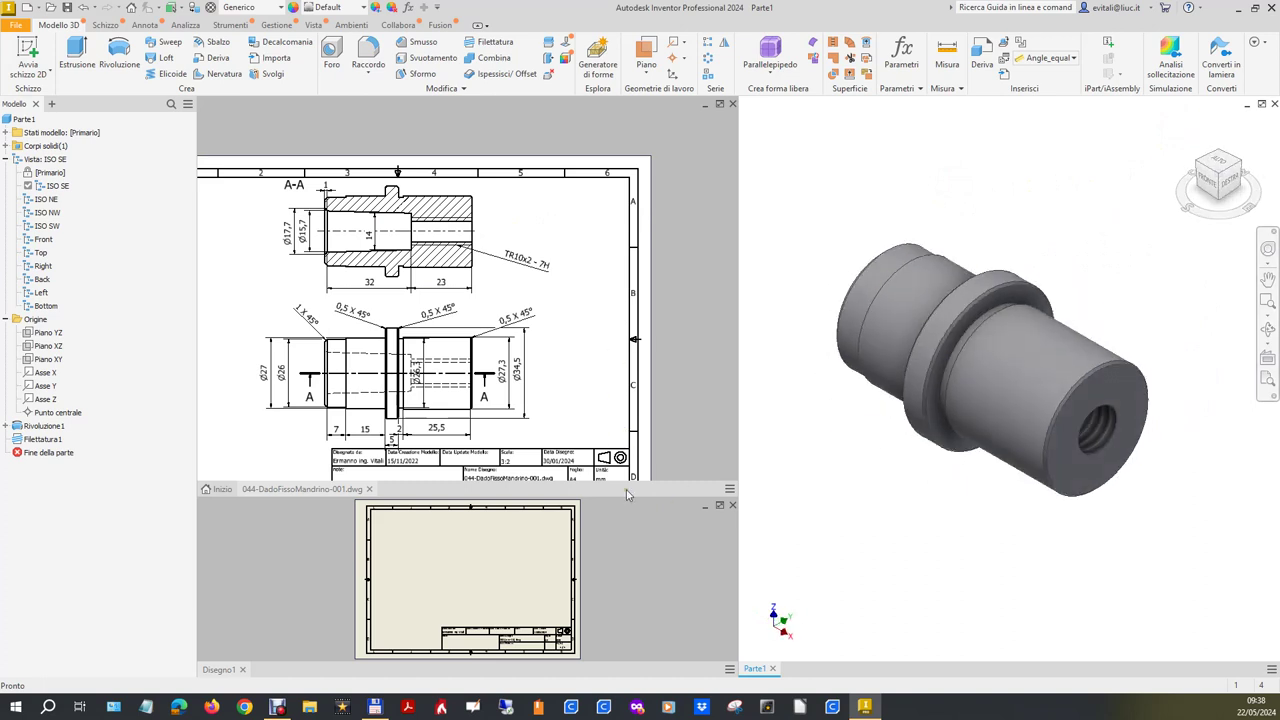
left_click_drag(627, 497, 637, 390)
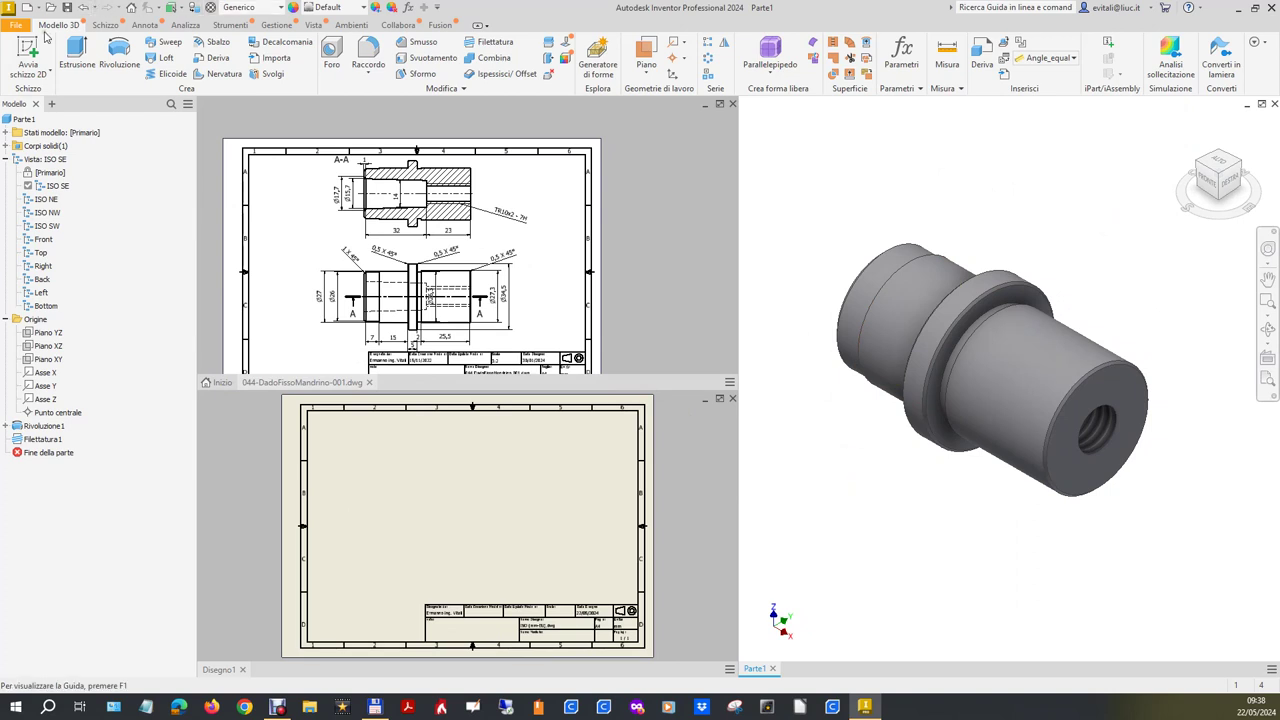
left_click(16, 24)
Save the part as 044-DadoFissoMandrino-001Filmato.ipt by adding a suffix to the existing part name.
left_click(47, 170)
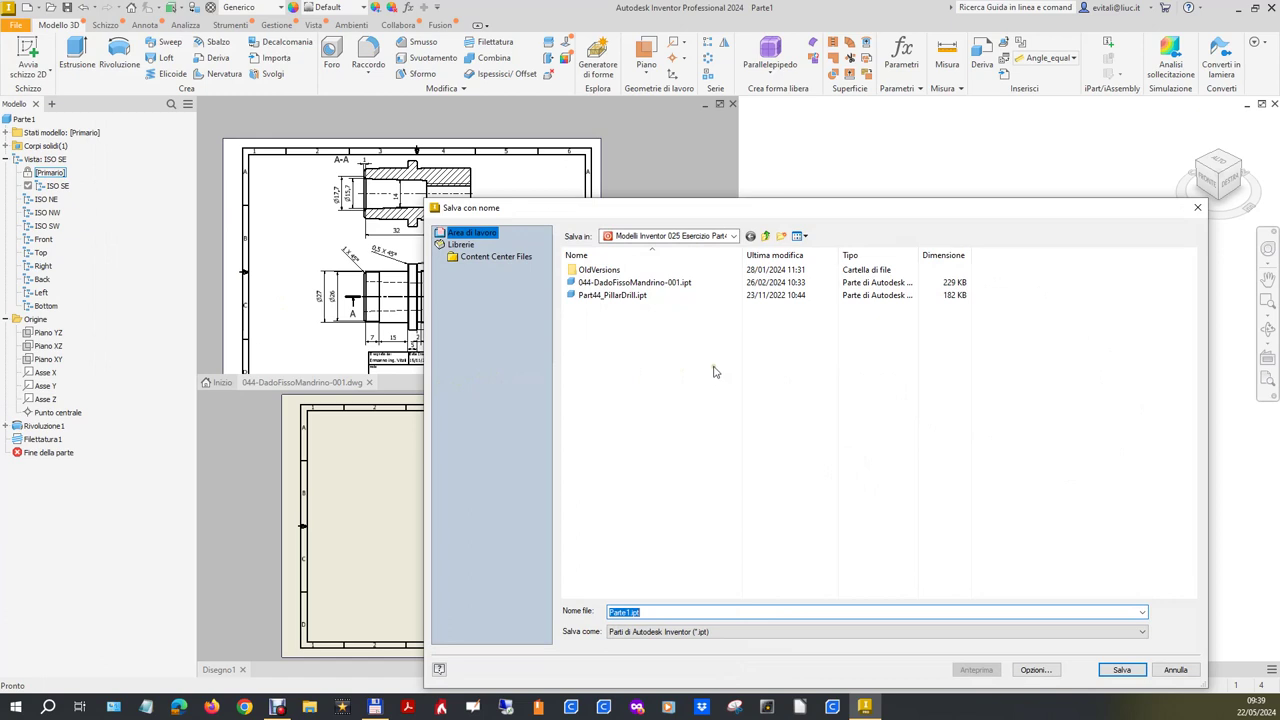
left_click(625, 283)
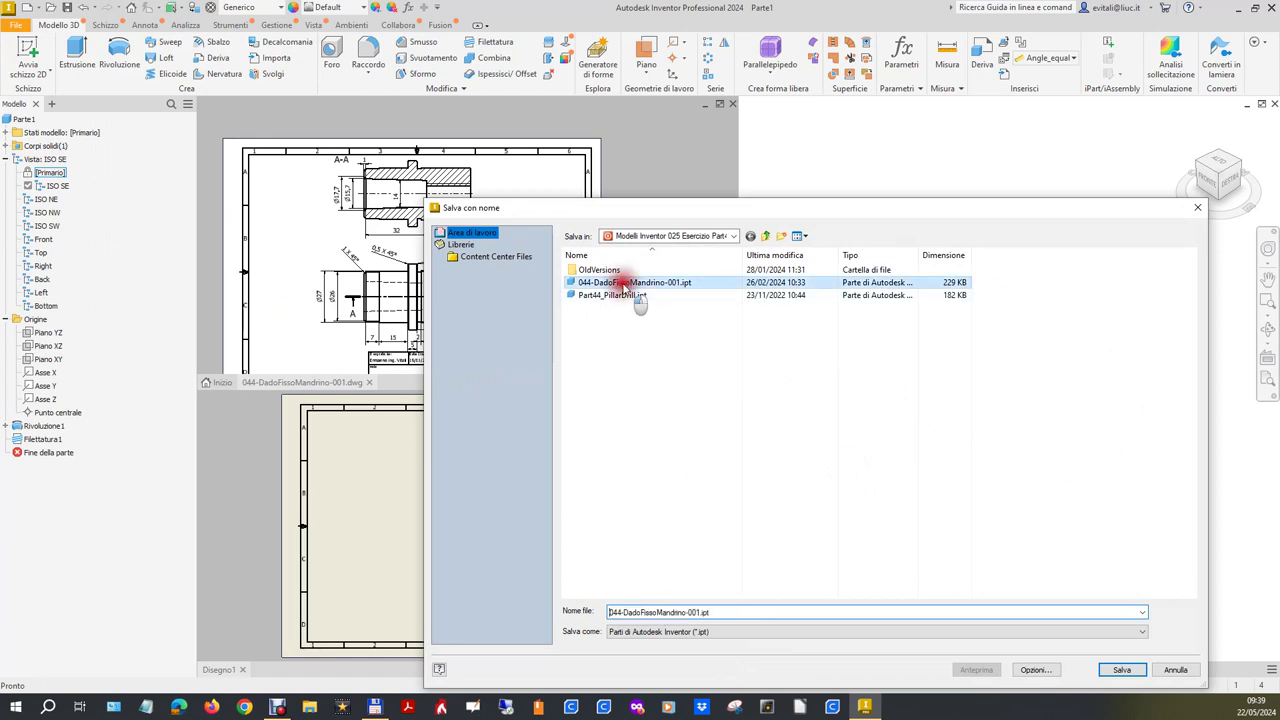
double_click(701, 612)
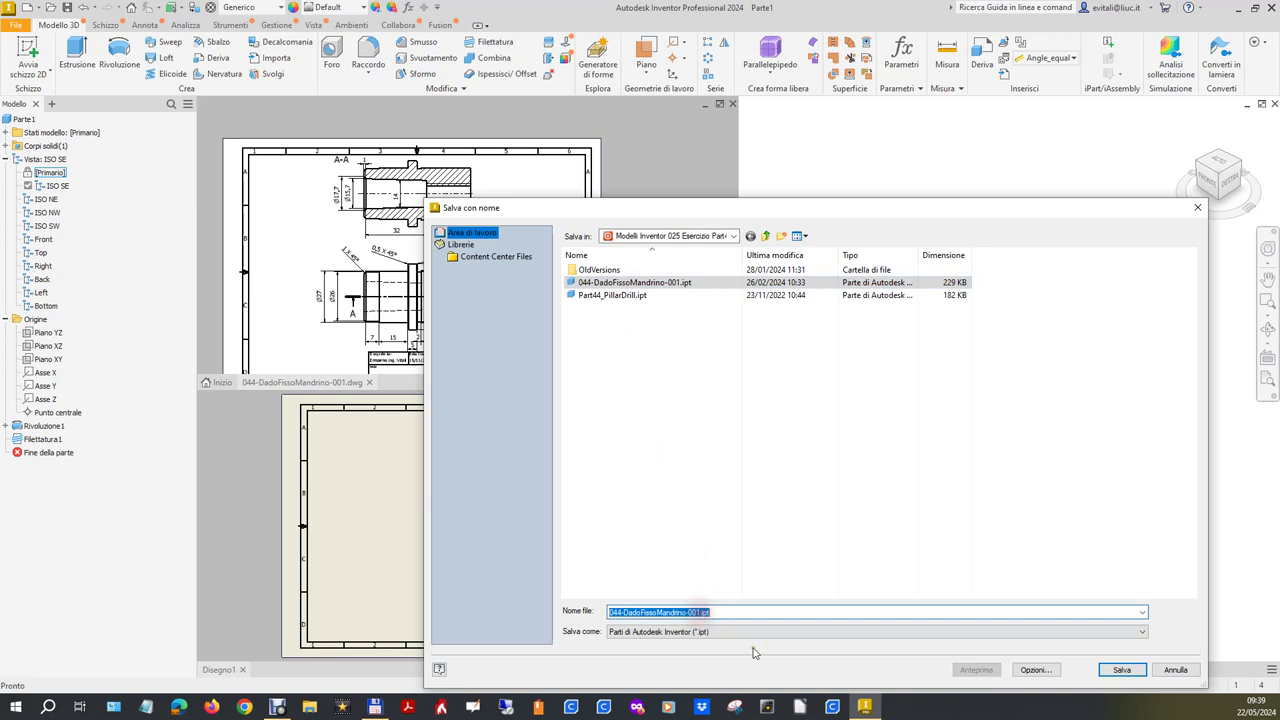
left_click(699, 612)
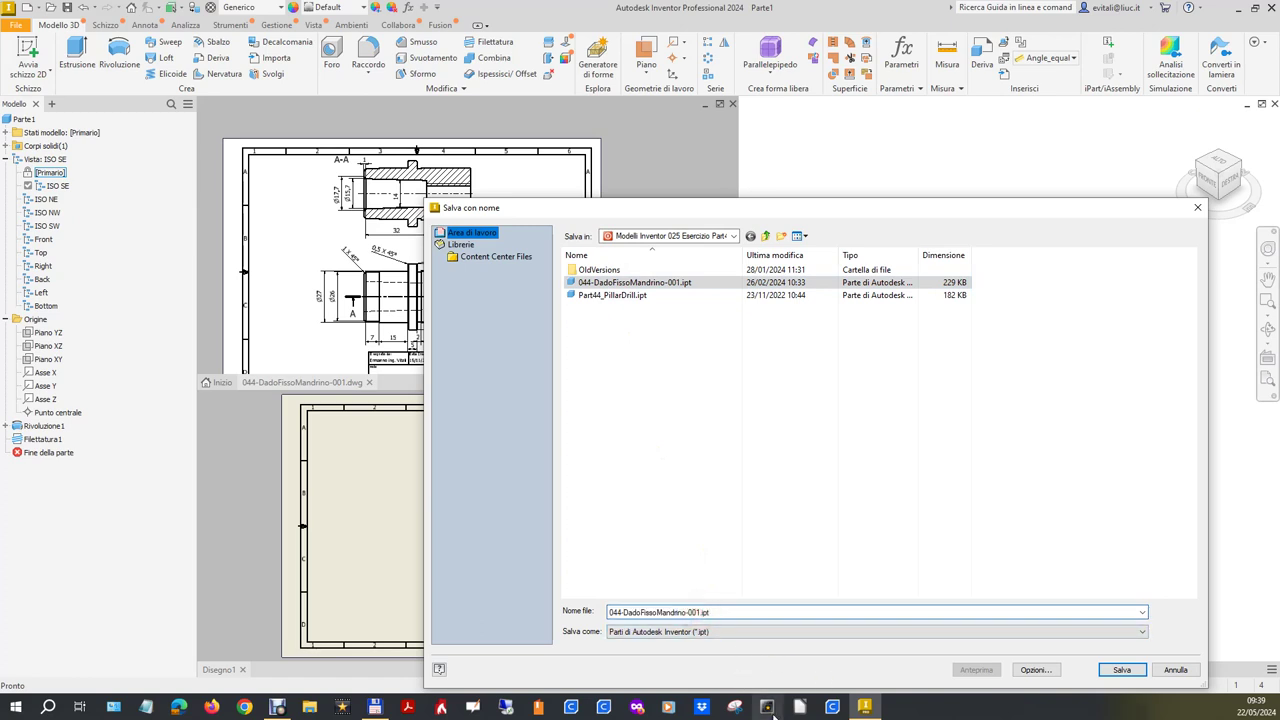
type("FILMA")
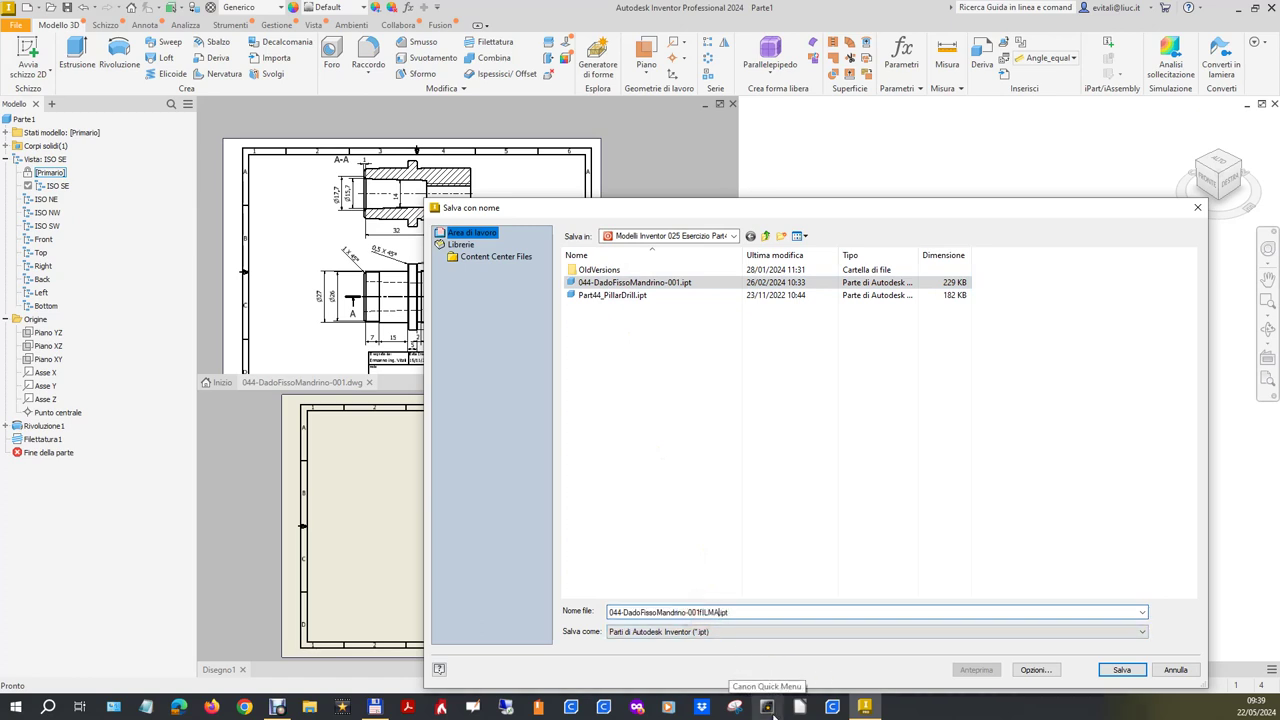
key("BackSpace")
key("BackSpace")
key("BackSpace")
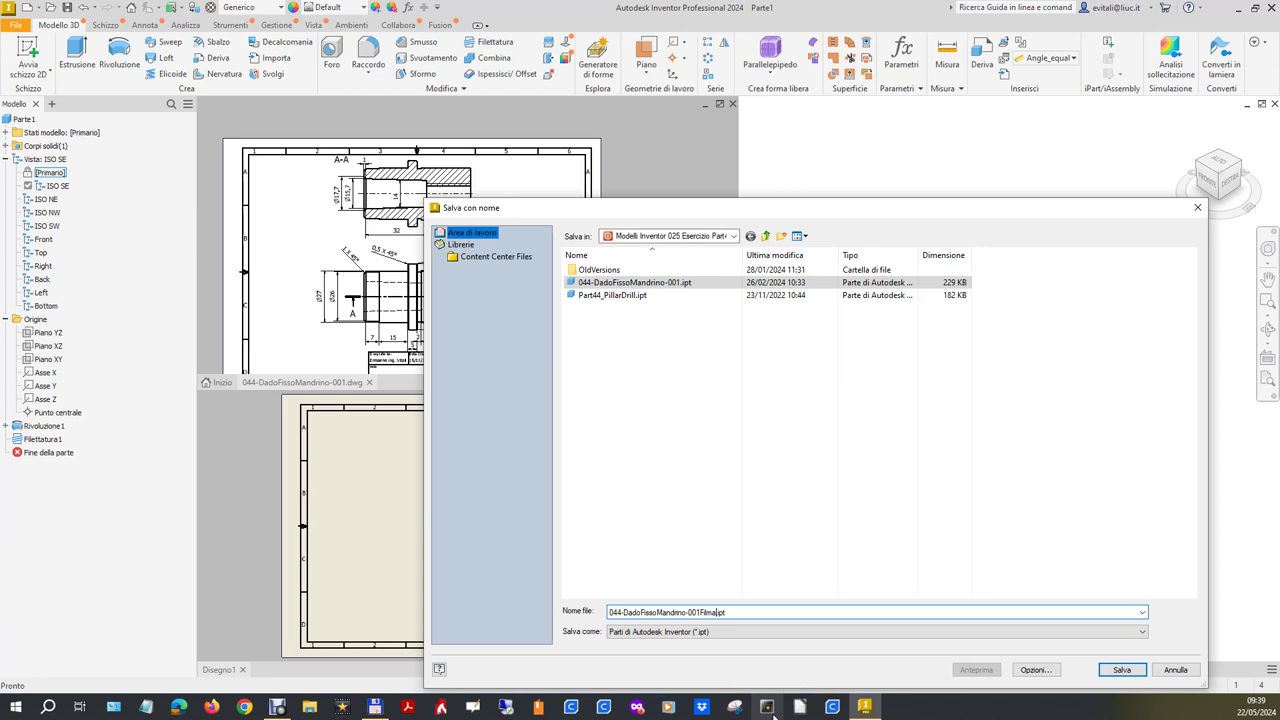
key("Return")
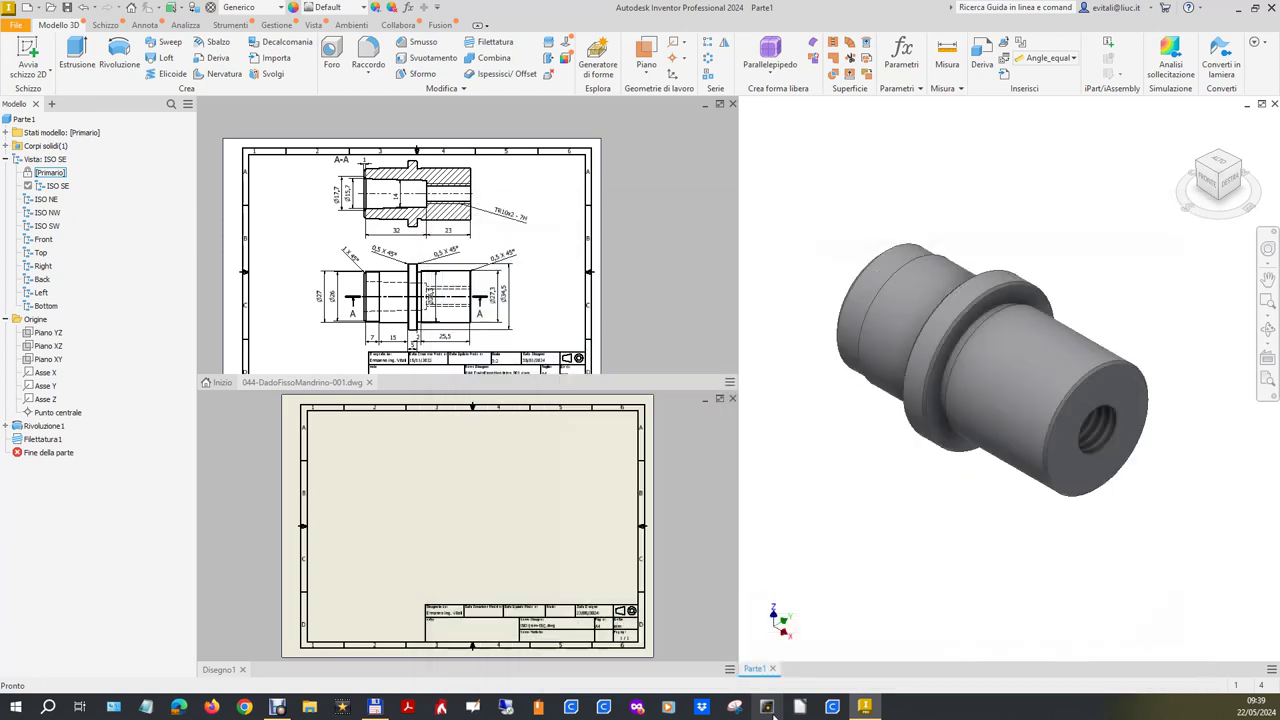
left_click(455, 572)
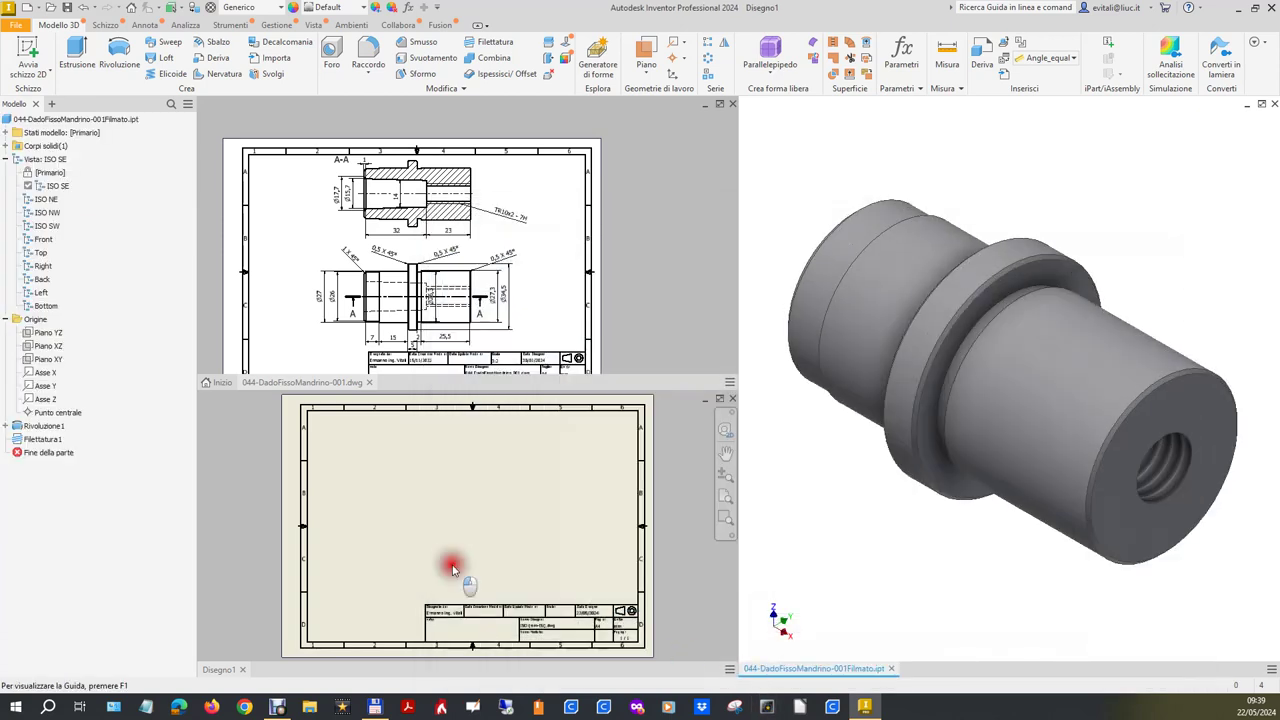
Place base view VISTA1 of 044-DadoFissoMandrino-001Filmato.ipt near the sheet centre.
left_click(15, 55)
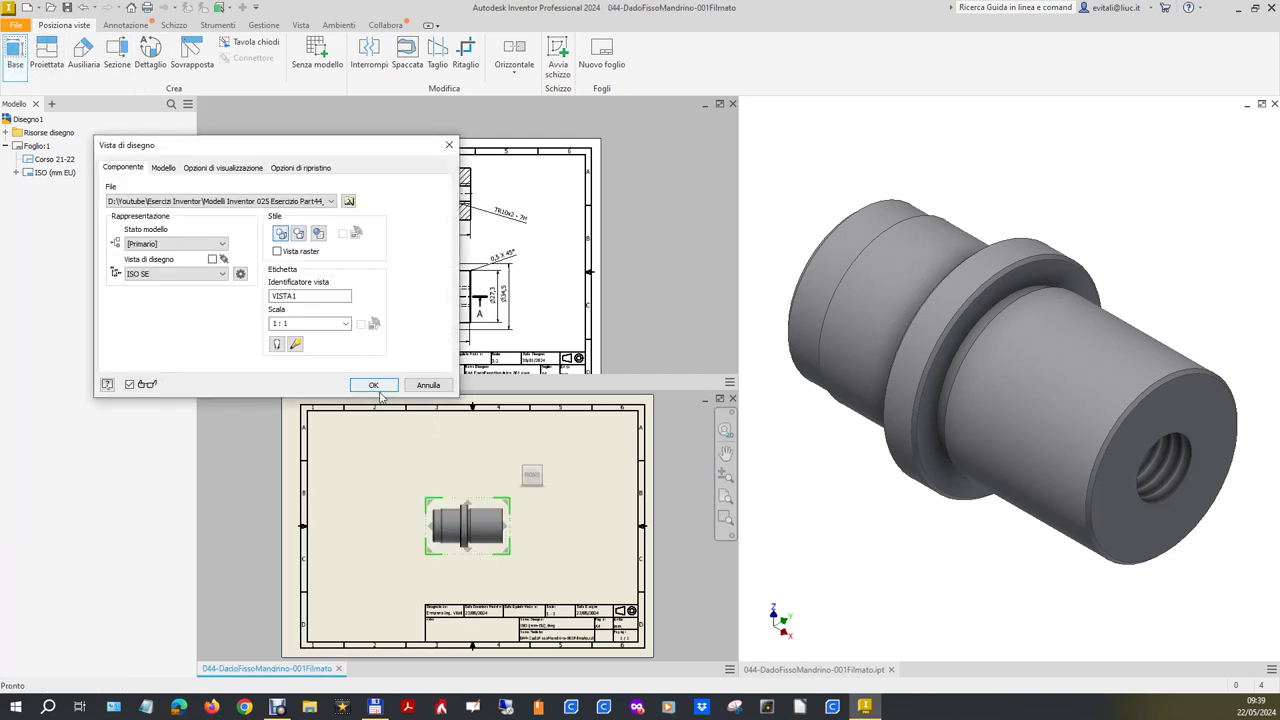
left_click(511, 342)
scroll(506, 360, "up", 5)
scroll(504, 369, "down", 1)
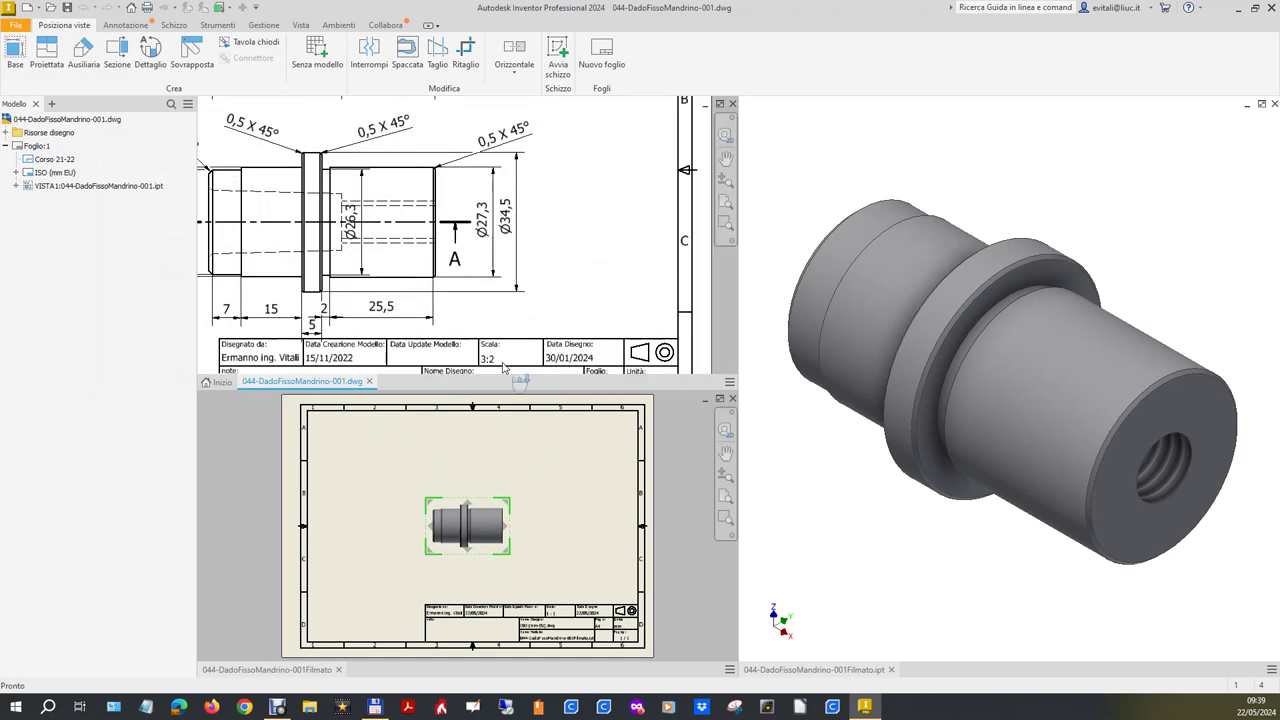
left_click(490, 545)
type("3:2")
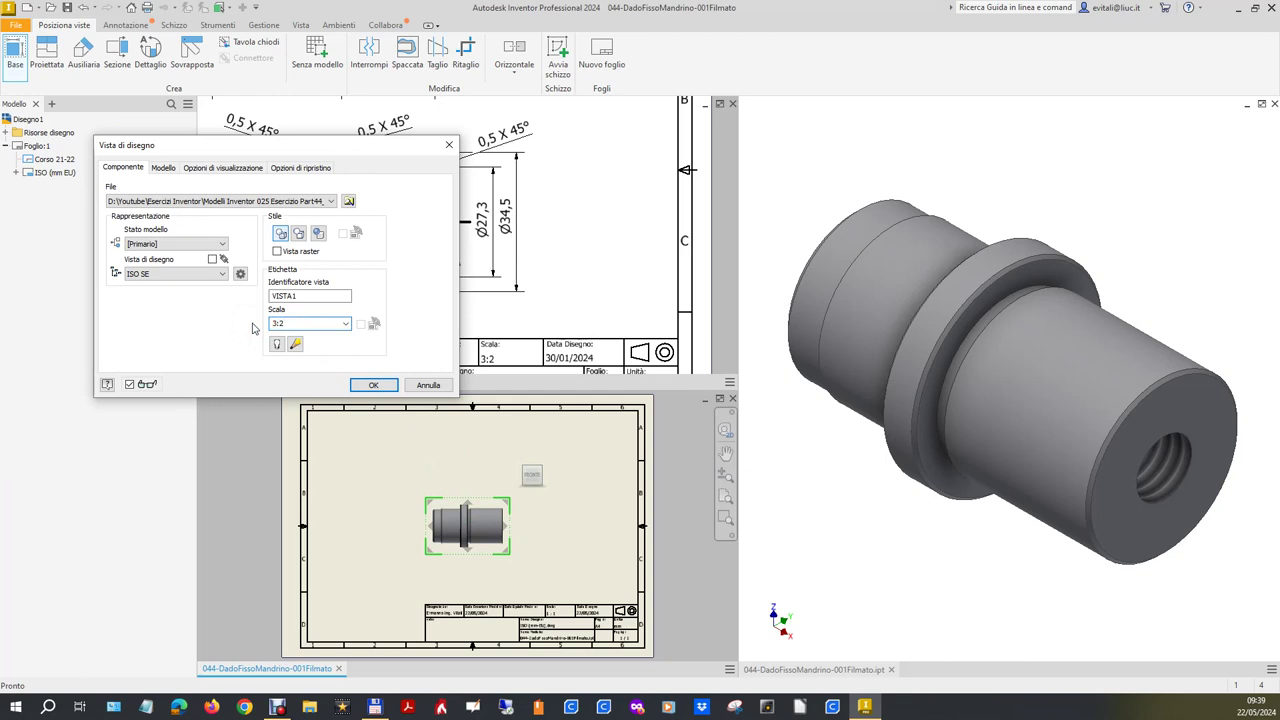
left_click(515, 490)
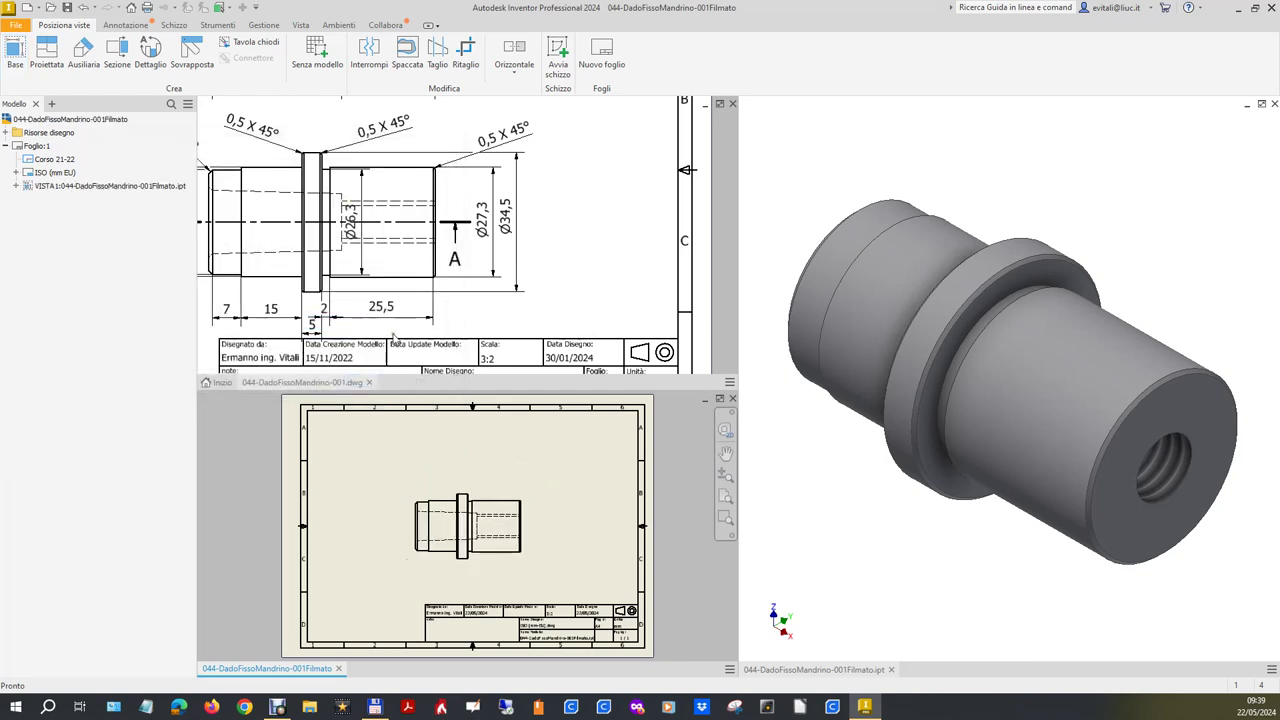
left_click_drag(493, 490, 504, 505)
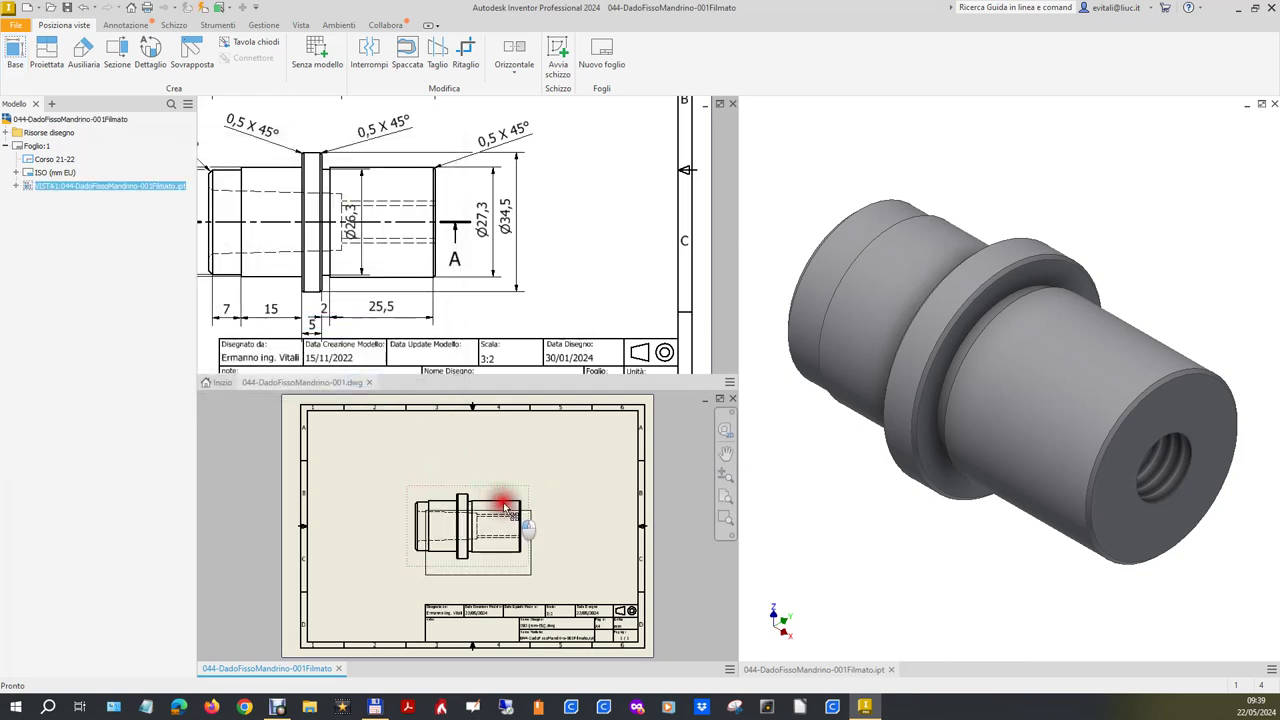
scroll(560, 298, "down", 1)
scroll(594, 303, "down", 1)
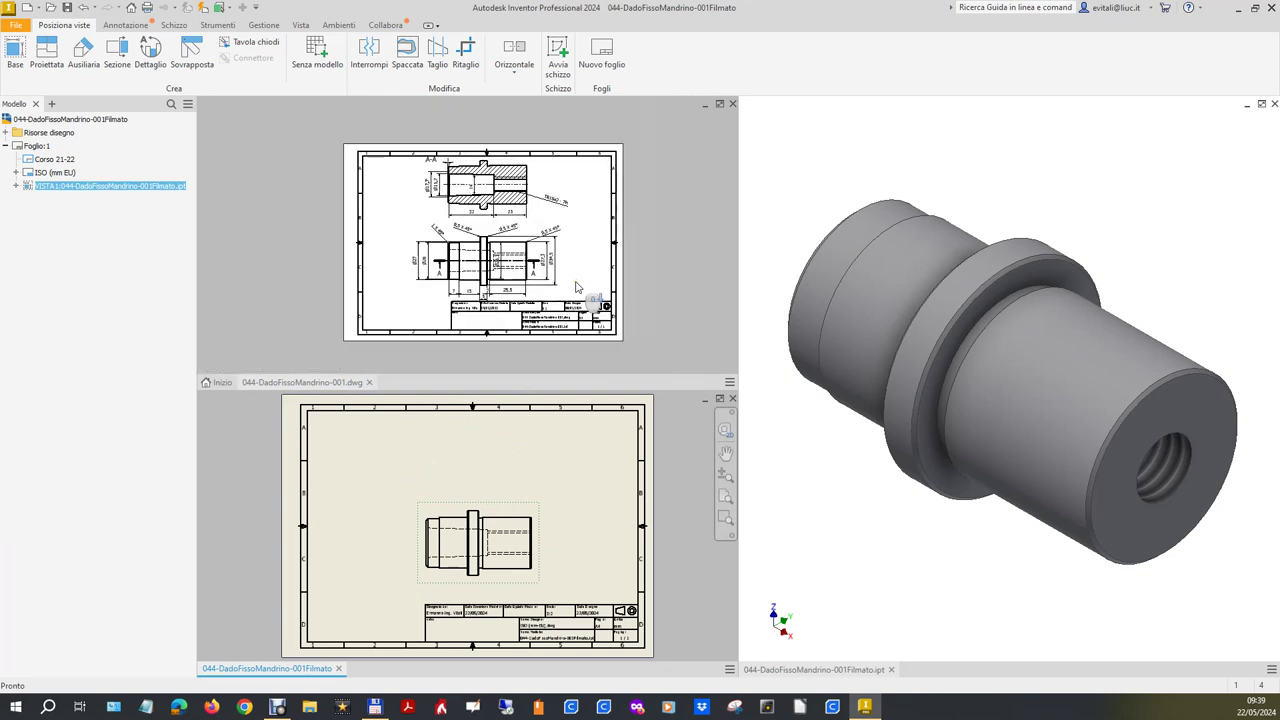
scroll(530, 133, "up", 2)
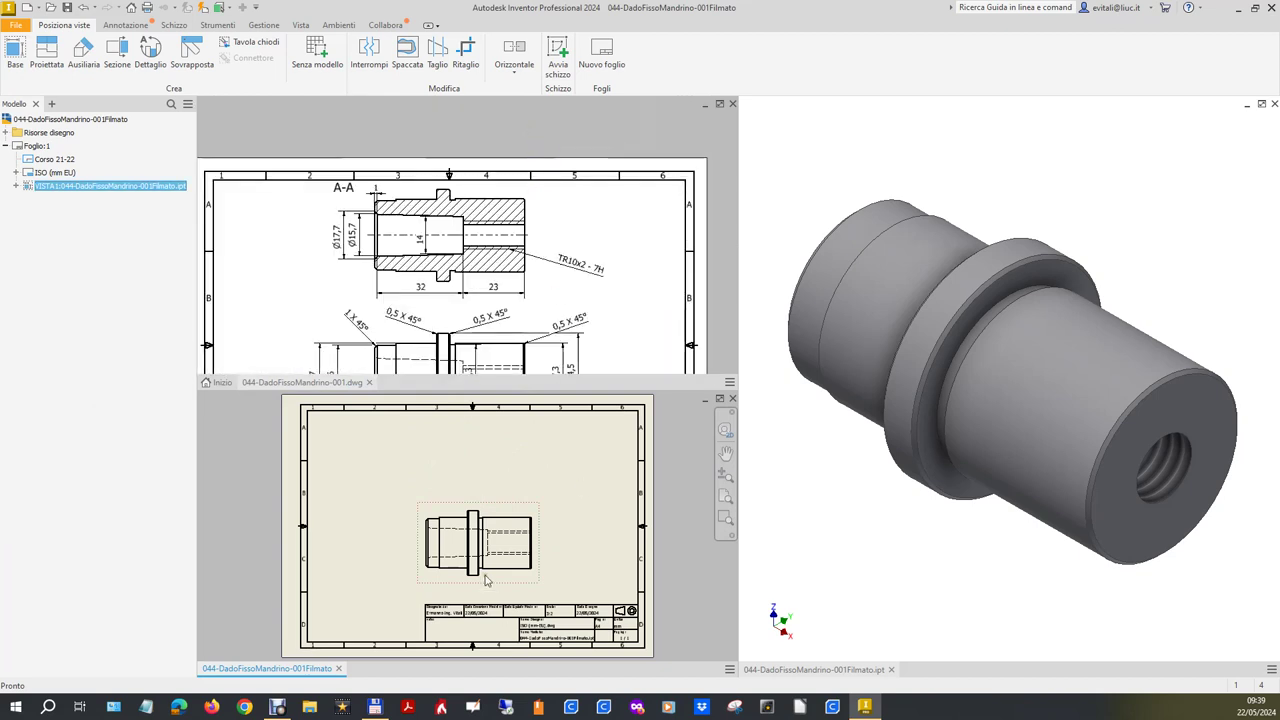
Cut section A-A horizontally through the base view and place it above.
left_click(117, 52)
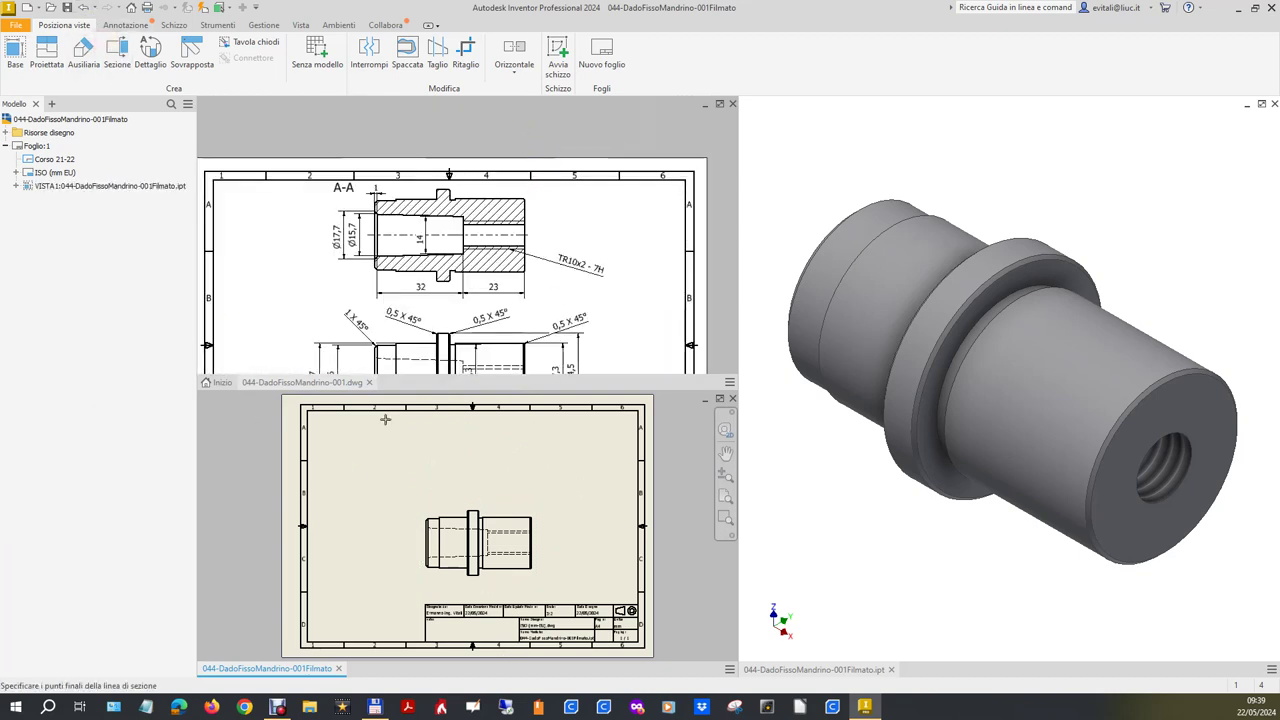
left_click(394, 543)
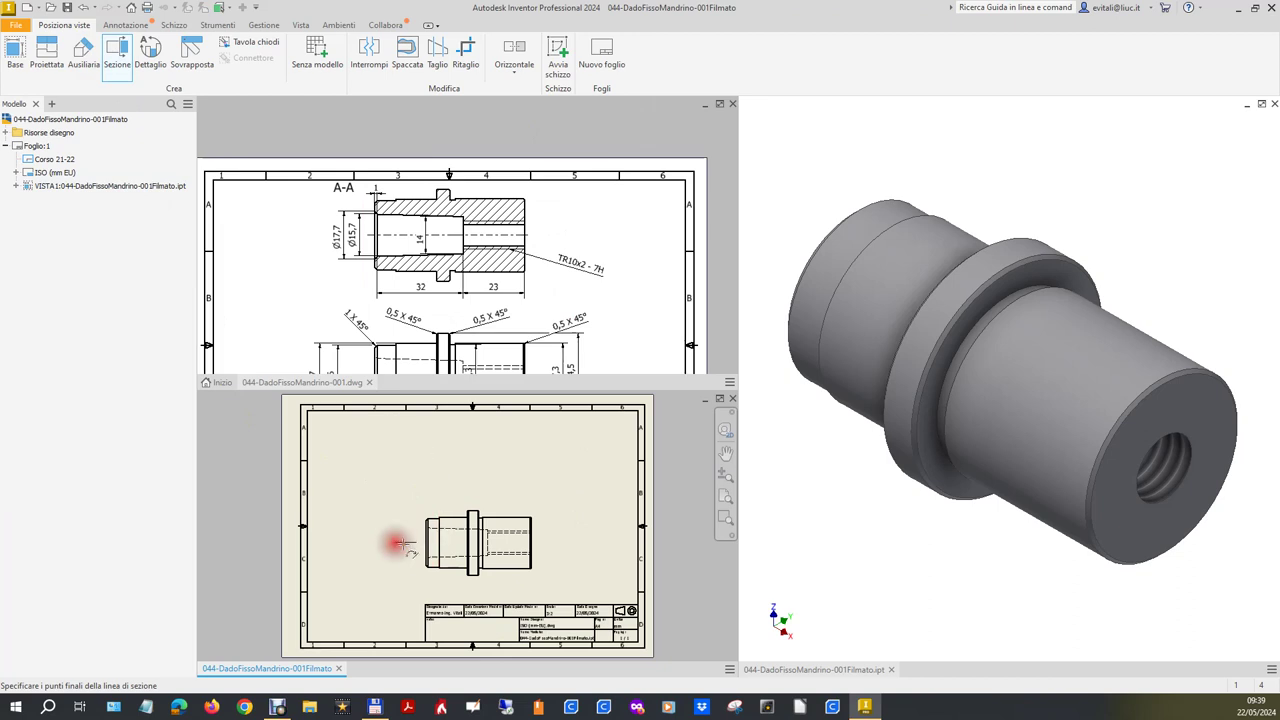
left_click(566, 543)
right_click(571, 480)
left_click(597, 472)
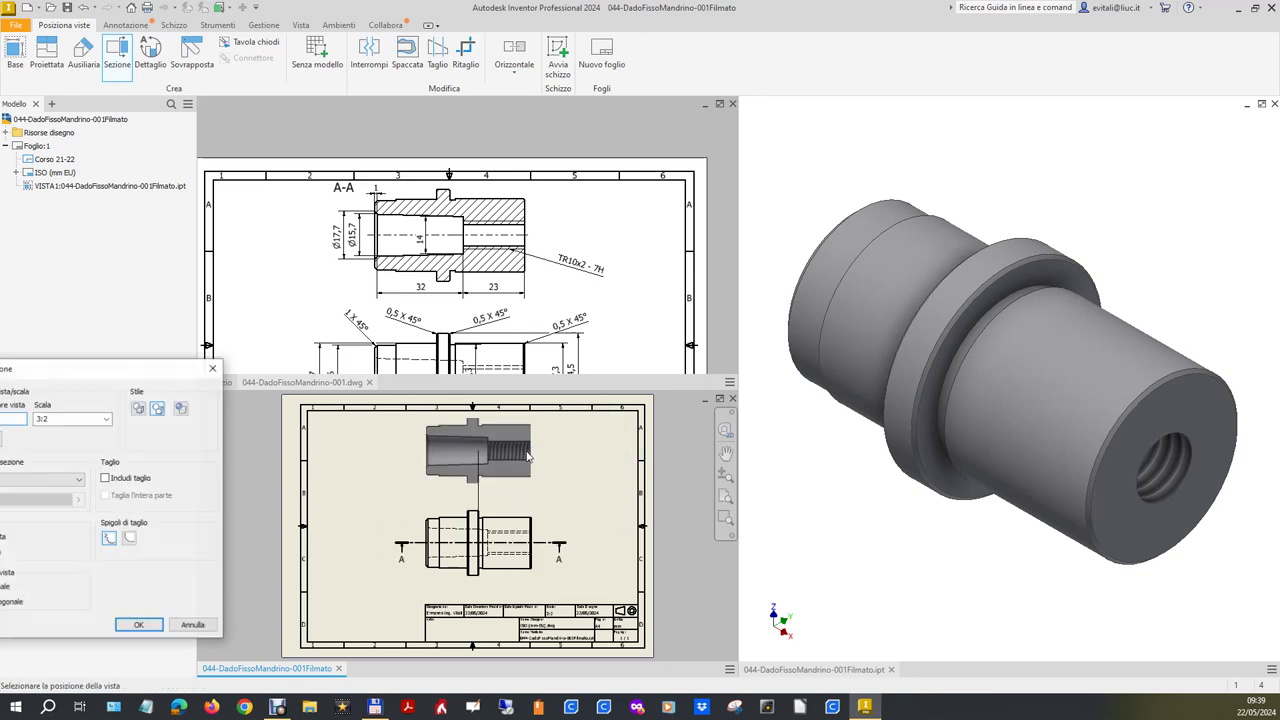
left_click(527, 457)
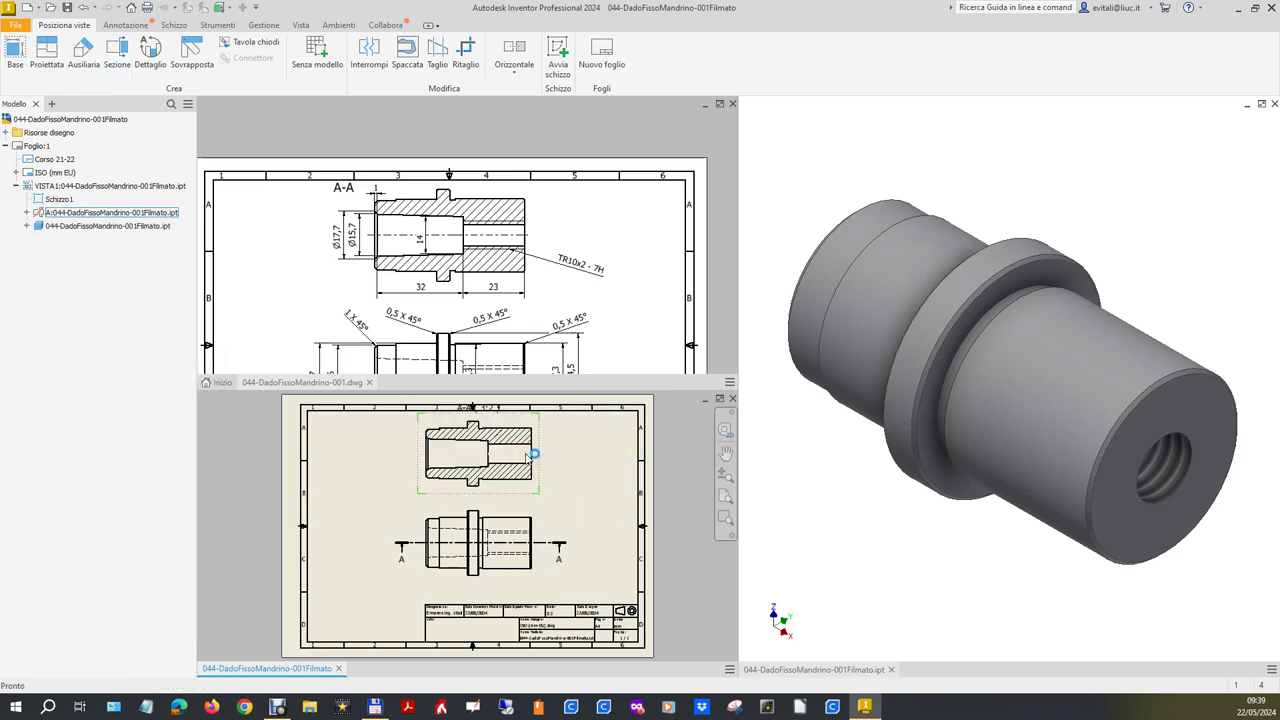
Move the A-A label to the left and zoom in on the section.
scroll(476, 401, "up", 5)
left_click_drag(452, 437, 228, 476)
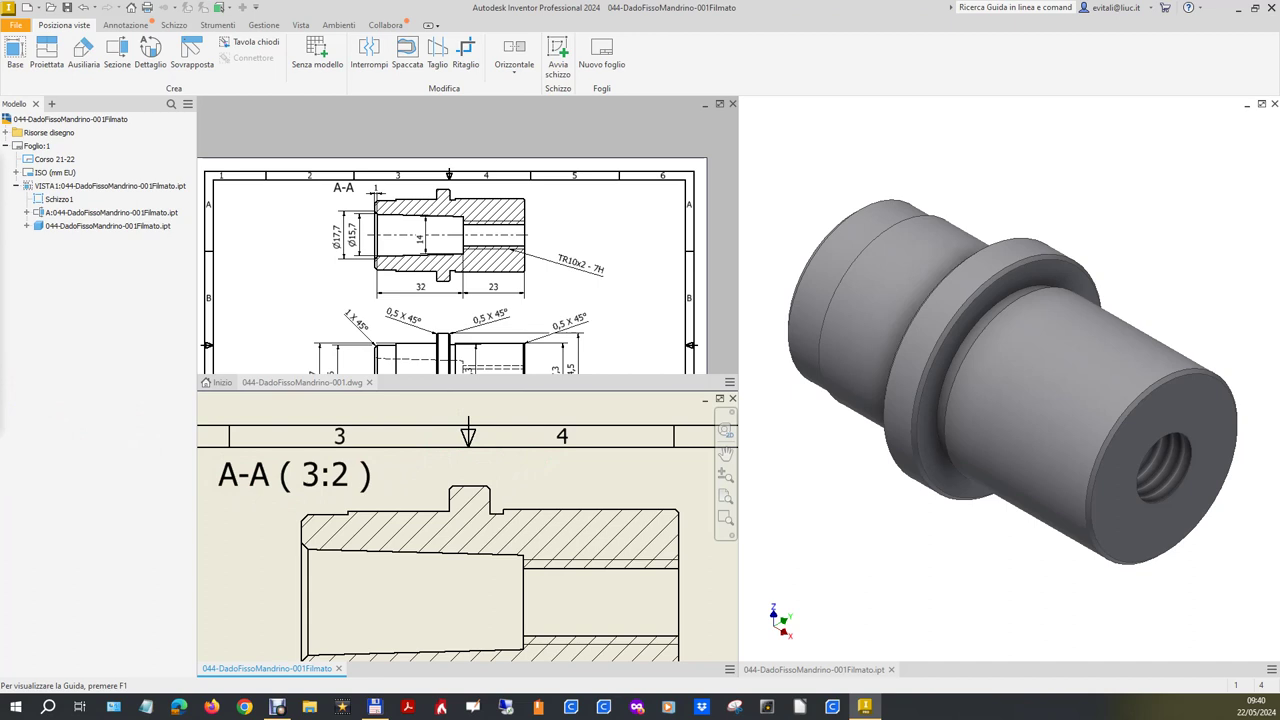
scroll(534, 480, "down", 5)
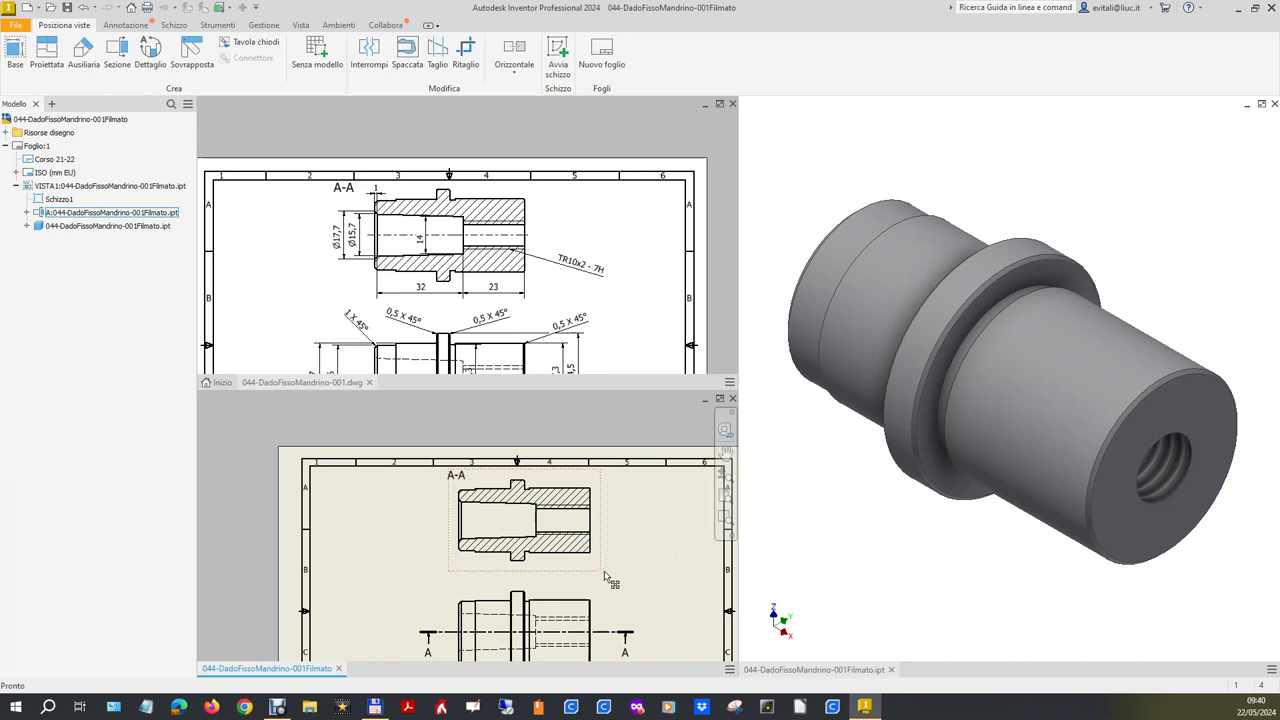
scroll(553, 556, "down", 2)
scroll(543, 590, "up", 3)
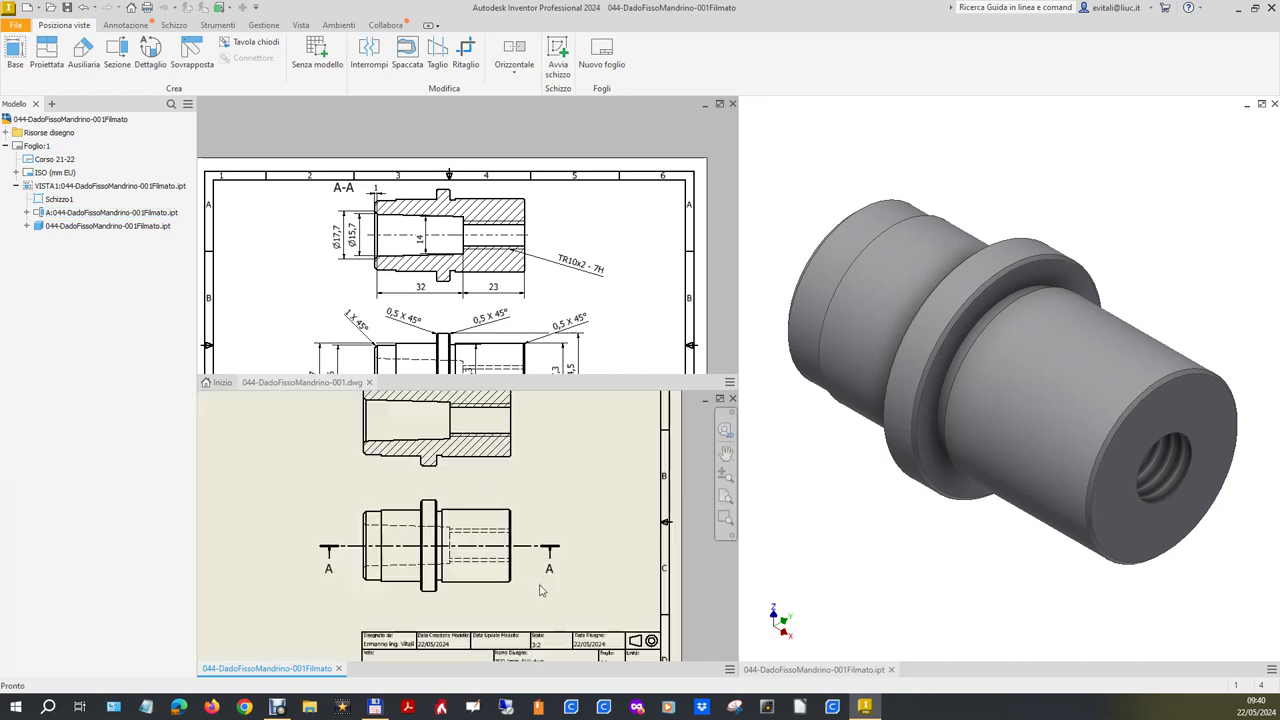
scroll(503, 555, "down", 2)
scroll(503, 468, "up", 3)
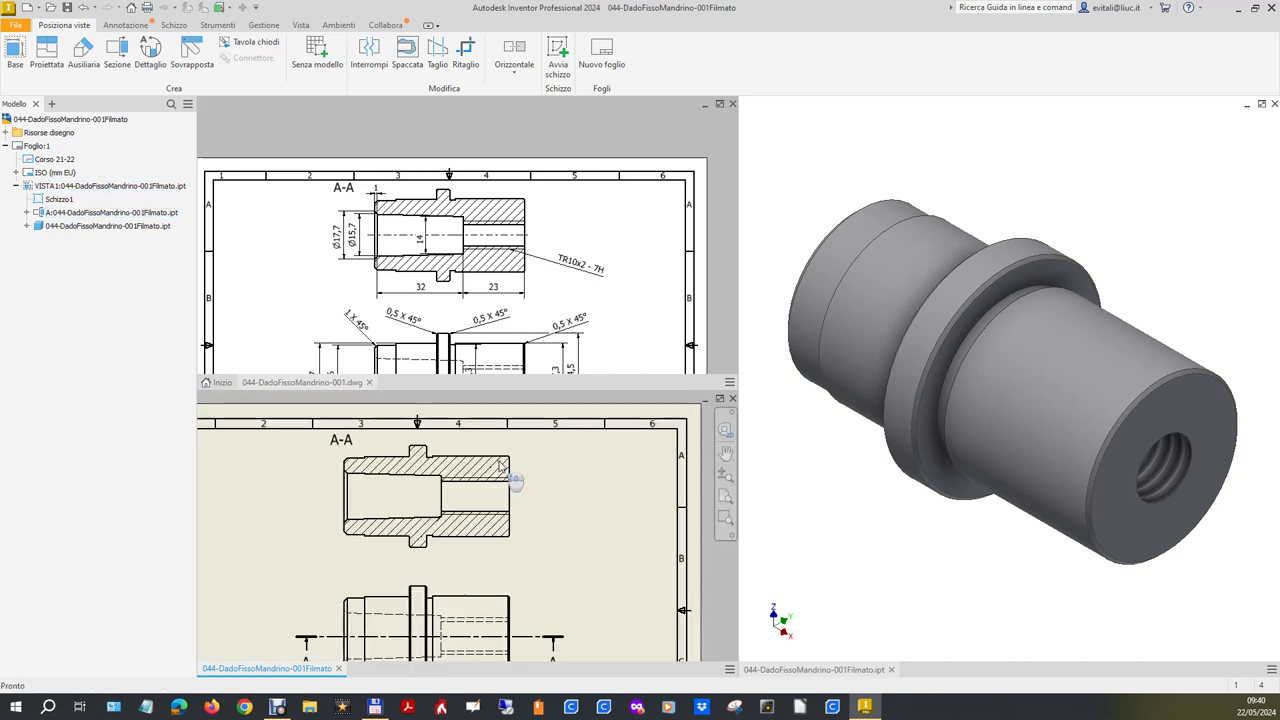
scroll(502, 466, "up", 2)
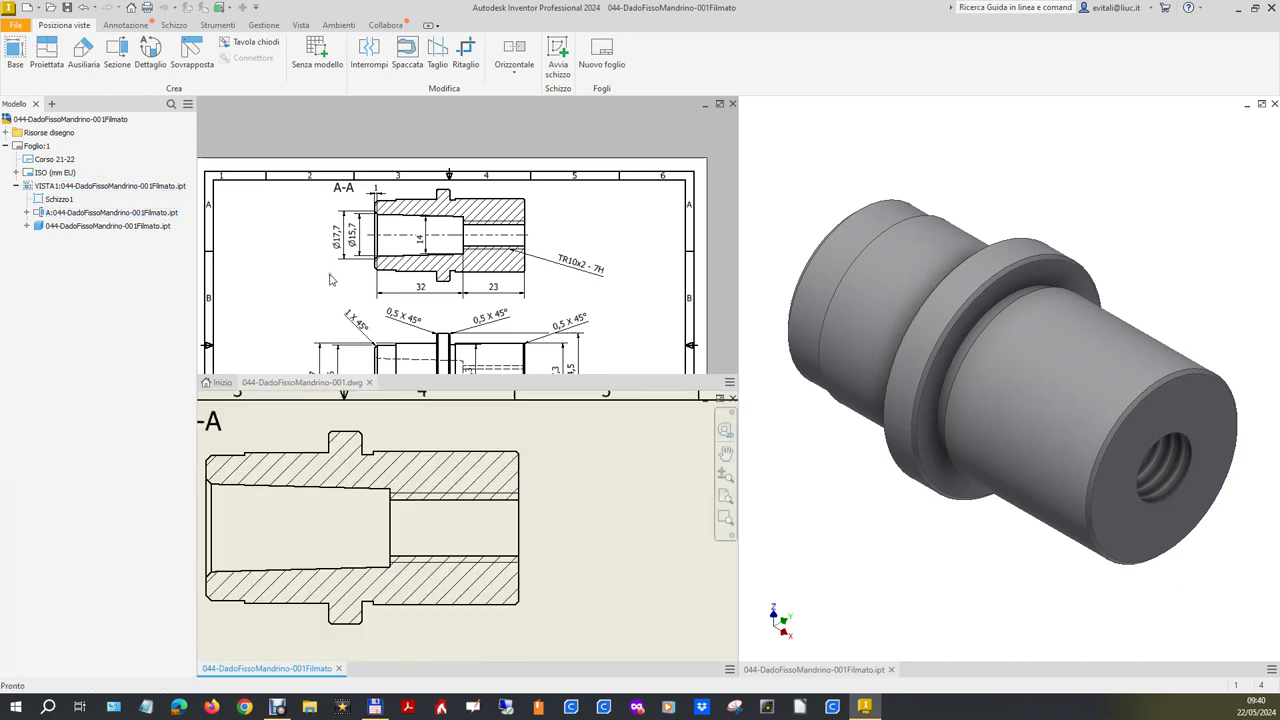
Add a centreline between the edges of section A-A.
left_click(130, 26)
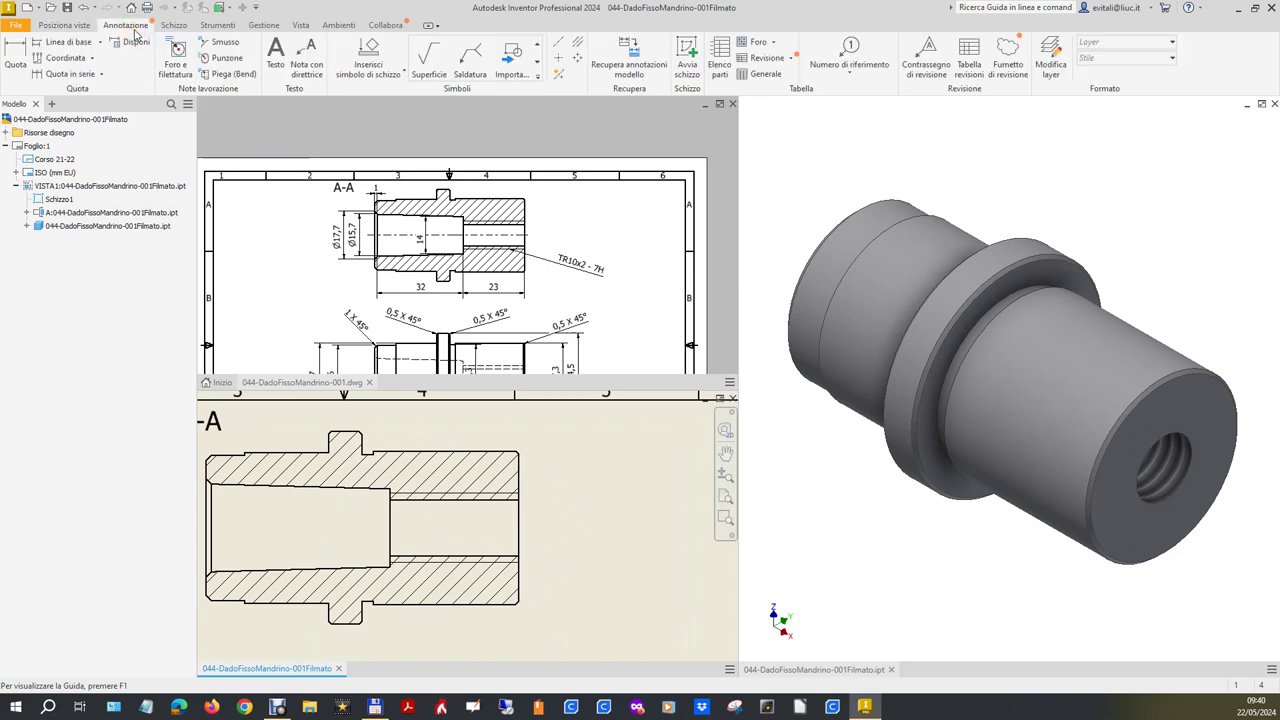
left_click(578, 44)
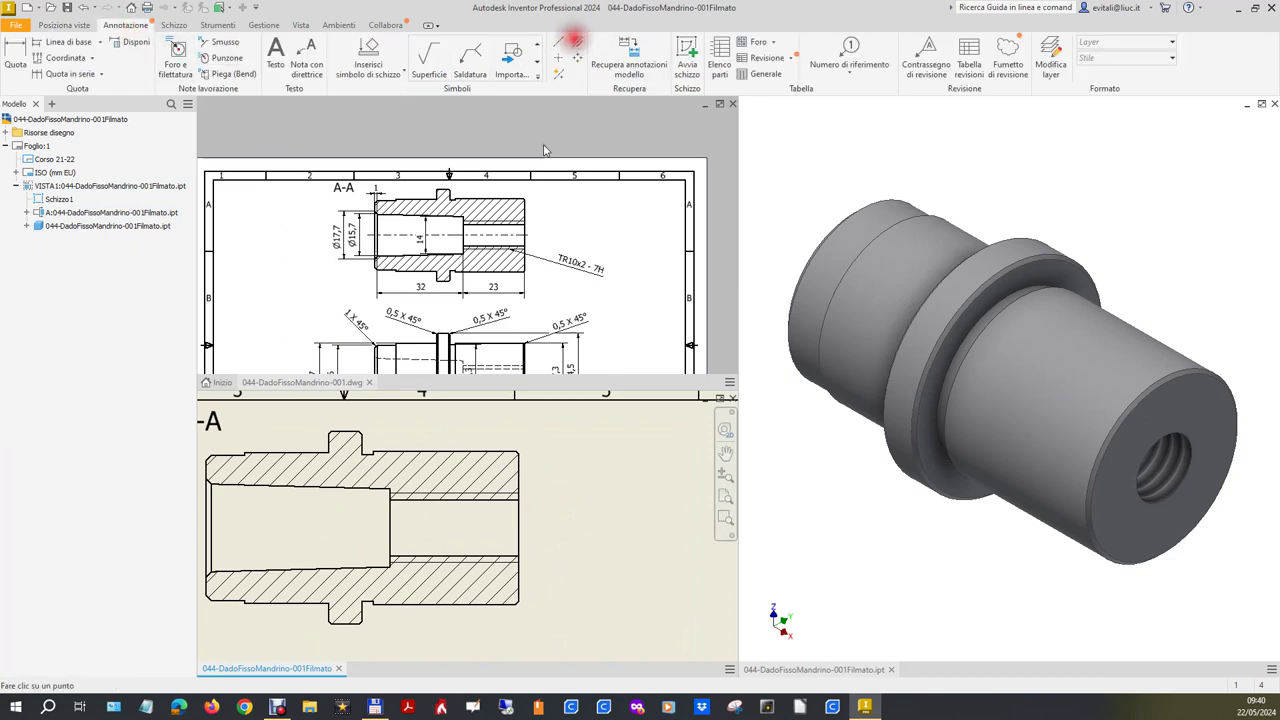
left_click(468, 453)
left_click(478, 603)
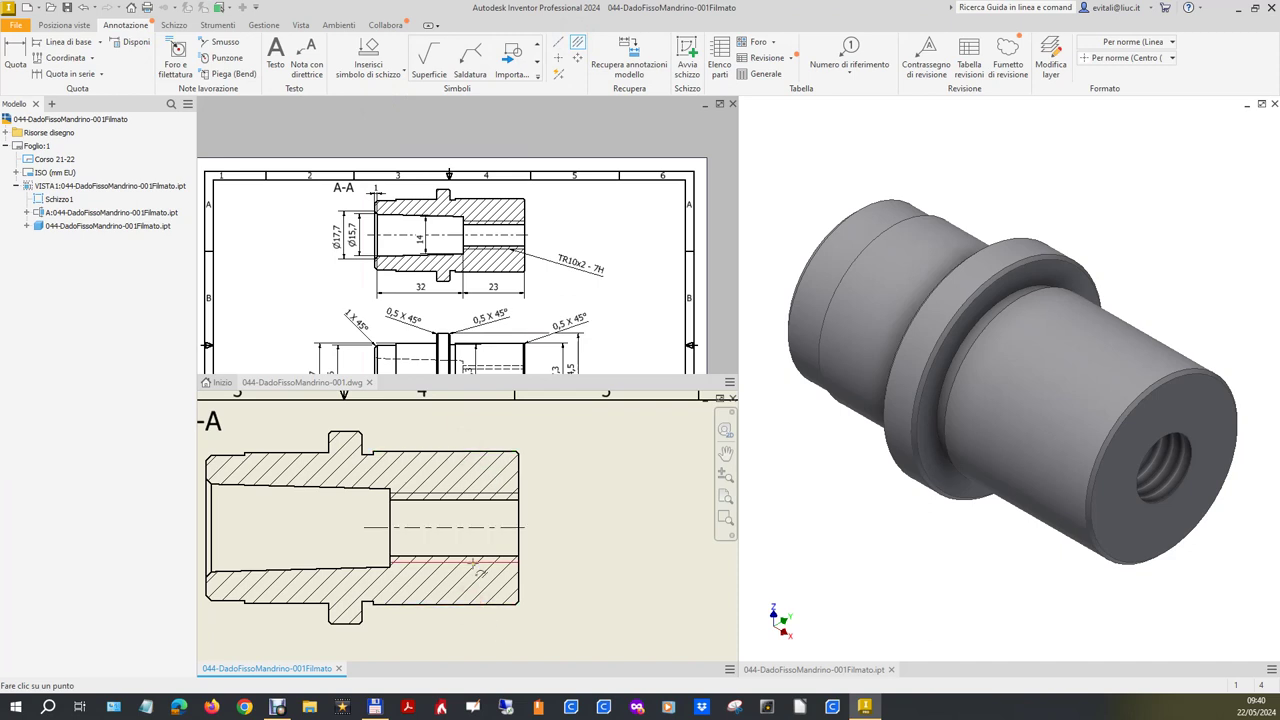
left_click(357, 523)
left_click(172, 535)
left_click(634, 566)
Add the TR10x2 - 7H thread note on the bore and begin the thread-length dimension.
scroll(589, 549, "down", 3)
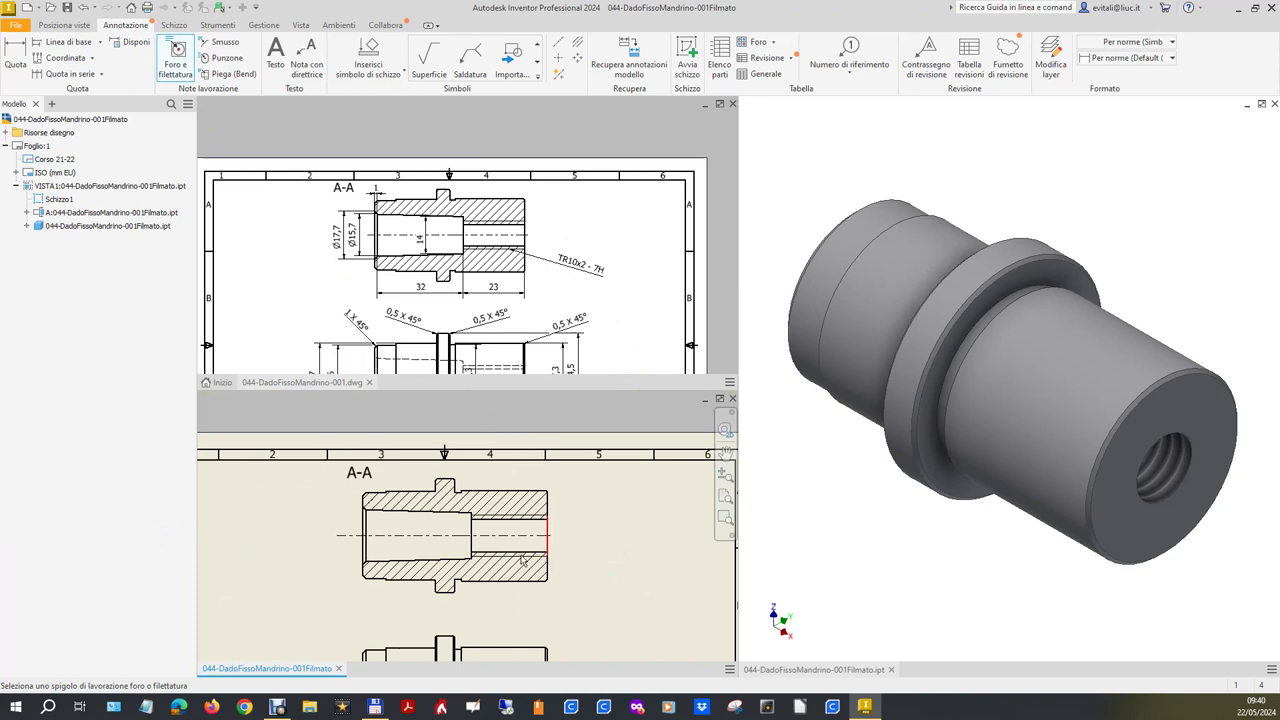
scroll(529, 569, "down", 3)
left_click(525, 538)
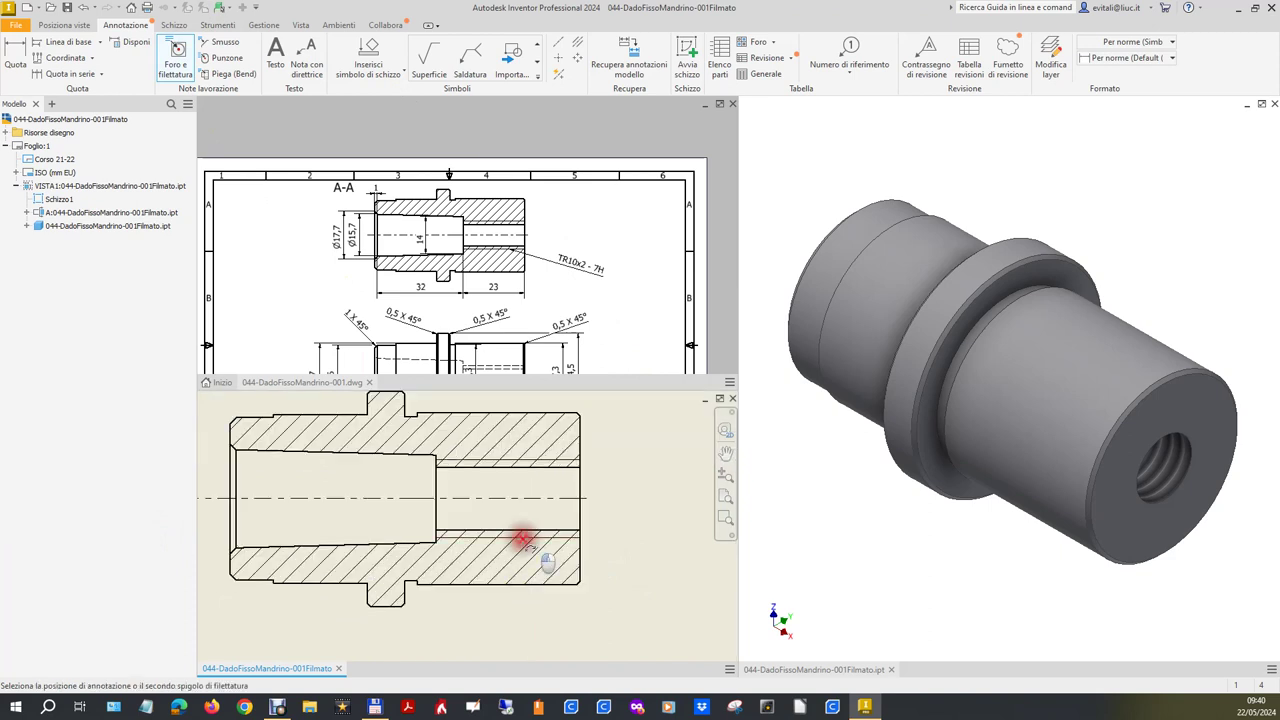
left_click(590, 571)
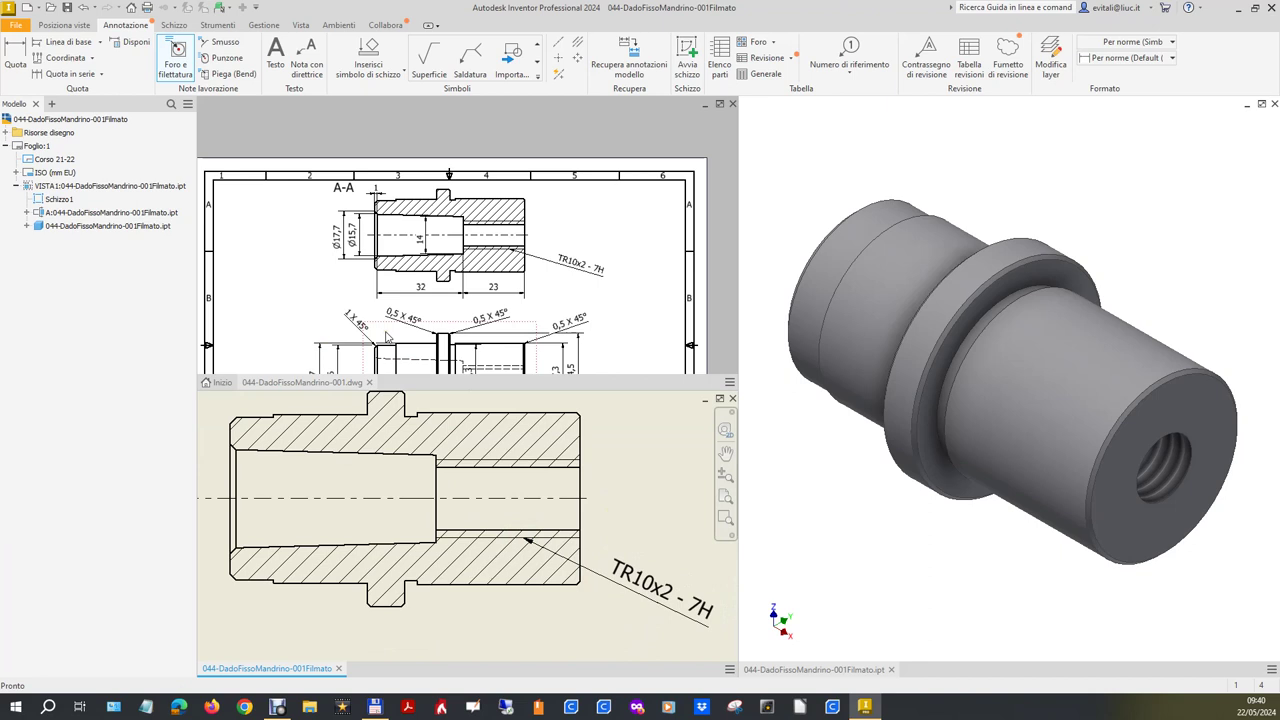
left_click(15, 58)
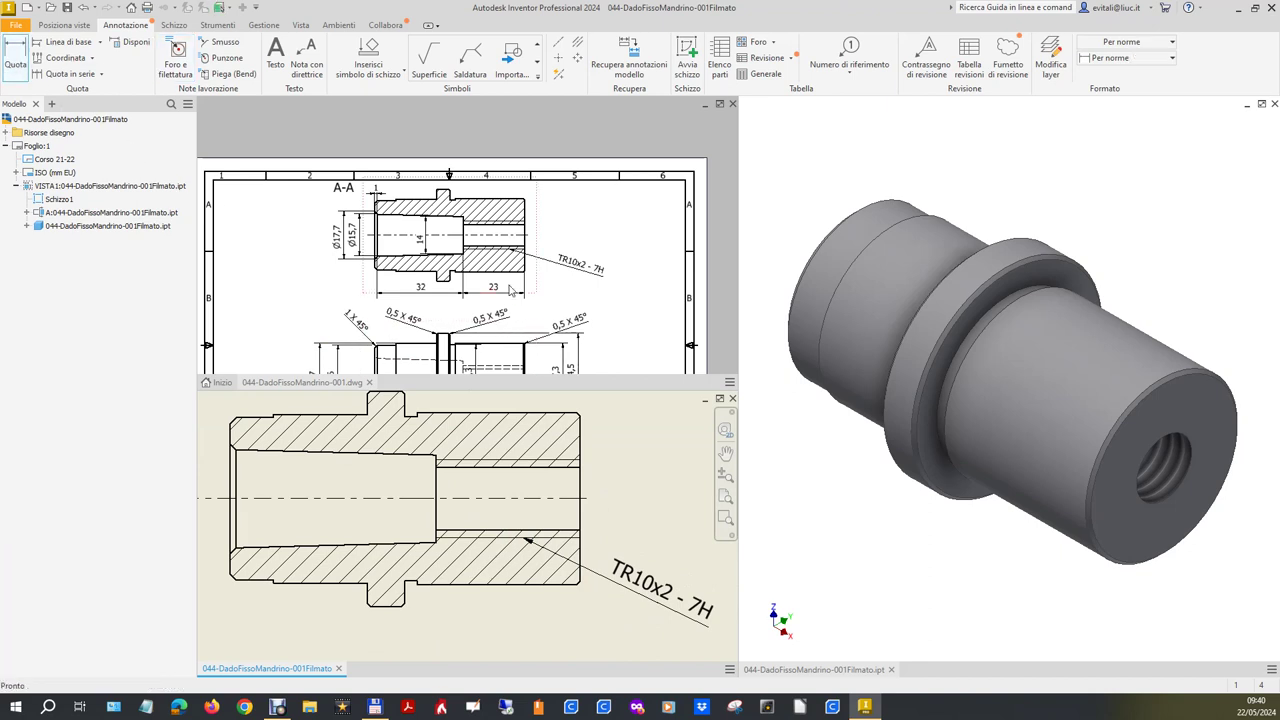
left_click(517, 530)
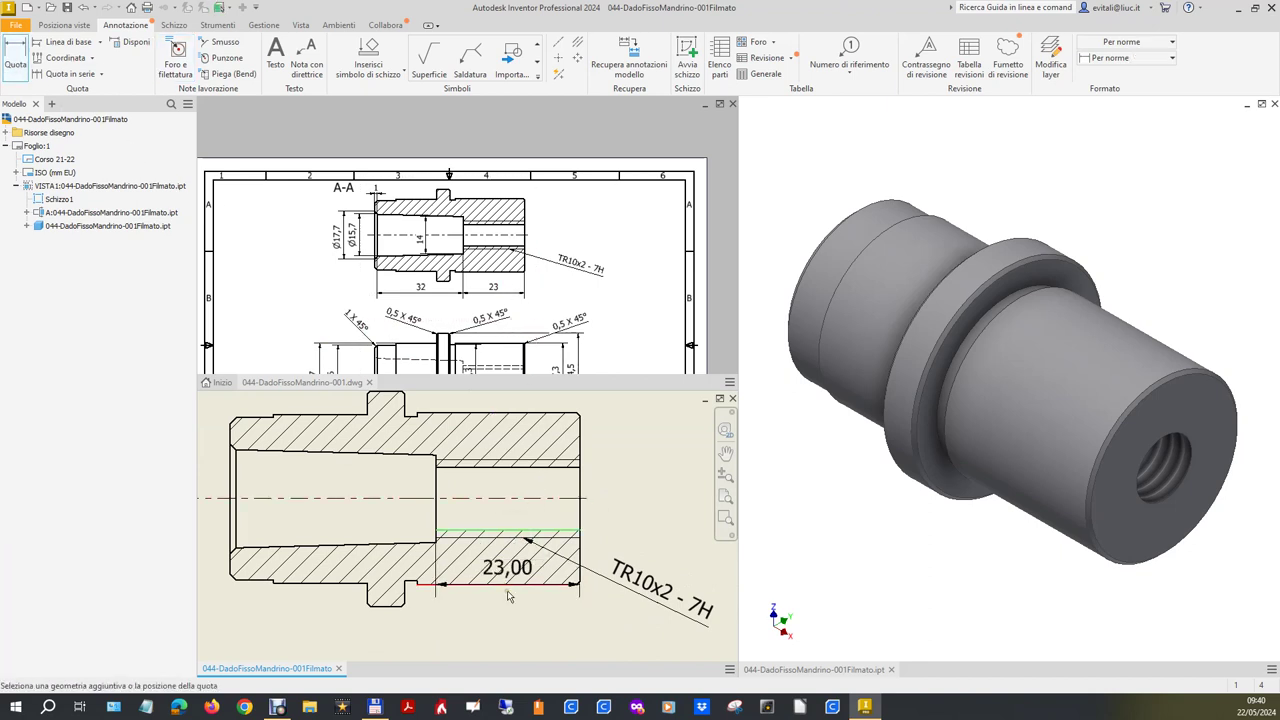
scroll(497, 495, "up", 2)
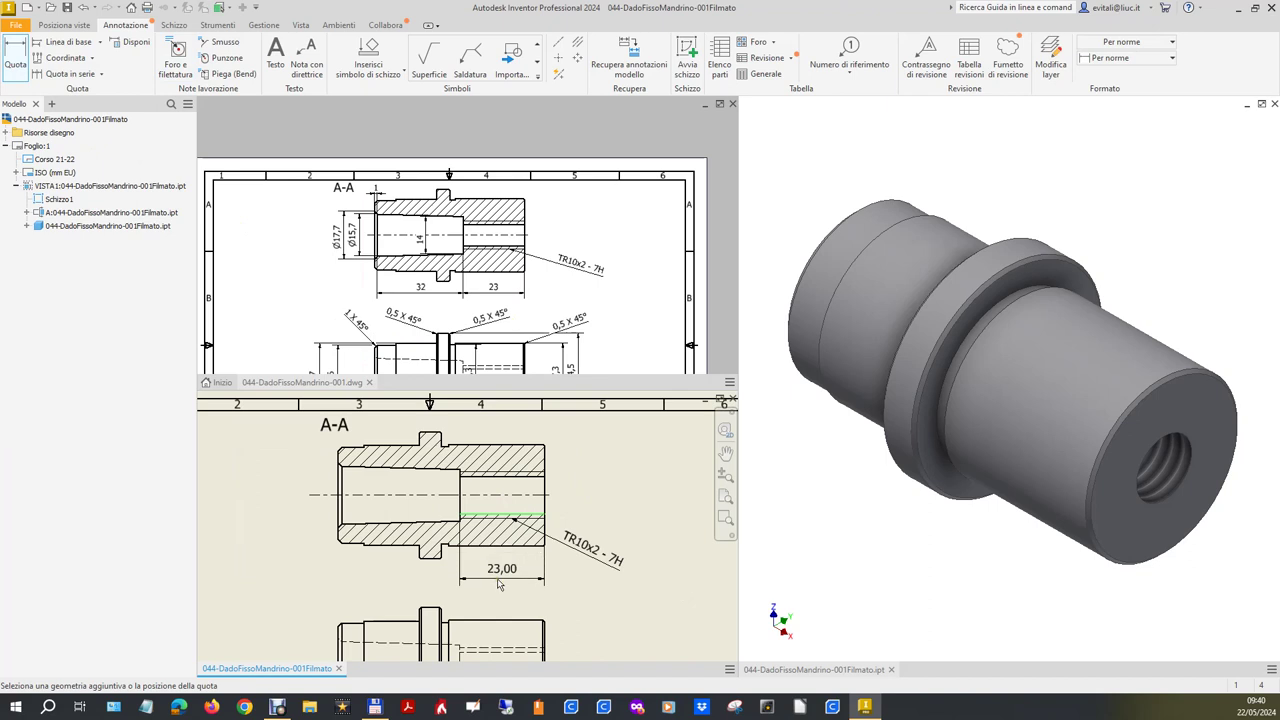
Place the 23,00 thread-length dimension below the section with edit-on-creation turned off.
left_click(499, 584)
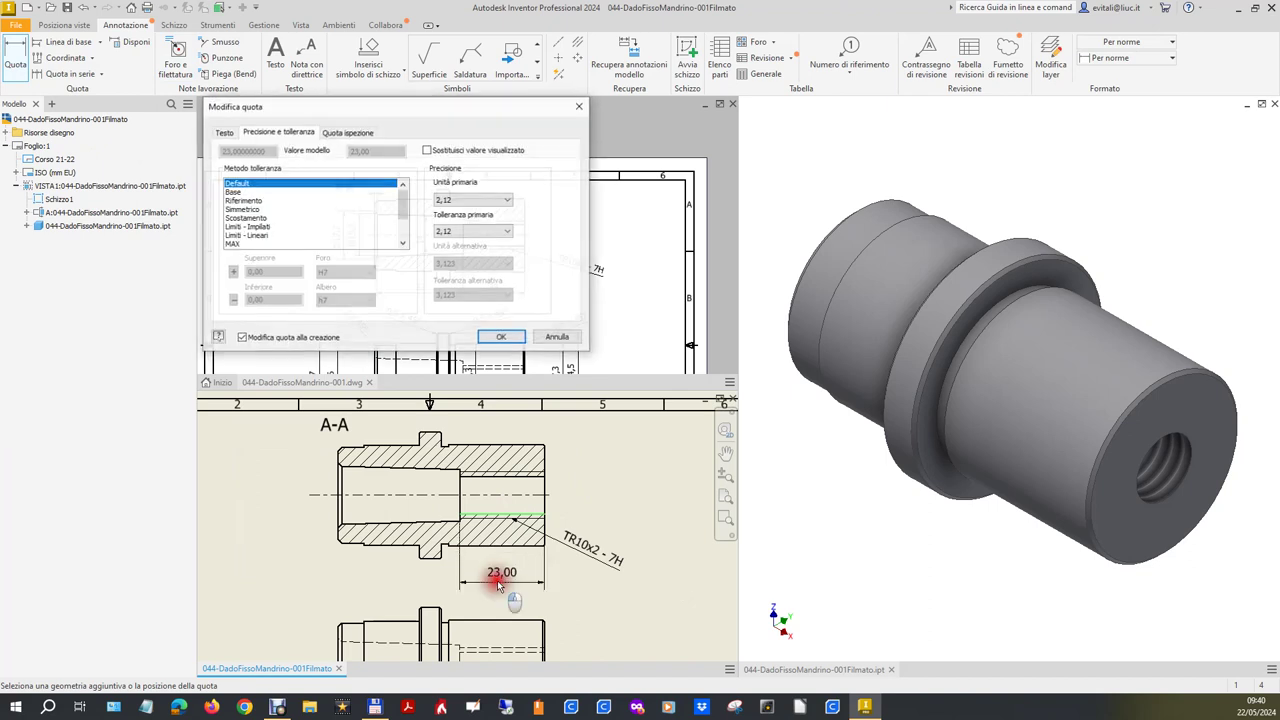
left_click(497, 338)
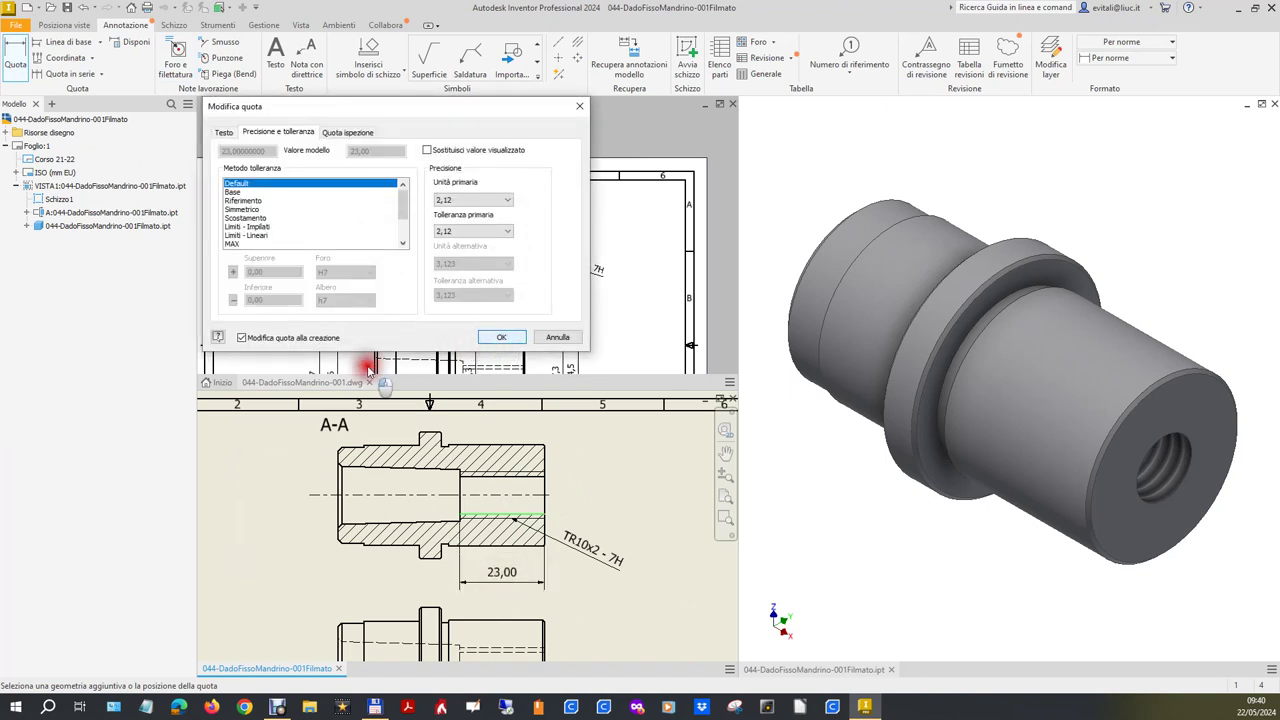
left_click(242, 338)
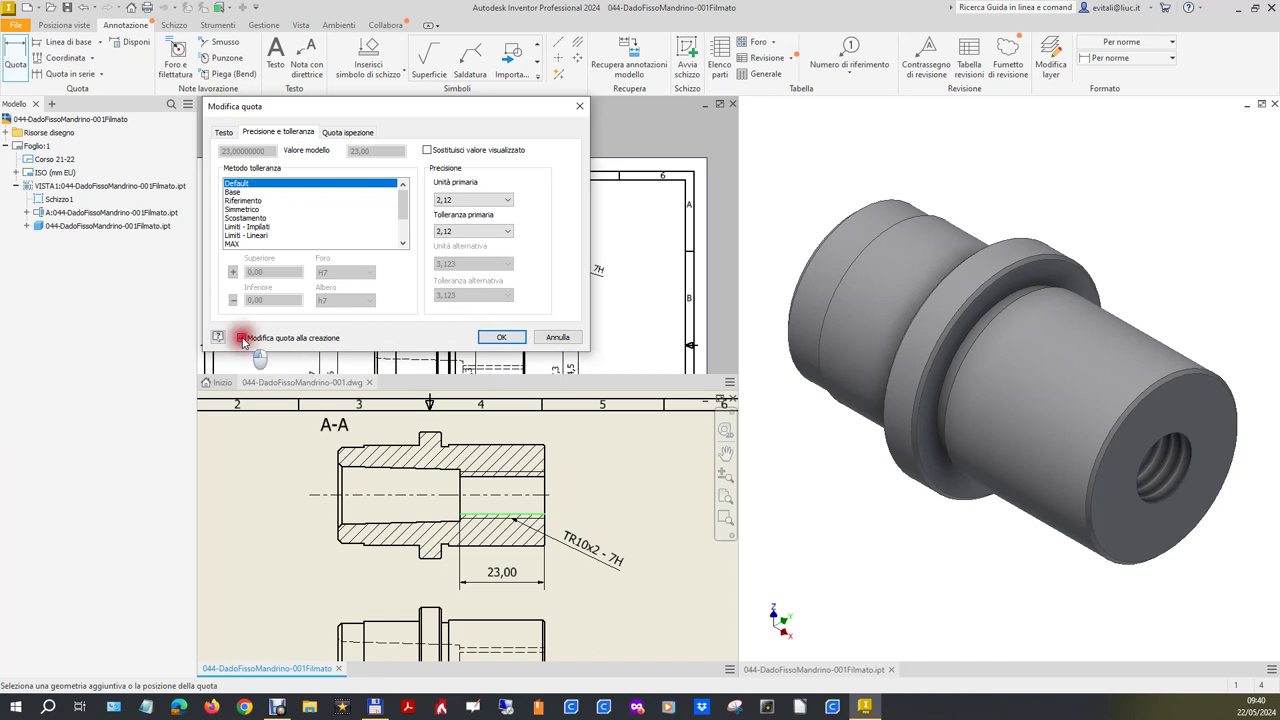
left_click(486, 338)
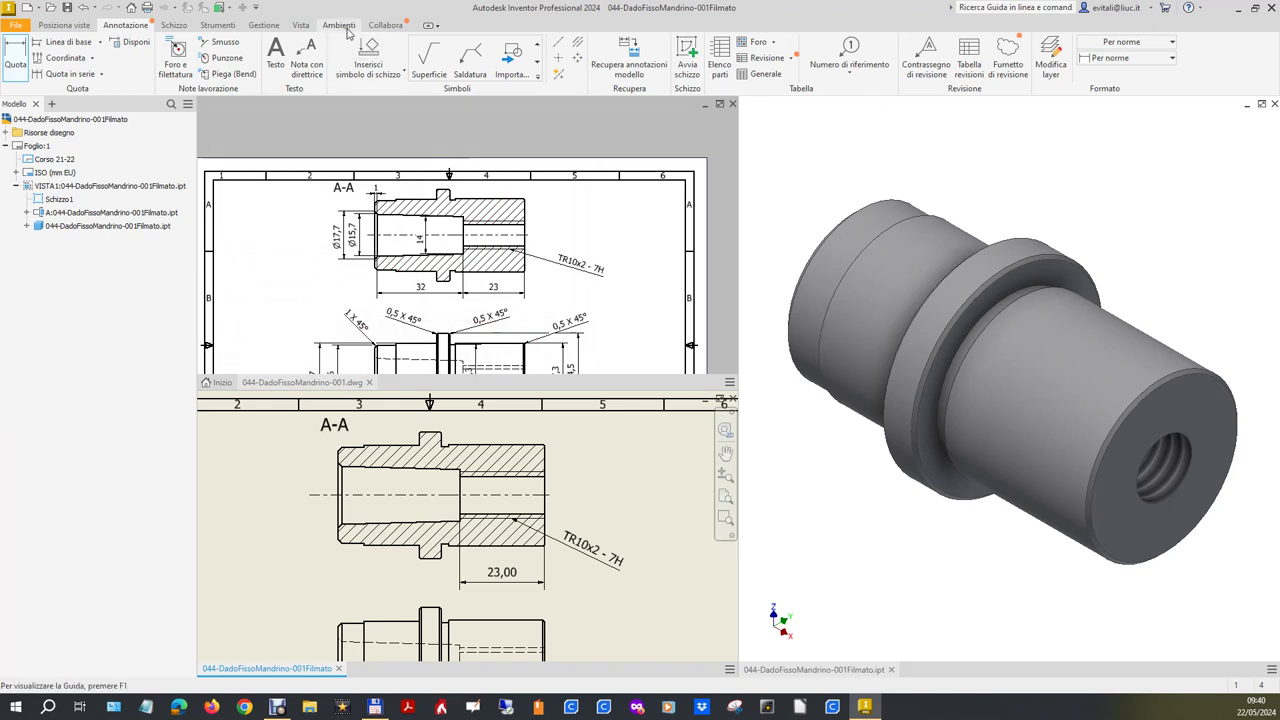
Turn off linear and angular trailing zeros in the Default (ISO) dimension style.
left_click(262, 25)
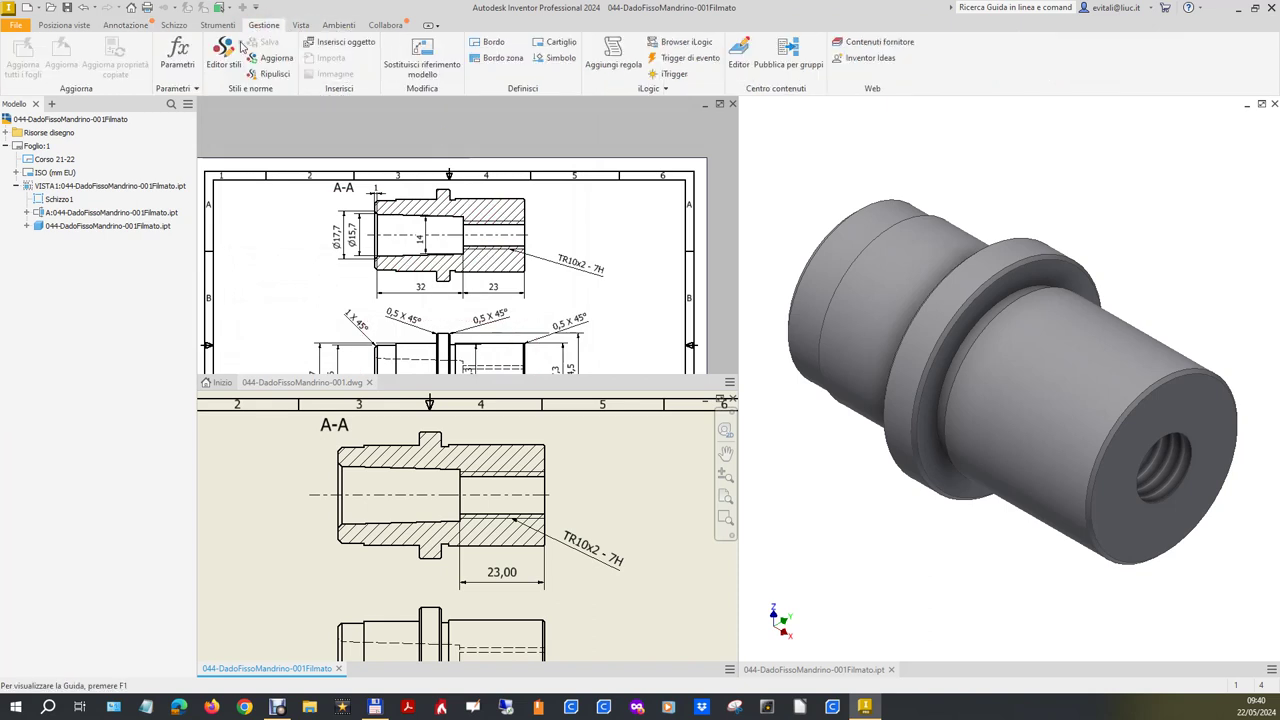
left_click(229, 55)
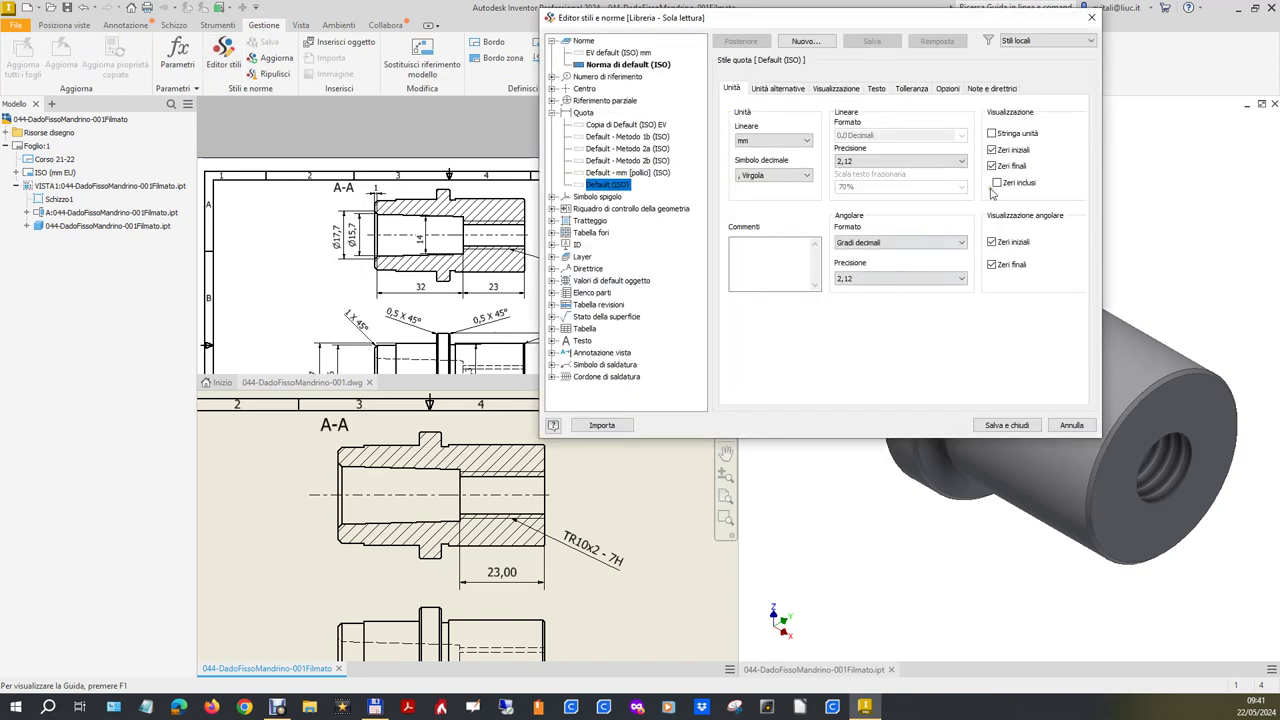
left_click(992, 166)
left_click(992, 264)
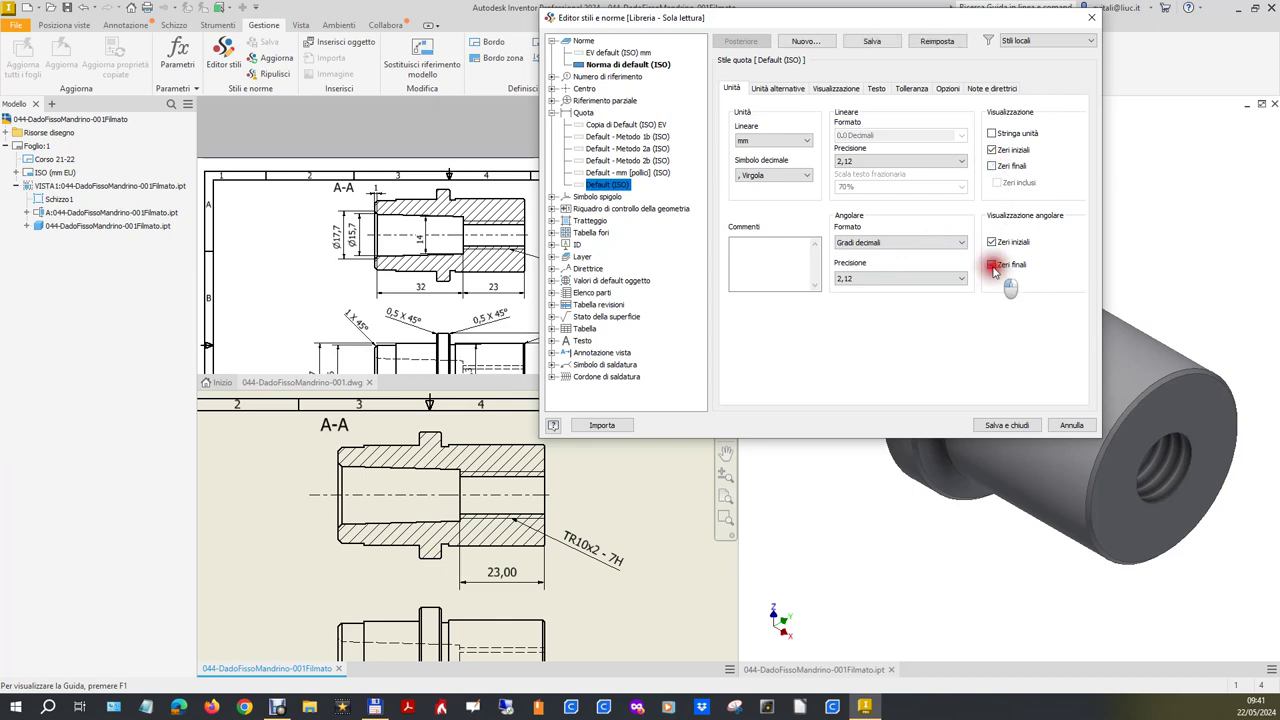
left_click(1003, 427)
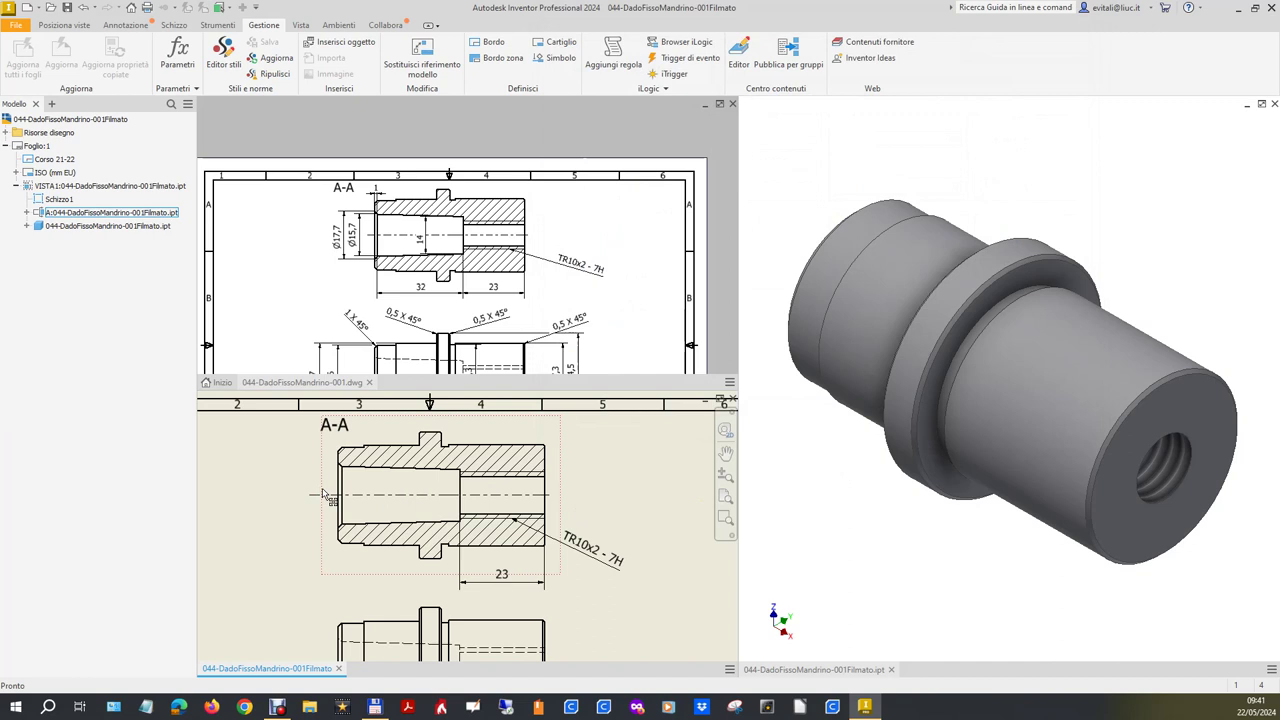
Select the base view and zoom around the sheet to review both views.
scroll(336, 494, "down", 3)
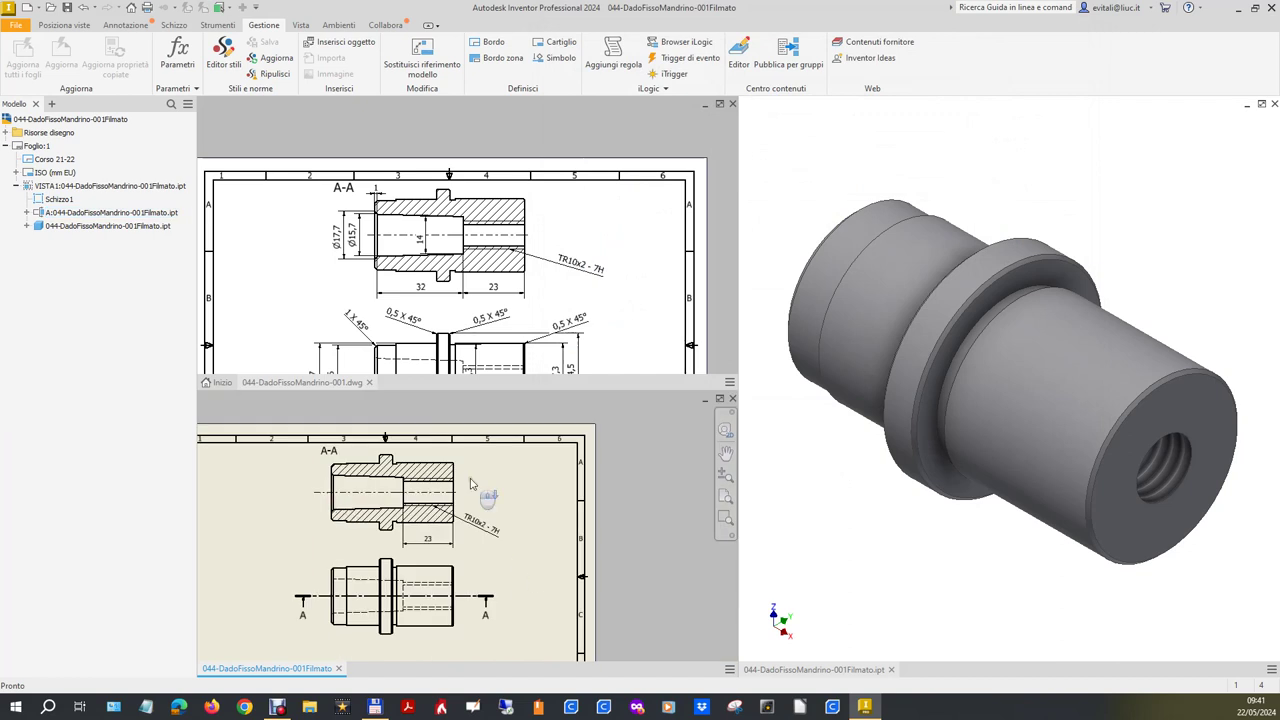
scroll(473, 484, "down", 1)
scroll(447, 541, "up", 5)
scroll(447, 541, "down", 2)
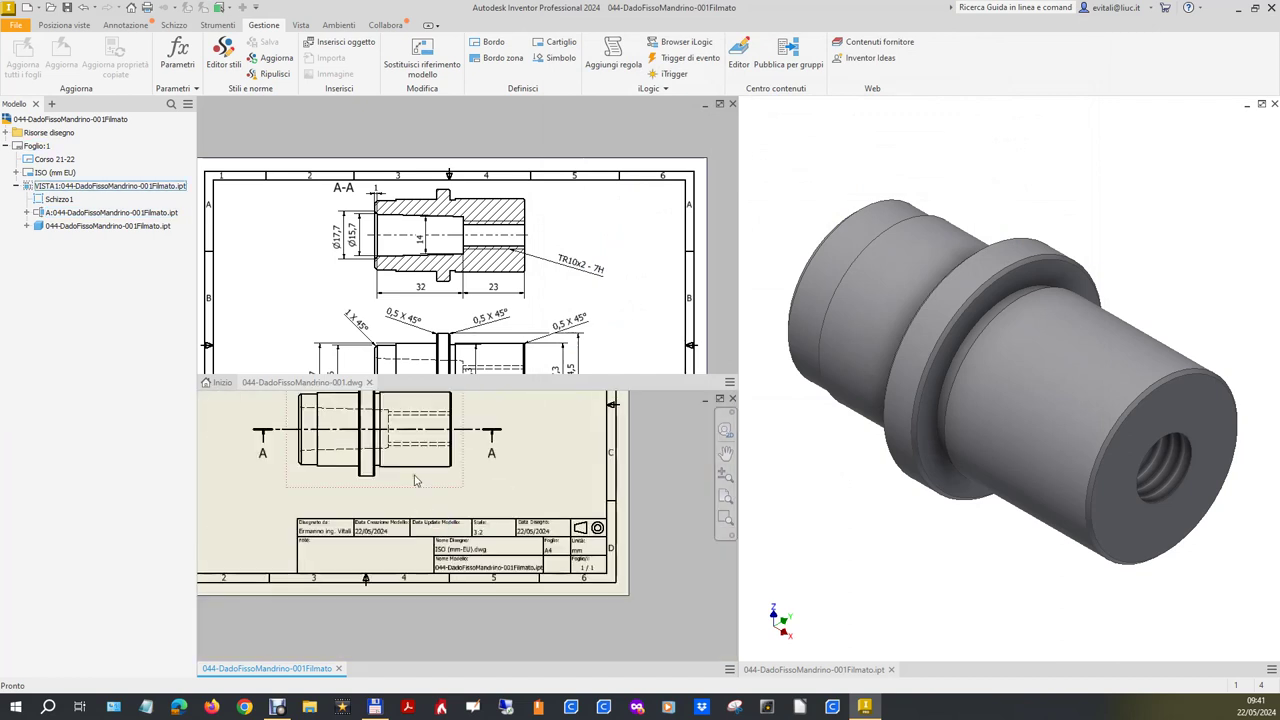
left_click(420, 495)
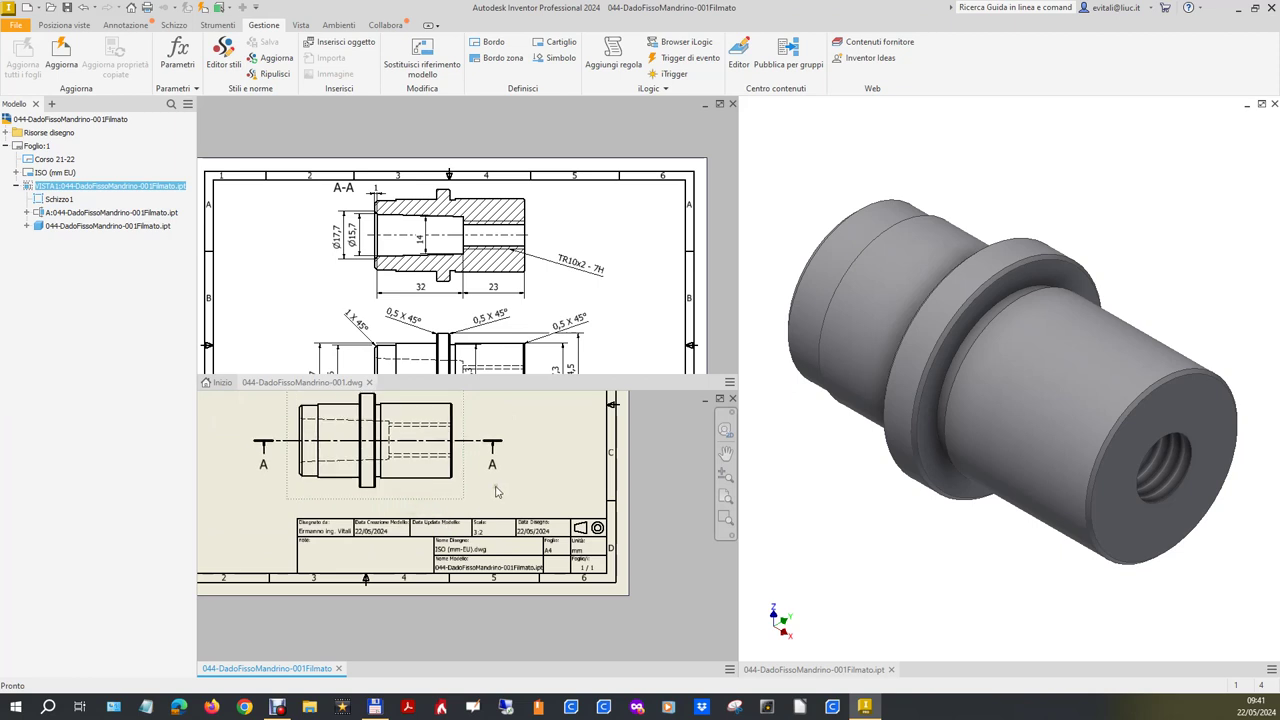
scroll(545, 424, "up", 4)
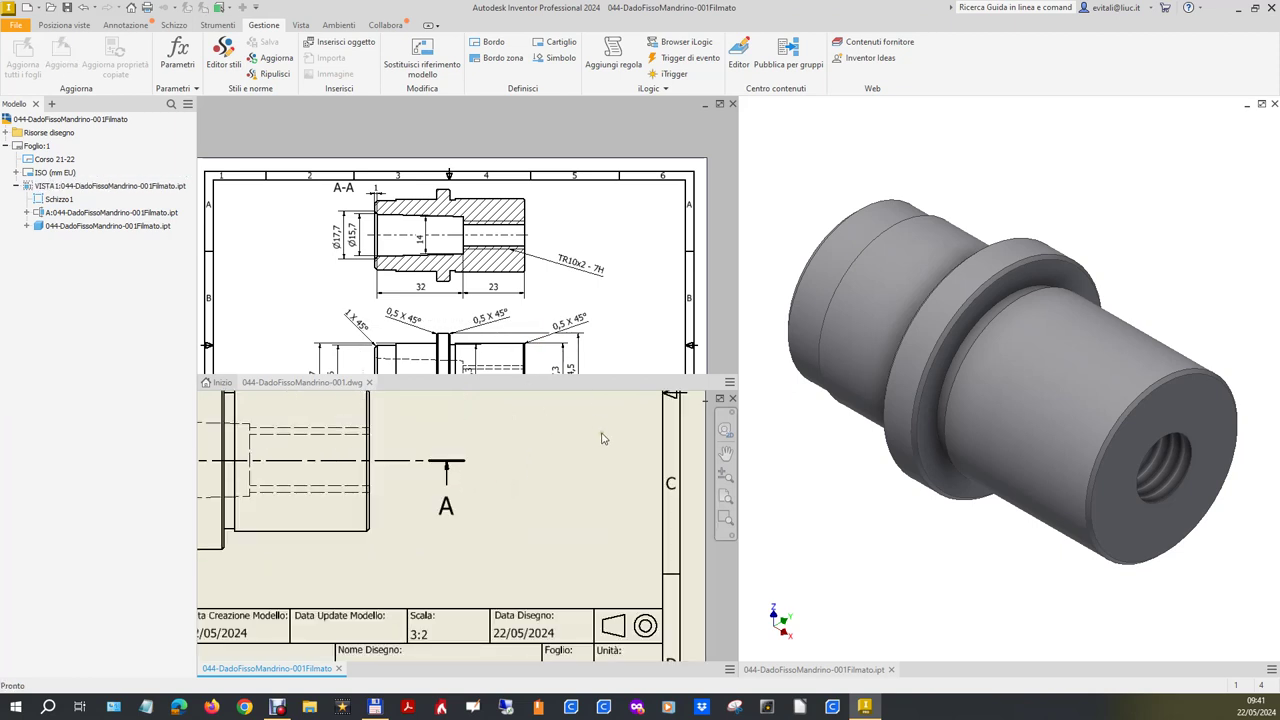
scroll(601, 437, "down", 2)
scroll(428, 529, "down", 1)
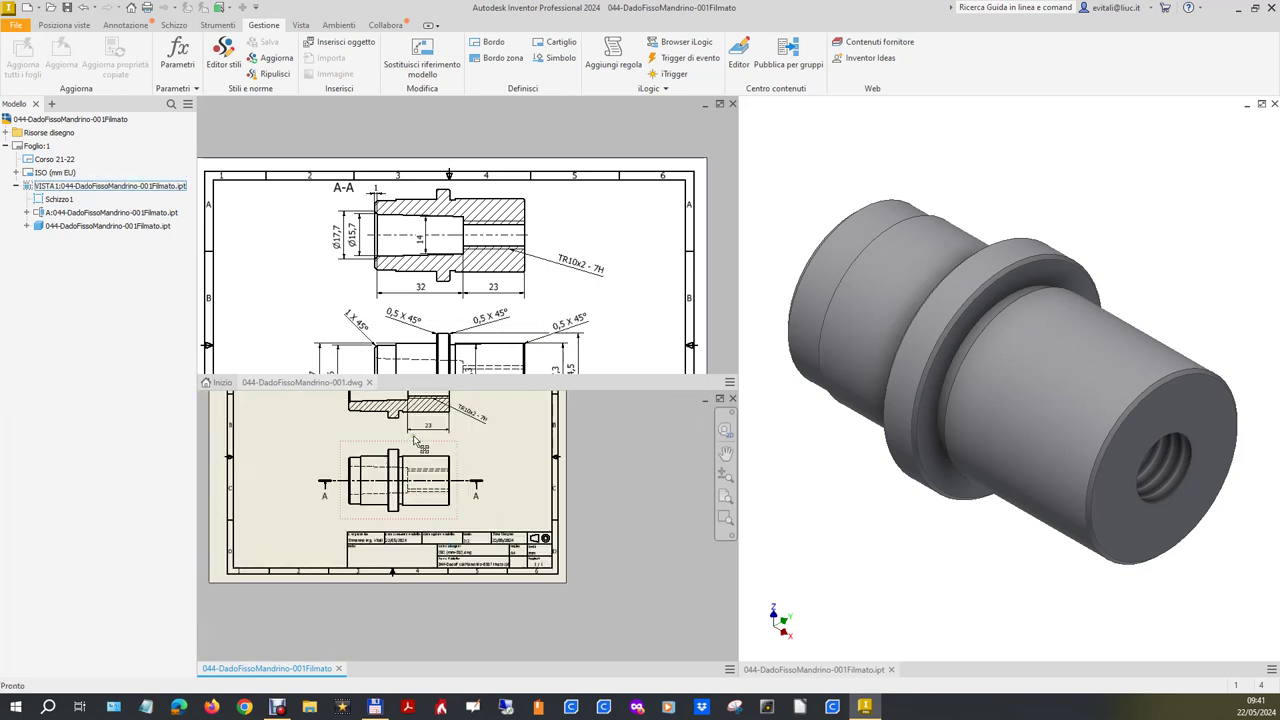
scroll(432, 448, "up", 2)
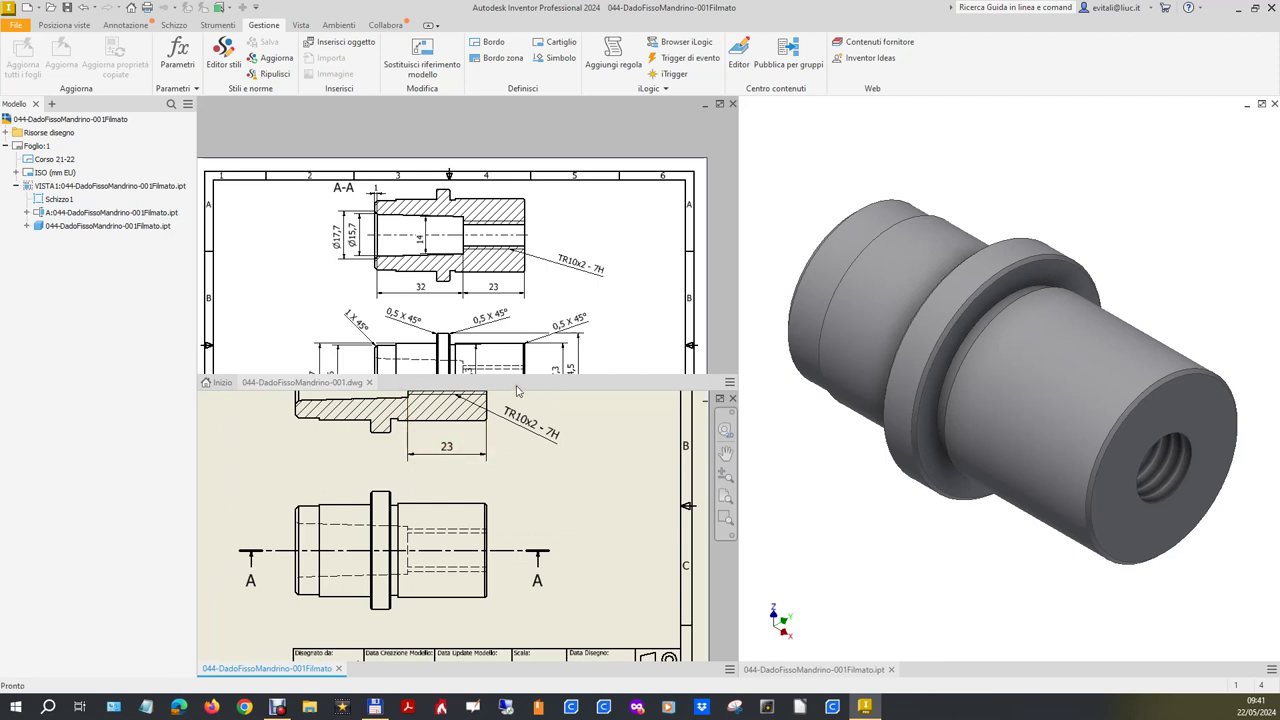
scroll(382, 250, "up", 1)
scroll(382, 250, "up", 1)
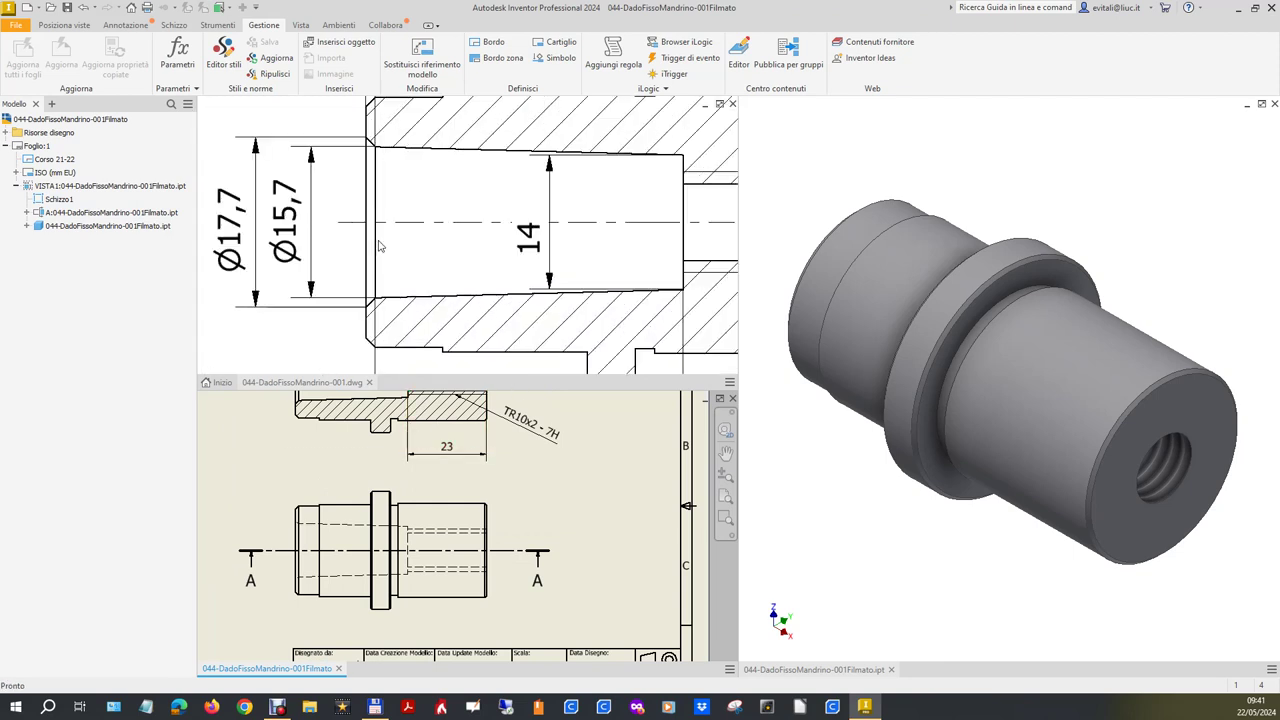
scroll(382, 248, "down", 1)
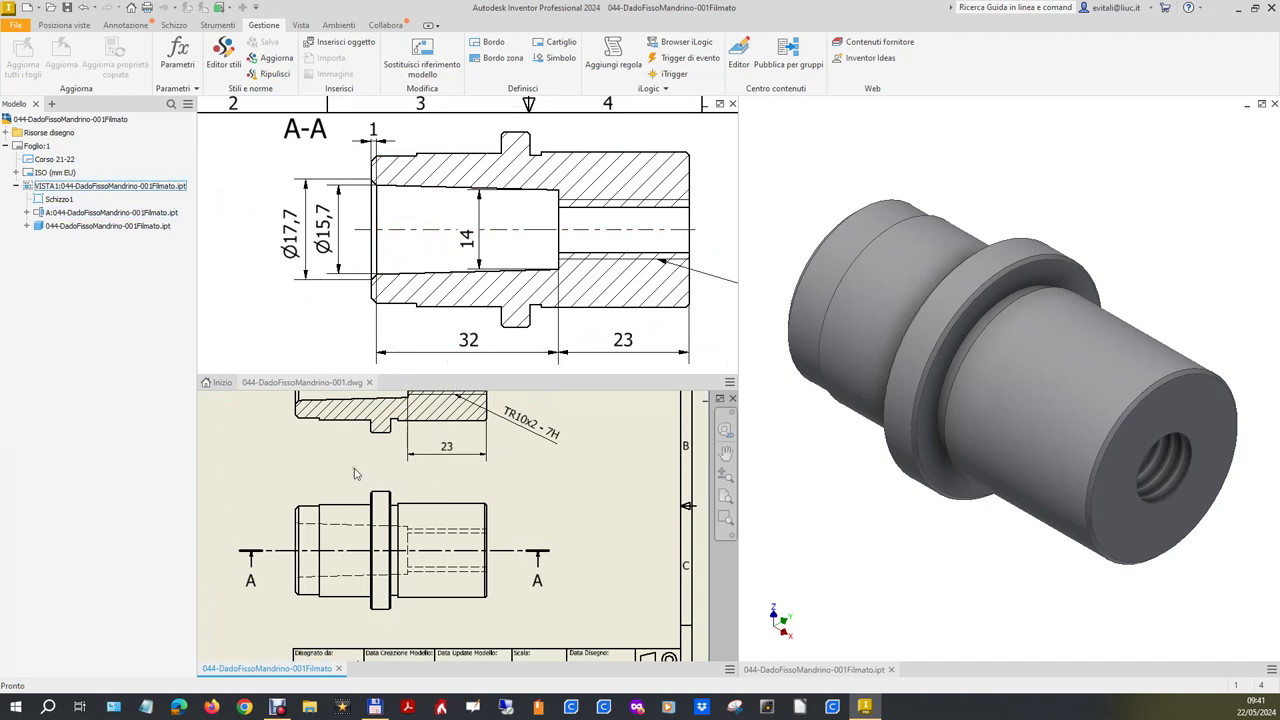
left_click(106, 25)
Dimension the 33 overall length of section A-A below the view.
left_click(15, 55)
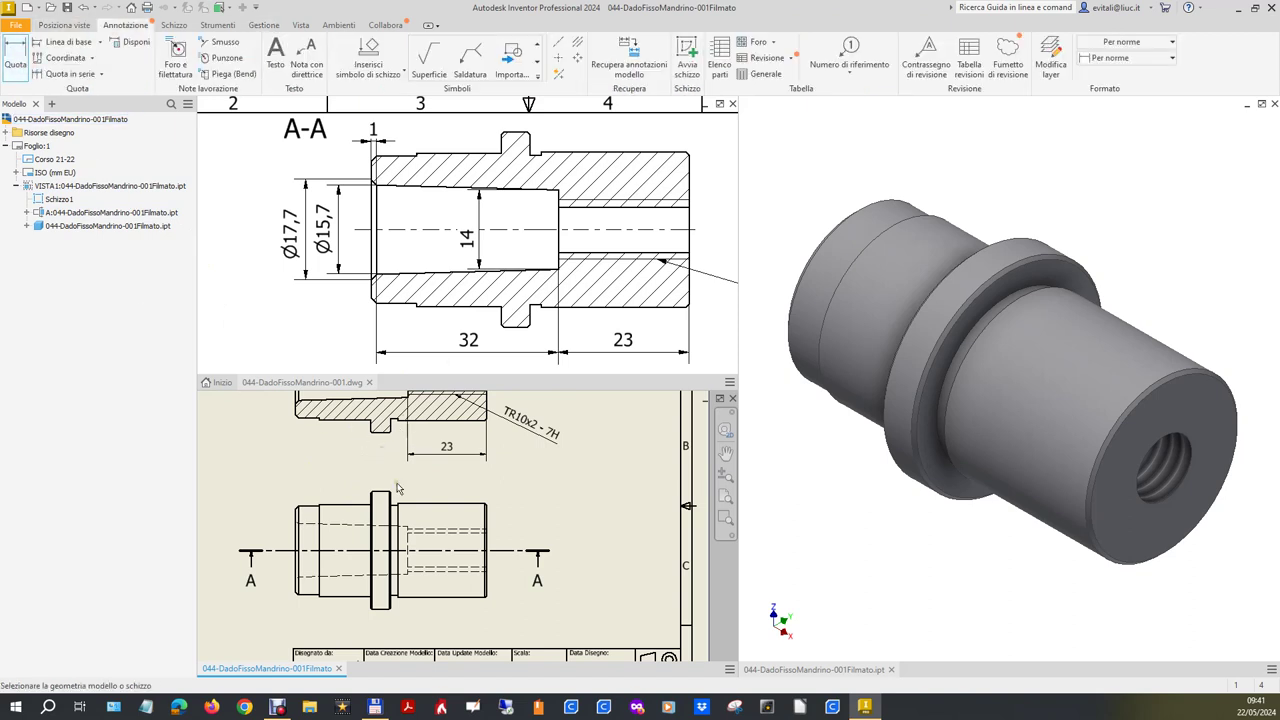
scroll(397, 488, "down", 3)
scroll(398, 424, "up", 5)
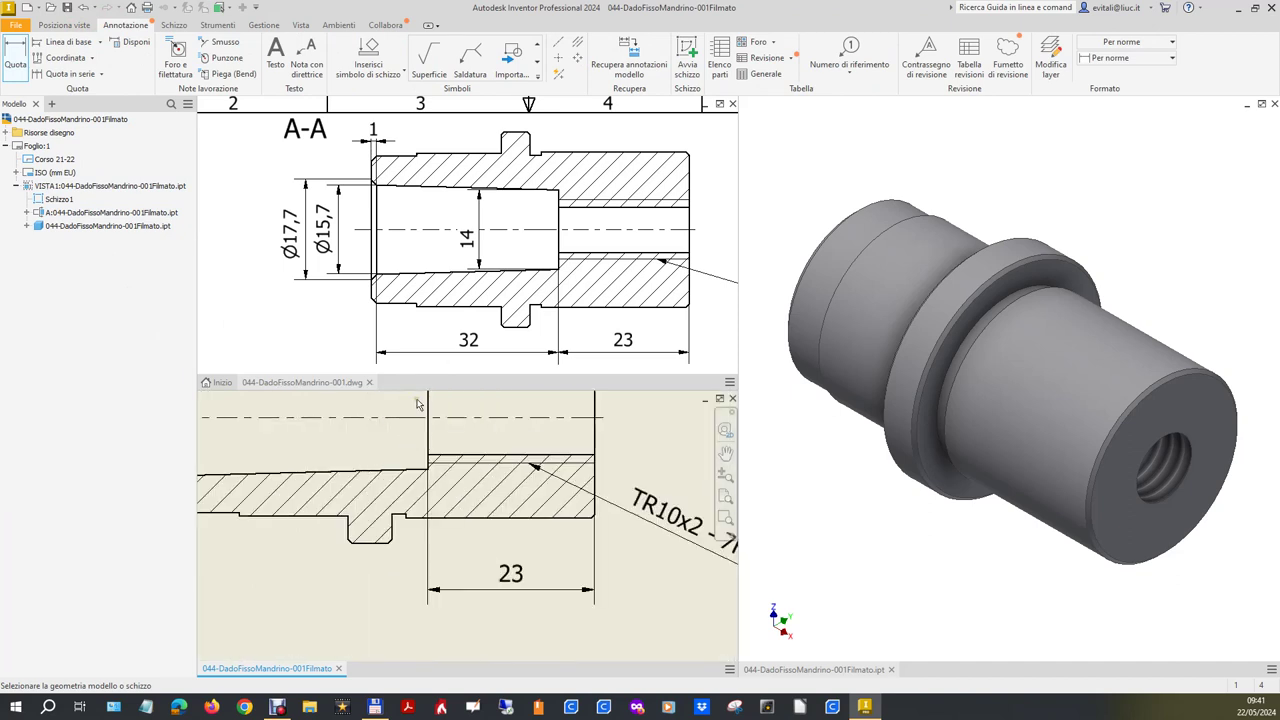
left_click(428, 404)
scroll(550, 487, "down", 2)
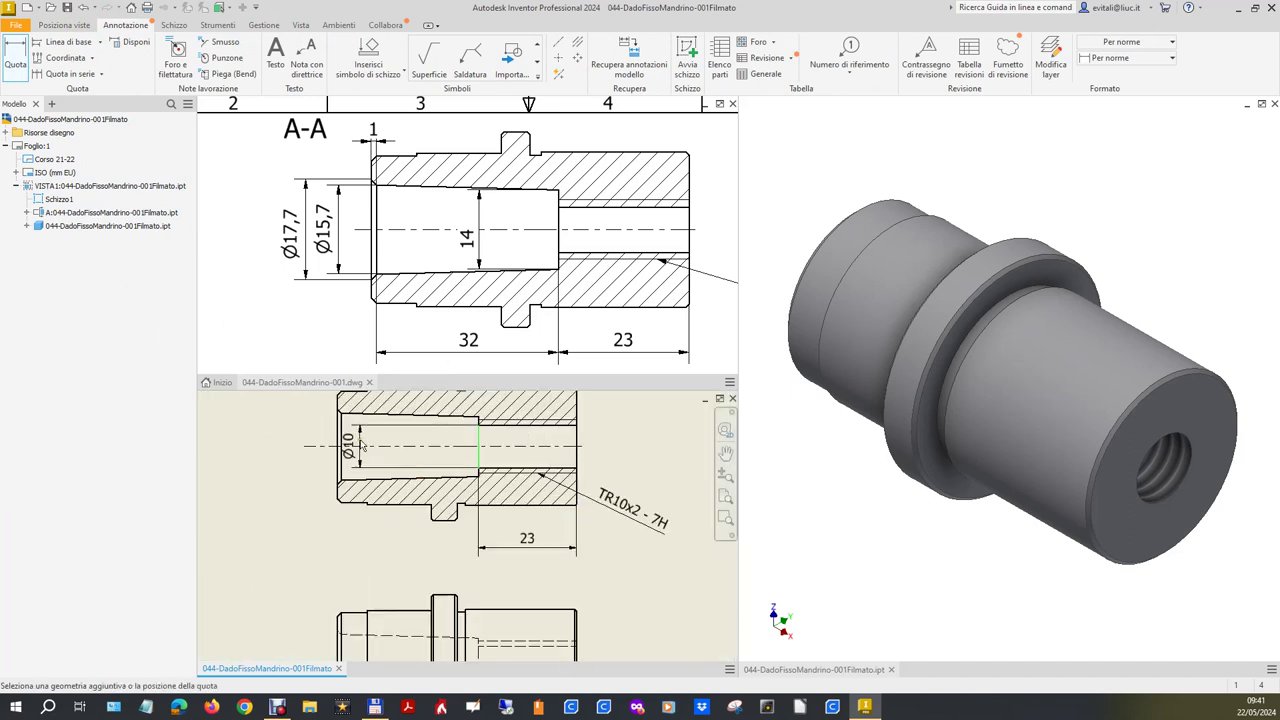
left_click(340, 440)
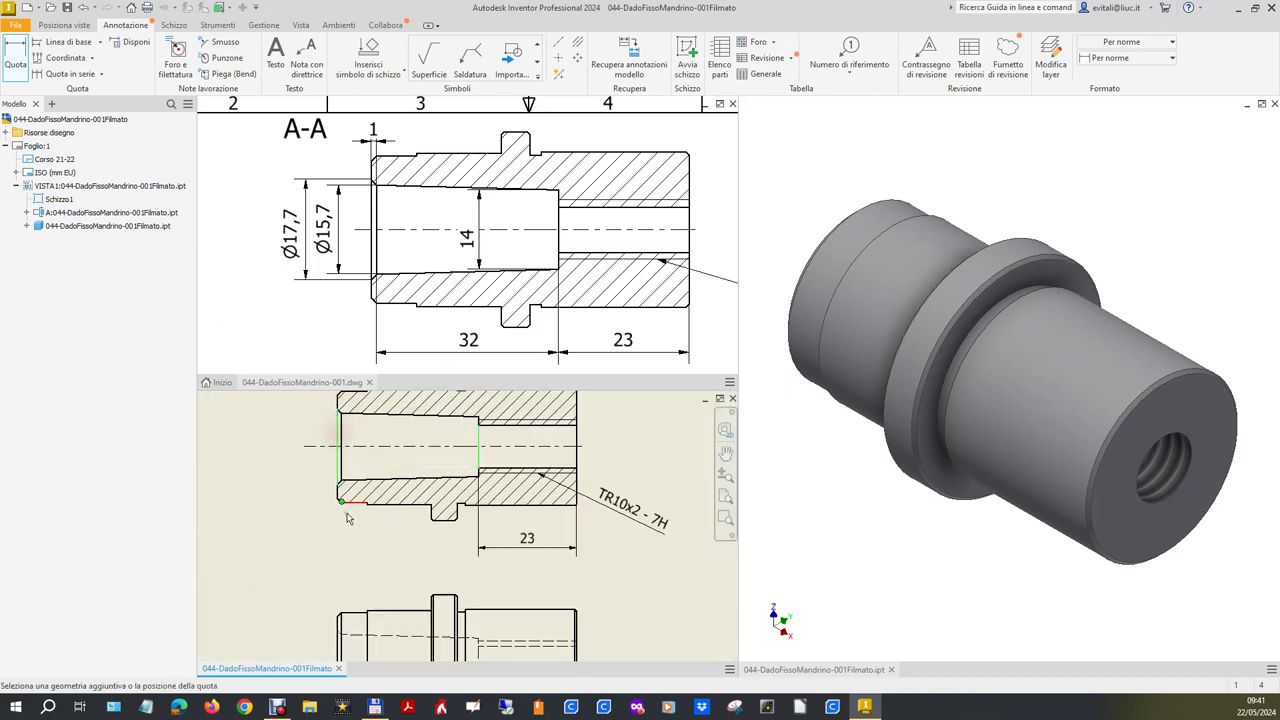
left_click(344, 546)
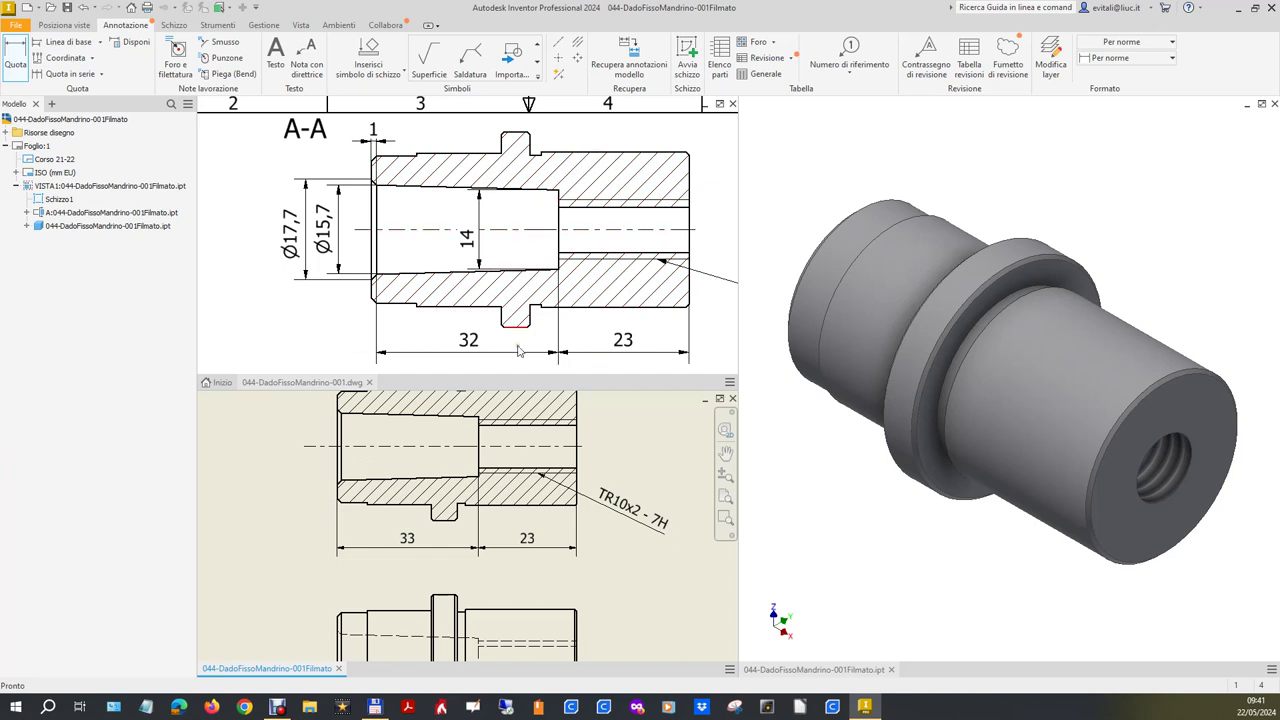
key("Escape")
Add the 14 bore, Ø15,7 and Ø17,7 diameter dimensions to section A-A.
key("d")
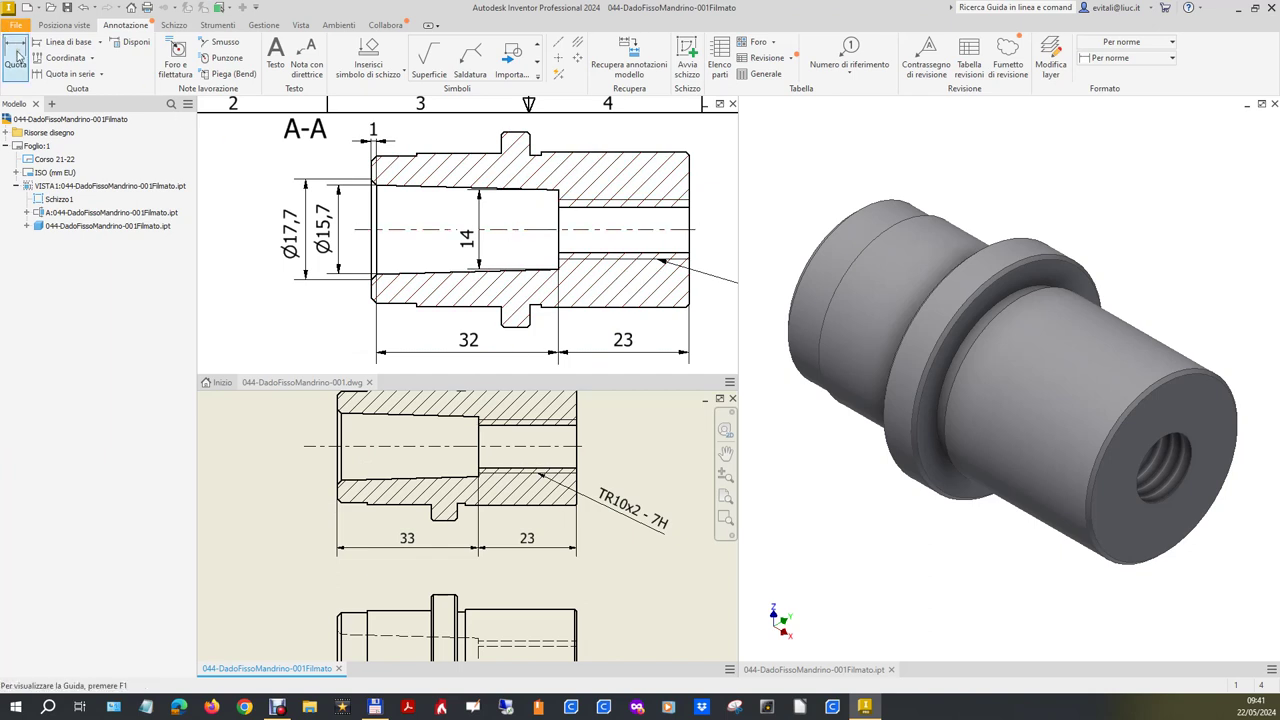
scroll(481, 424, "up", 3)
left_click(462, 418)
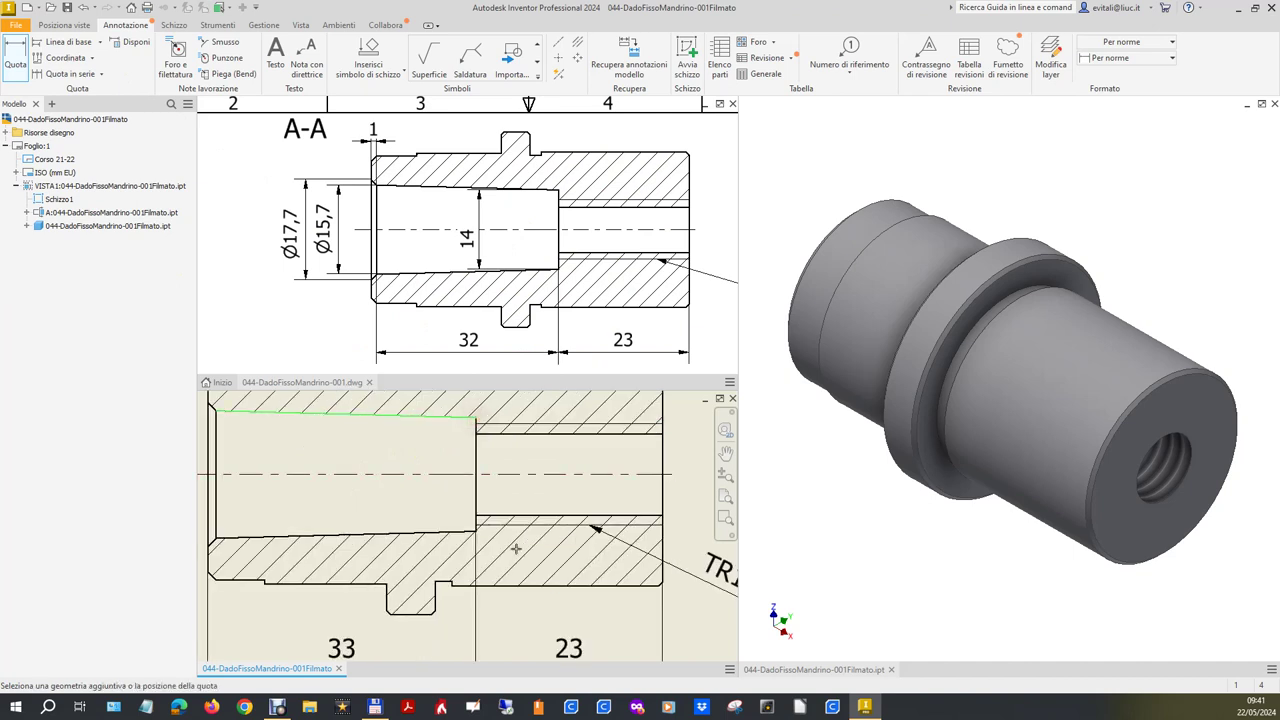
left_click(474, 519)
left_click(420, 480)
scroll(609, 497, "down", 2)
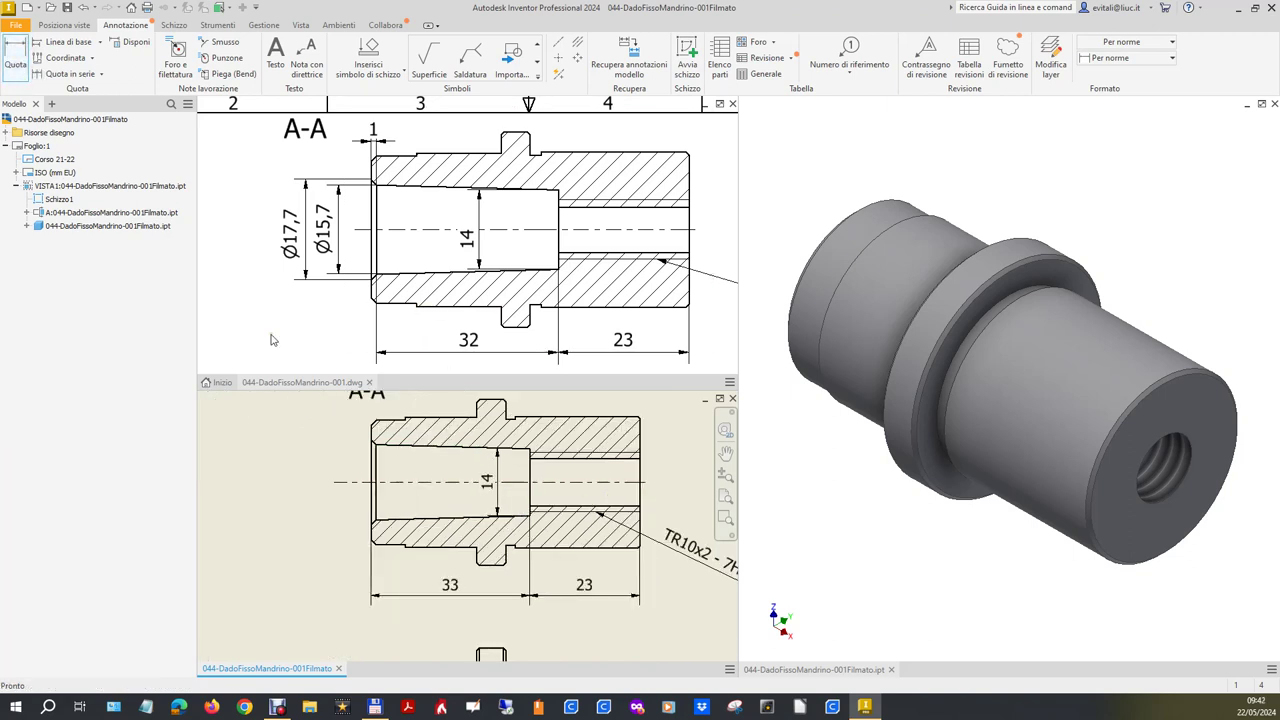
left_click(376, 472)
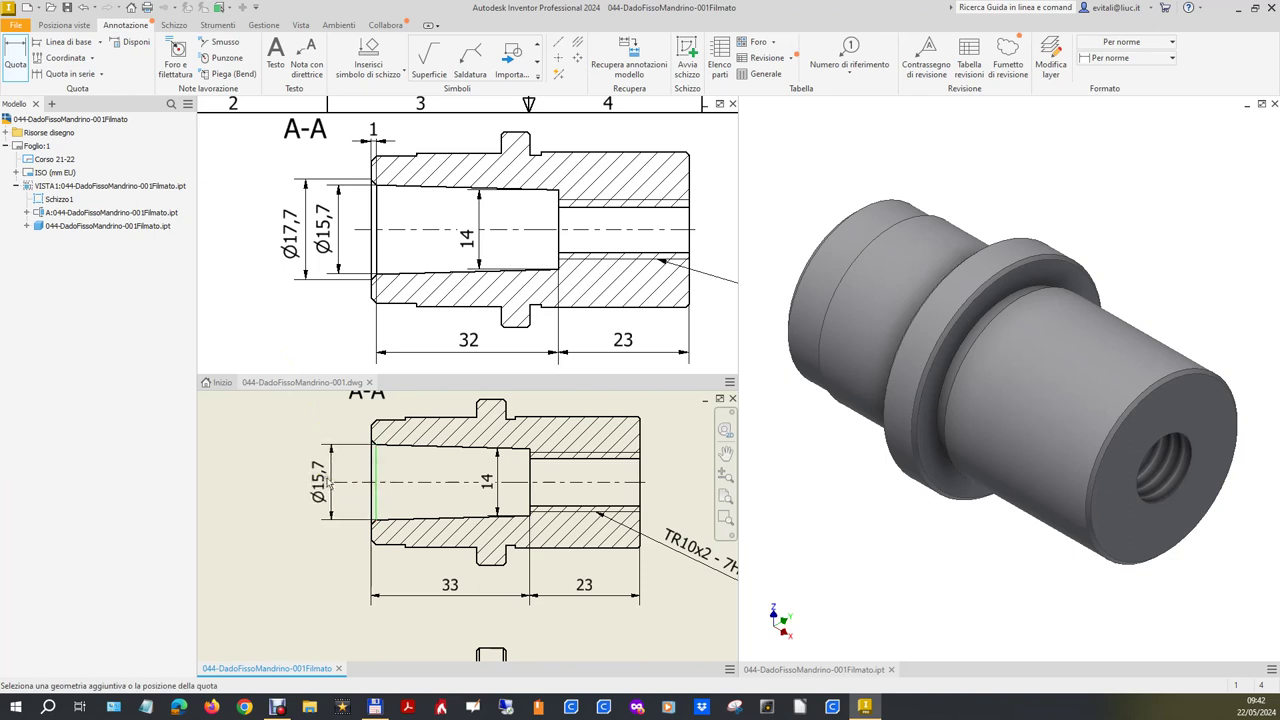
left_click(322, 484)
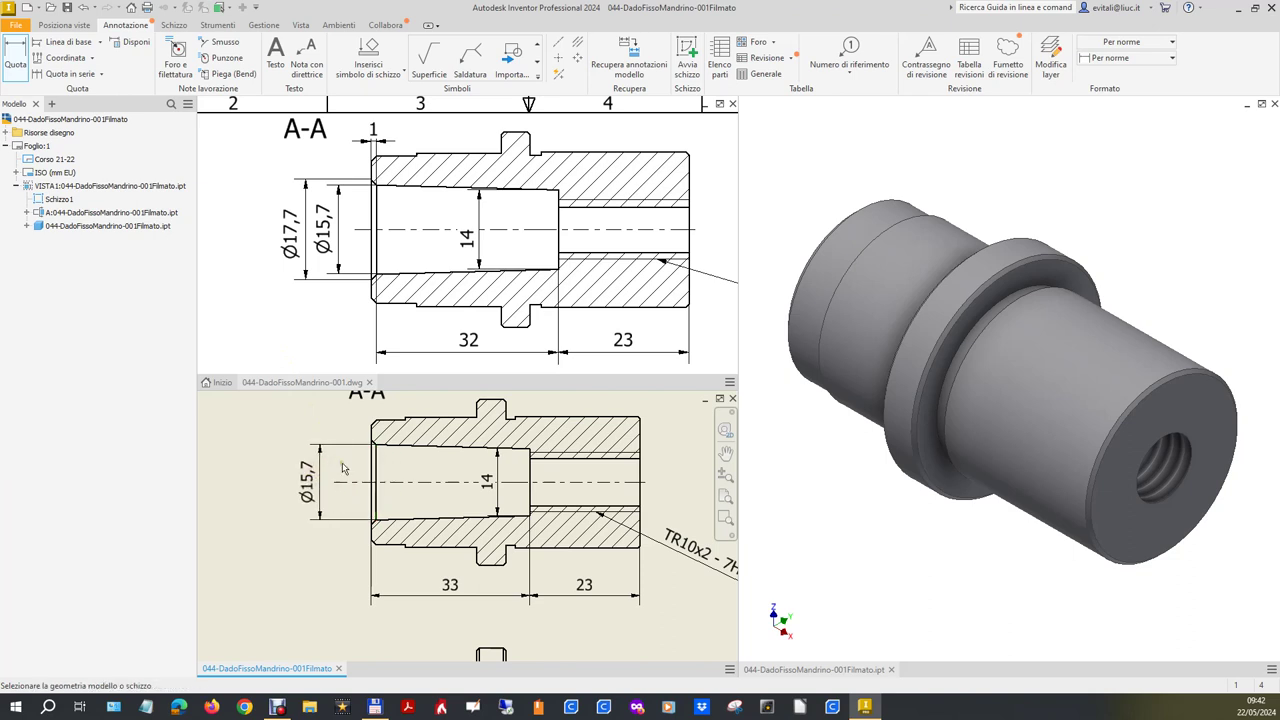
left_click(370, 468)
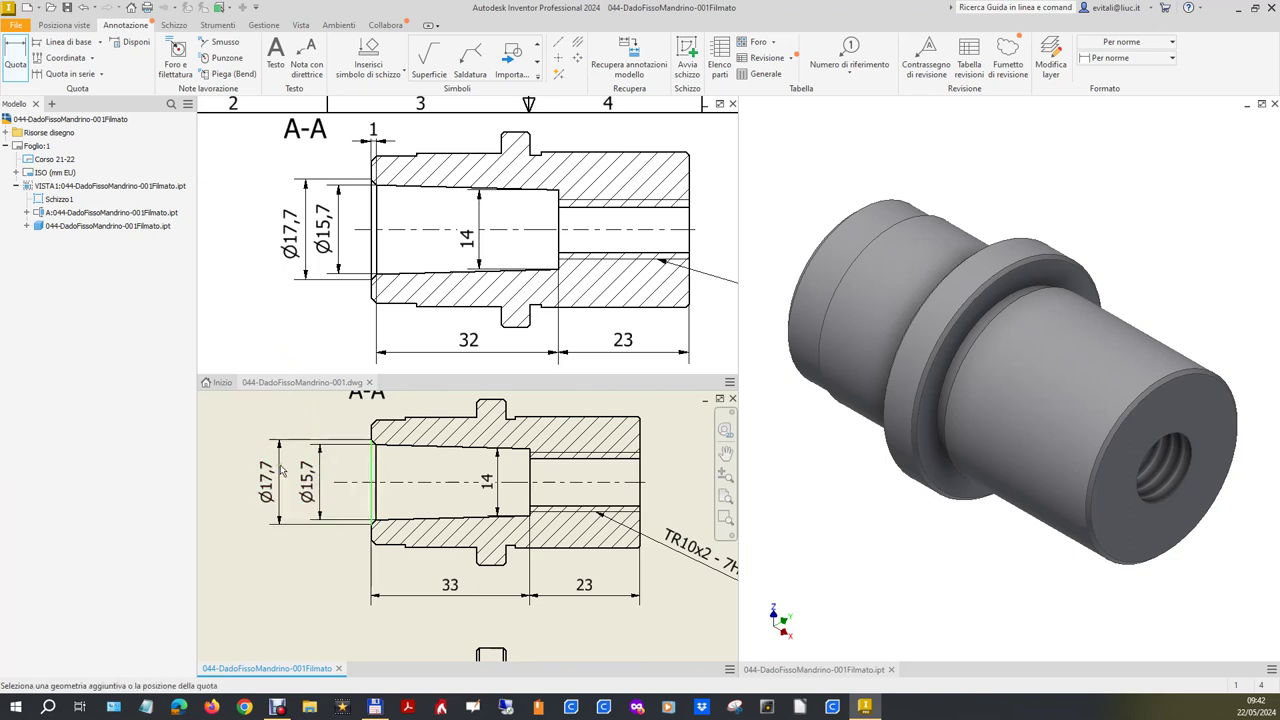
left_click(286, 468)
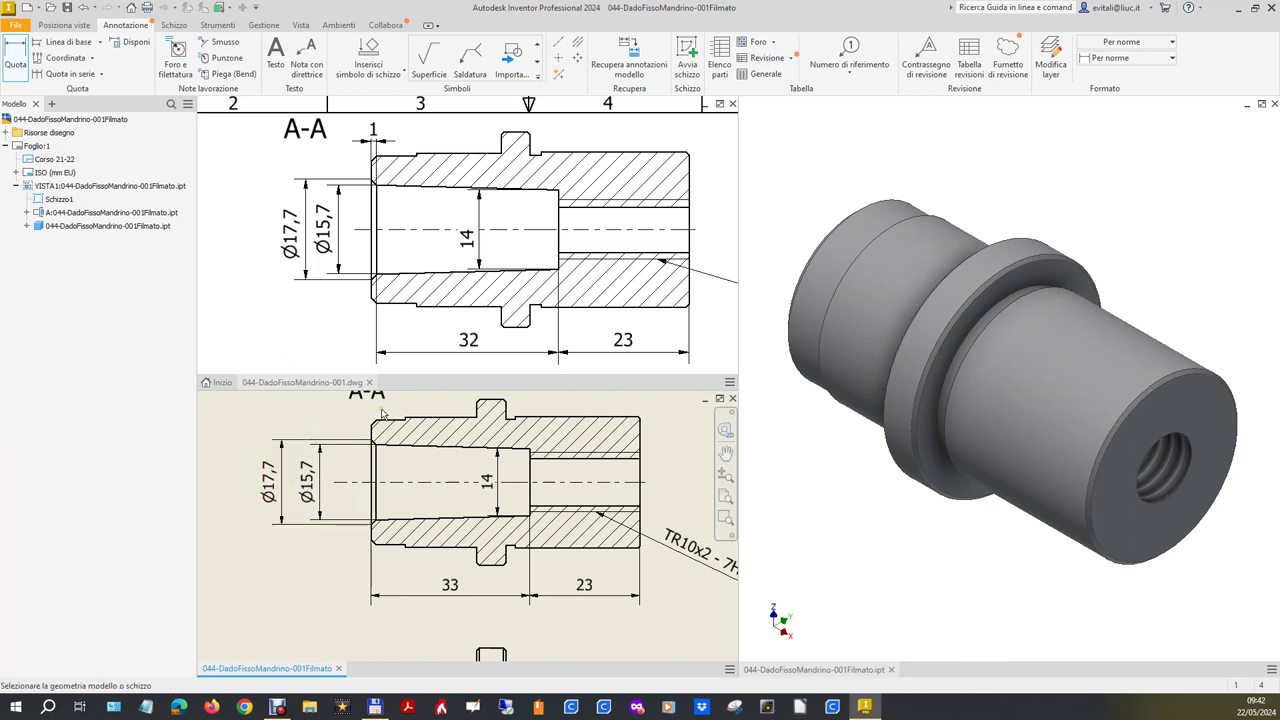
Add the 1 end-step dimension and move the A-A label to the left.
scroll(381, 414, "up", 3)
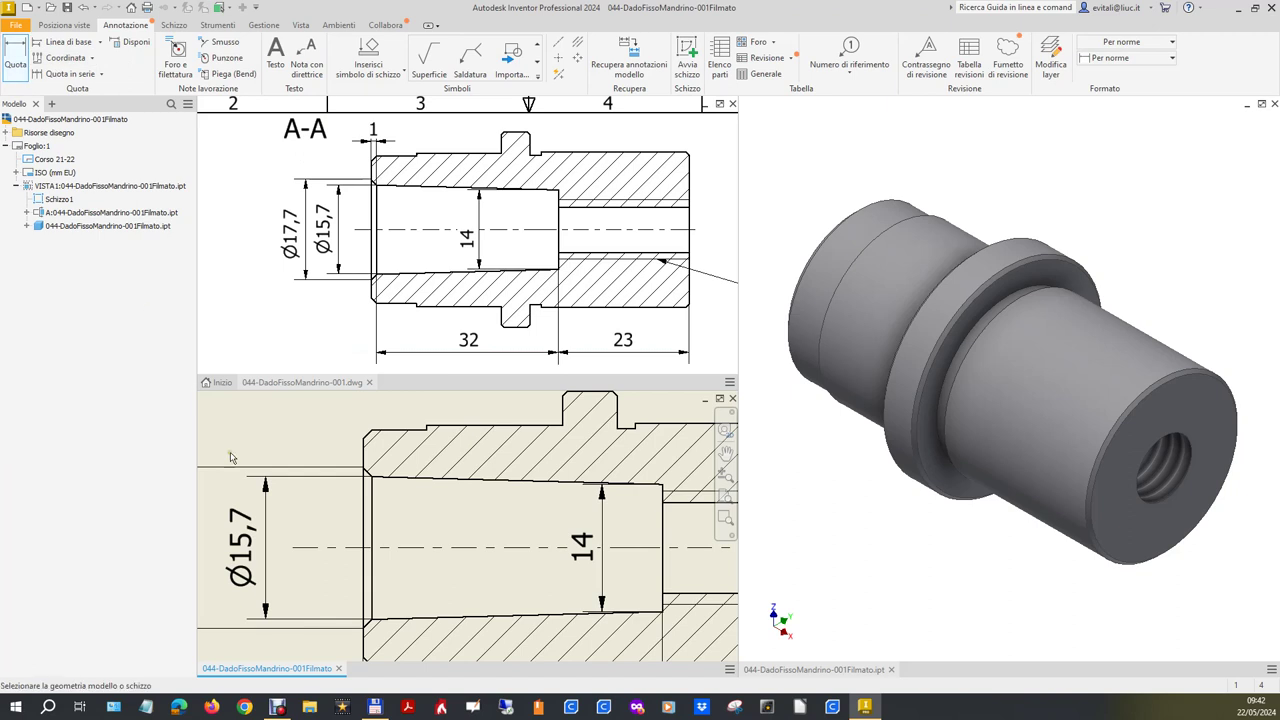
left_click(366, 525)
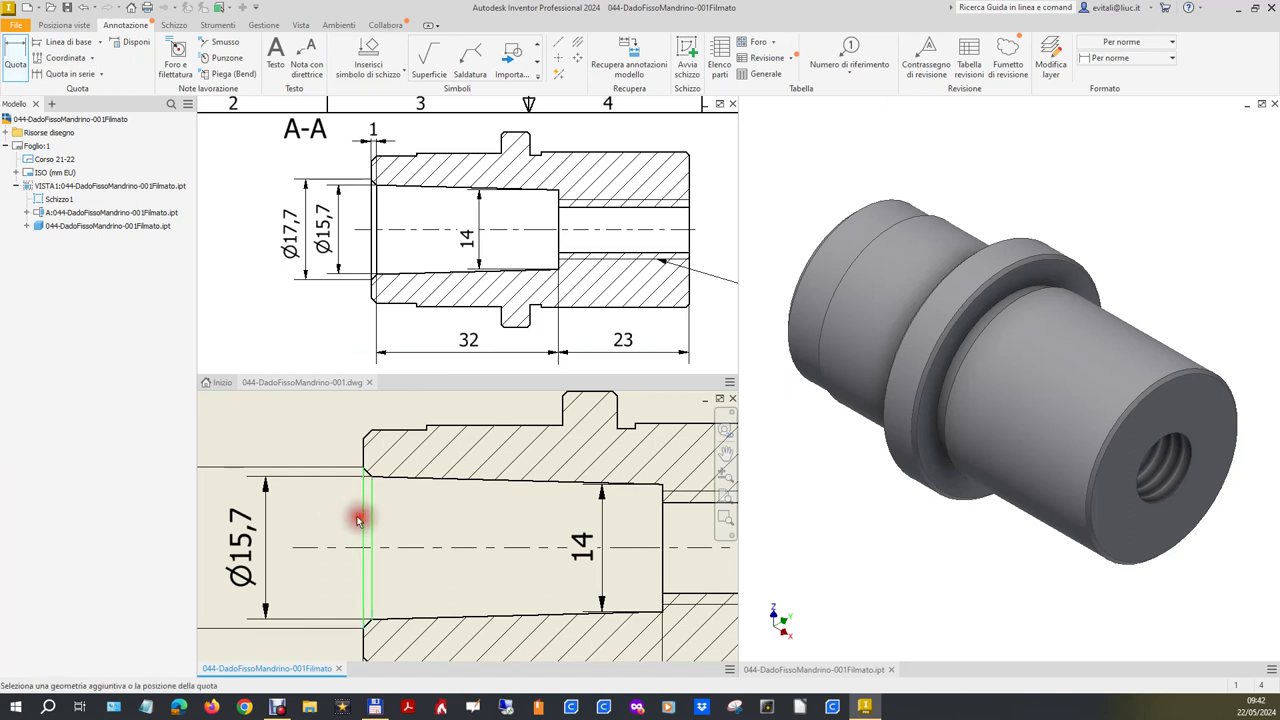
scroll(300, 567, "up", 2)
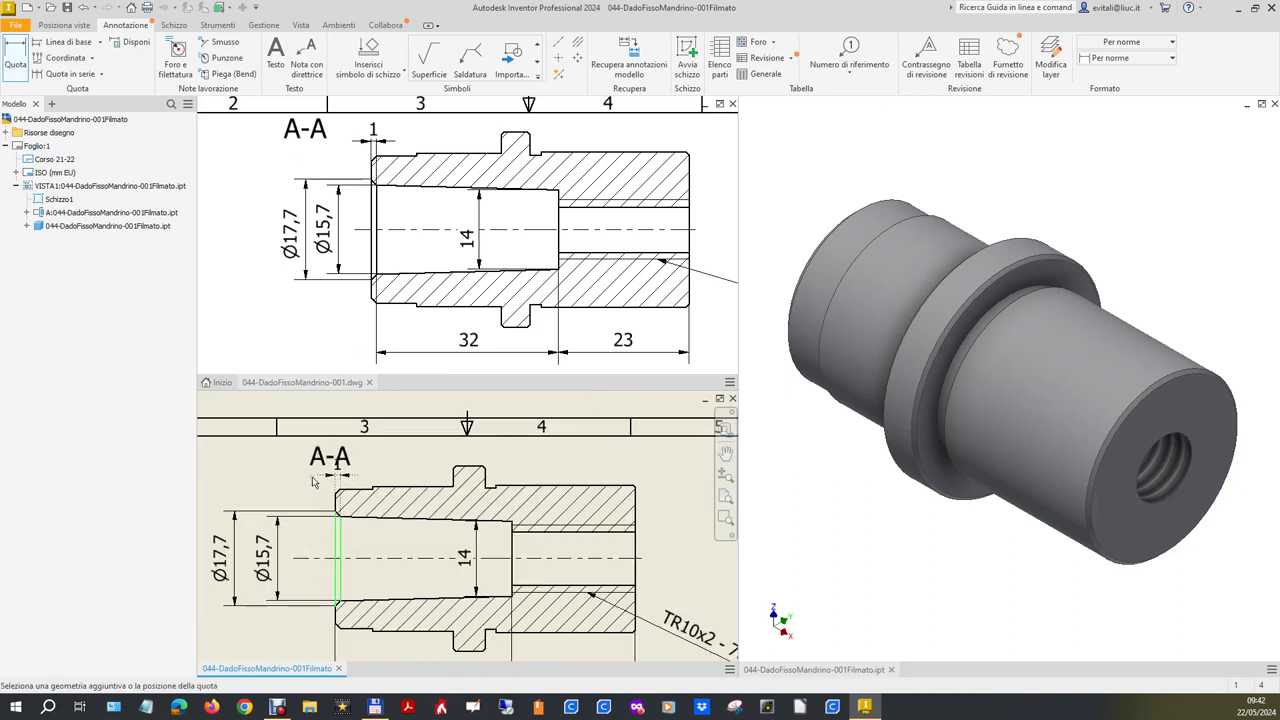
left_click(318, 473)
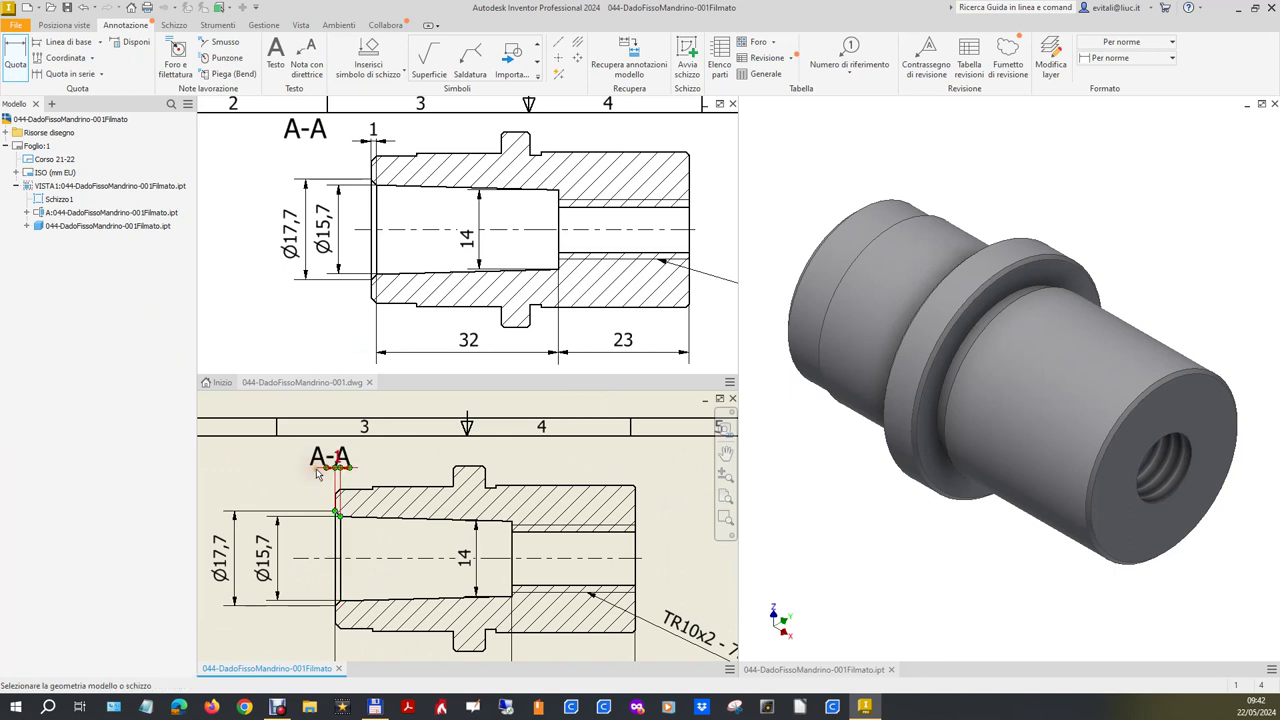
left_click_drag(322, 462, 264, 463)
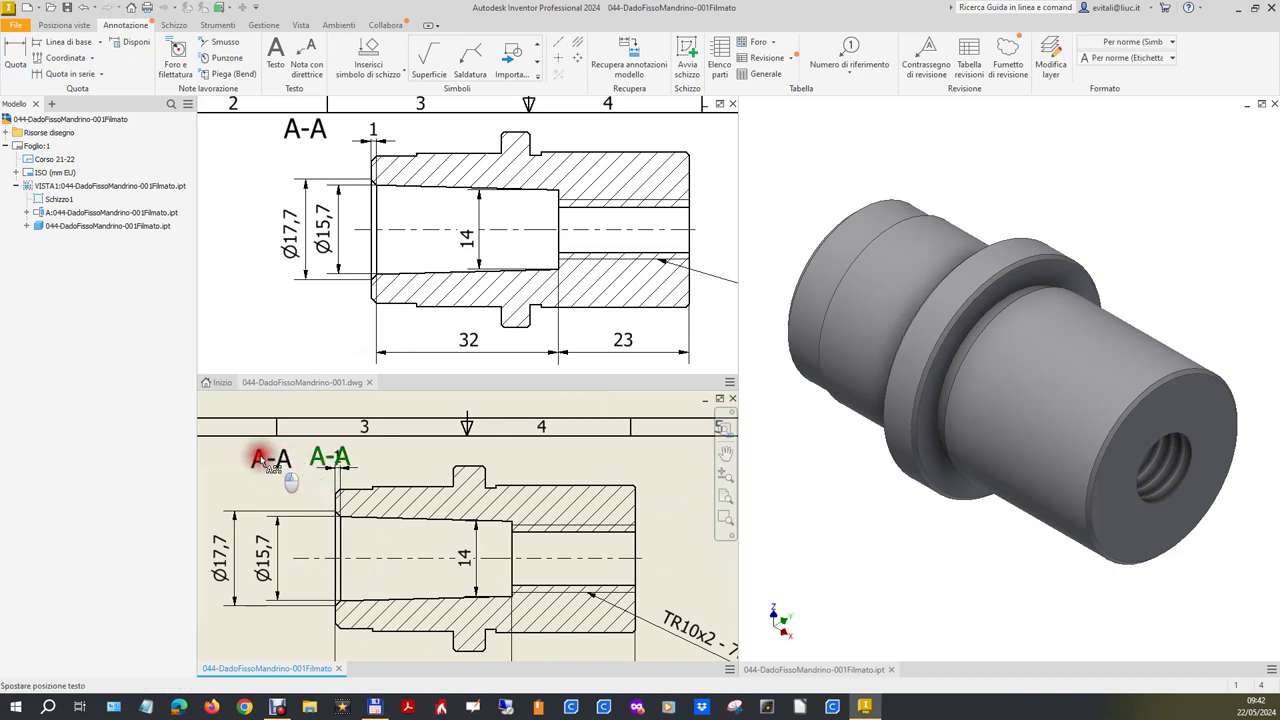
scroll(498, 333, "down", 2)
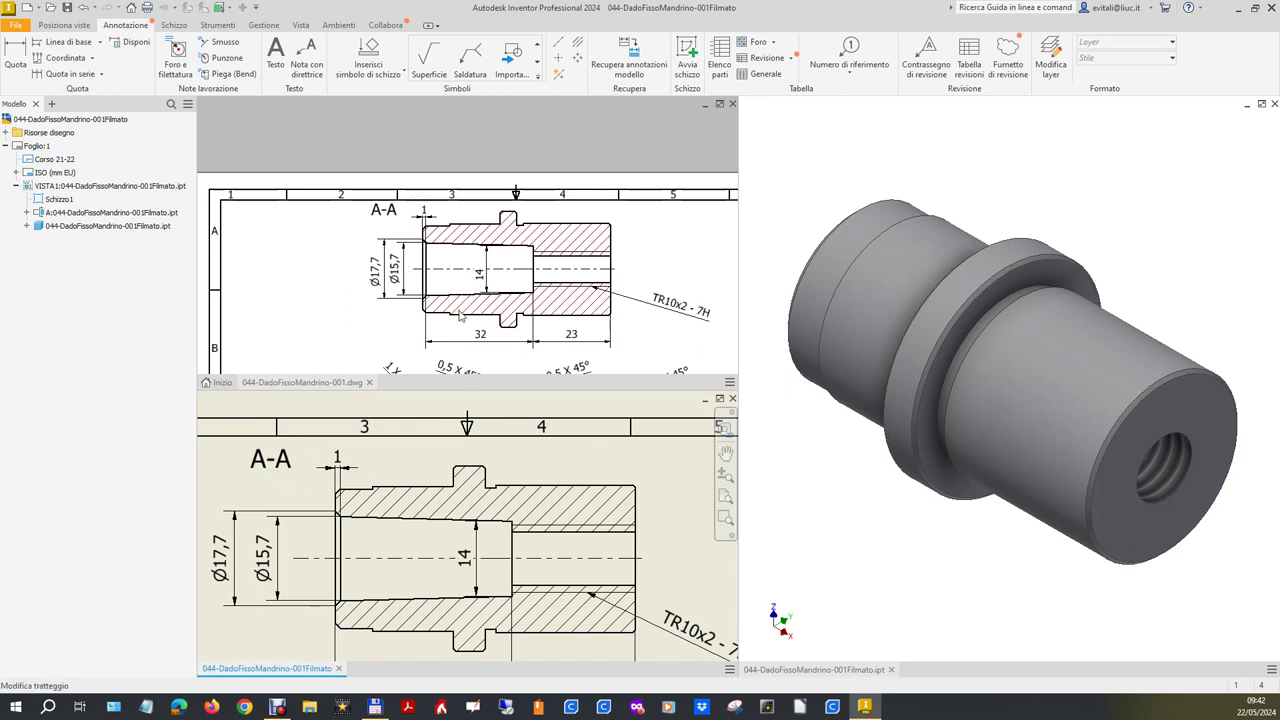
scroll(408, 438, "down", 2)
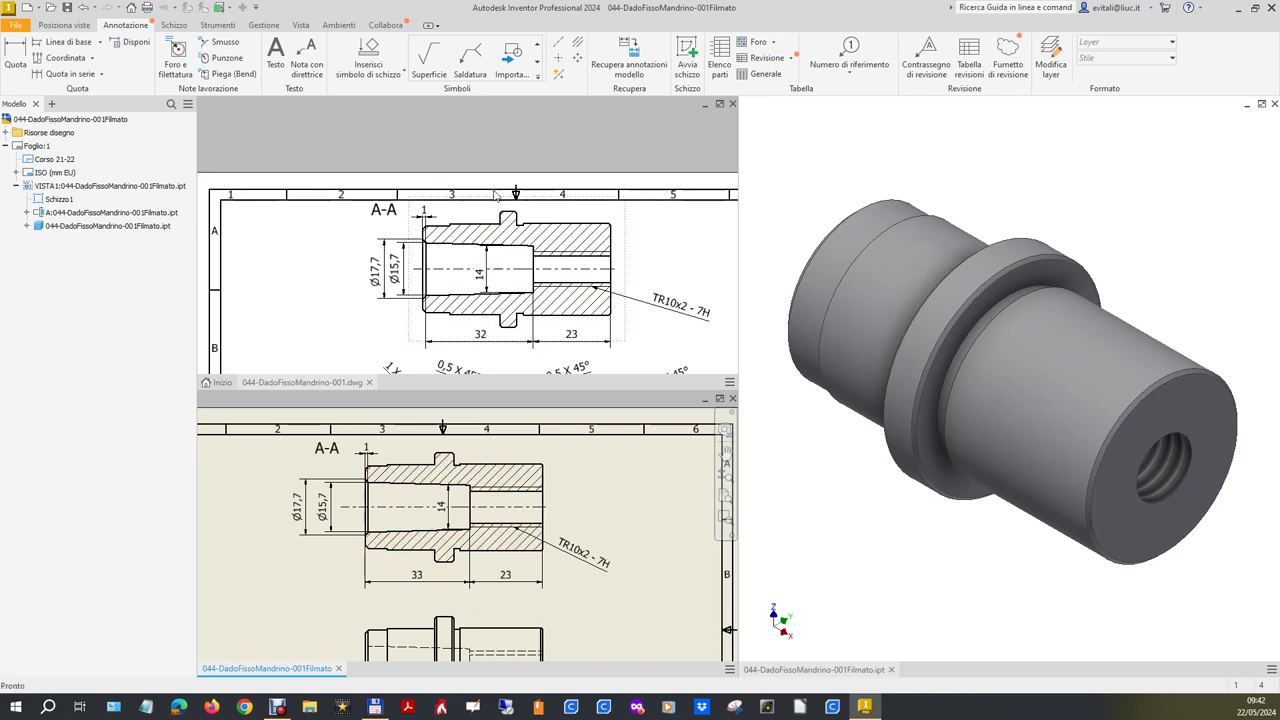
left_click(477, 128)
Pan the reference and working drawings down so the base view and its A-A section marks are visible.
left_click(726, 157)
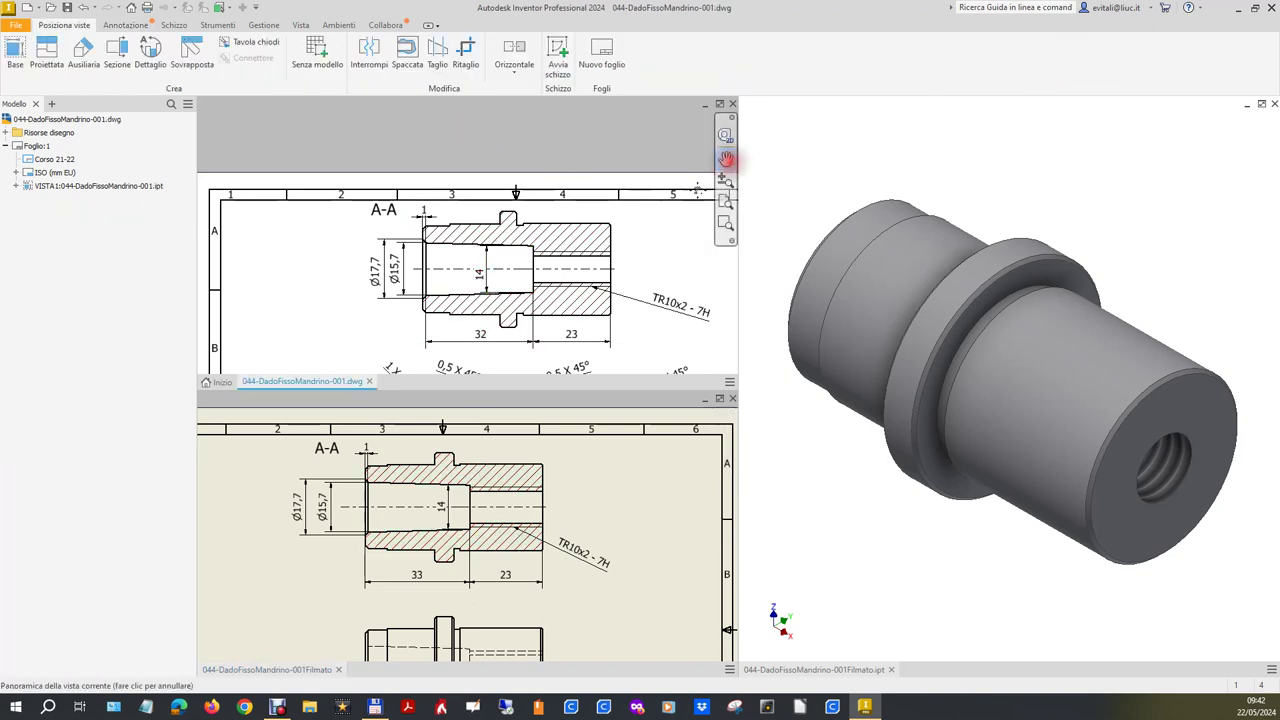
left_click_drag(580, 300, 526, 93)
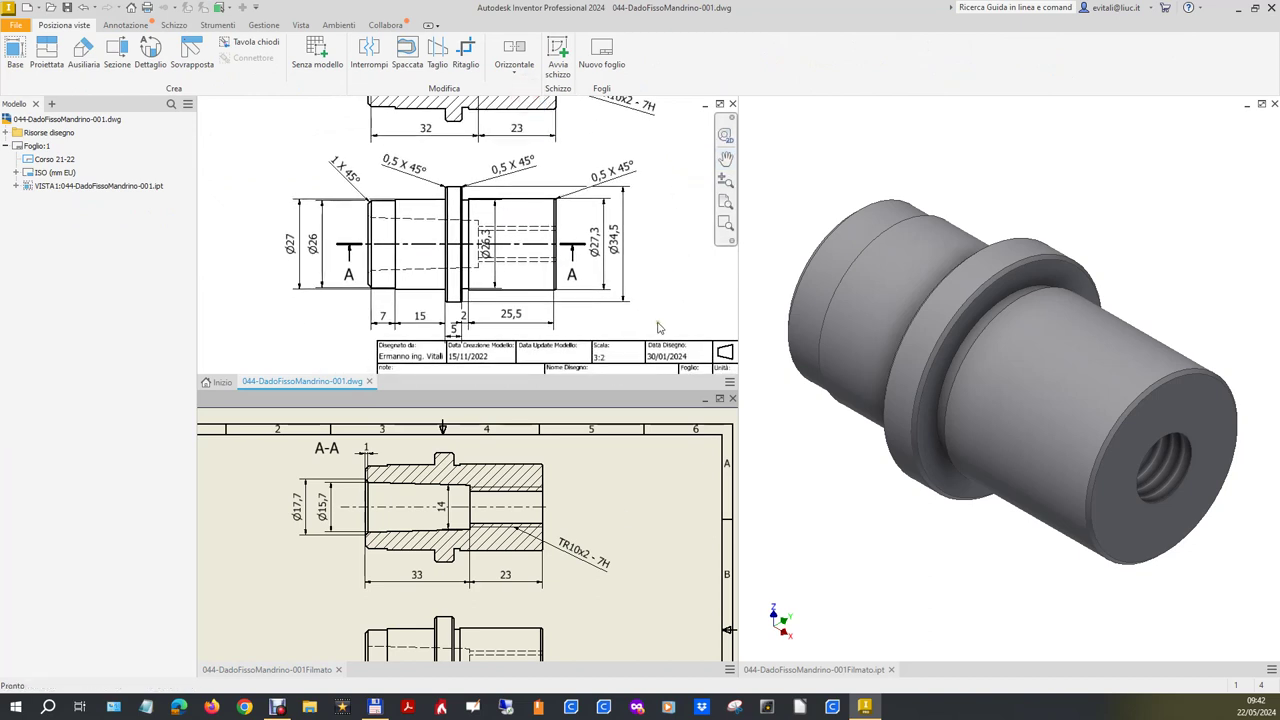
left_click(620, 520)
left_click(726, 452)
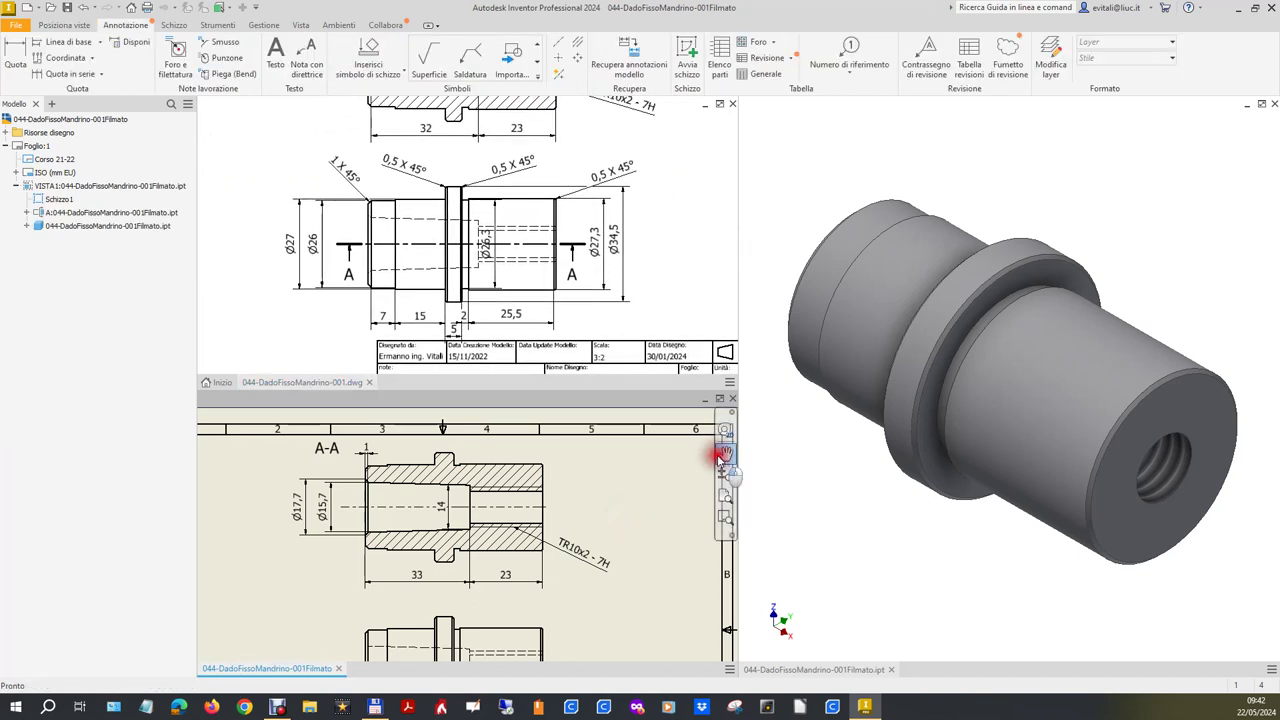
left_click_drag(619, 600, 600, 517)
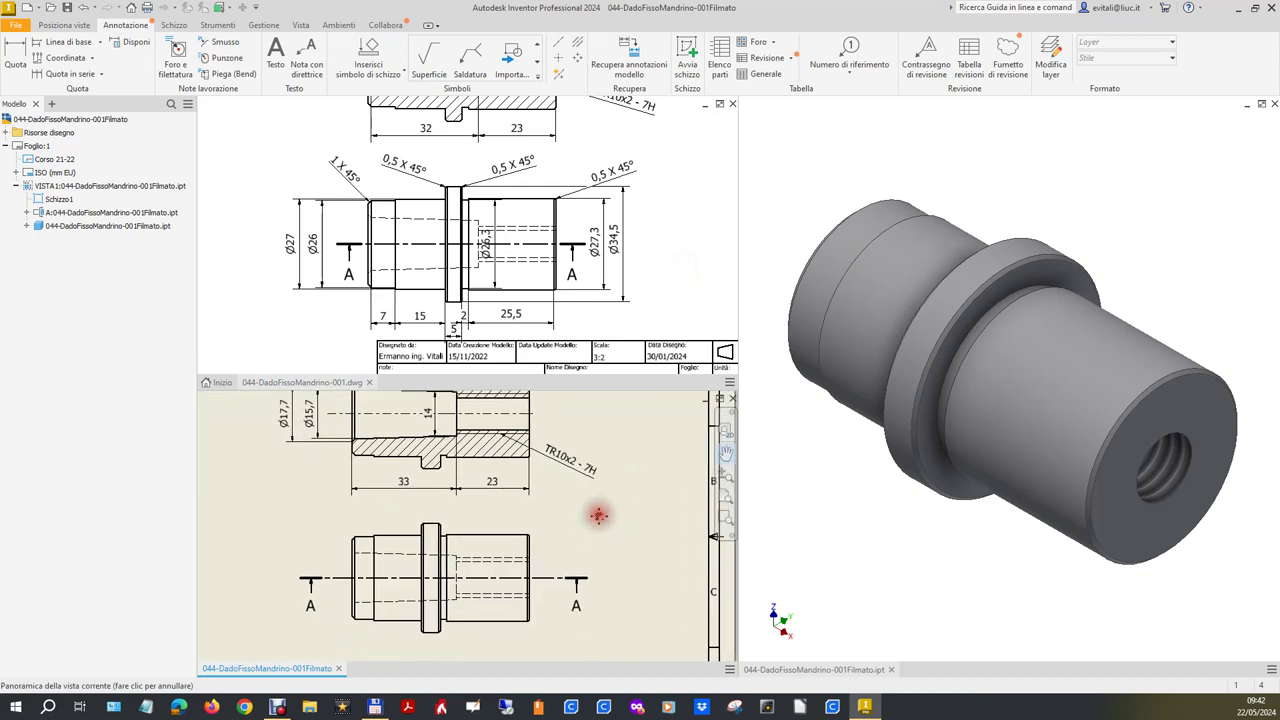
left_click_drag(630, 558, 624, 548)
right_click(622, 548)
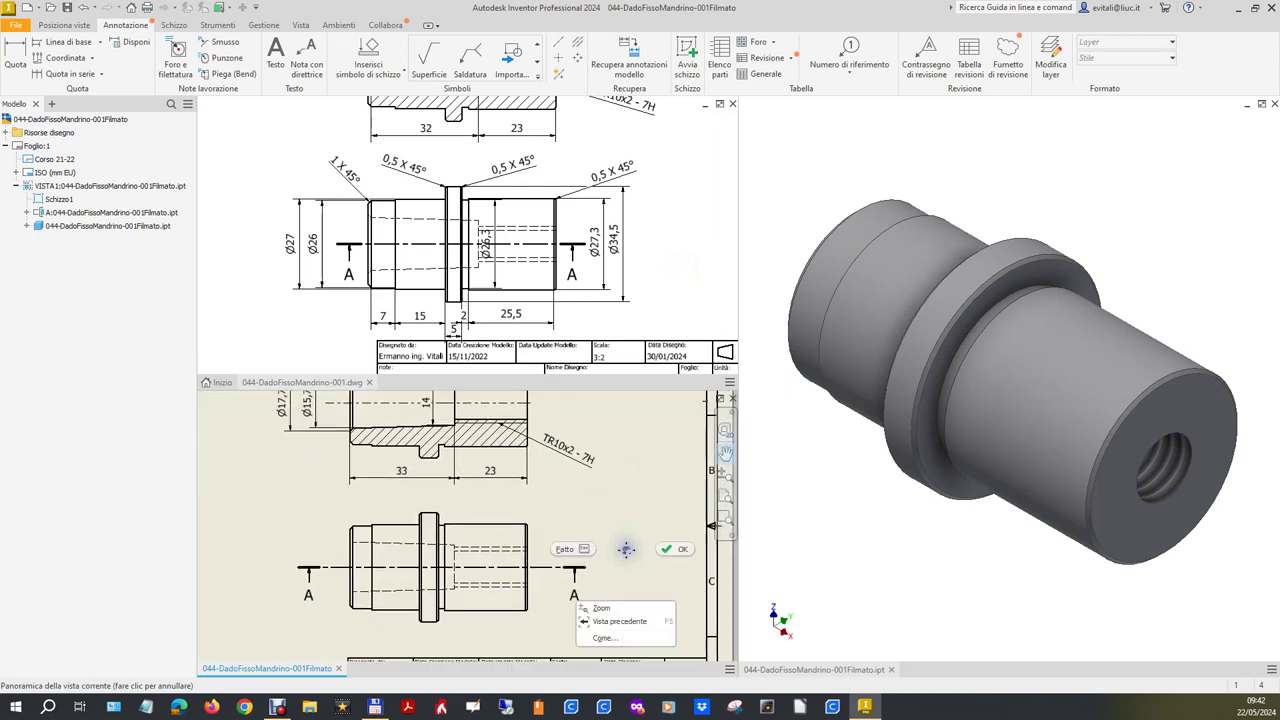
left_click(662, 550)
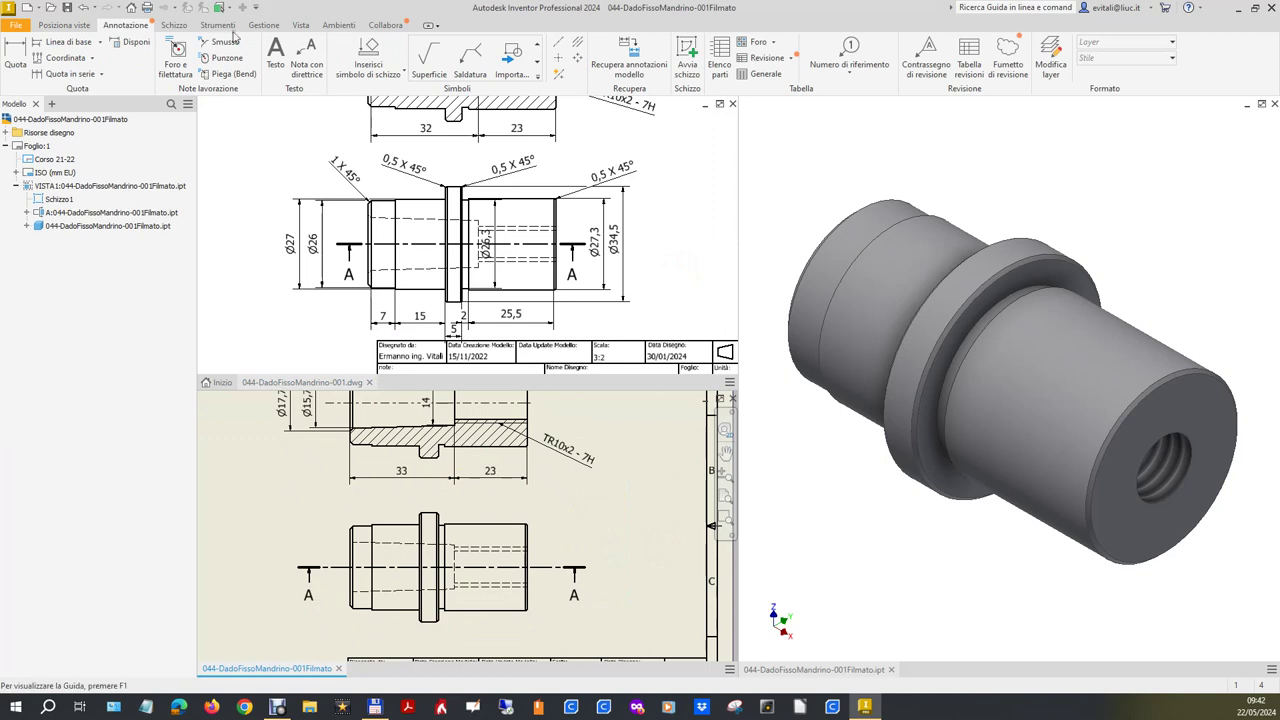
left_click(16, 55)
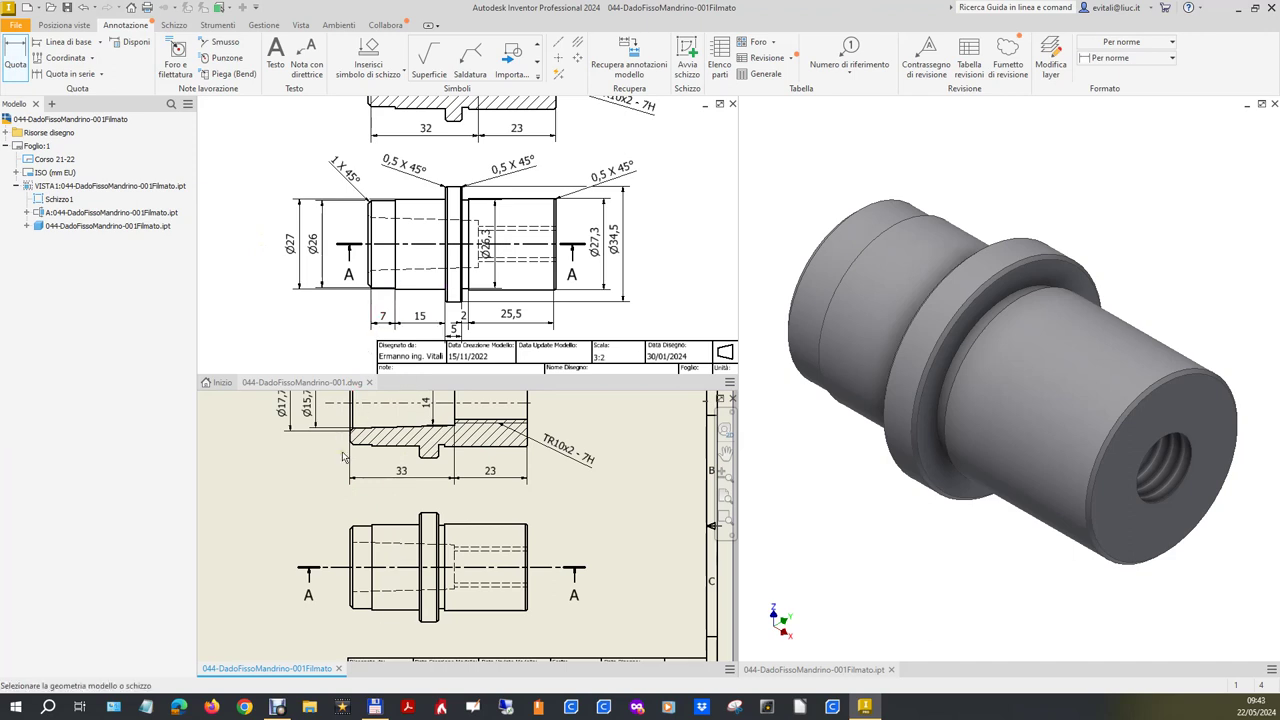
Place the 7 and 15 length dimensions below the lower drawing view.
left_click(350, 558)
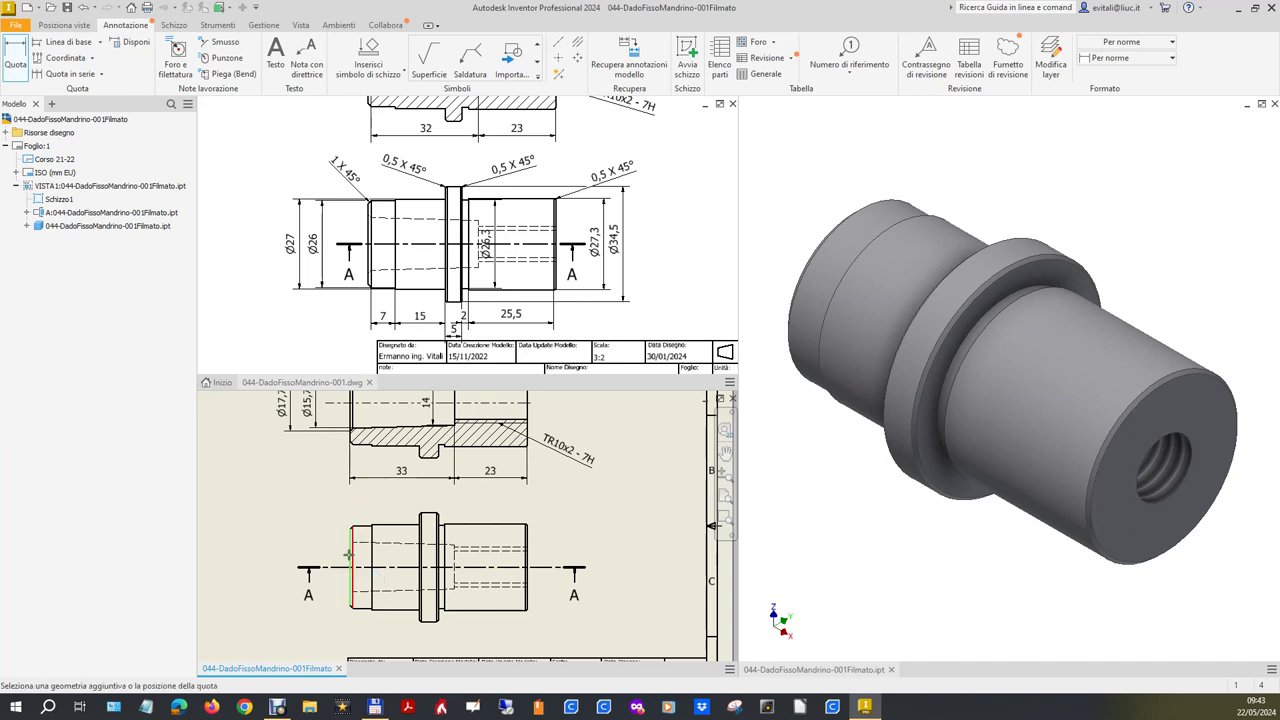
left_click(371, 556)
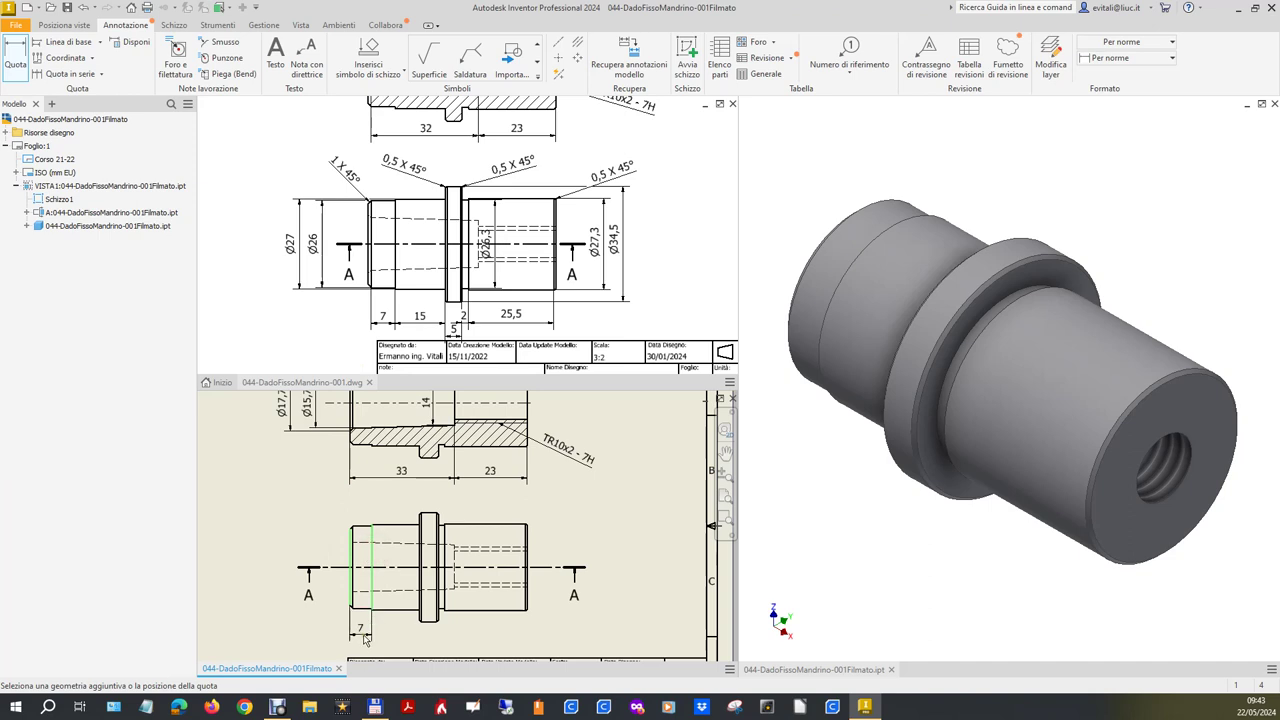
left_click(365, 634)
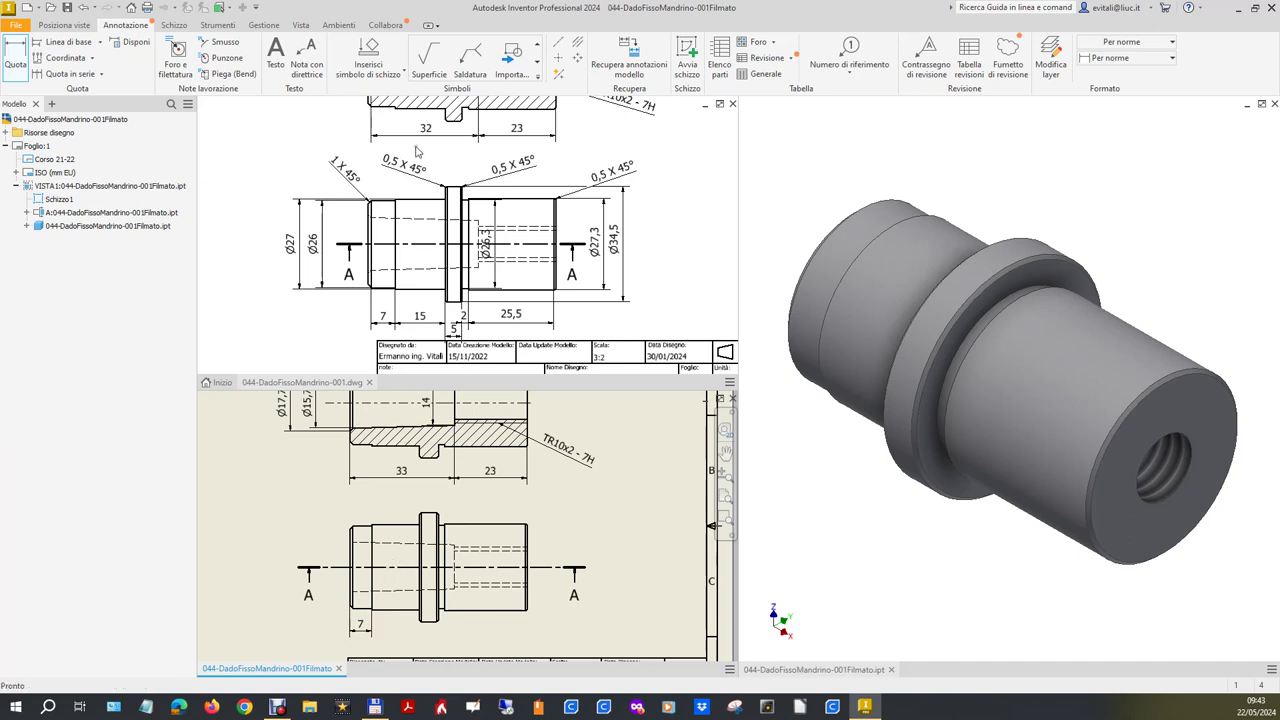
left_click(13, 64)
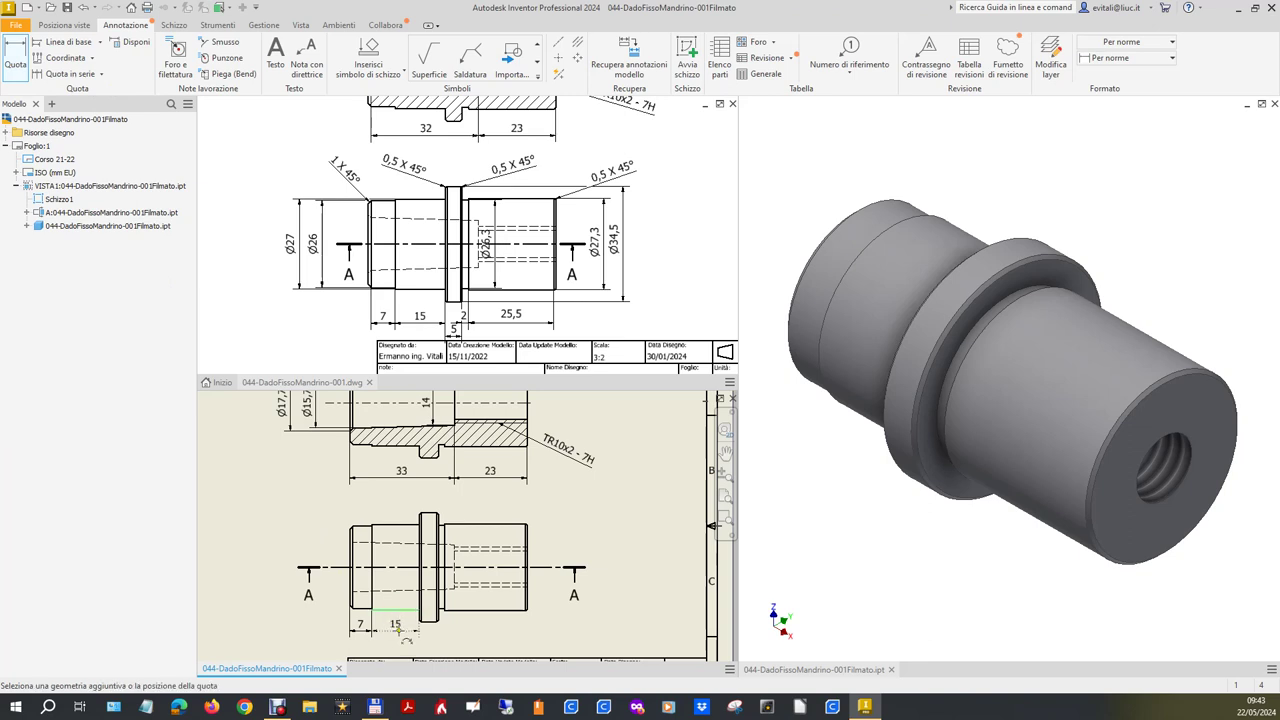
left_click(405, 611)
left_click(435, 638)
Add the 6 collar width dimension beside them, then switch to the 3D part model.
scroll(442, 649, "down", 3)
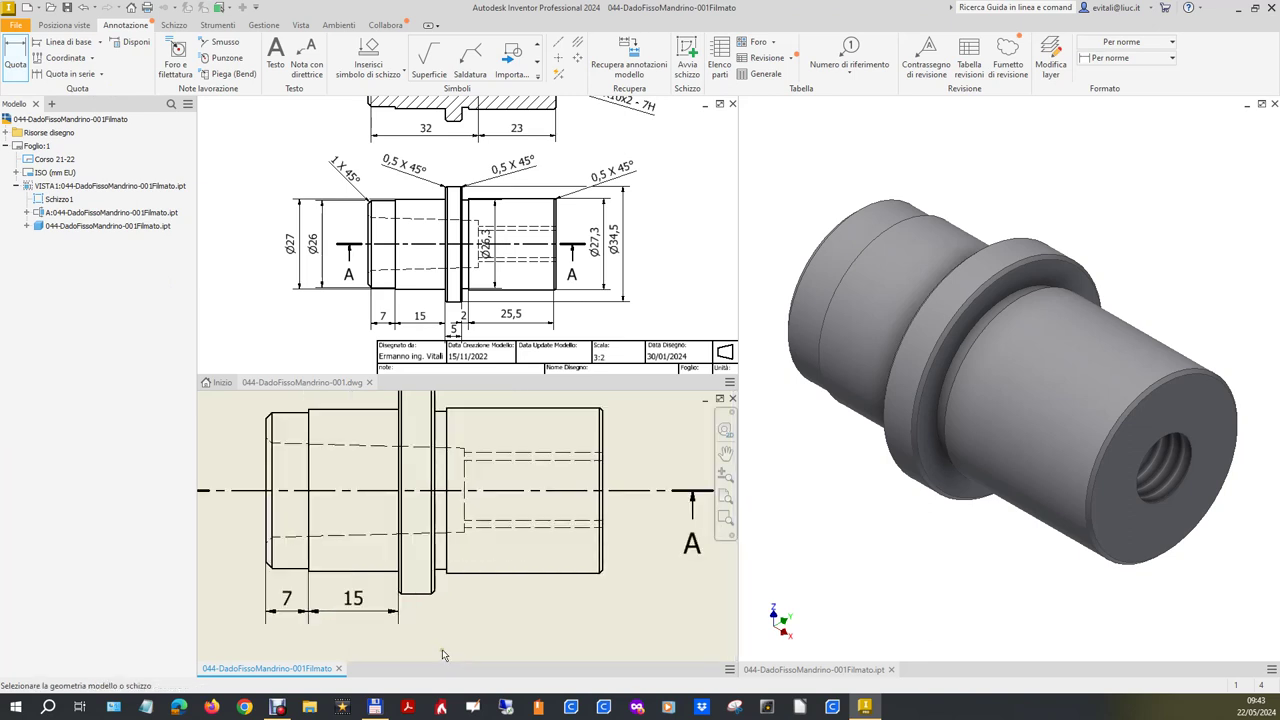
left_click(398, 556)
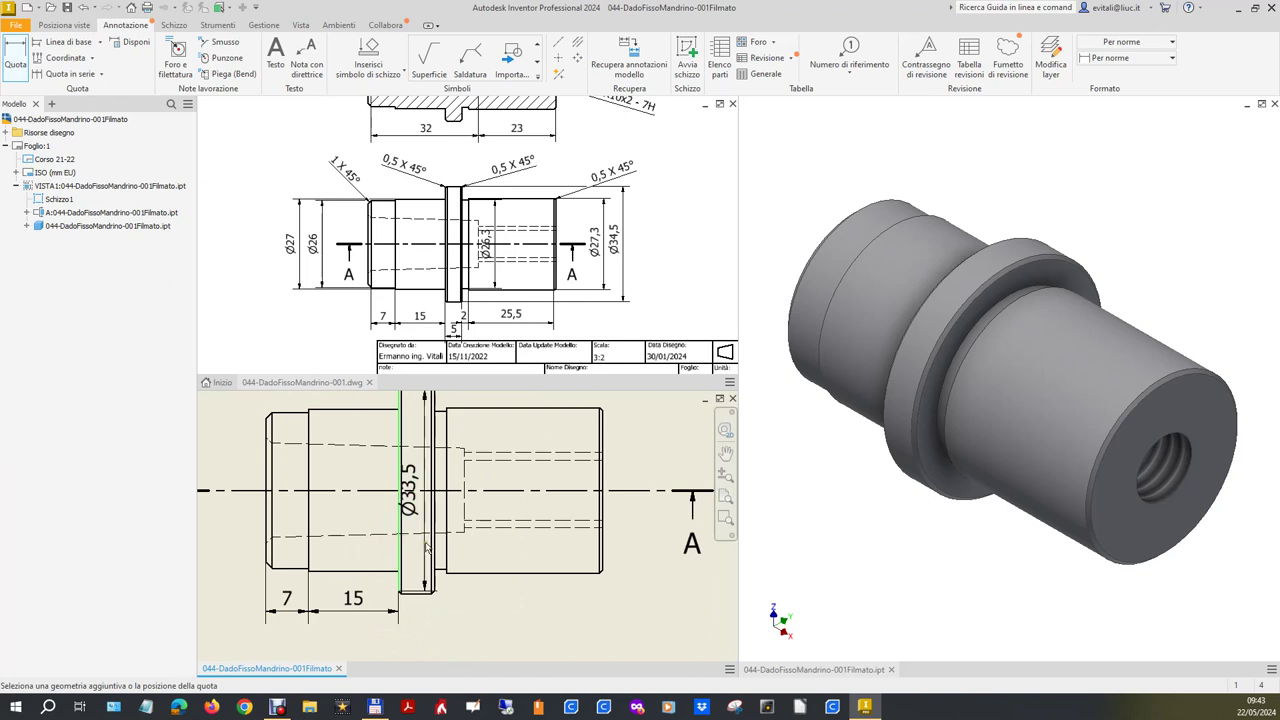
left_click(436, 551)
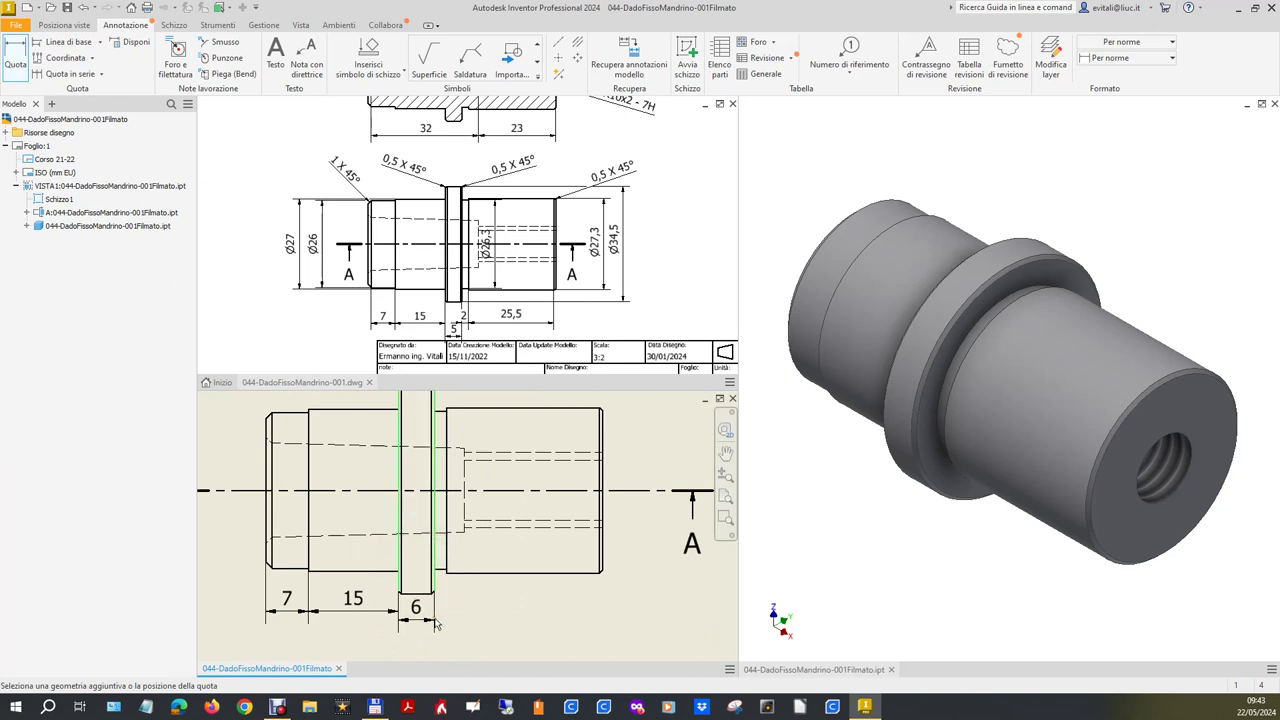
left_click(437, 618)
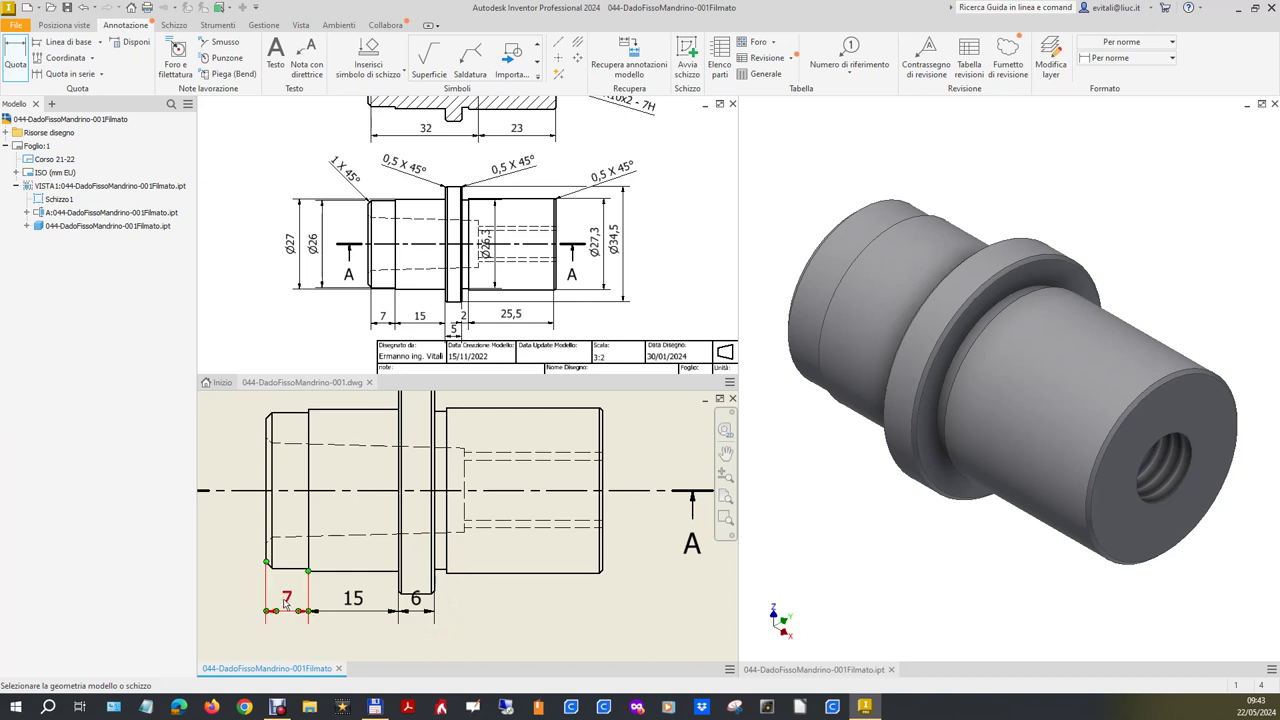
key("Escape")
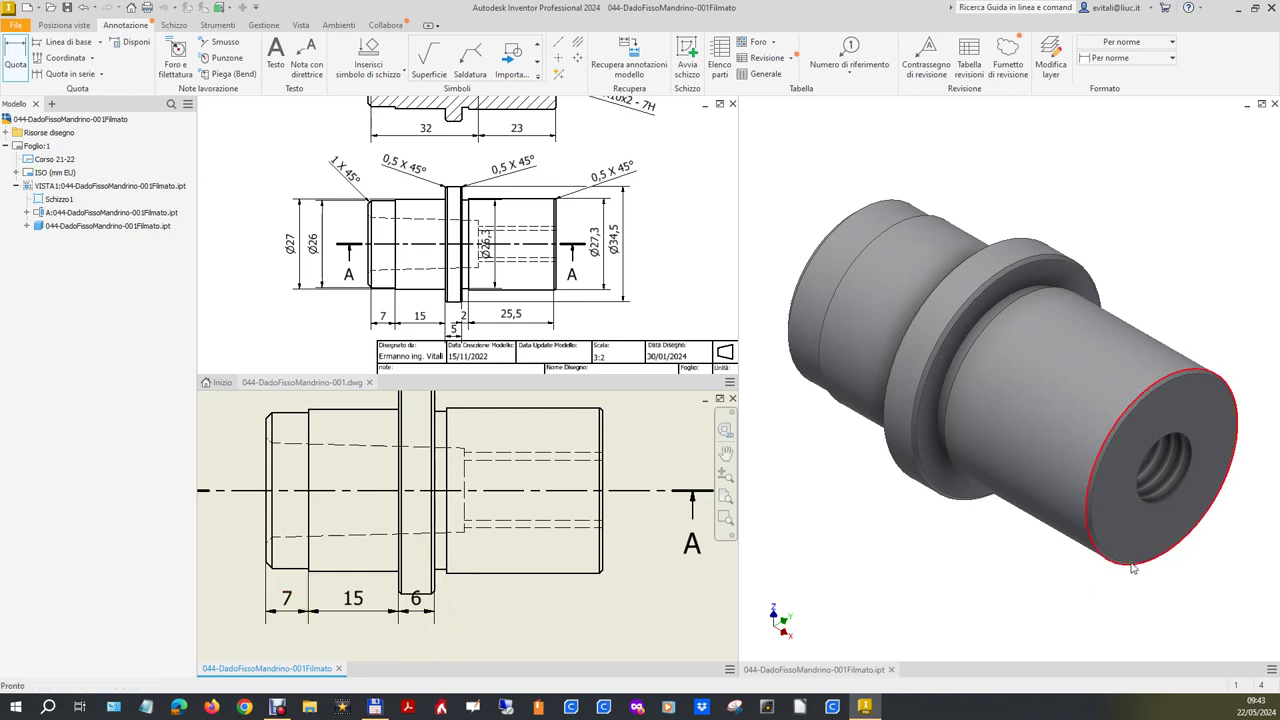
left_click(937, 582)
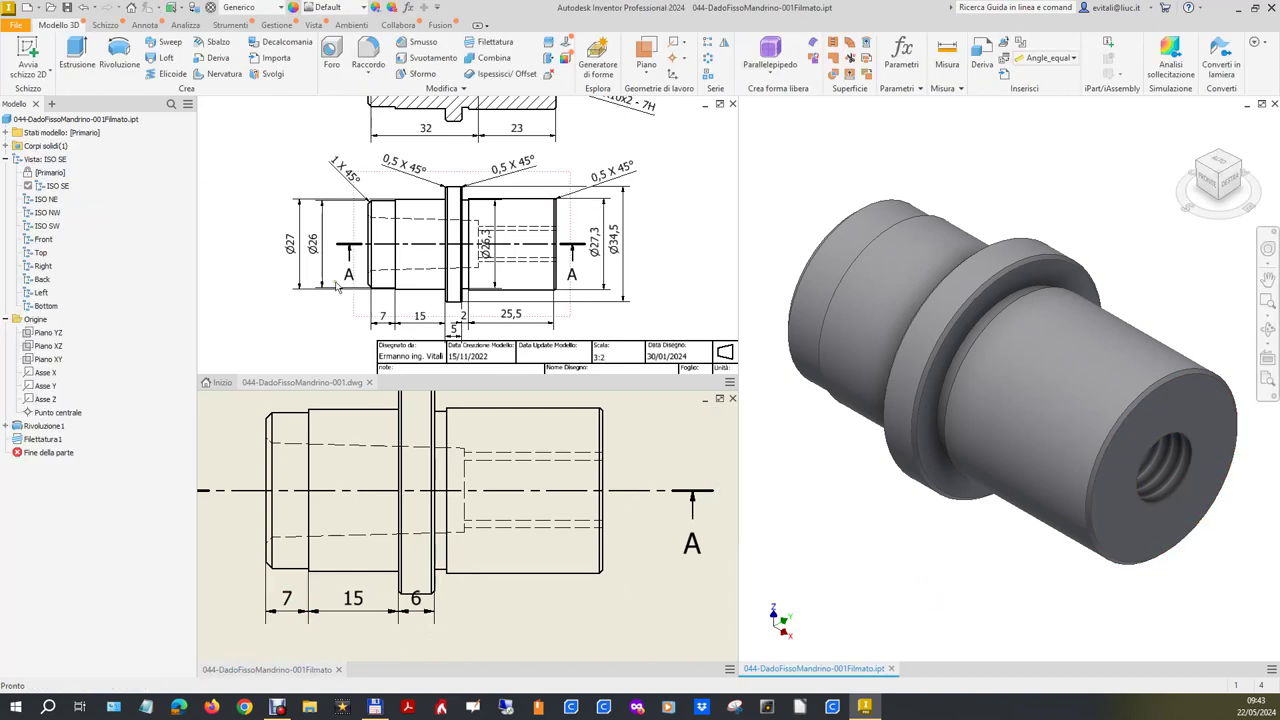
Open Revolution1's profile sketch for editing, viewed from the front.
left_click(6, 426)
left_click(50, 440)
double_click(858, 286)
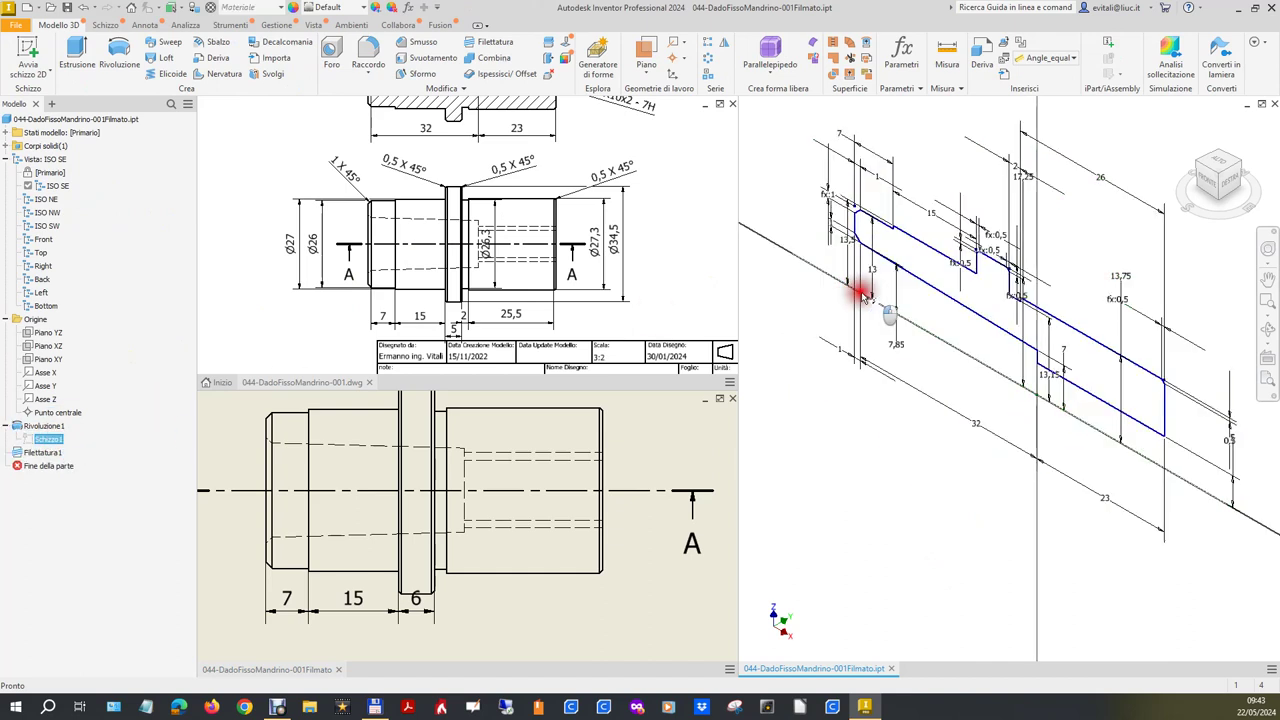
left_click(1208, 185)
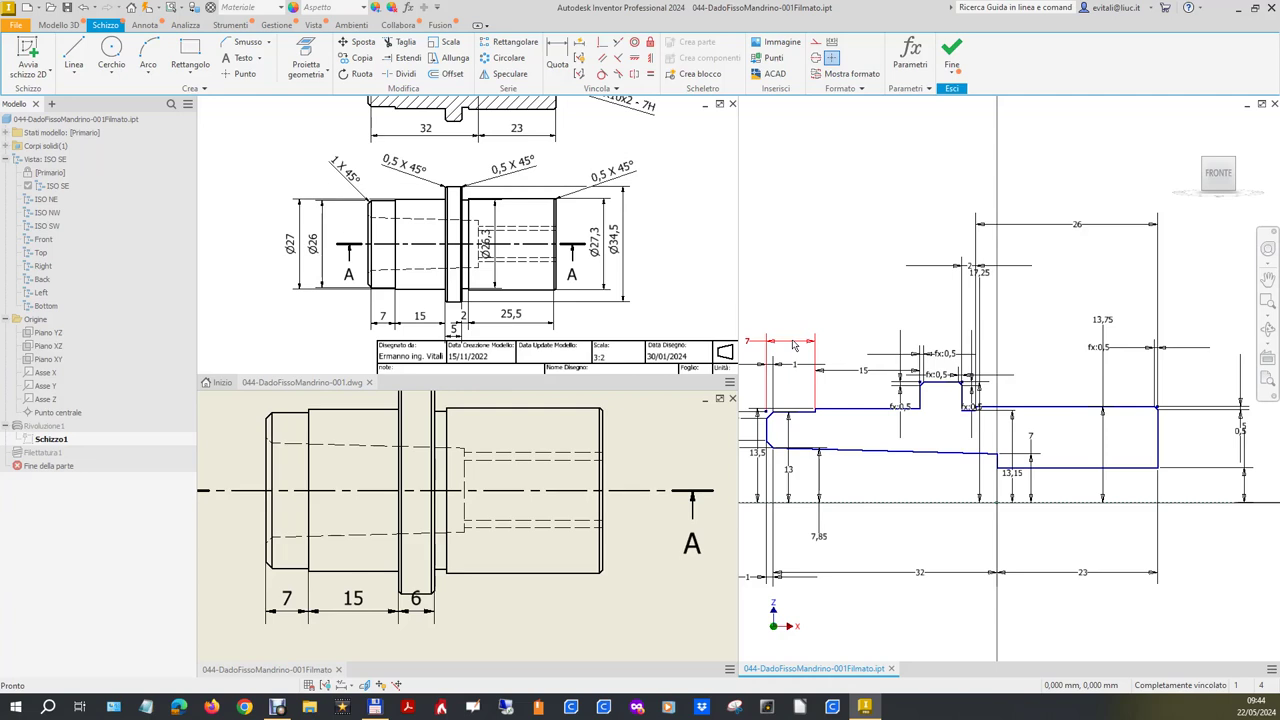
Change the 7 mm sketch length to 8 and update the drawing to the revised model.
double_click(793, 345)
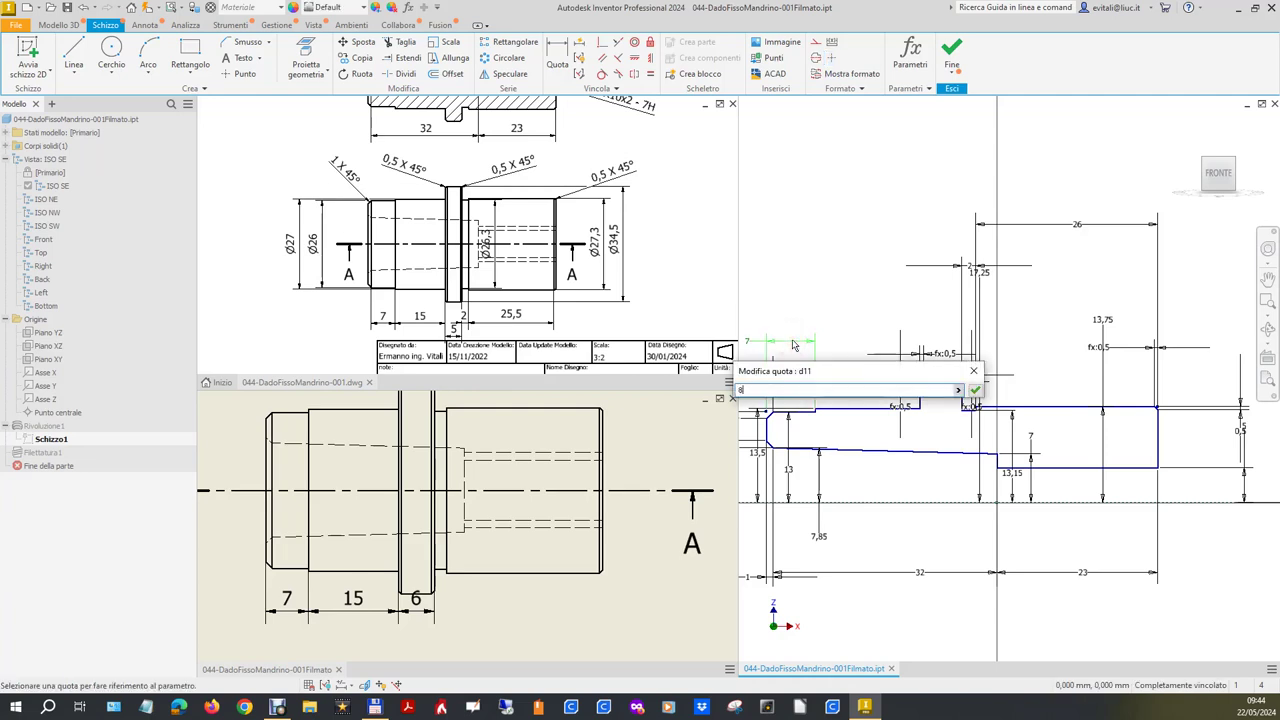
key("Return")
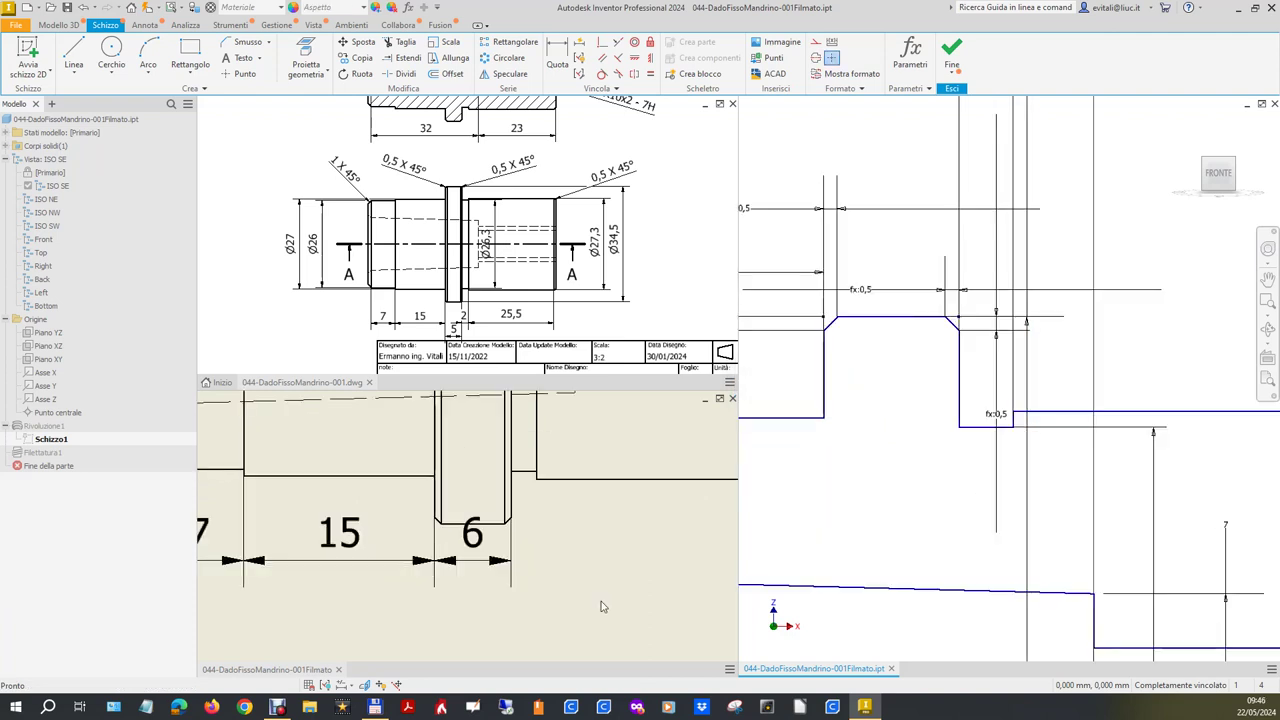
left_click(602, 607)
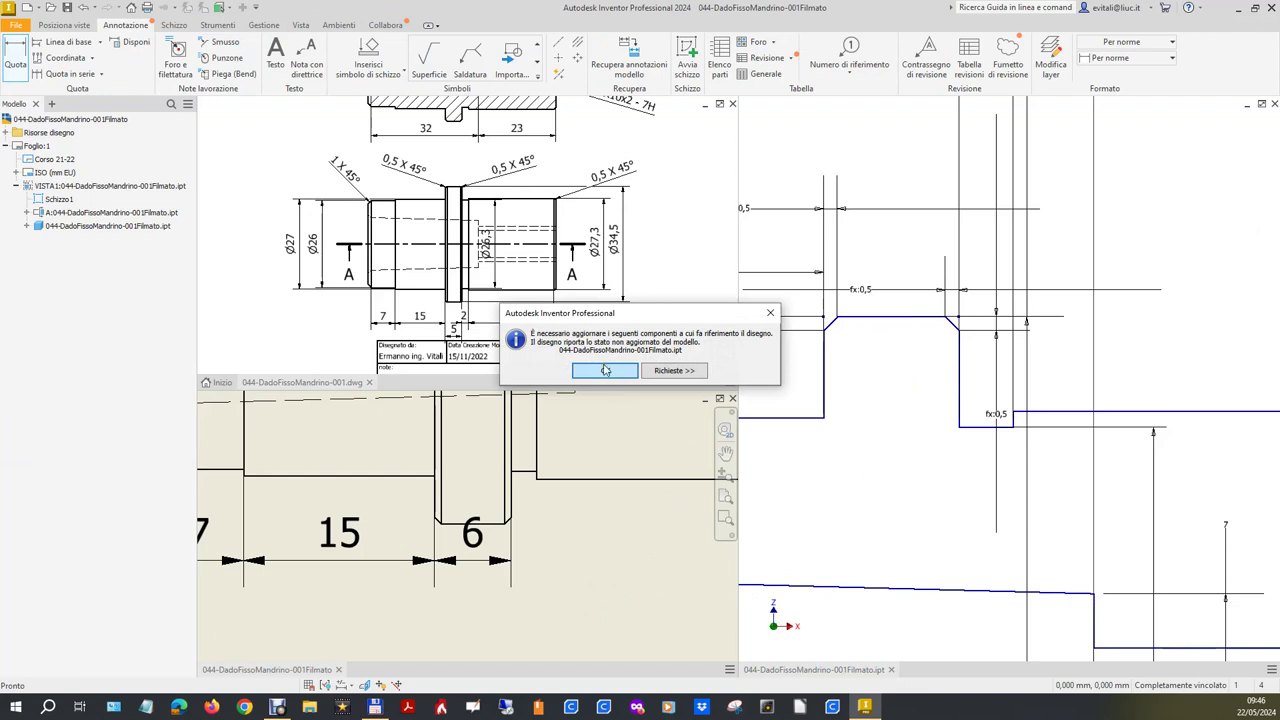
left_click(605, 370)
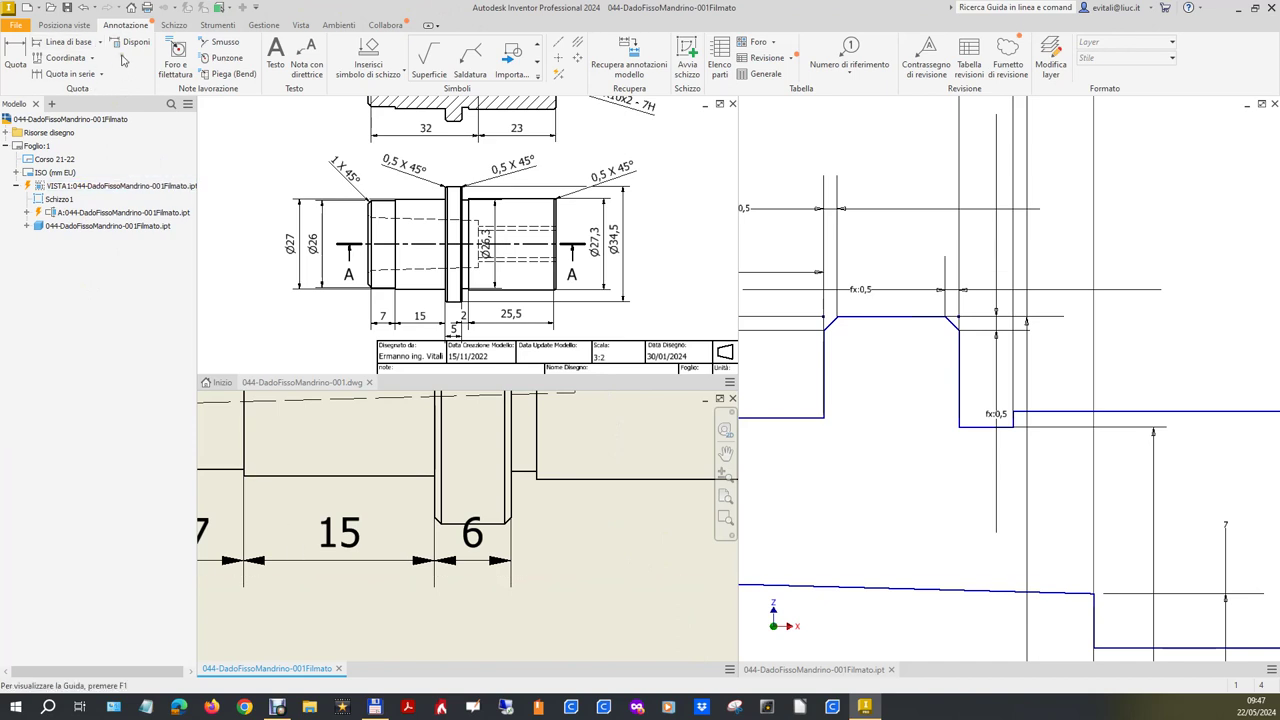
Finish the part's profile sketch so the solid rebuilds, then return to the drawing.
left_click(563, 557)
scroll(563, 557, "down", 2)
scroll(563, 557, "down", 2)
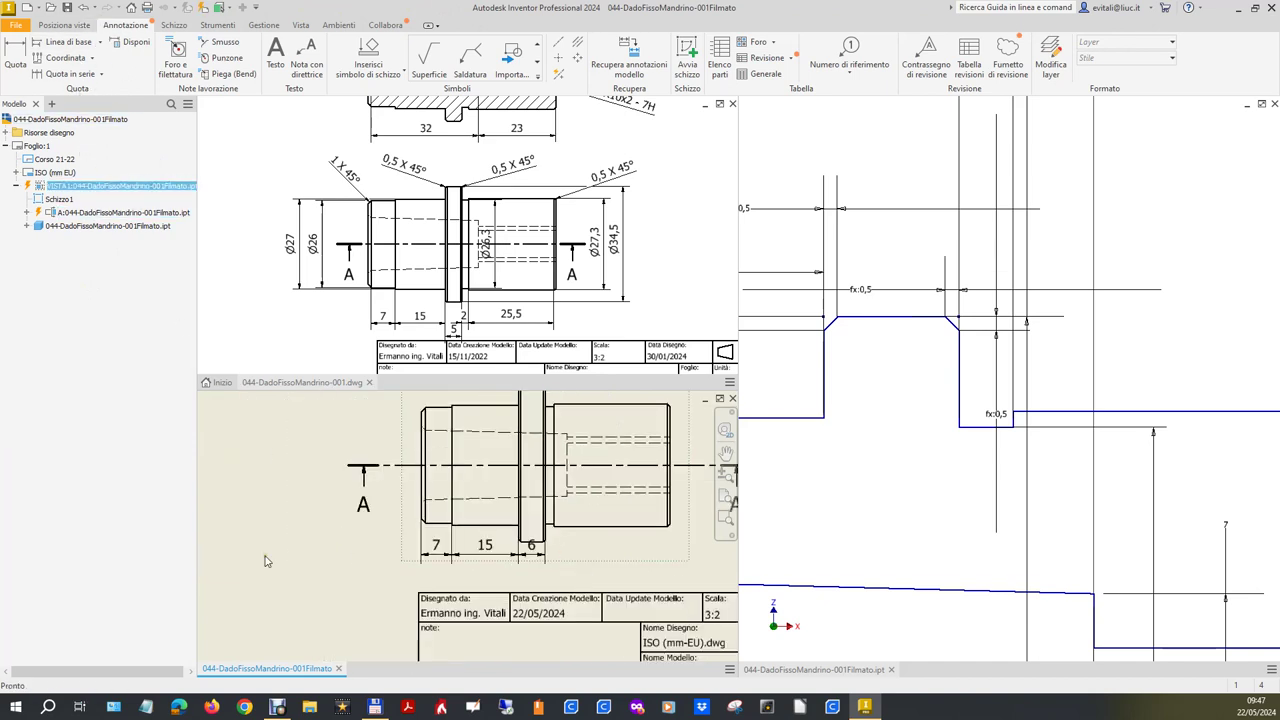
scroll(230, 573, "down", 2)
double_click(962, 345)
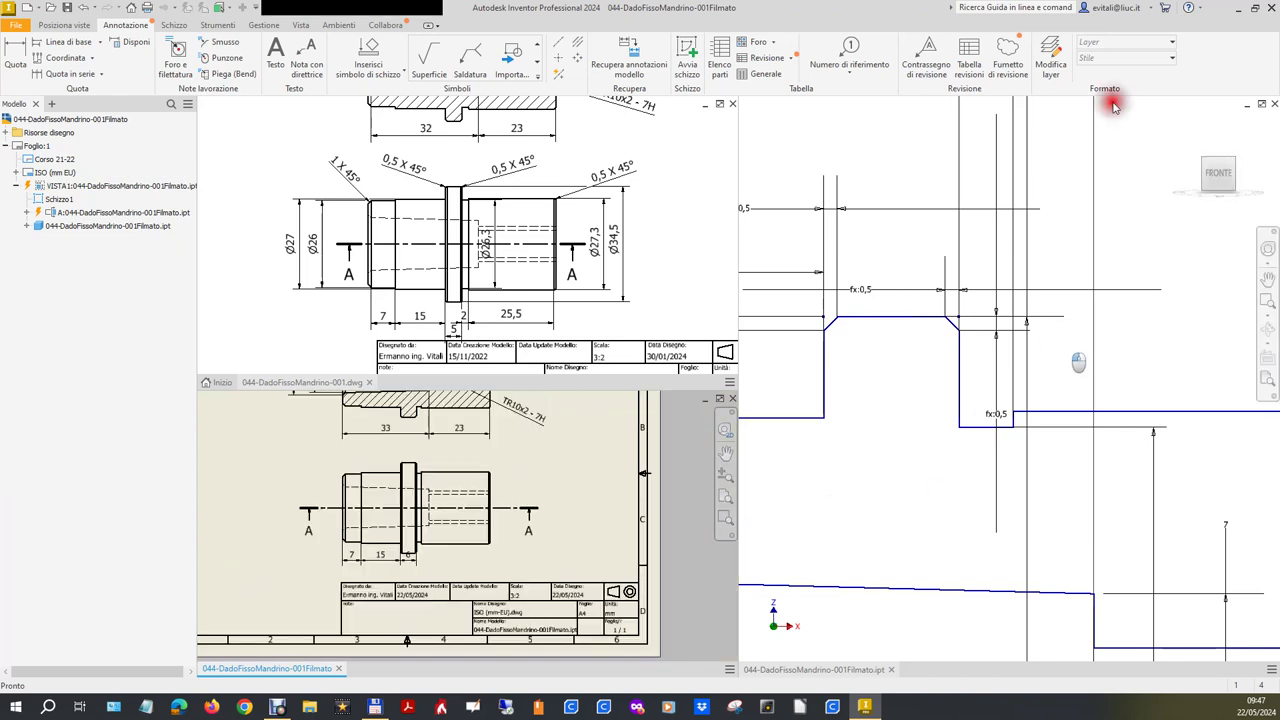
left_click(951, 55)
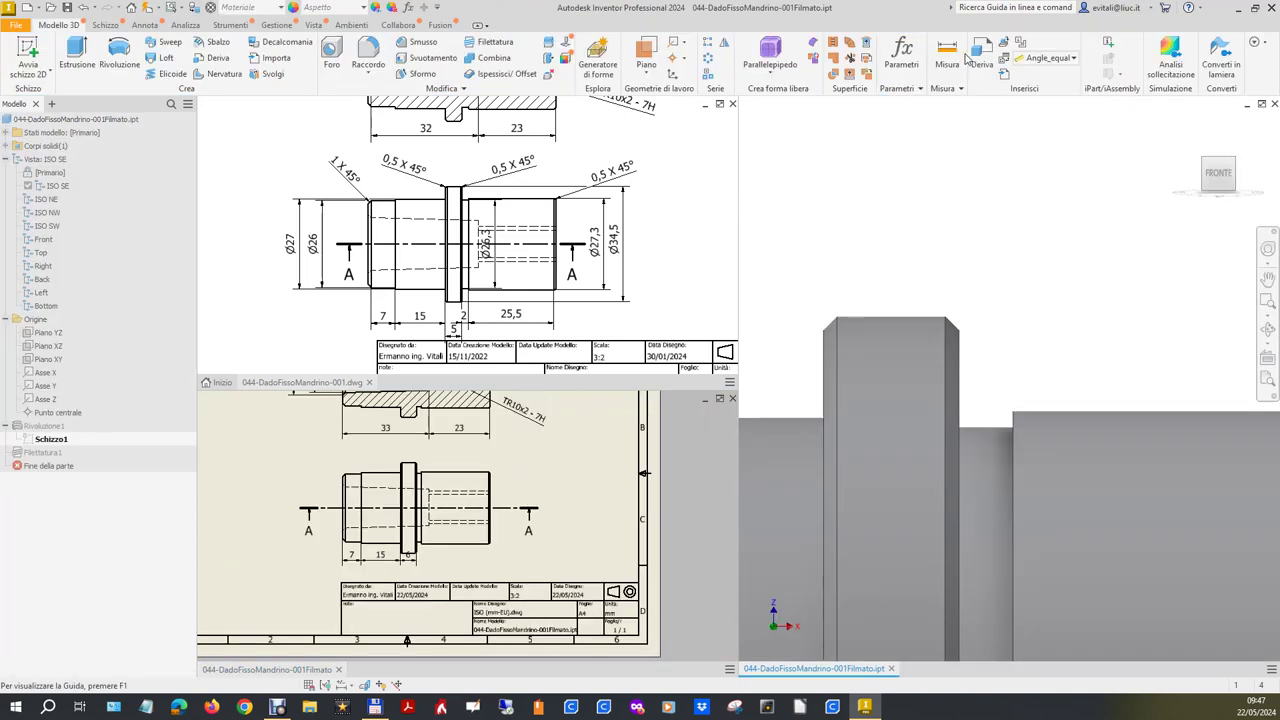
scroll(413, 558, "down", 2)
scroll(413, 557, "up", 5)
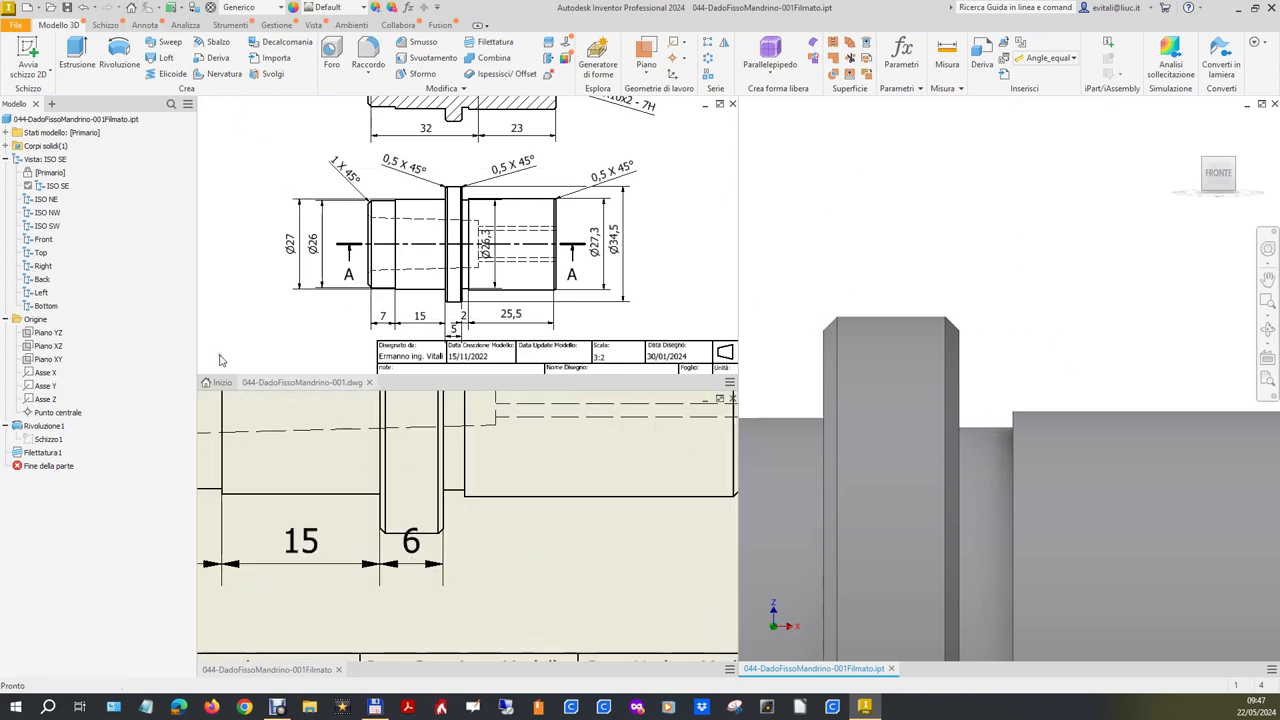
left_click(376, 591)
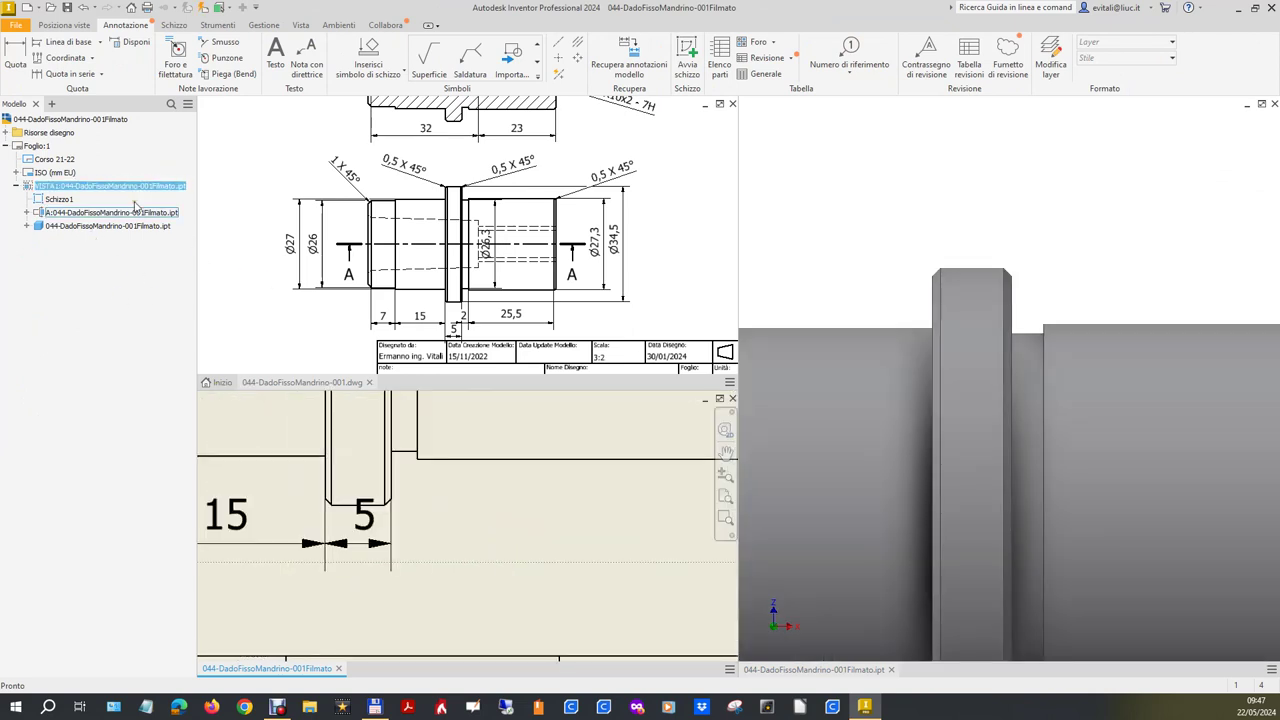
Add the 2 and 25,5 length dimensions to the lower section view.
key("d")
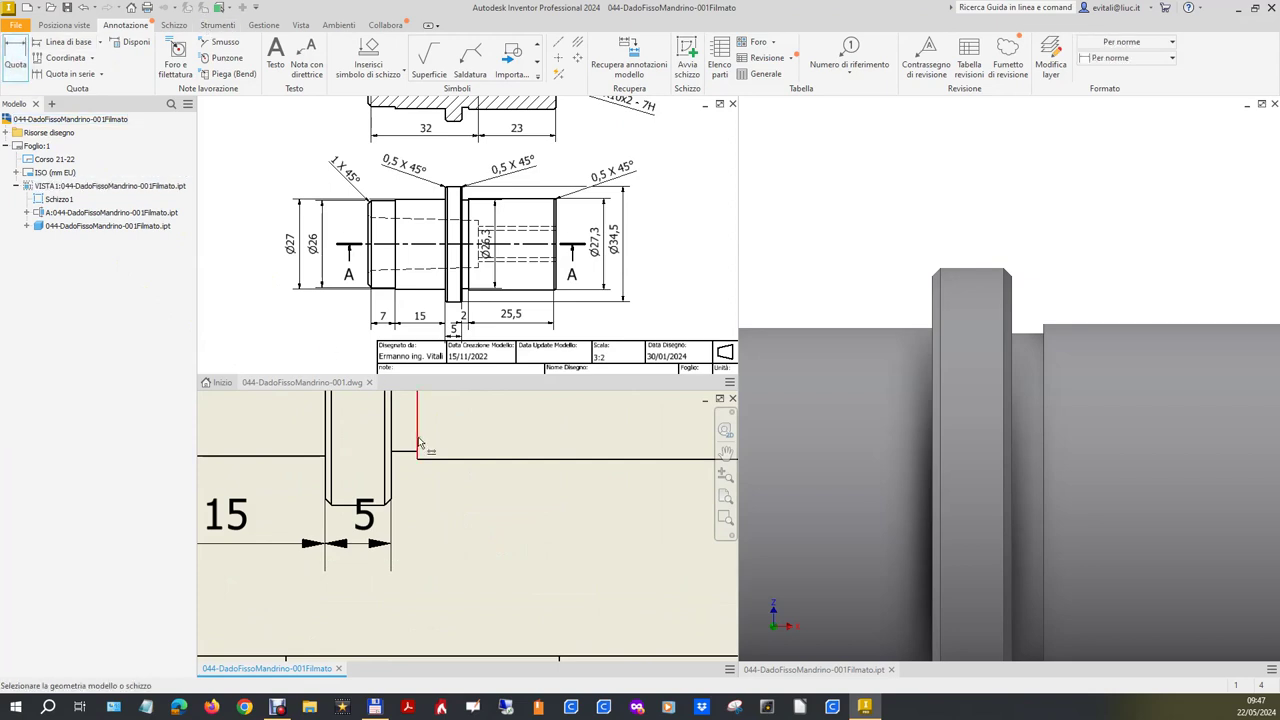
left_click(411, 454)
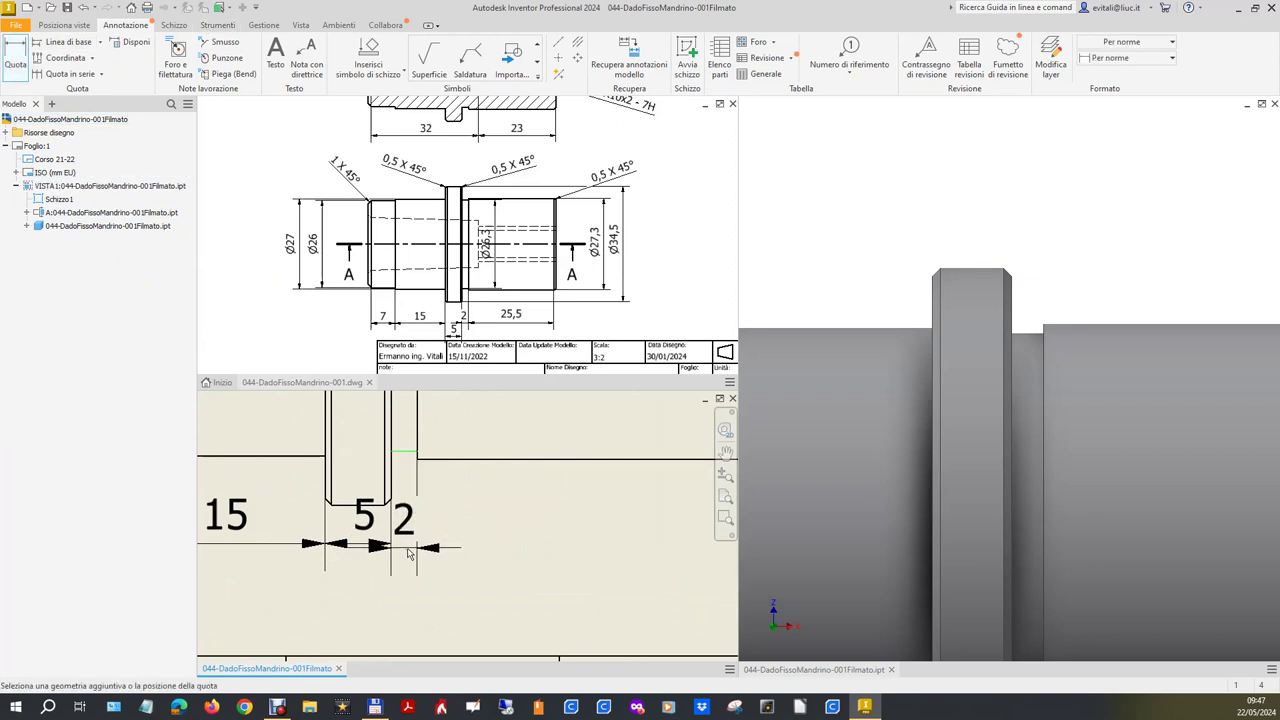
left_click(412, 614)
left_click(537, 461)
left_click(517, 549)
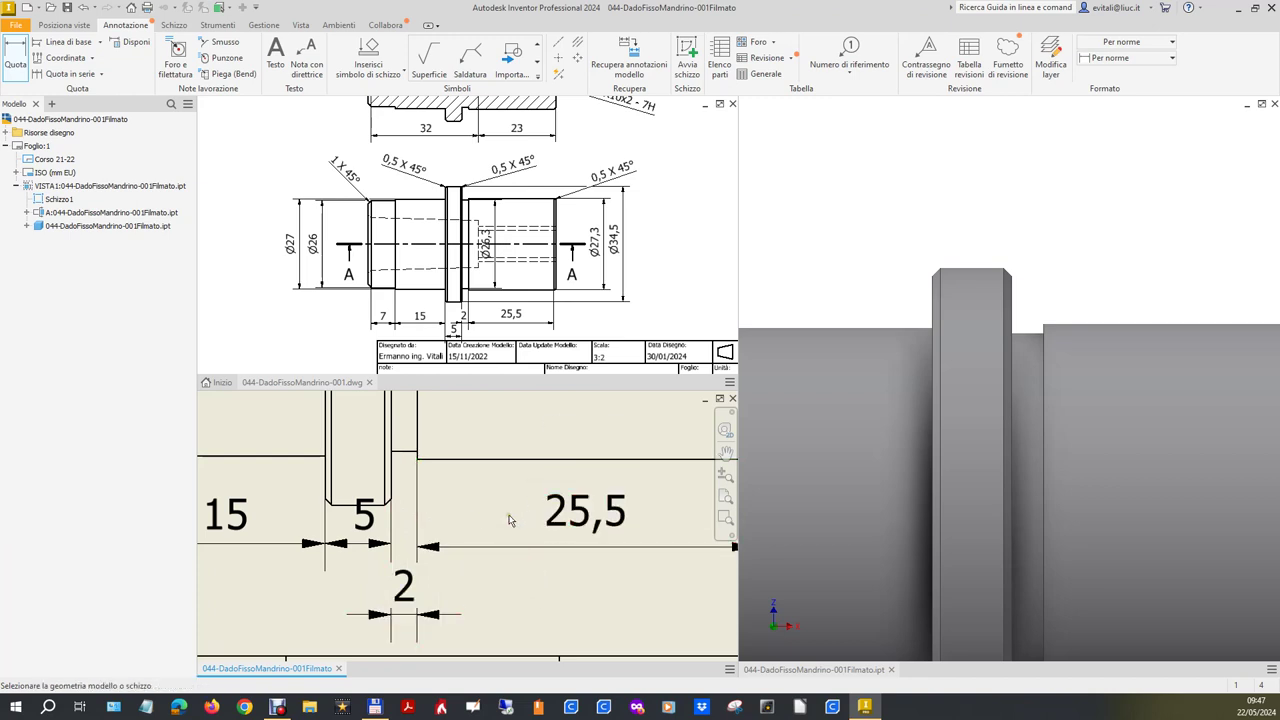
scroll(513, 522, "down", 3)
scroll(598, 500, "up", 2)
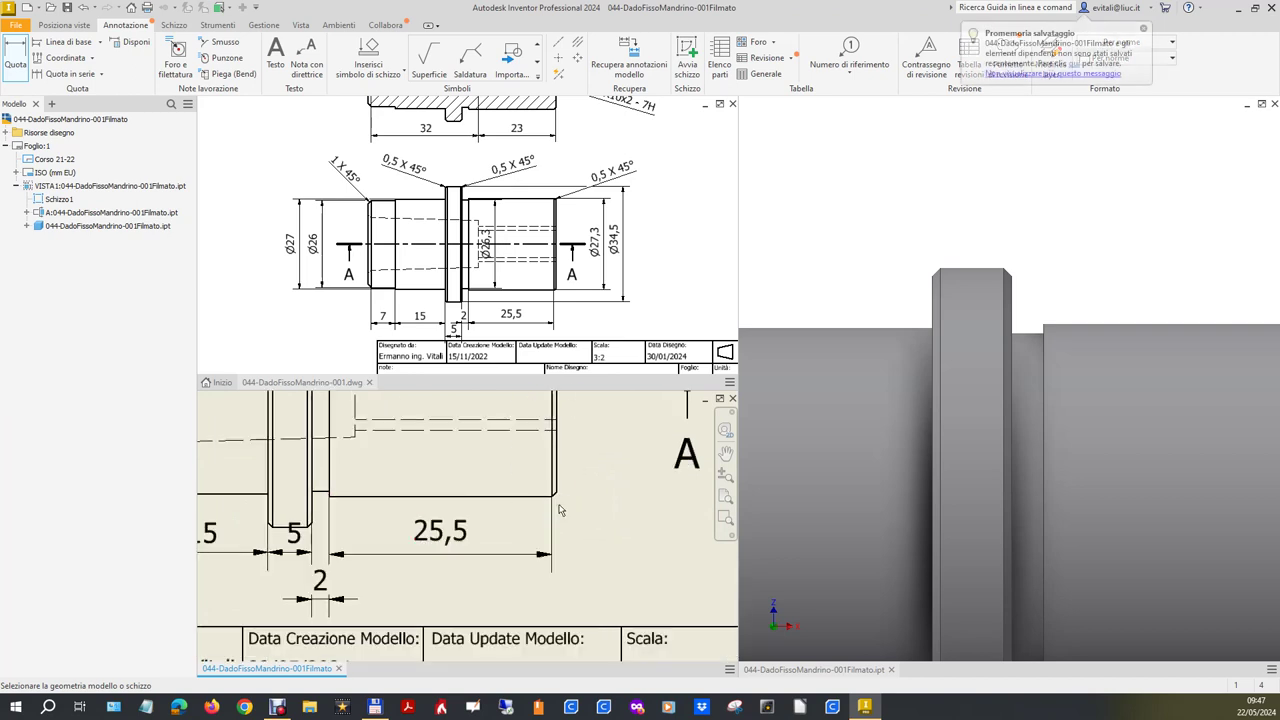
scroll(564, 499, "down", 2)
scroll(573, 521, "down", 1)
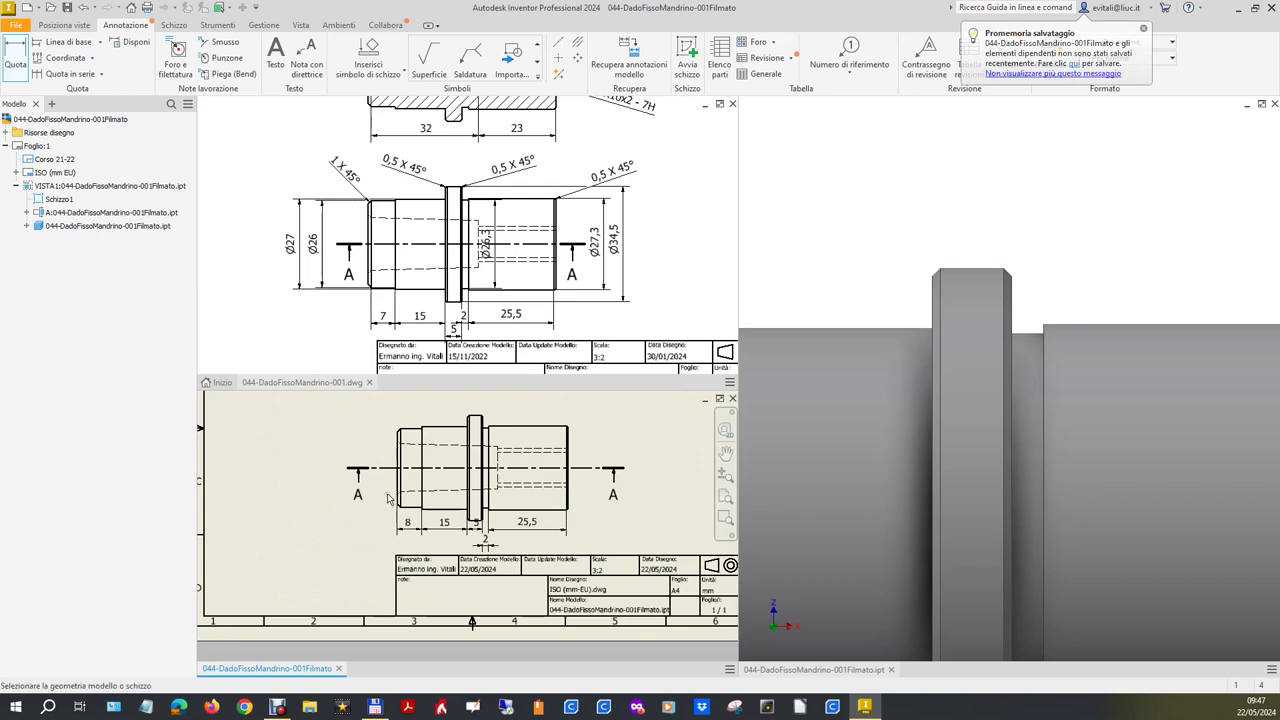
left_click(16, 60)
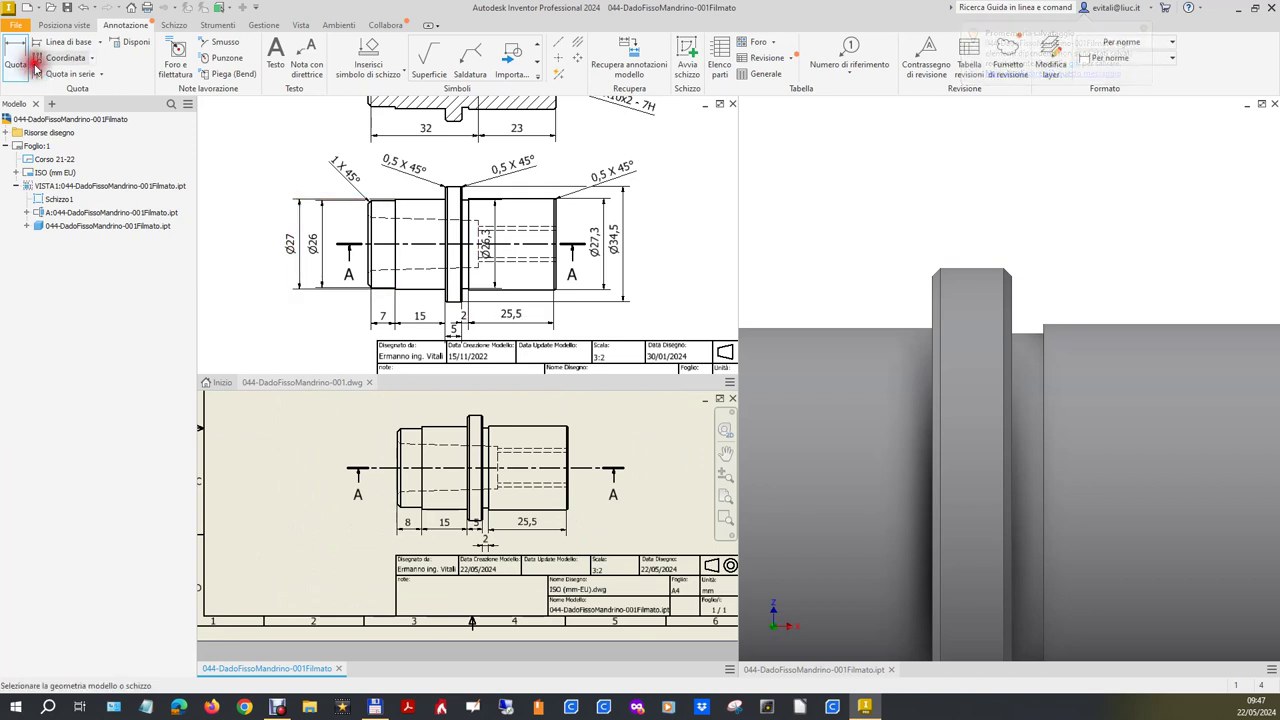
Dimension the left cylinder's Ø27 and Ø26 diameters in the lower section.
key("Escape")
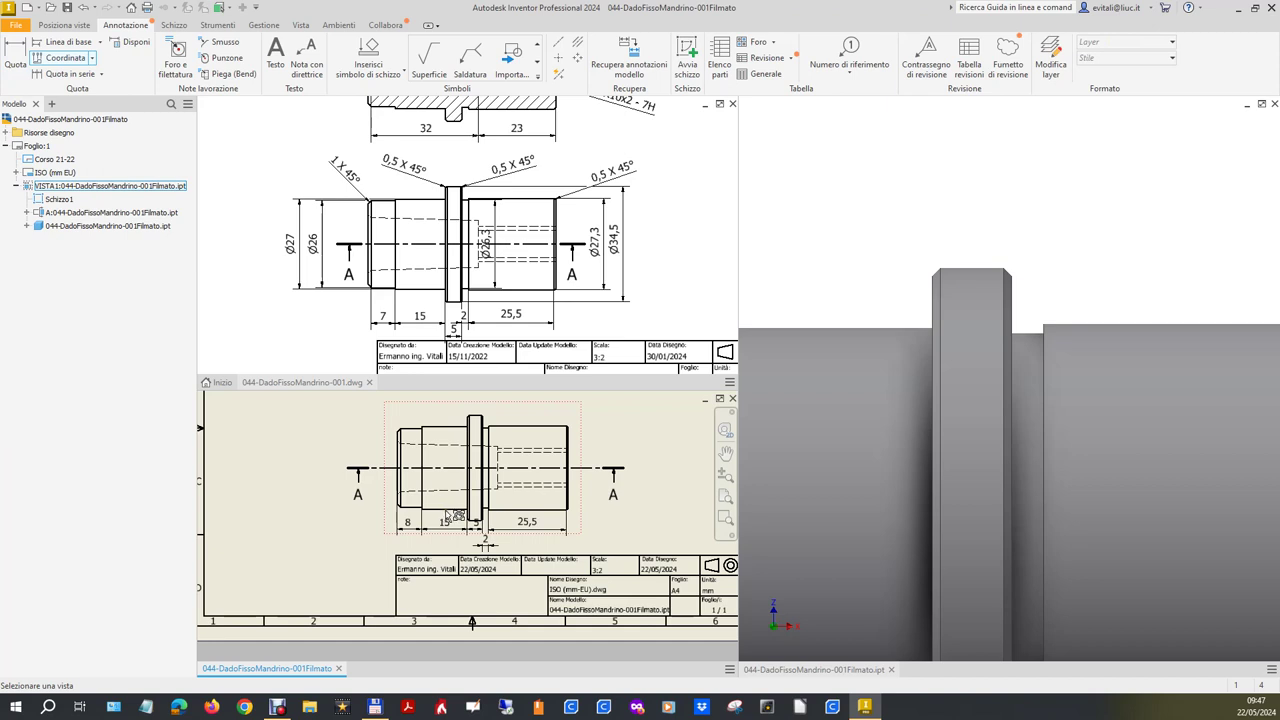
left_click(355, 430)
left_click(16, 60)
left_click(440, 510)
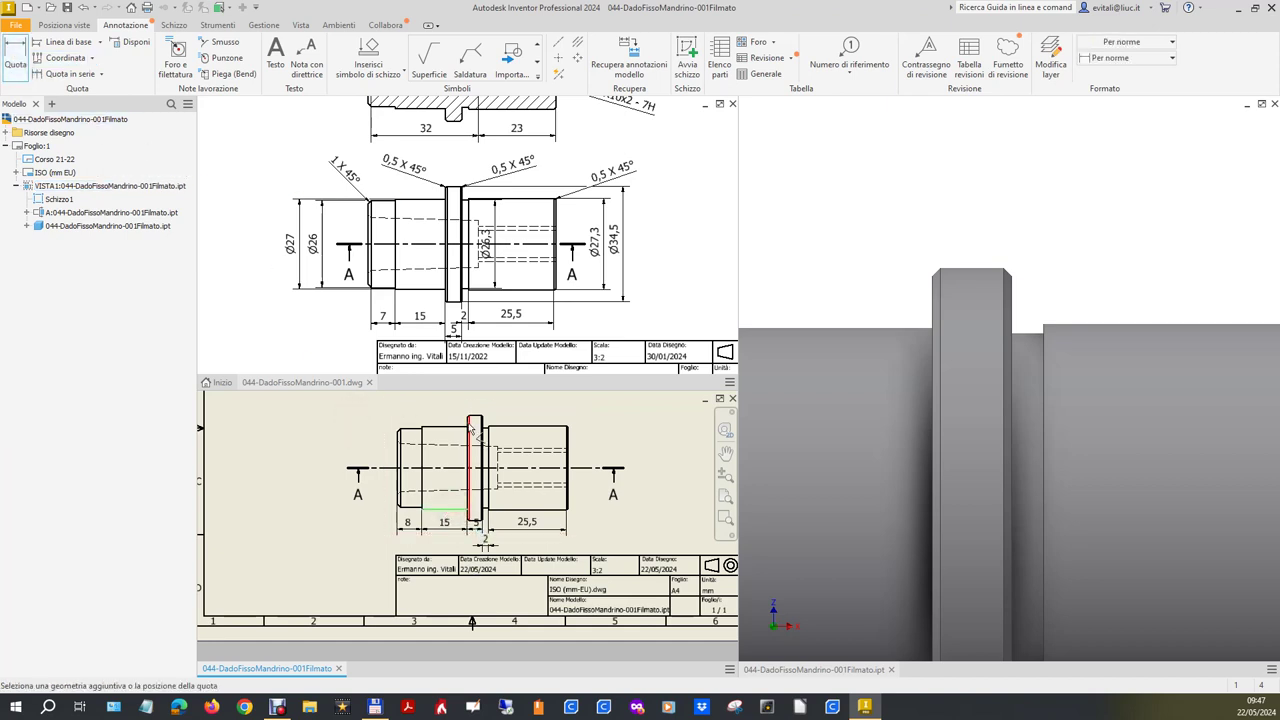
left_click(450, 428)
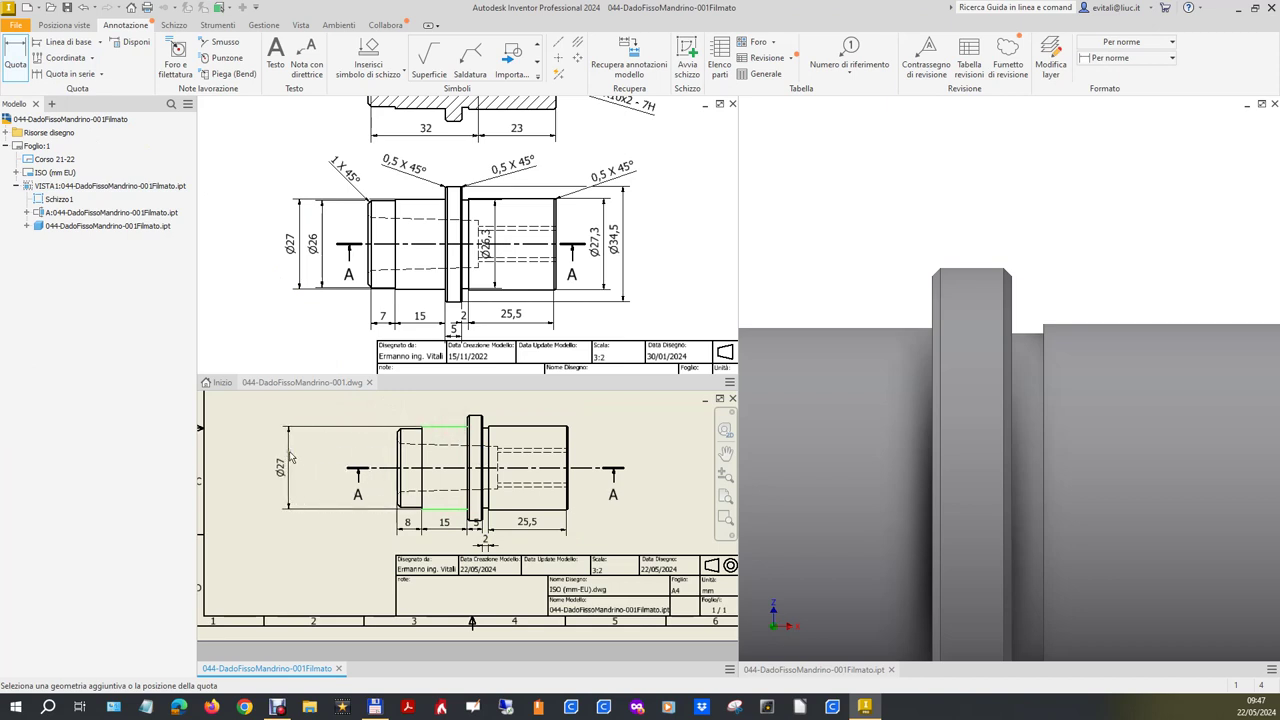
left_click(305, 456)
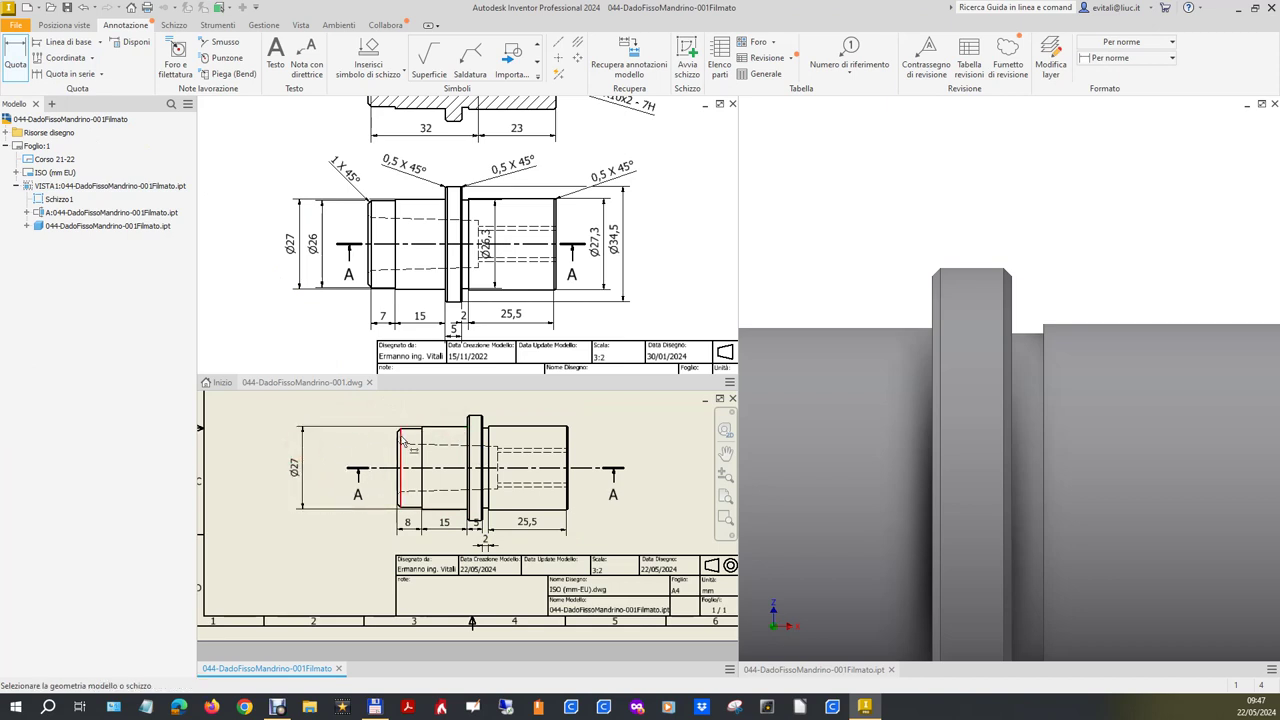
left_click(416, 509)
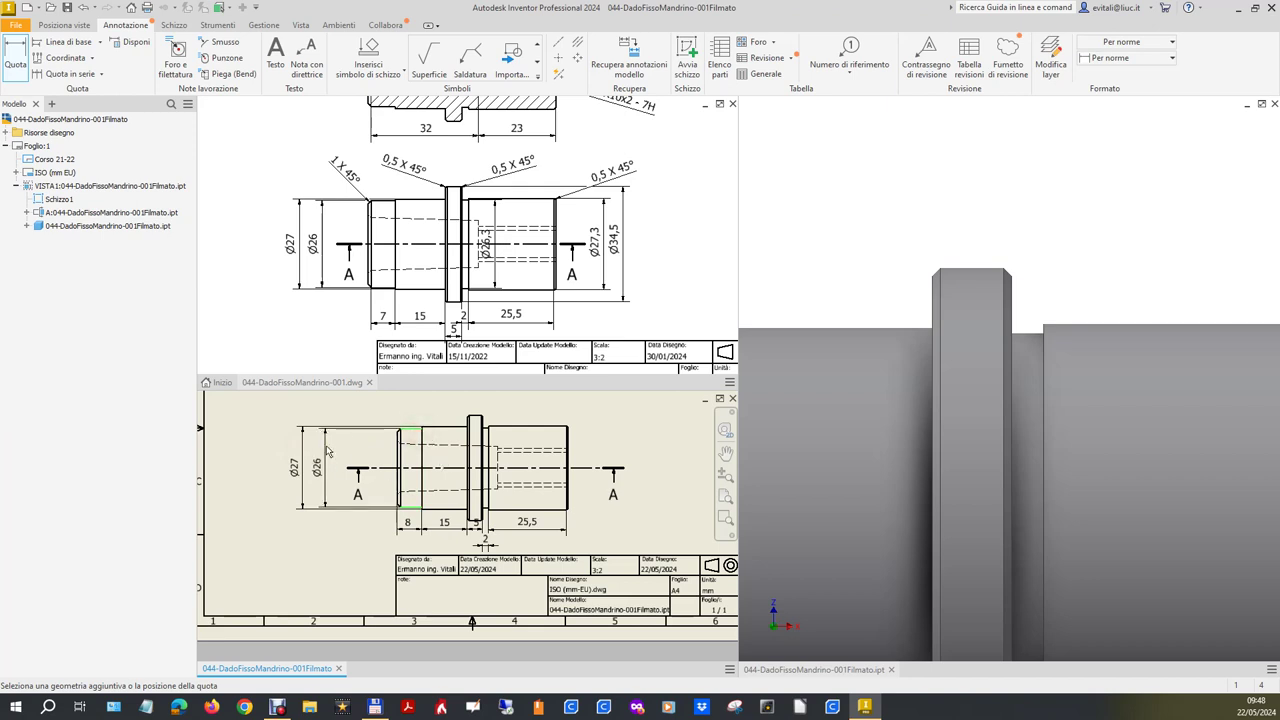
left_click(328, 452)
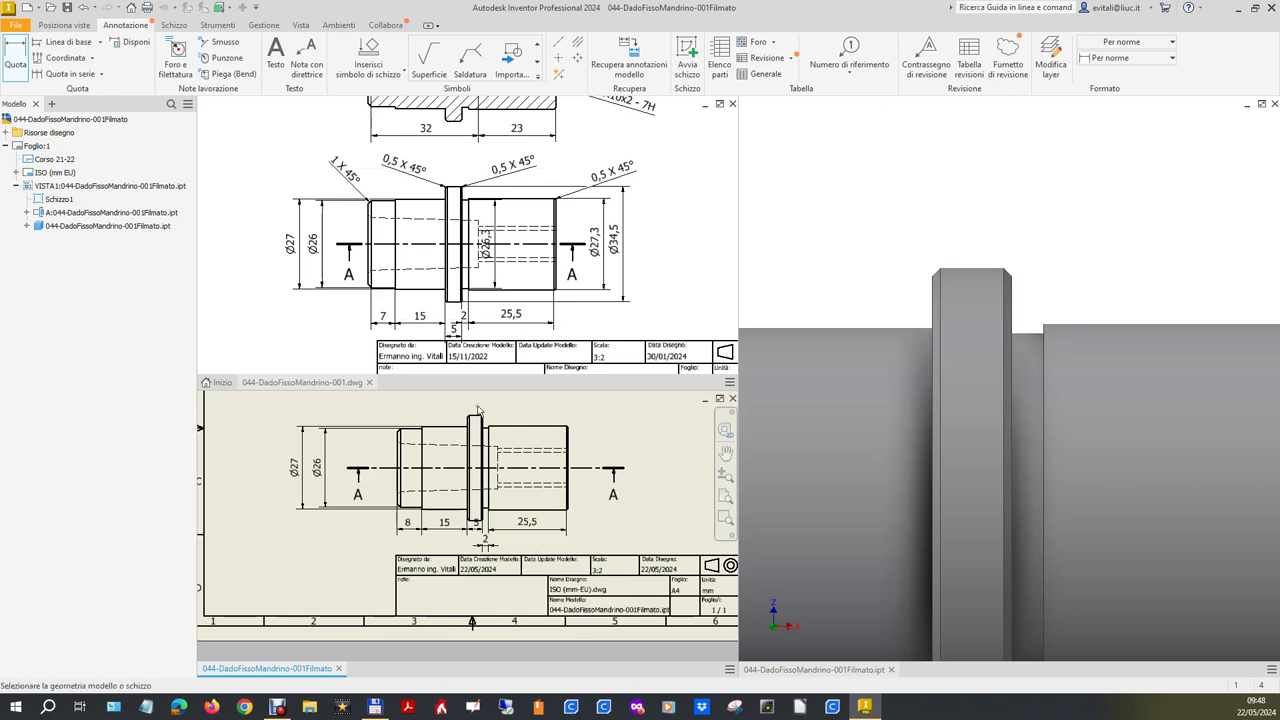
Add the Ø26,3 inner bore diameter and the 5 groove width dimension.
scroll(498, 472, "up", 1)
scroll(525, 495, "up", 1)
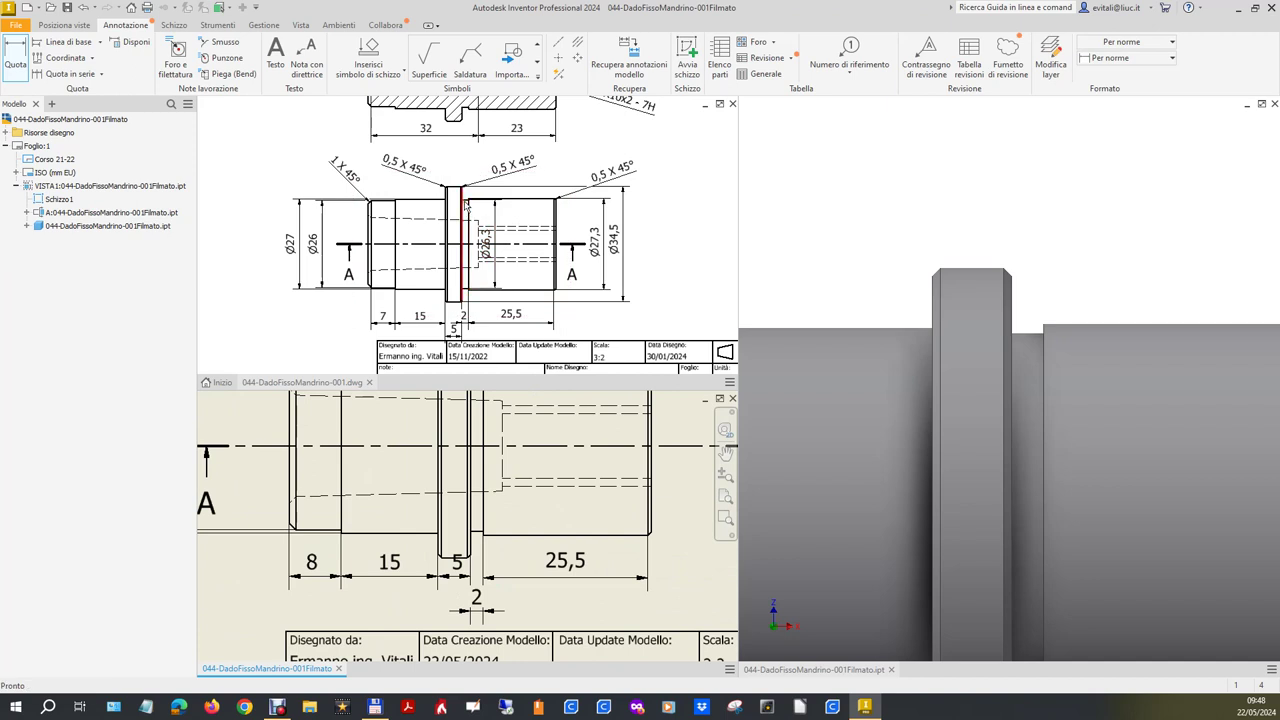
scroll(468, 600, "down", 2)
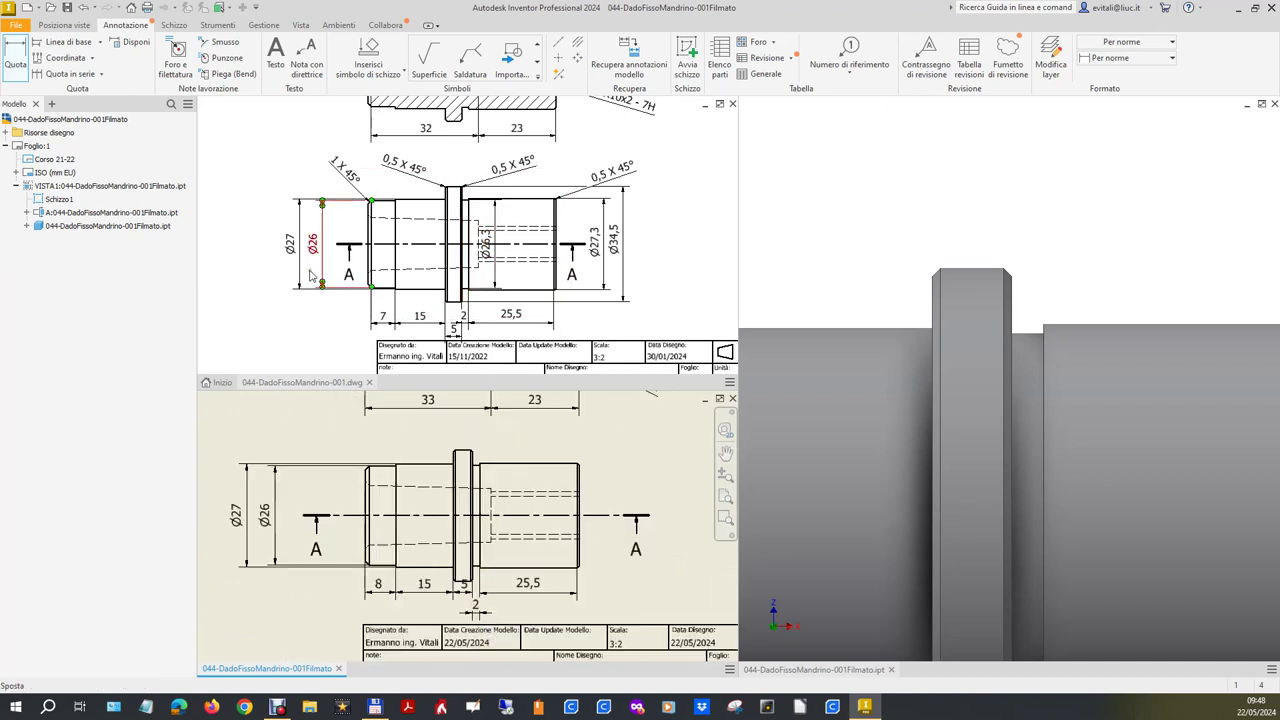
left_click(15, 55)
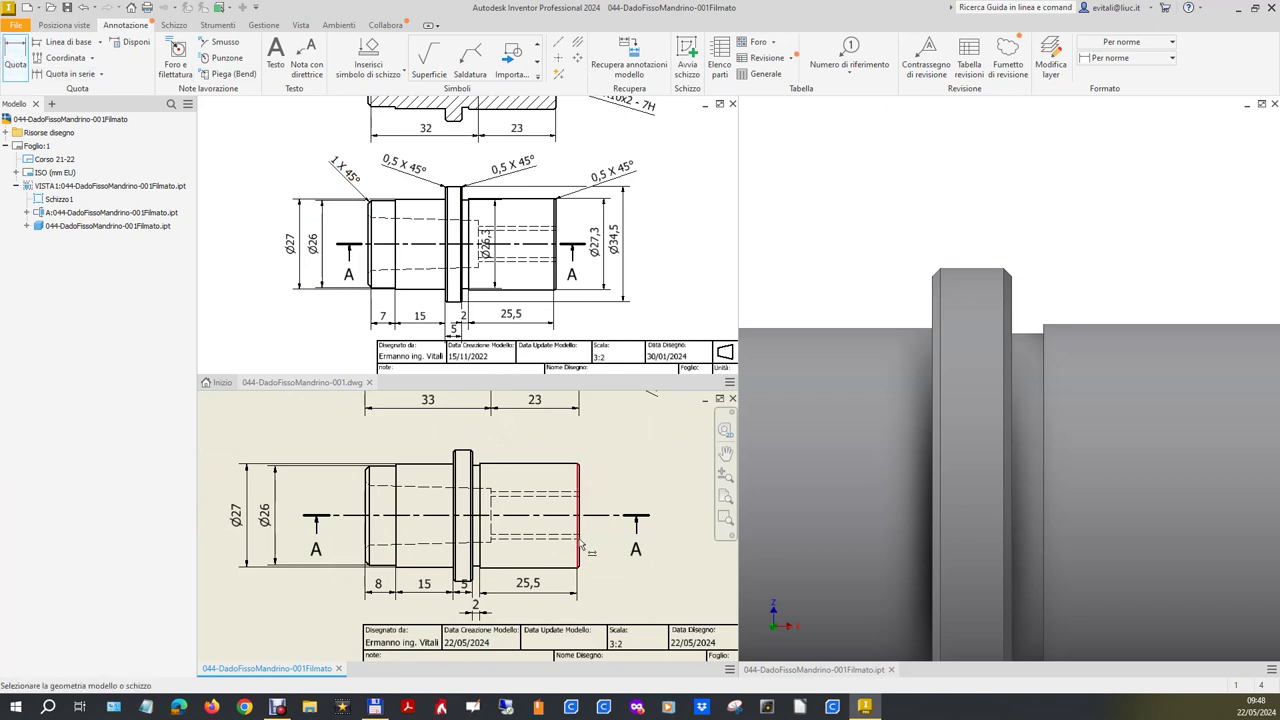
scroll(495, 505, "up", 2)
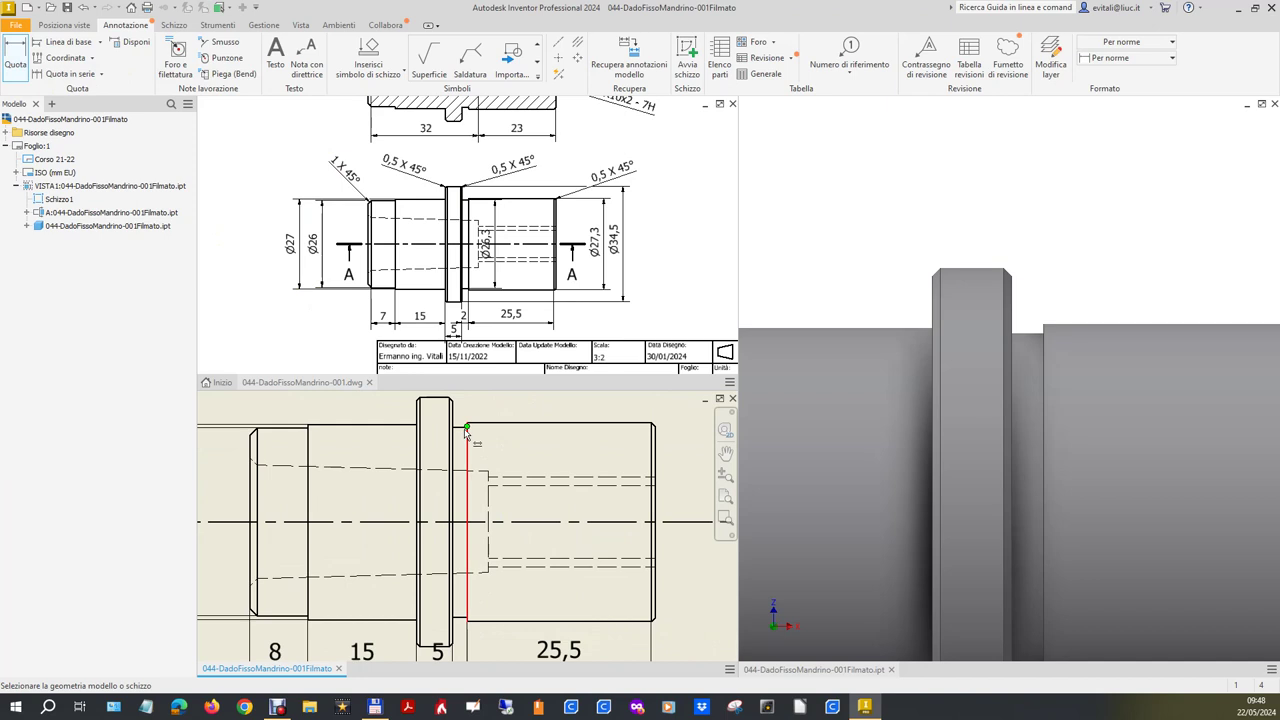
scroll(457, 441, "up", 3)
left_click(490, 410)
scroll(500, 480, "down", 2)
scroll(500, 563, "down", 2)
scroll(475, 640, "down", 1)
scroll(472, 645, "up", 5)
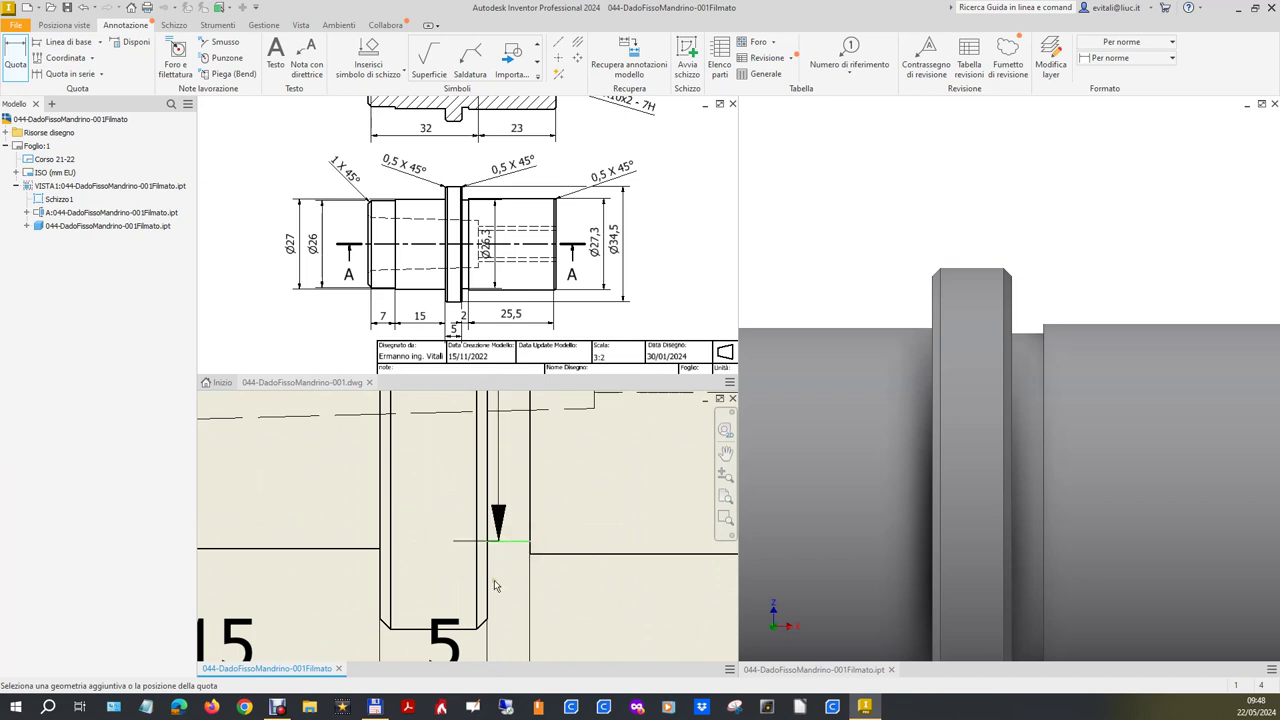
scroll(511, 554, "down", 3)
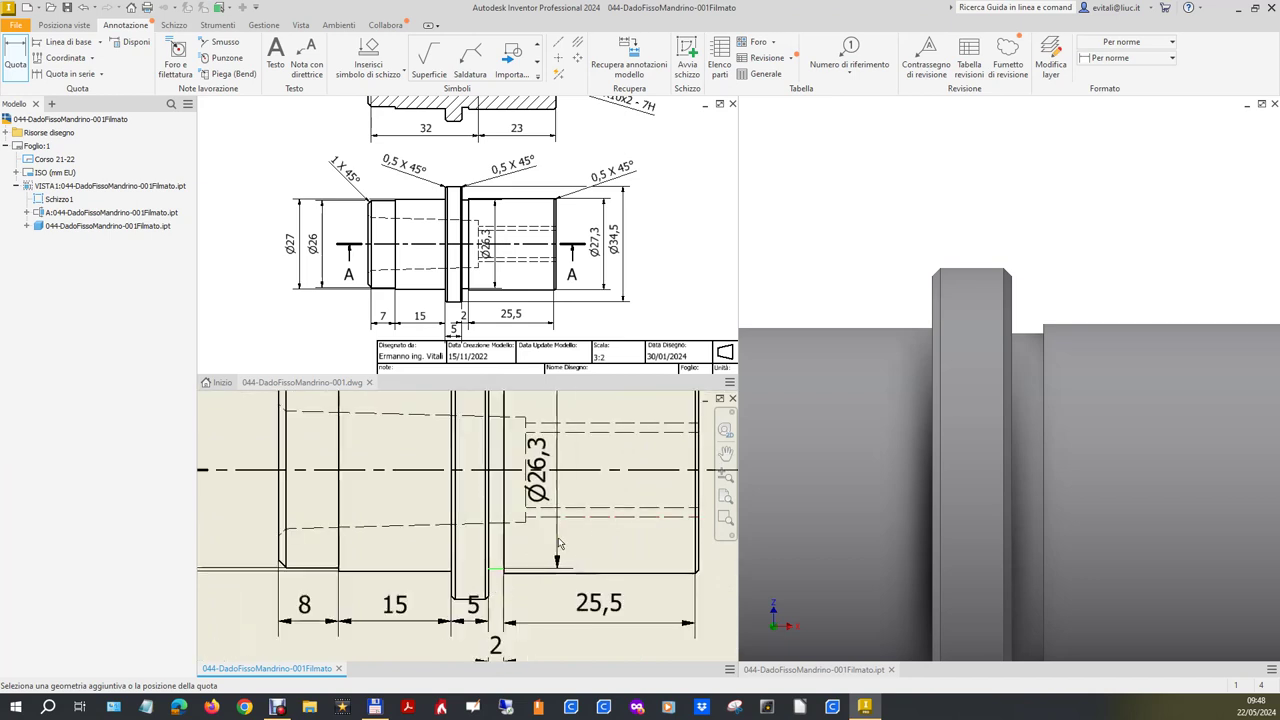
left_click(563, 537)
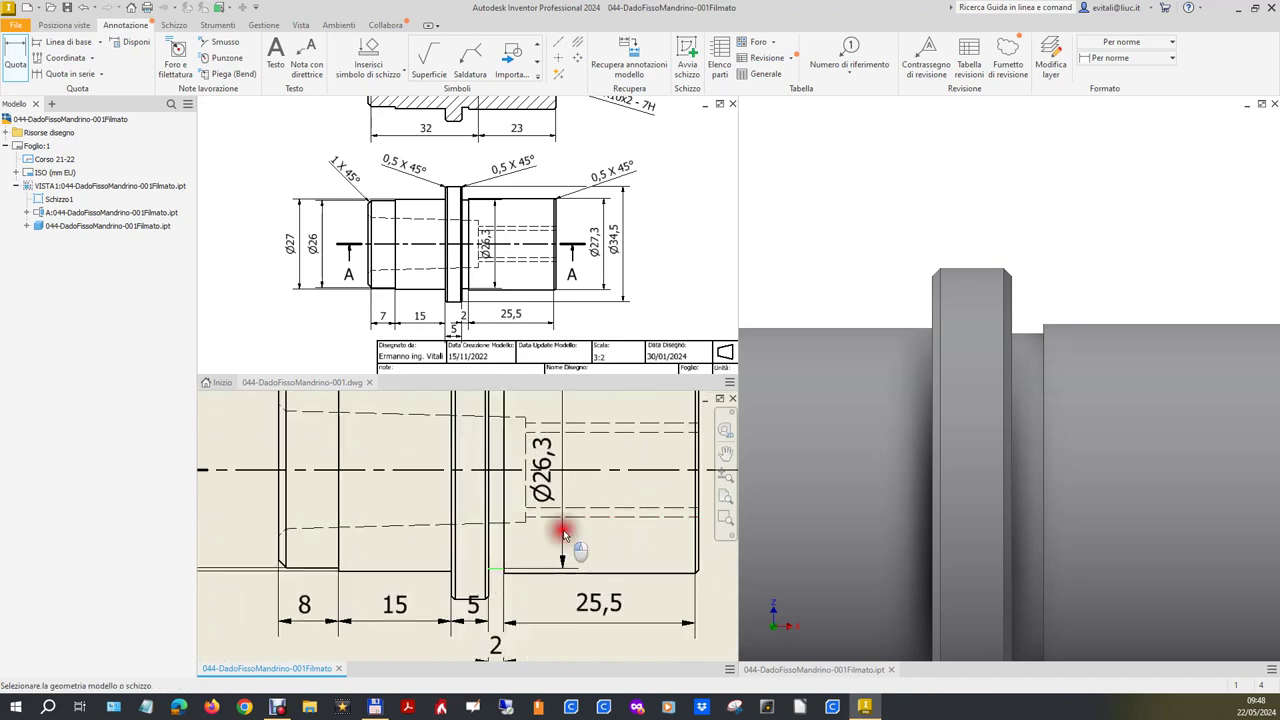
scroll(436, 584, "down", 3)
left_click(436, 584)
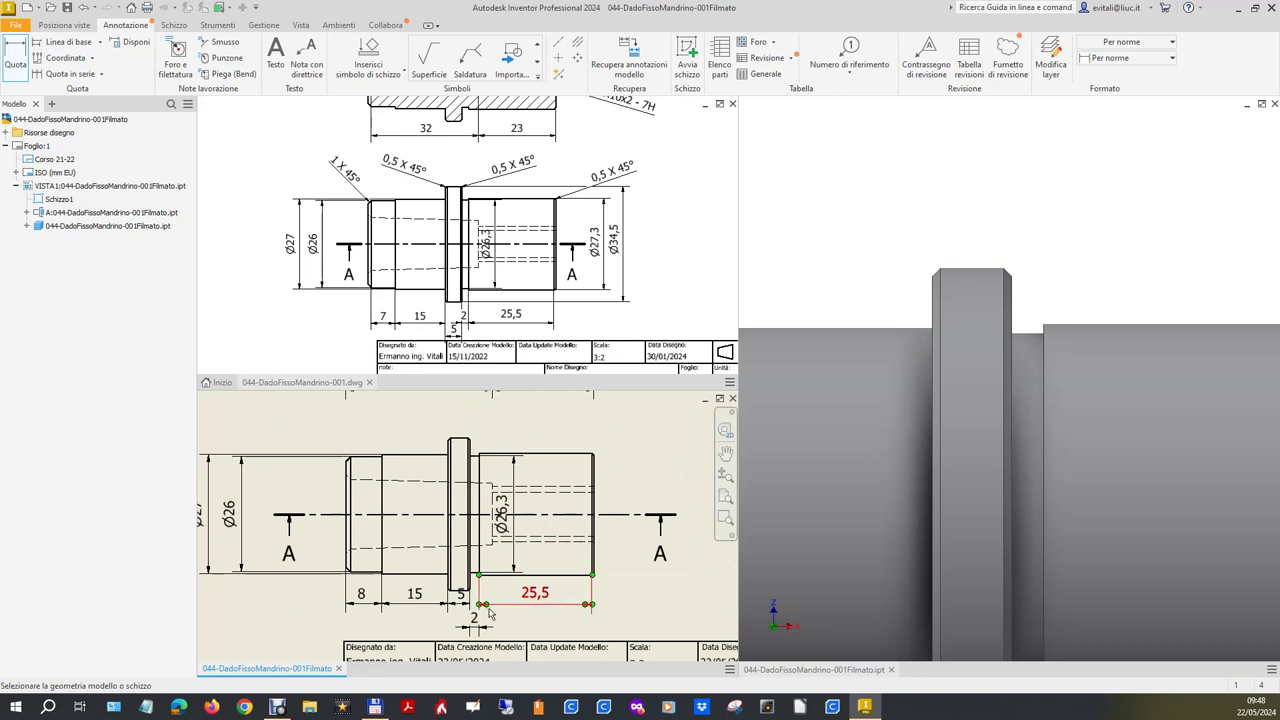
Move the 5 groove dimension down beside the 2 dimension.
left_click(10, 60)
scroll(460, 585, "down", 3)
scroll(462, 586, "up", 4)
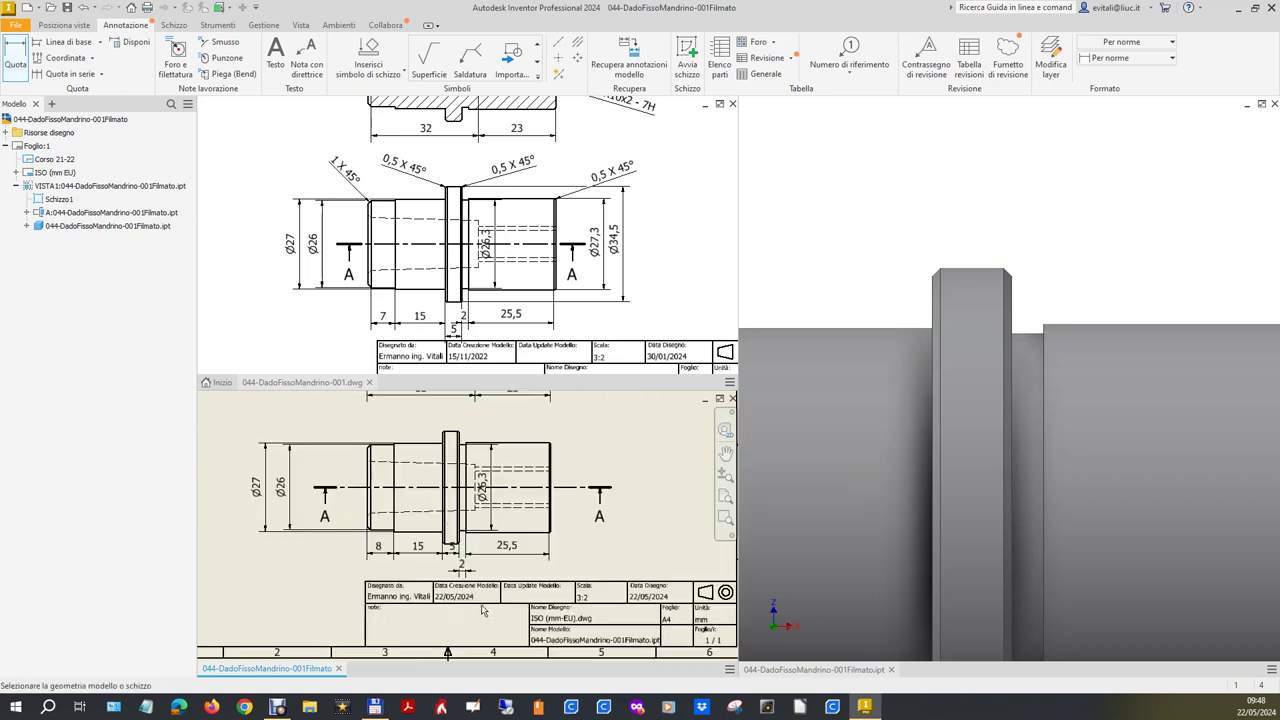
scroll(478, 590, "down", 4)
left_click(388, 460)
left_click_drag(388, 460, 345, 540)
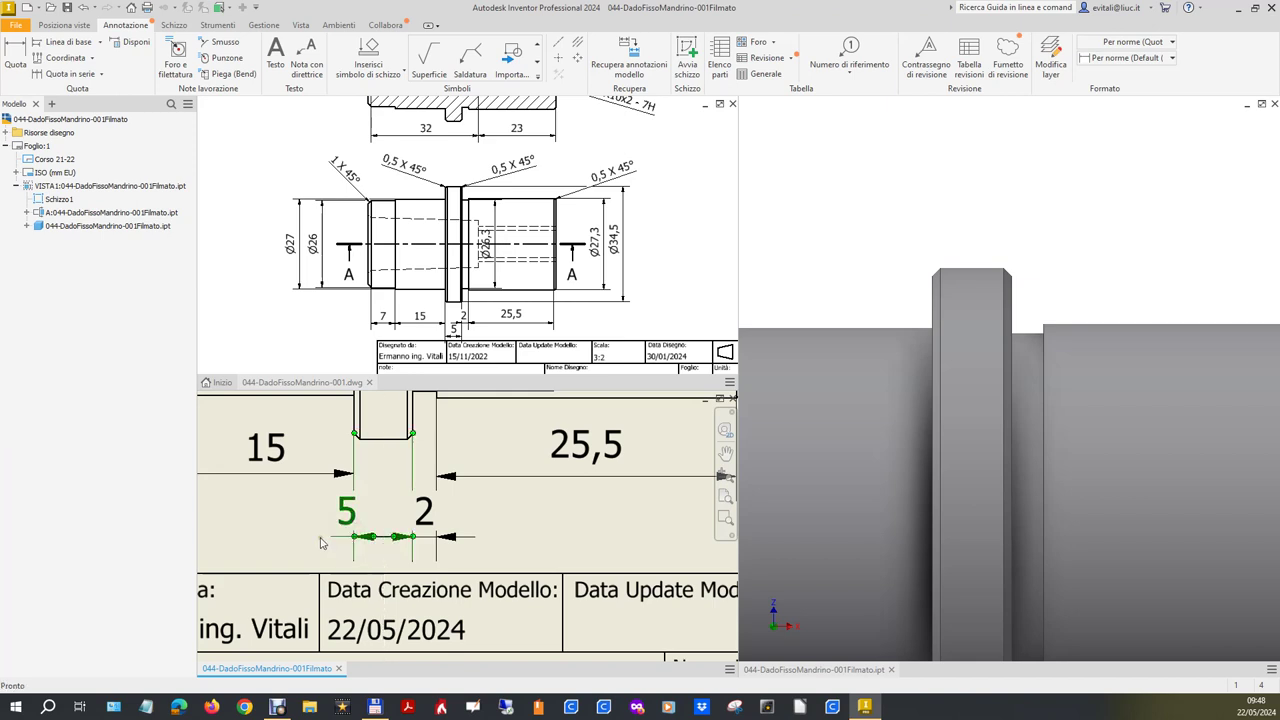
scroll(420, 524, "down", 2)
scroll(440, 520, "down", 1)
scroll(450, 516, "down", 2)
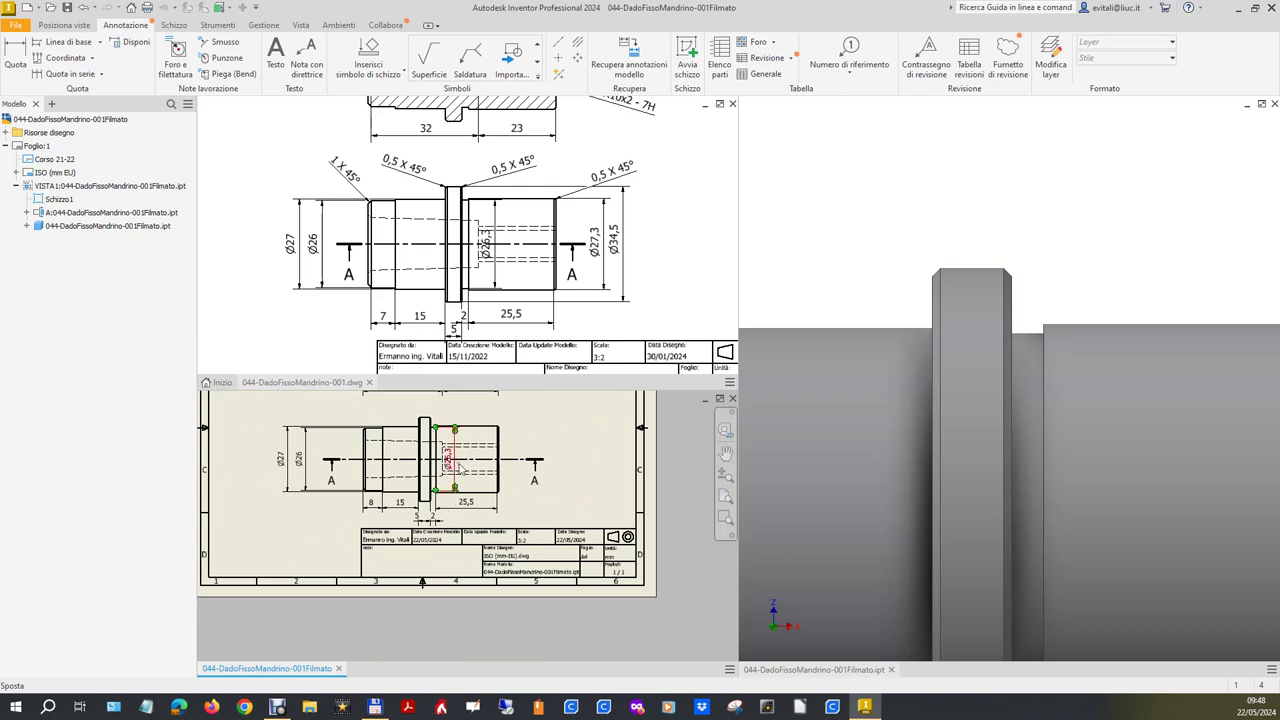
scroll(444, 432, "up", 5)
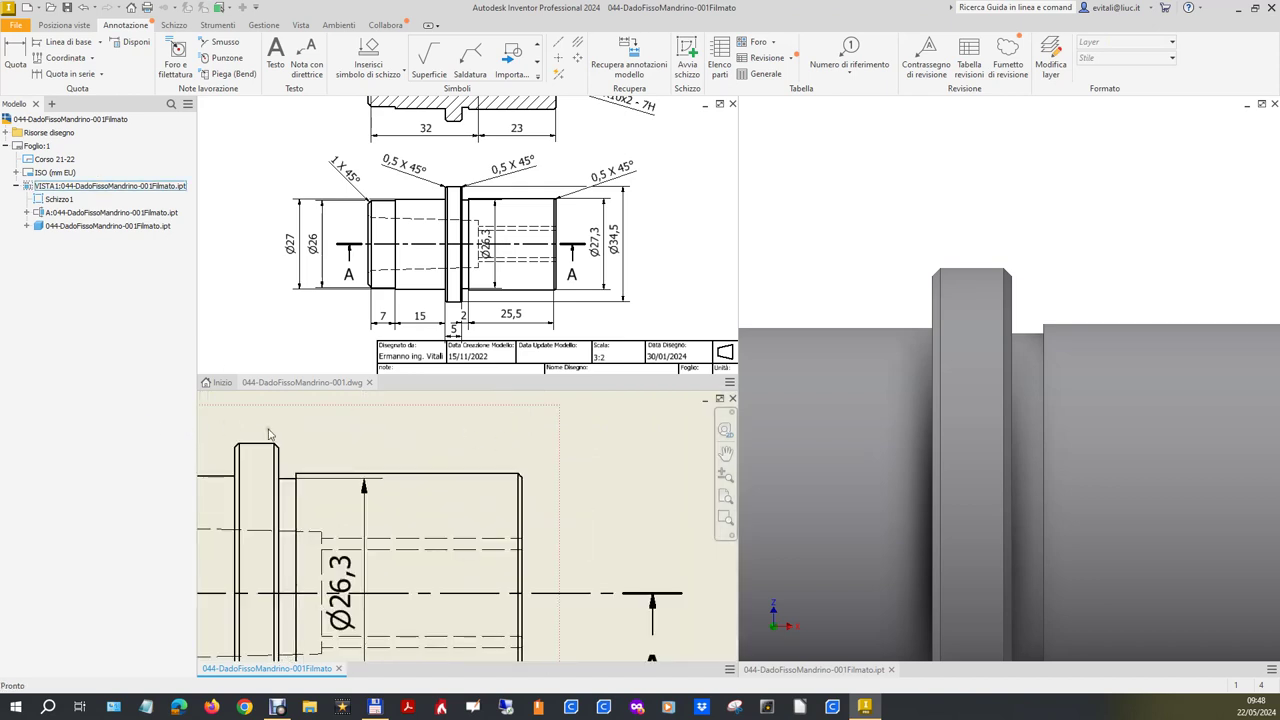
Add the Ø34,5 outer diameter dimension and nudge section marker A aside.
left_click(15, 56)
left_click(263, 450)
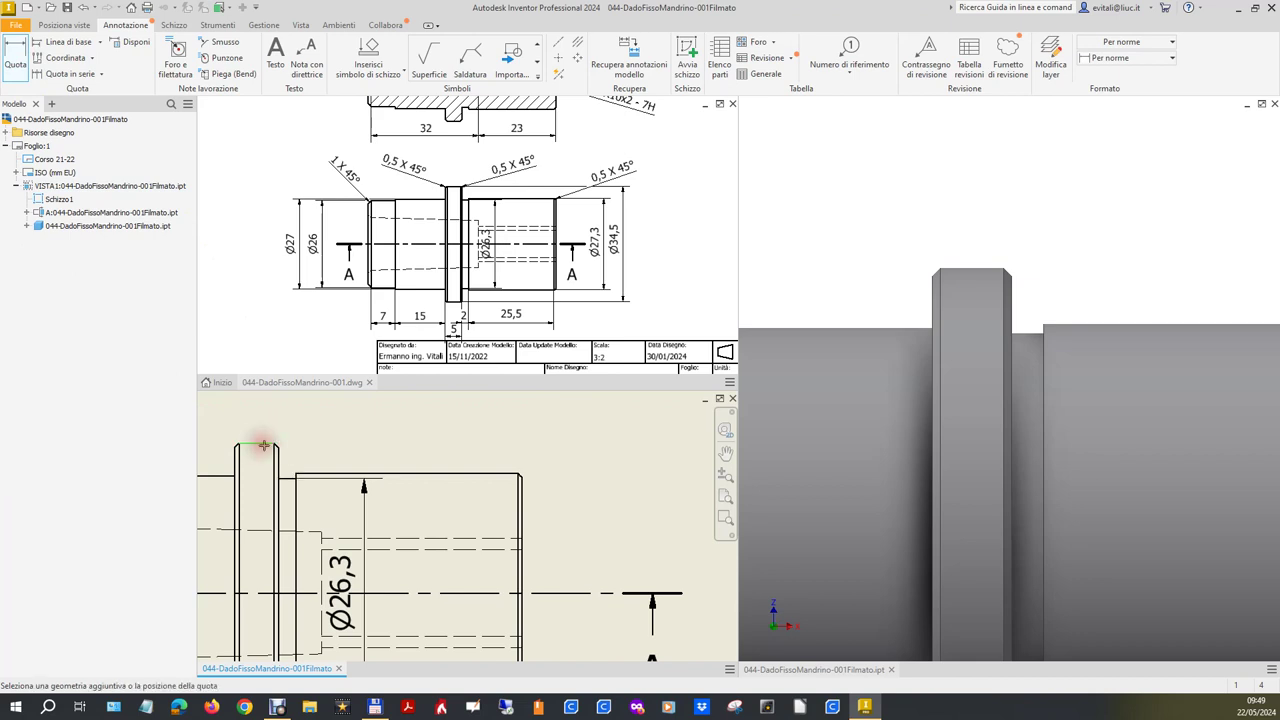
scroll(260, 450, "down", 3)
scroll(272, 558, "up", 4)
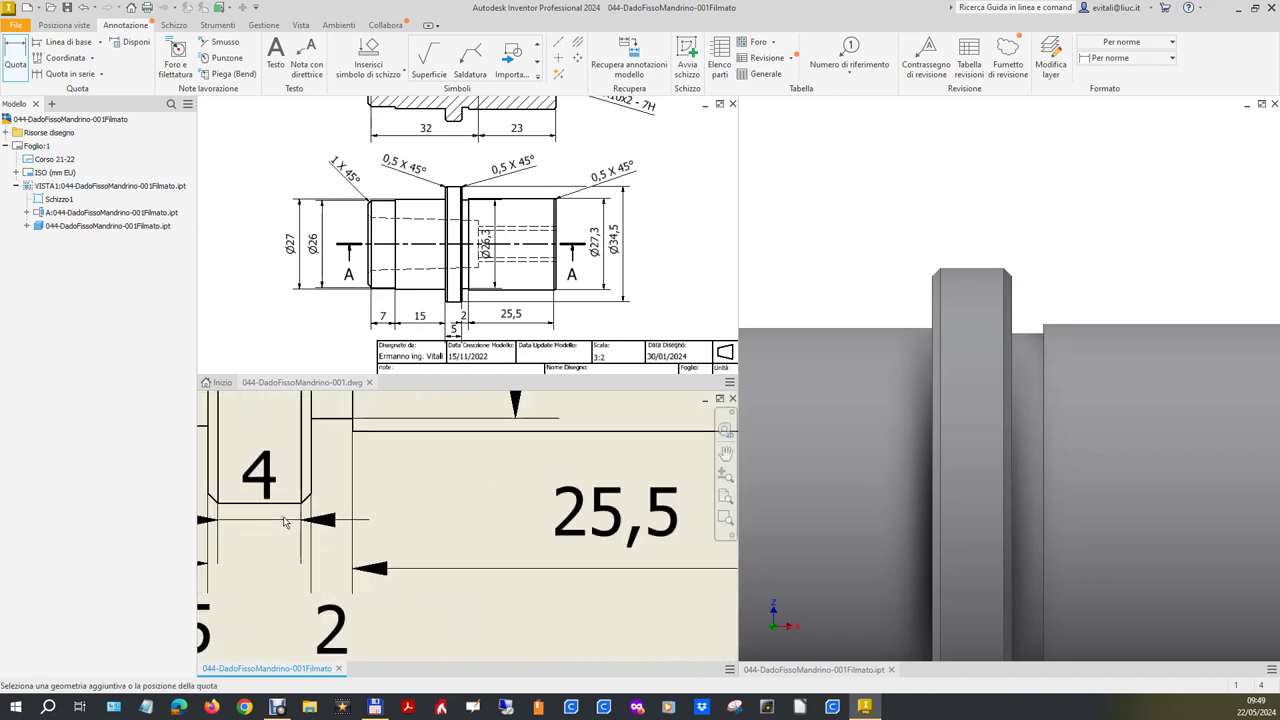
scroll(365, 600, "down", 5)
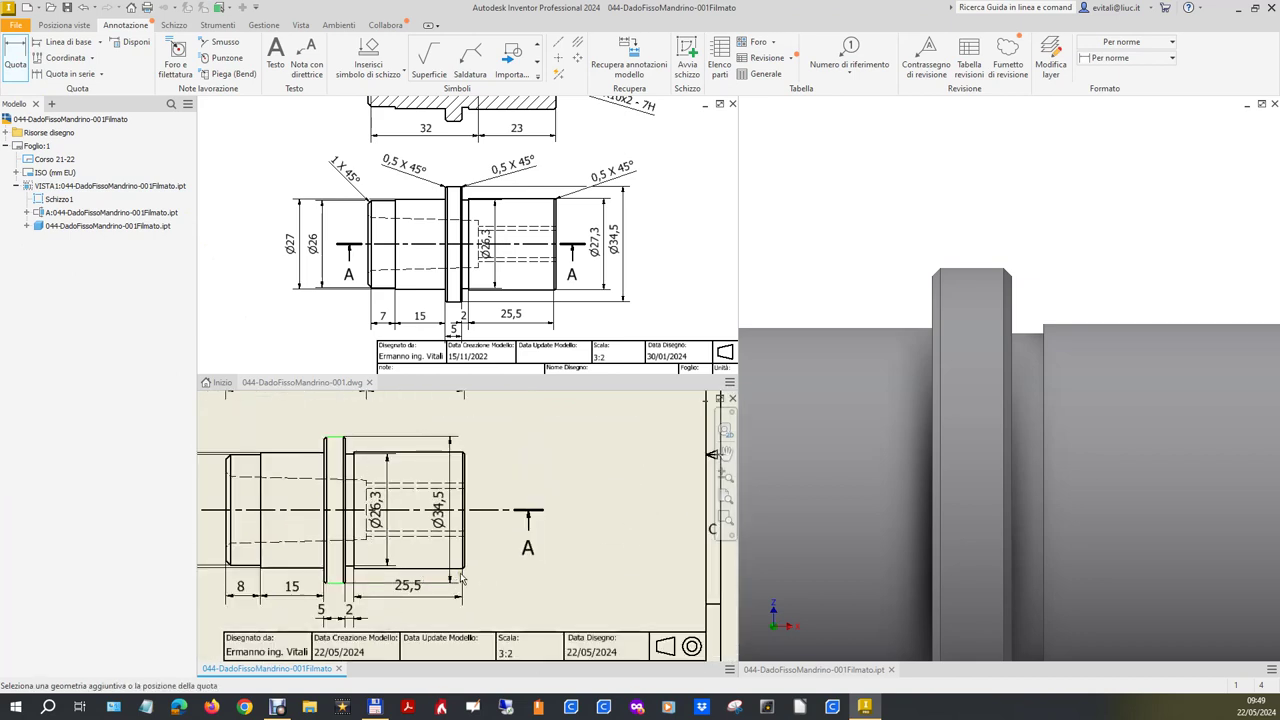
left_click(586, 552)
key("Escape")
mouse_move(547, 518)
left_mouse_down()
mouse_move(510, 518)
mouse_move(559, 520)
left_mouse_up()
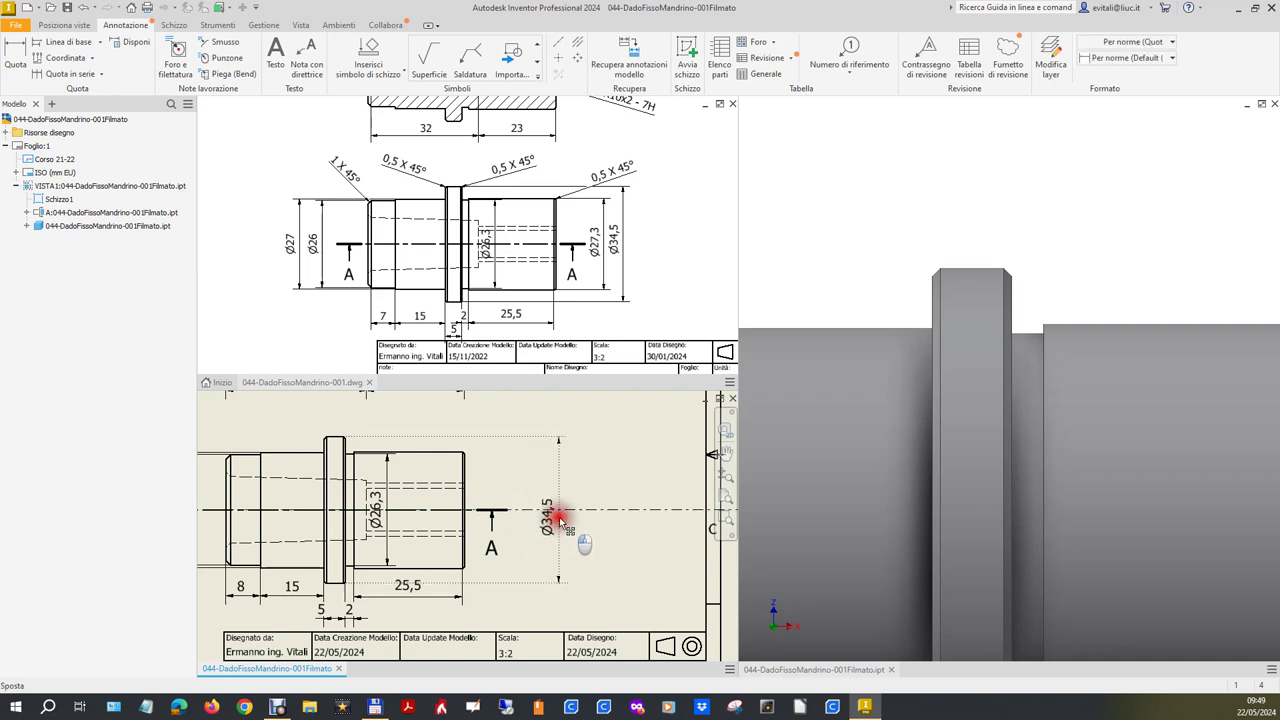
key("Escape")
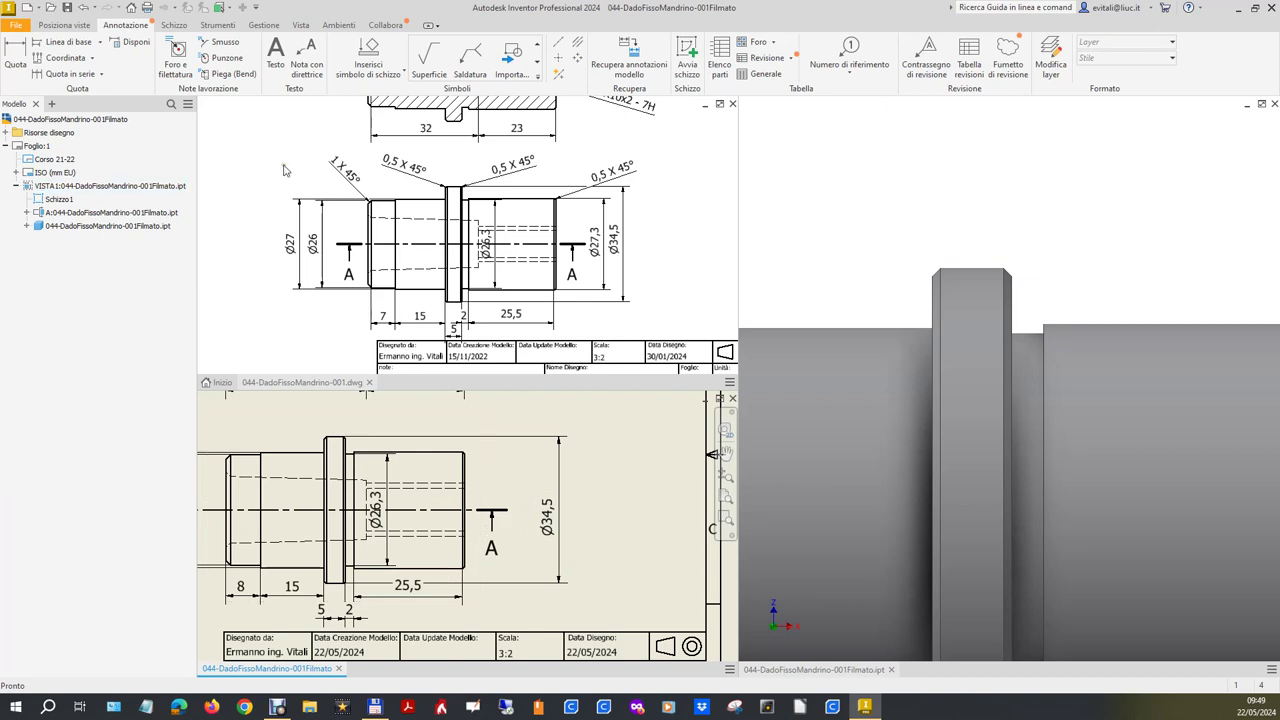
Dimension the right cylinder with a Ø27,5 diameter.
left_click(15, 50)
left_click(430, 566)
left_click(420, 453)
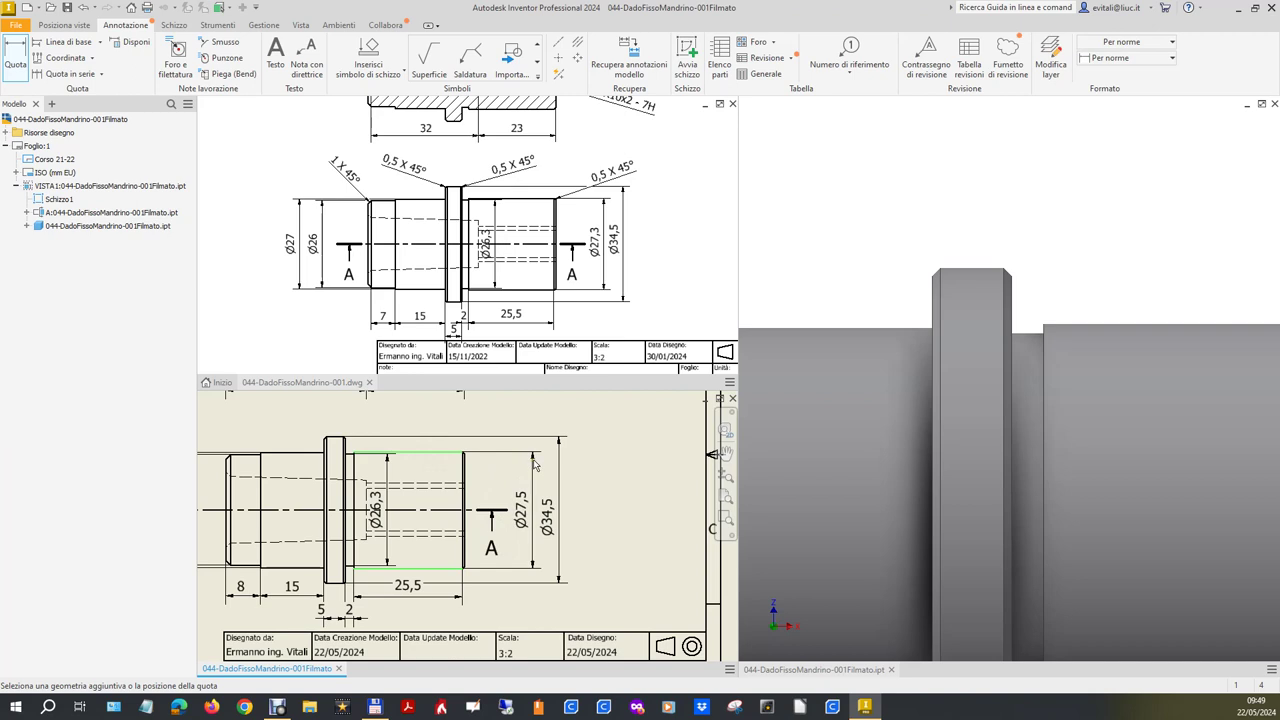
left_click(533, 465)
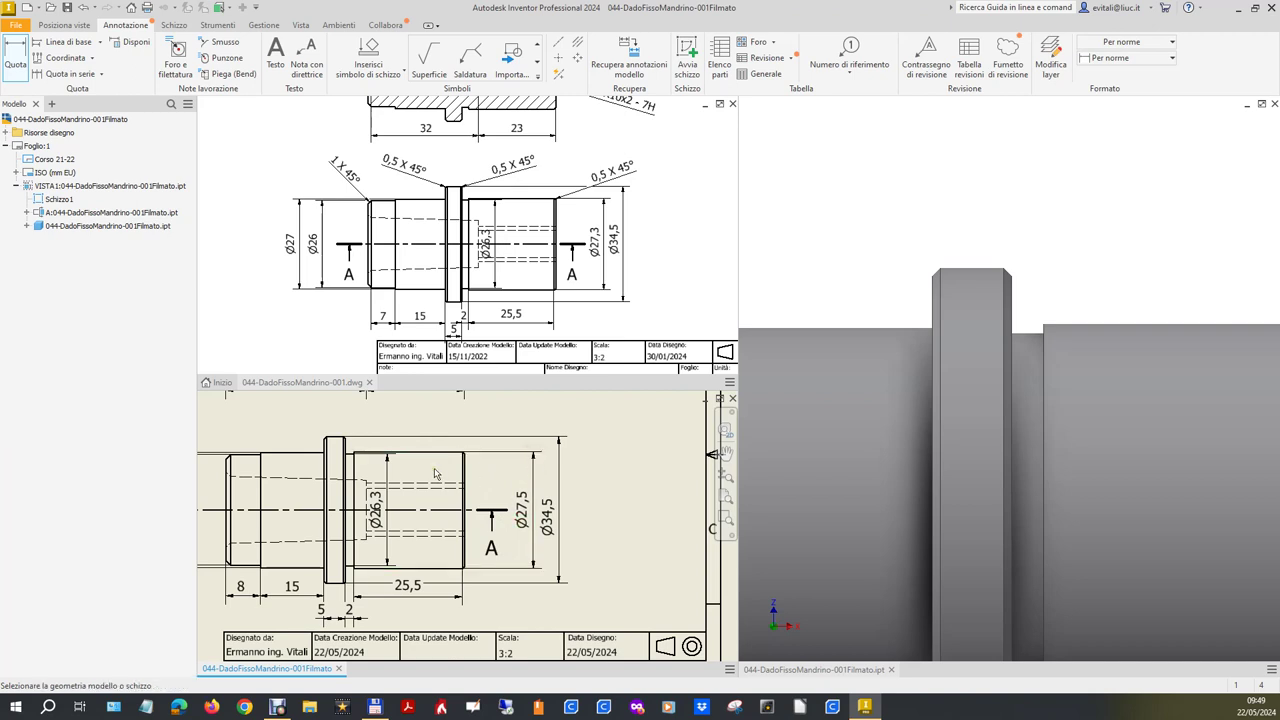
key("Escape")
Open the part's Schizzo1 revolve profile sketch, viewed from the front.
left_click(820, 278)
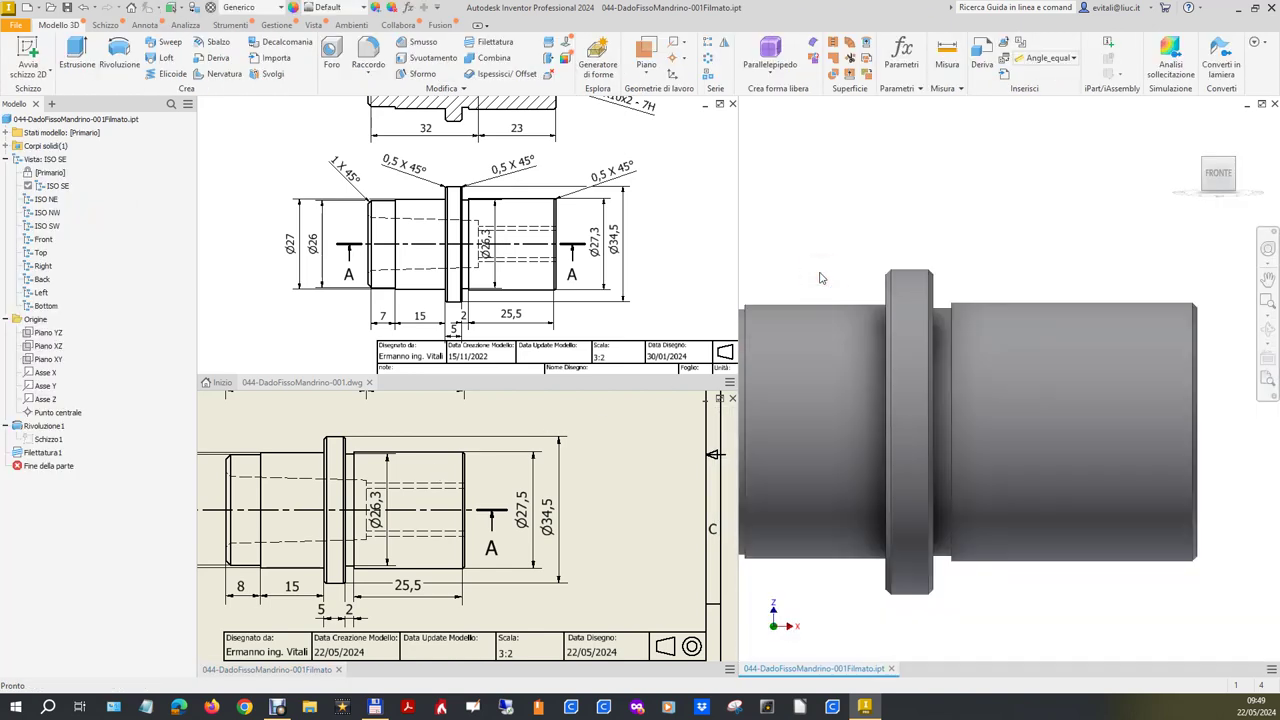
left_click(1203, 140)
left_click(1203, 140)
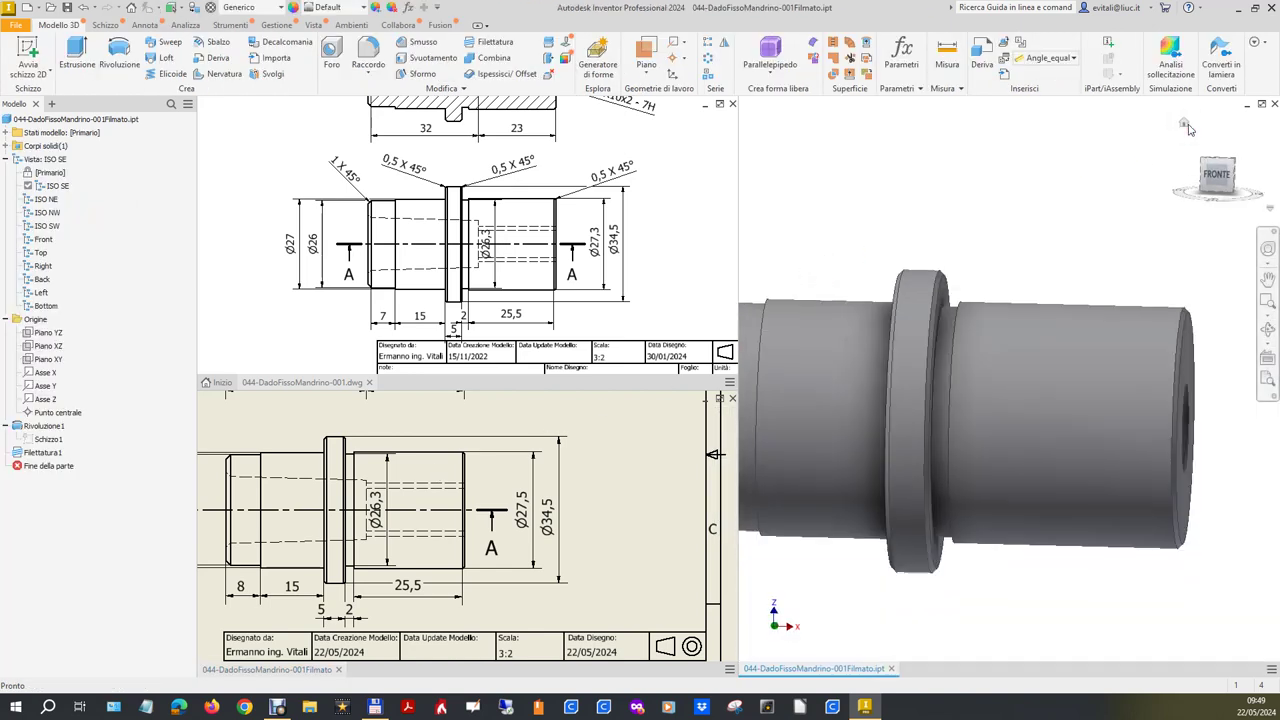
double_click(48, 439)
left_click(1200, 195)
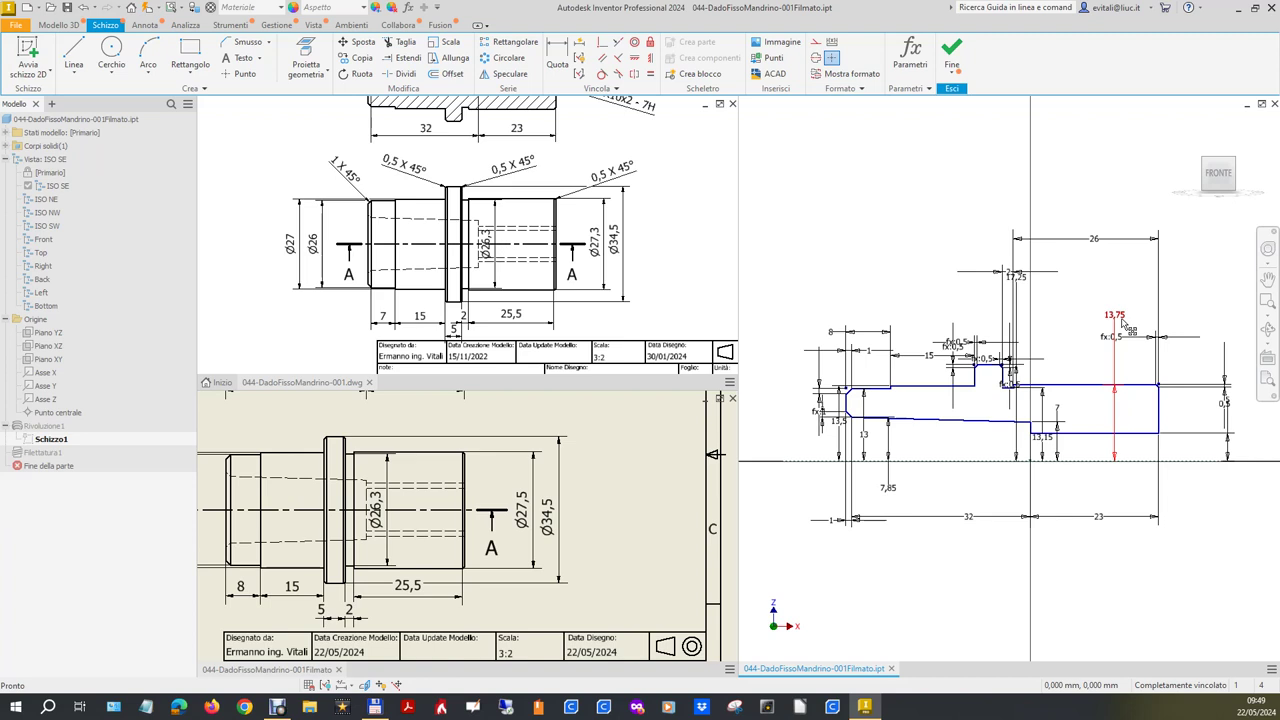
Change the 13,75 radius to 27,3/2, finish the sketch and return to the drawing.
double_click(1122, 321)
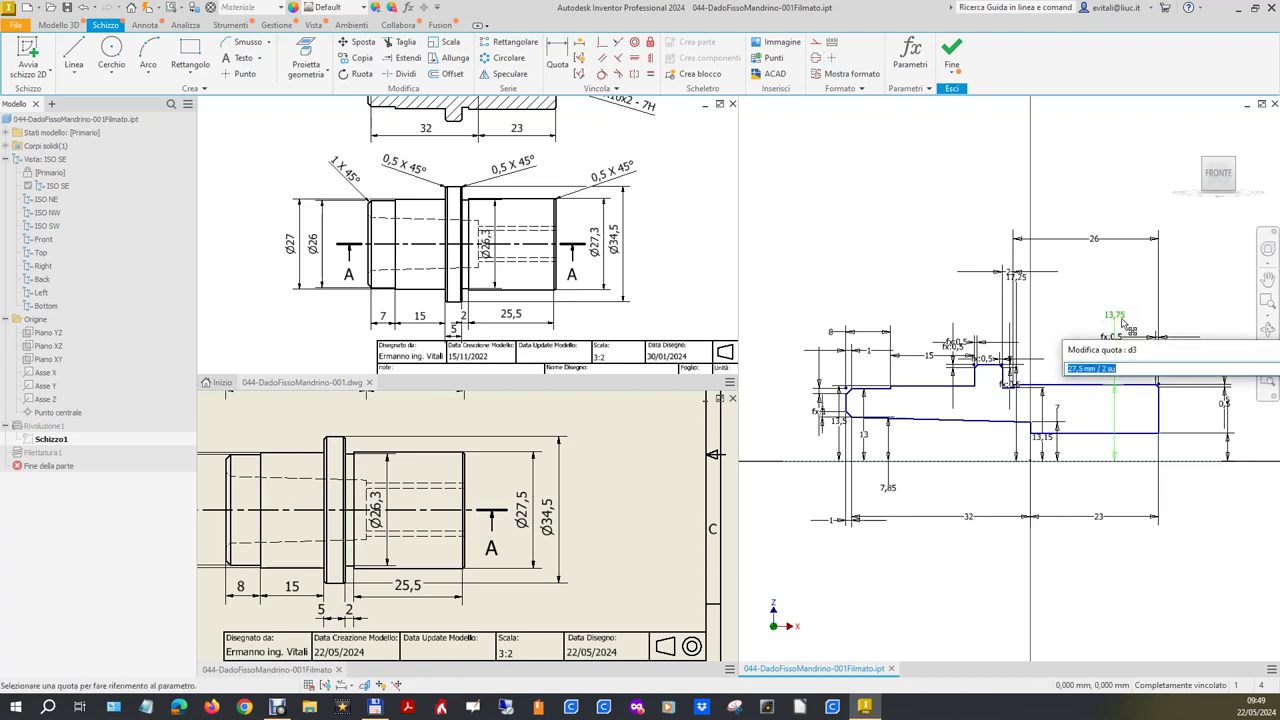
left_click(1085, 368)
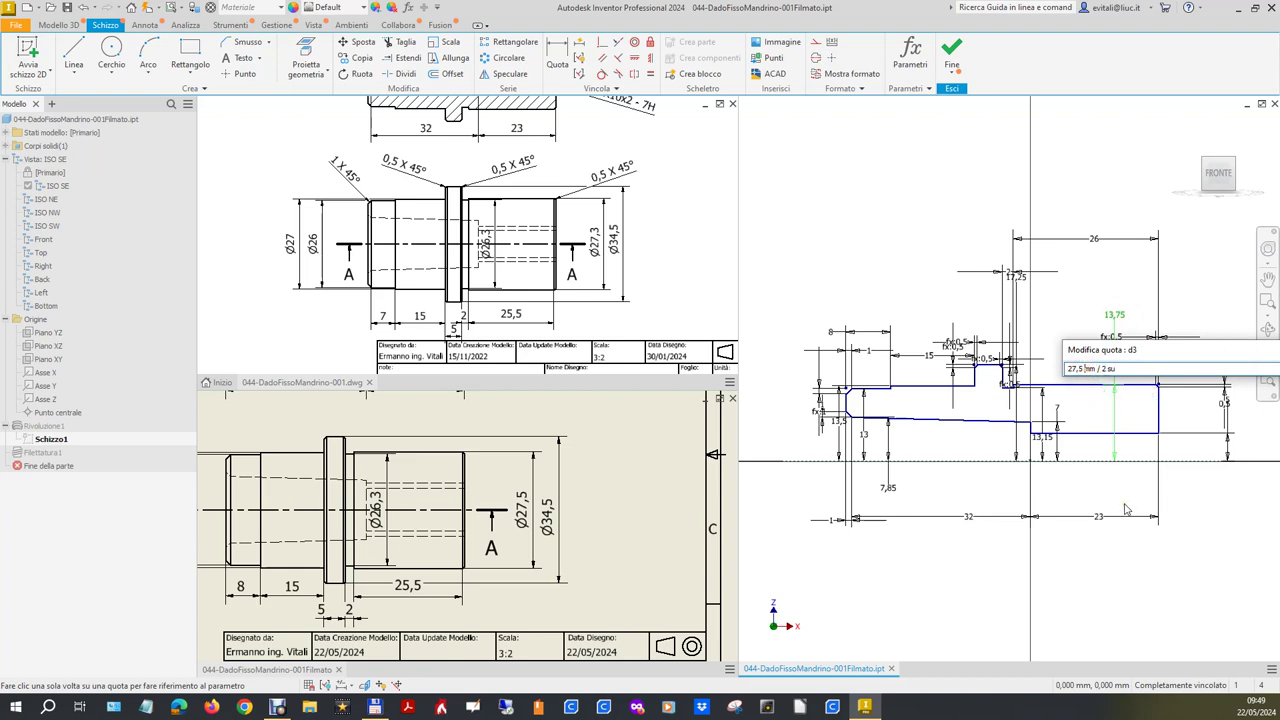
type("3")
key("Return")
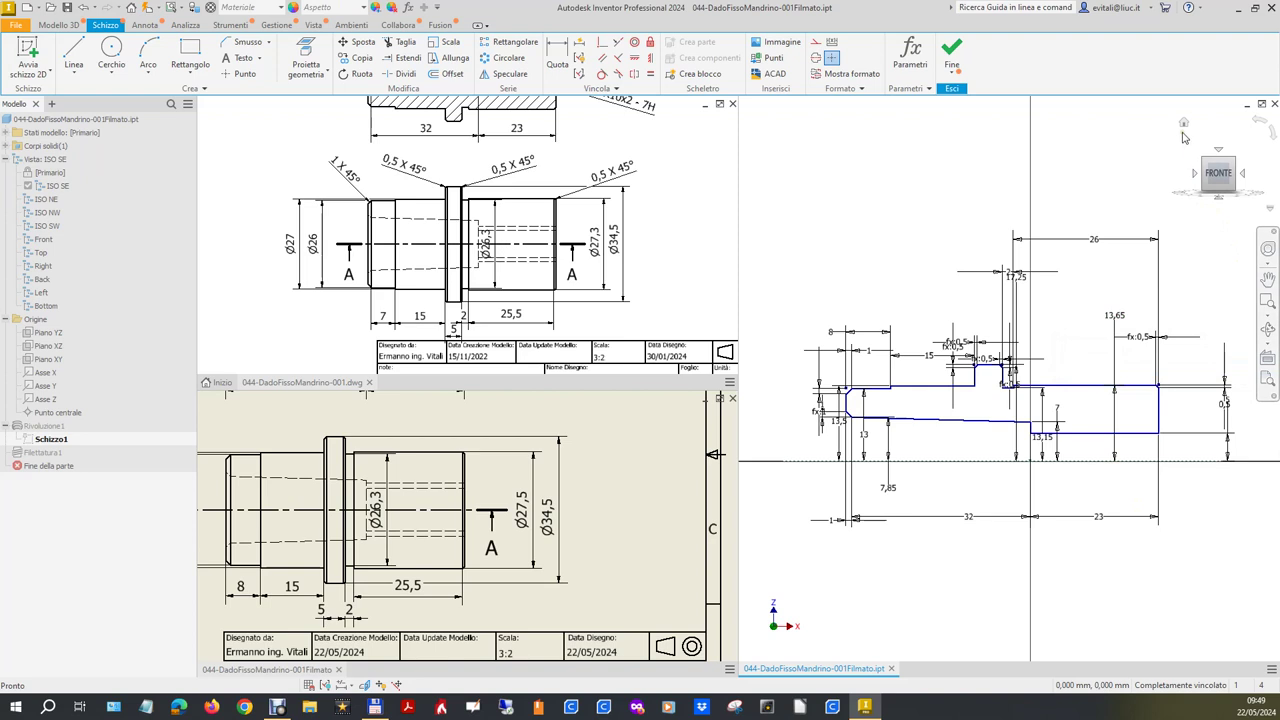
left_click(1184, 123)
left_click(951, 52)
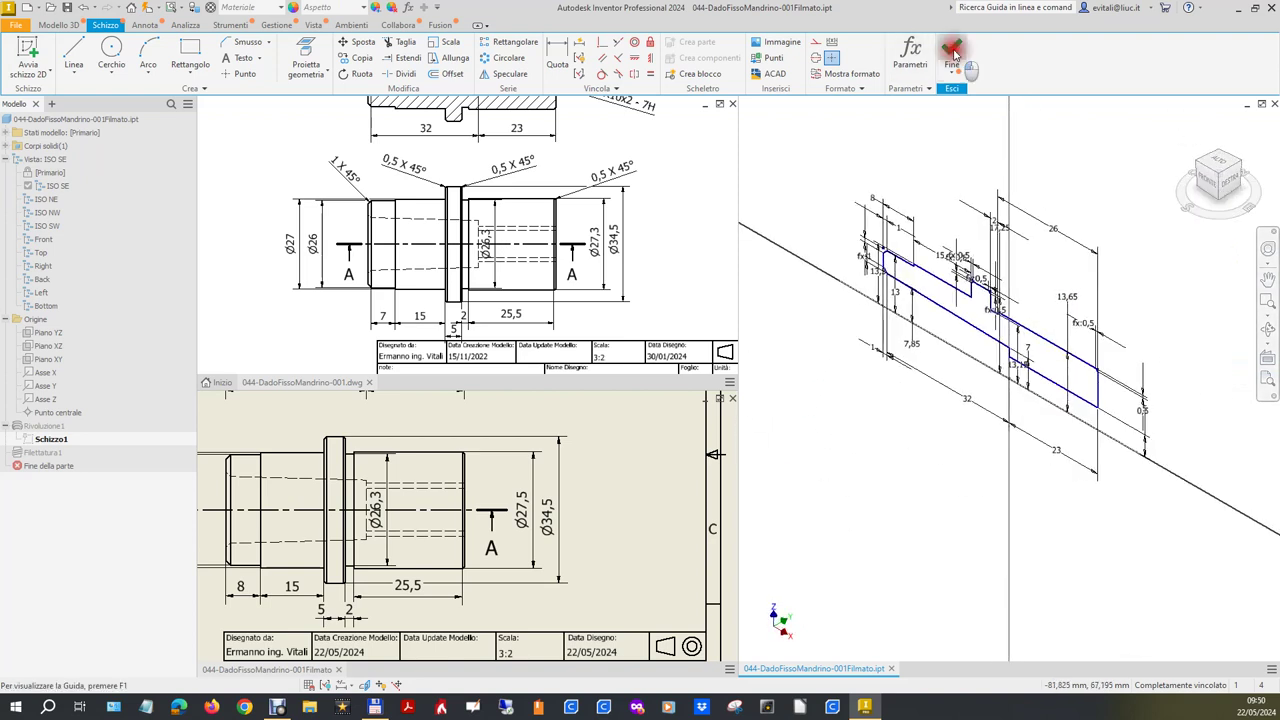
left_click(621, 527)
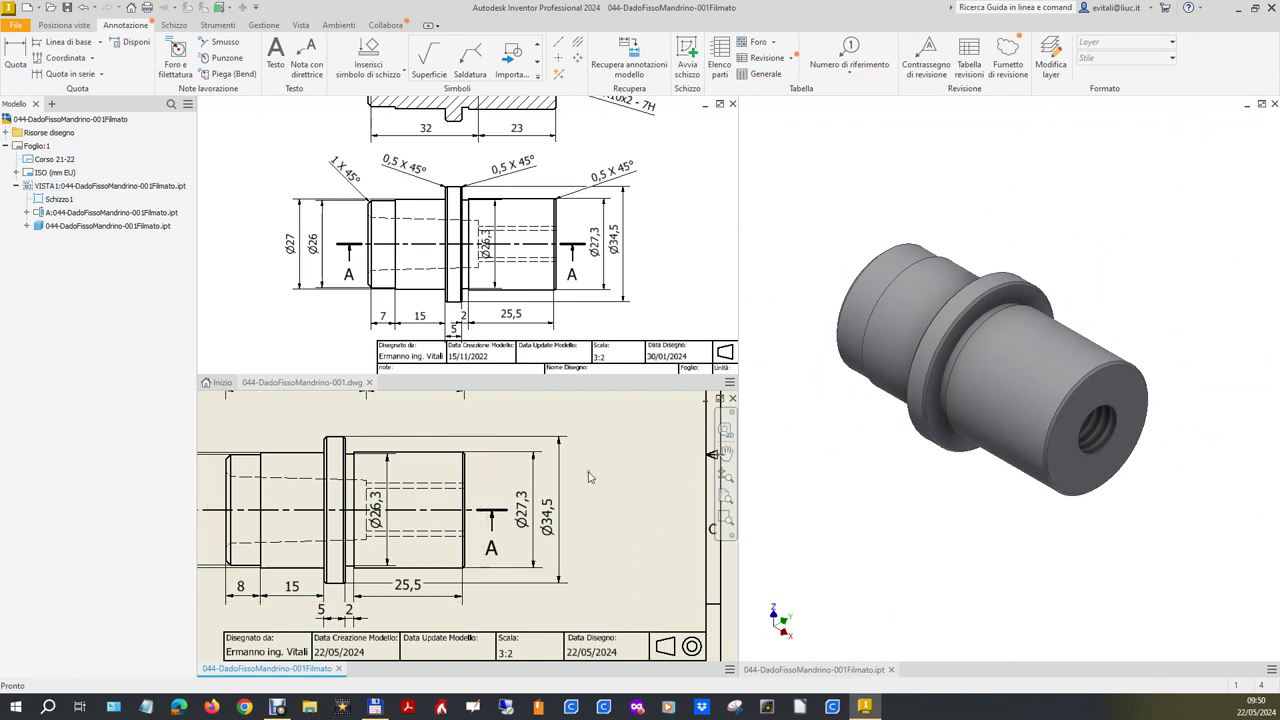
Add a 1 X 45° chamfer note on the left end of the lower view.
scroll(614, 461, "up", 3)
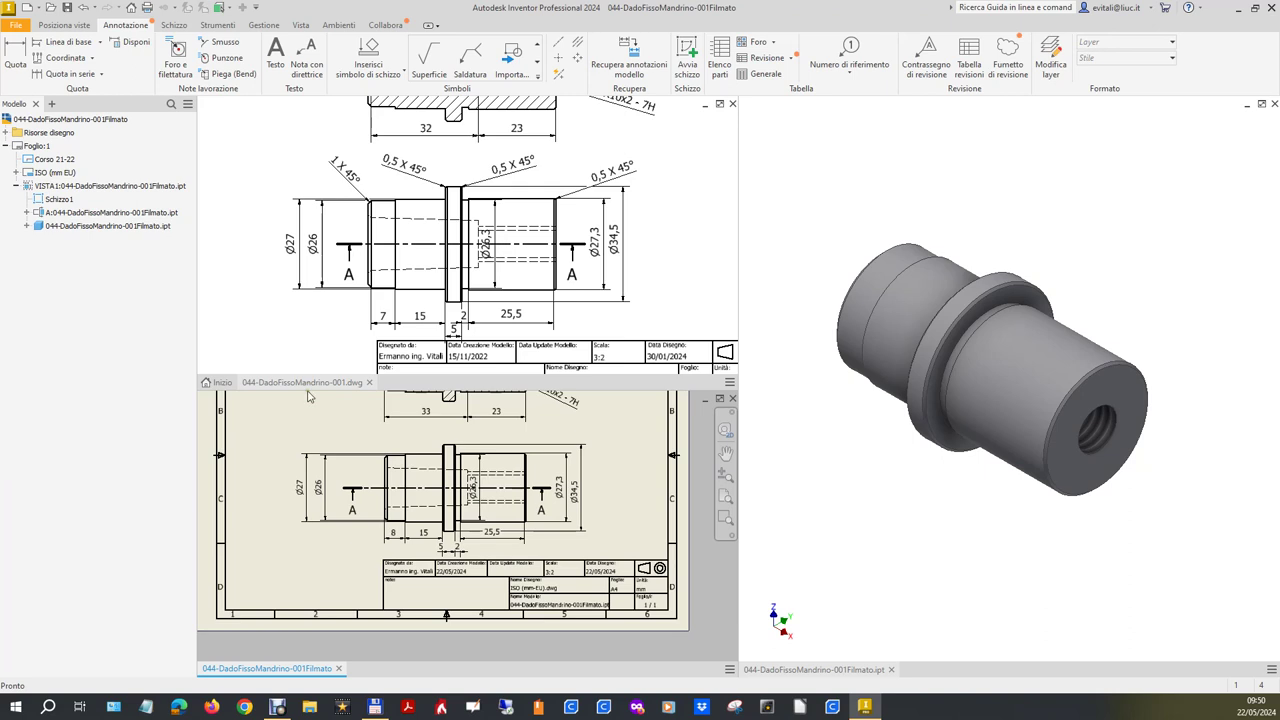
scroll(408, 445, "up", 3)
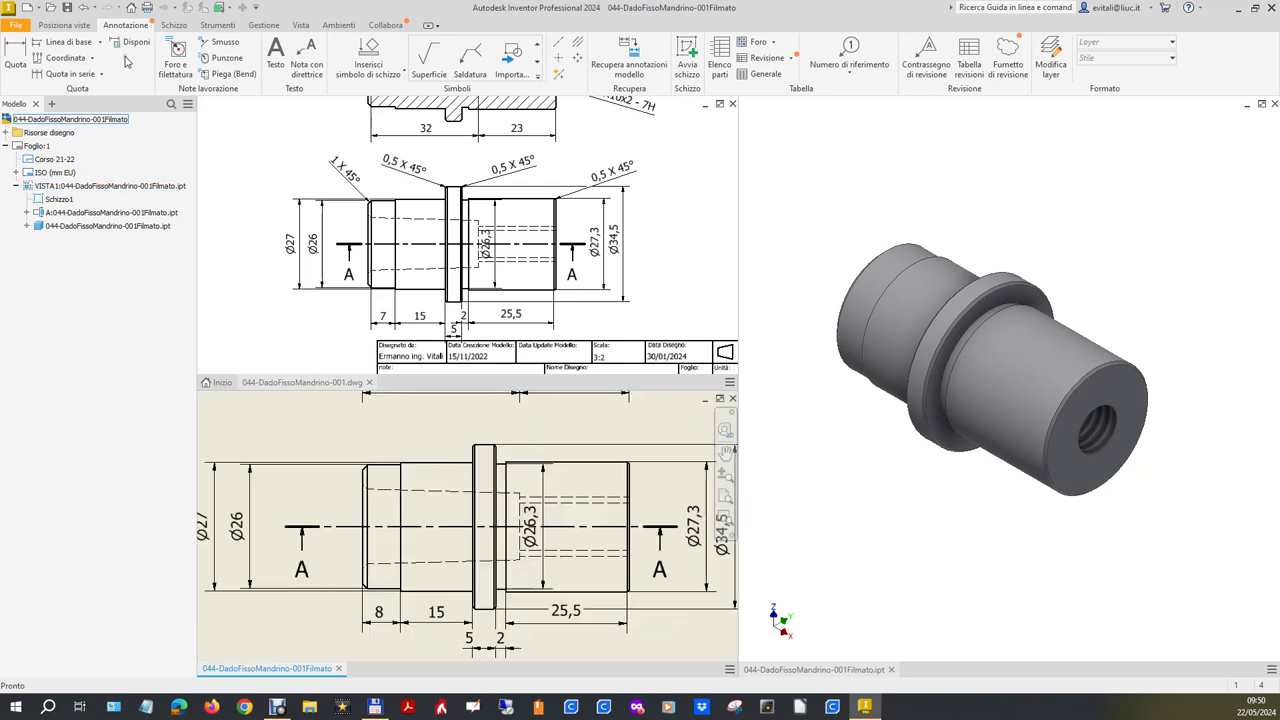
left_click(218, 42)
scroll(370, 492, "up", 3)
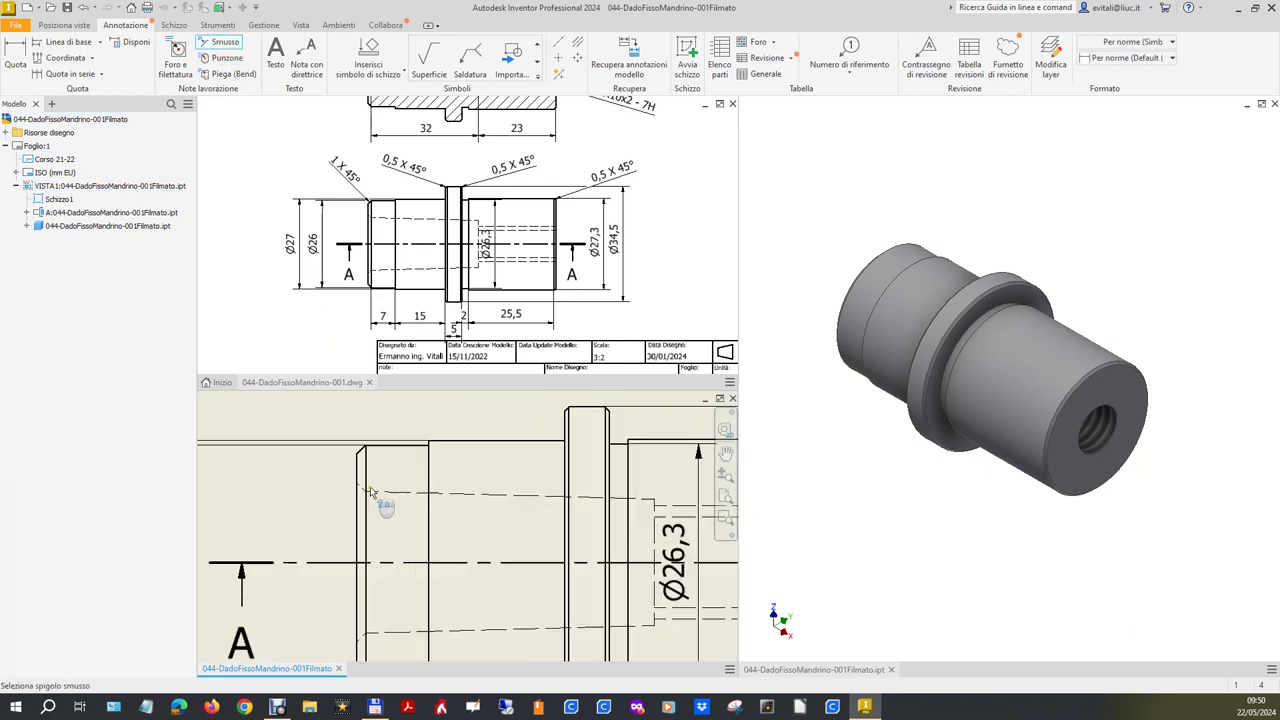
left_click(360, 450)
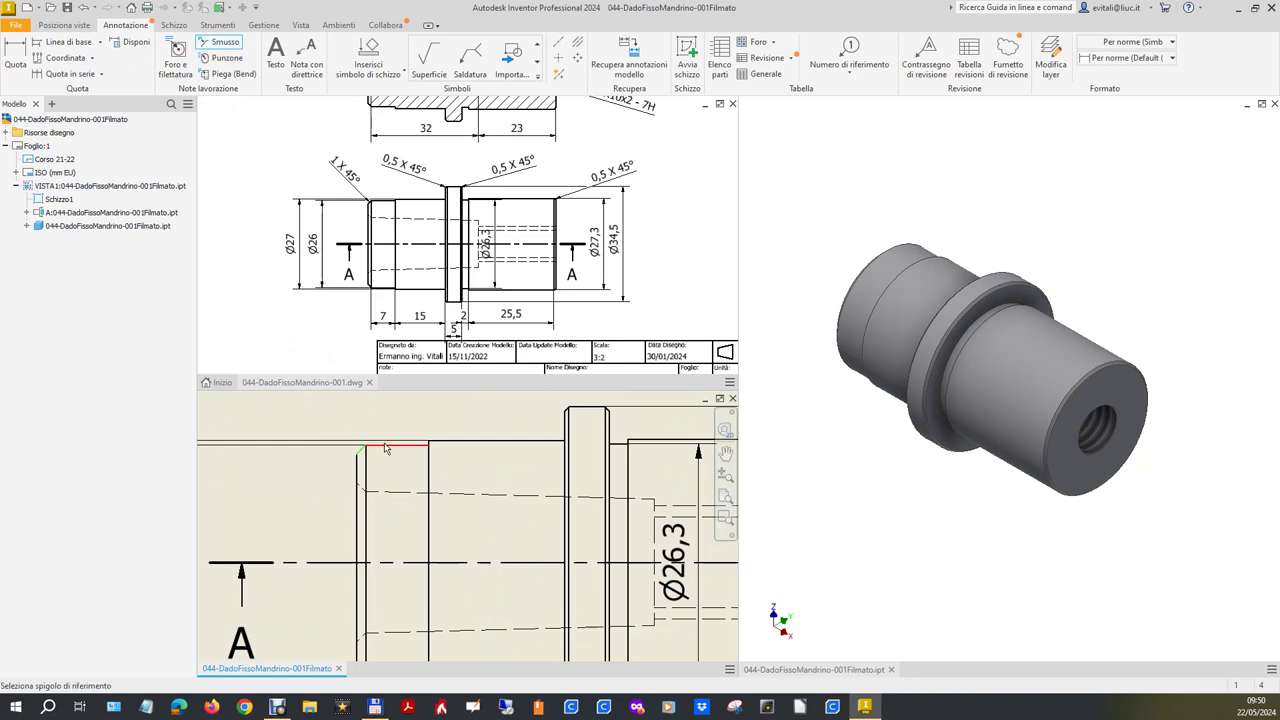
scroll(375, 430, "down", 2)
left_click(368, 441)
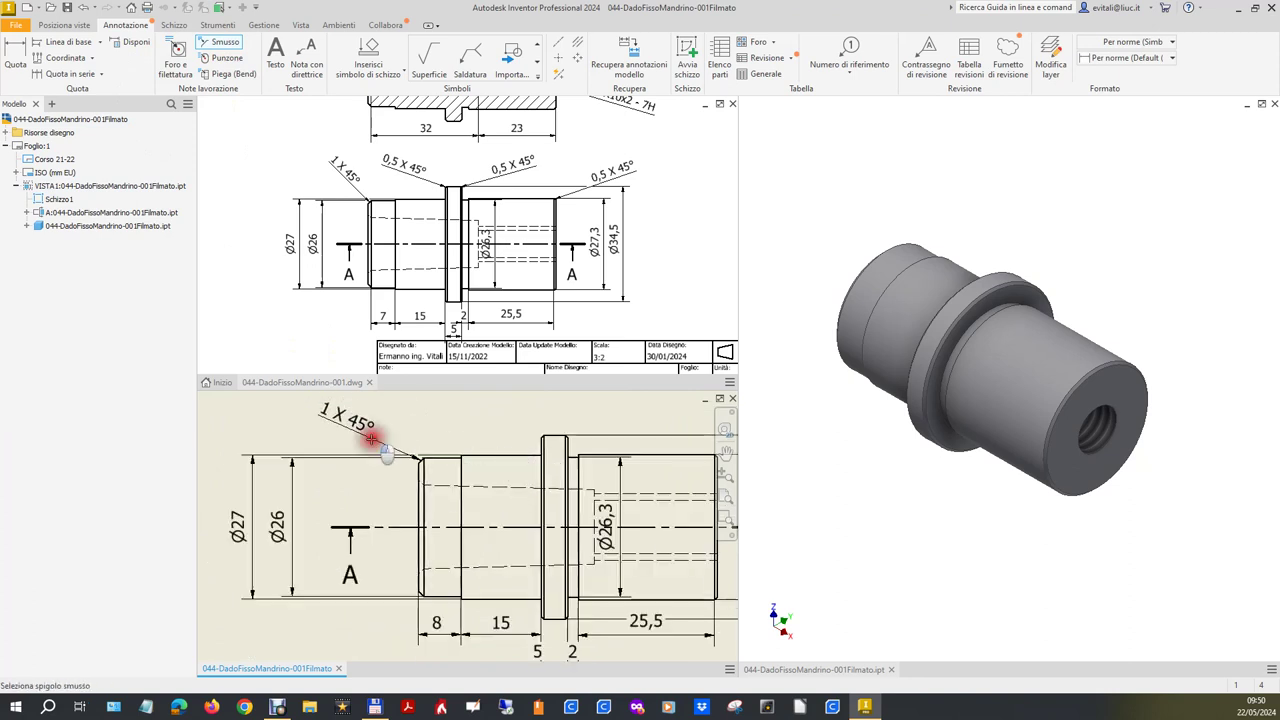
Add 0,5 X 45° chamfer notes to both edges of the collar.
scroll(557, 450, "up", 4)
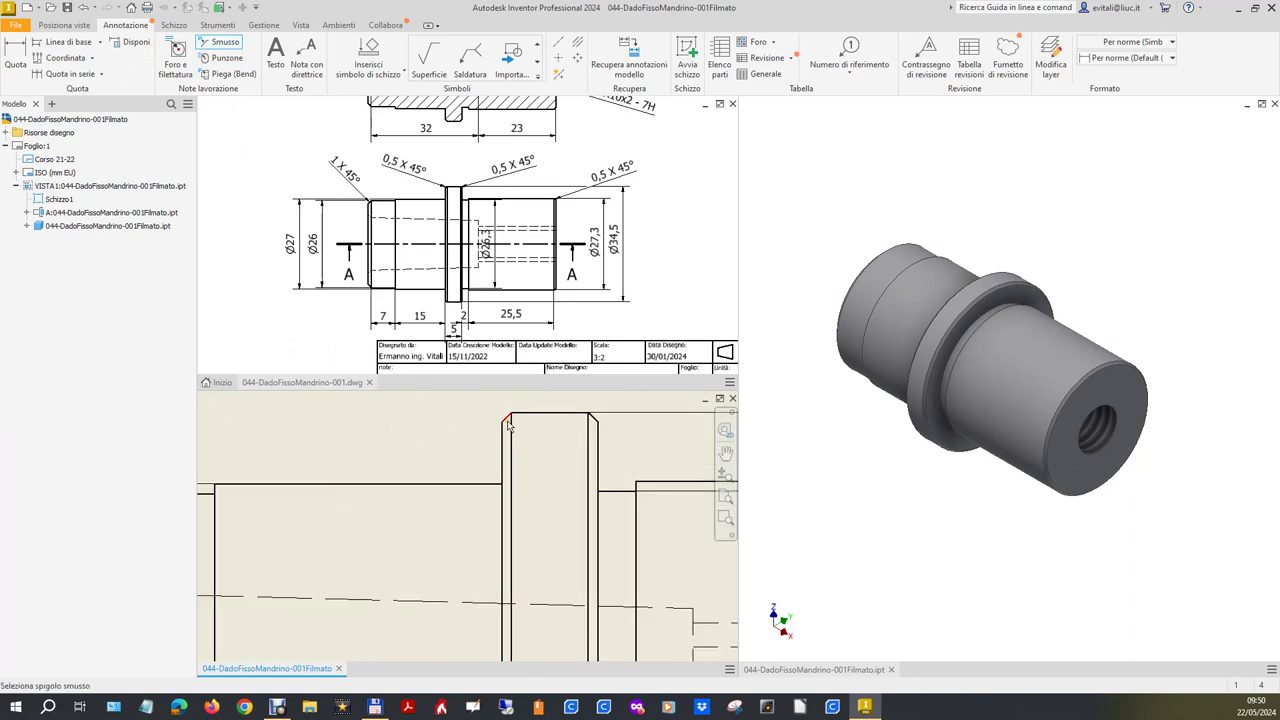
left_click(506, 420)
left_click(546, 418)
scroll(455, 435, "down", 3)
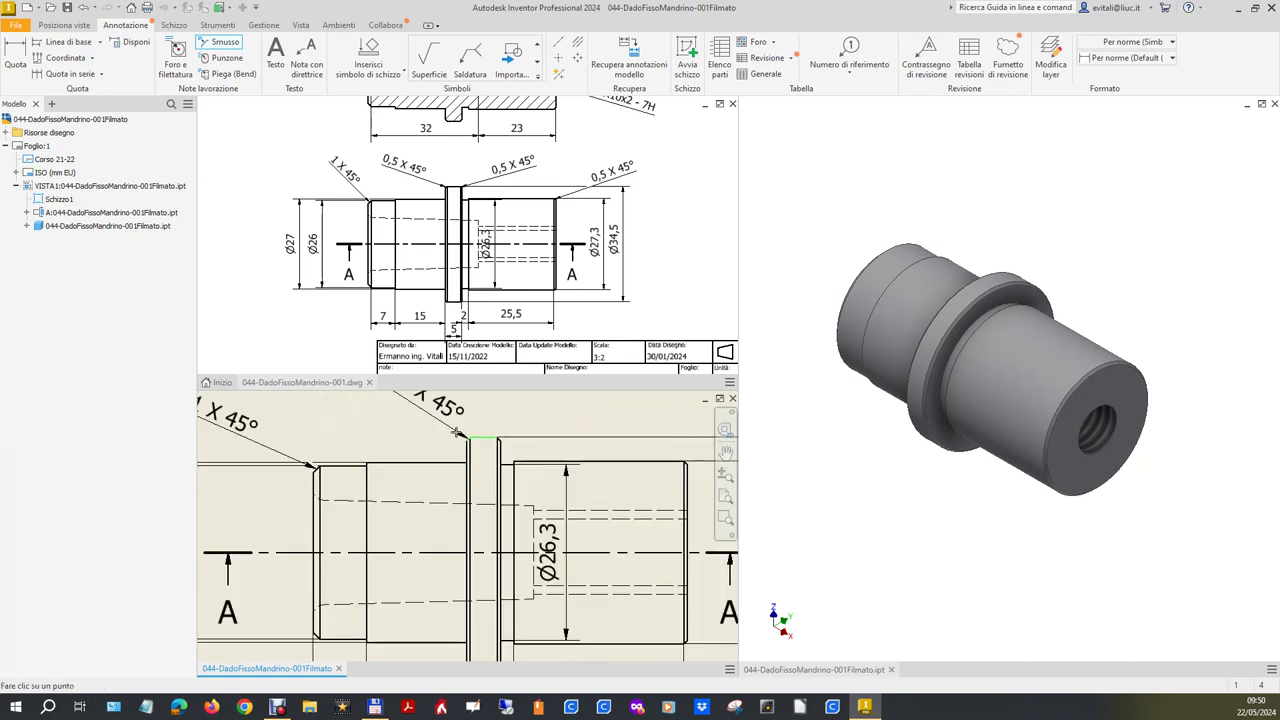
left_click(457, 432)
scroll(500, 450, "up", 3)
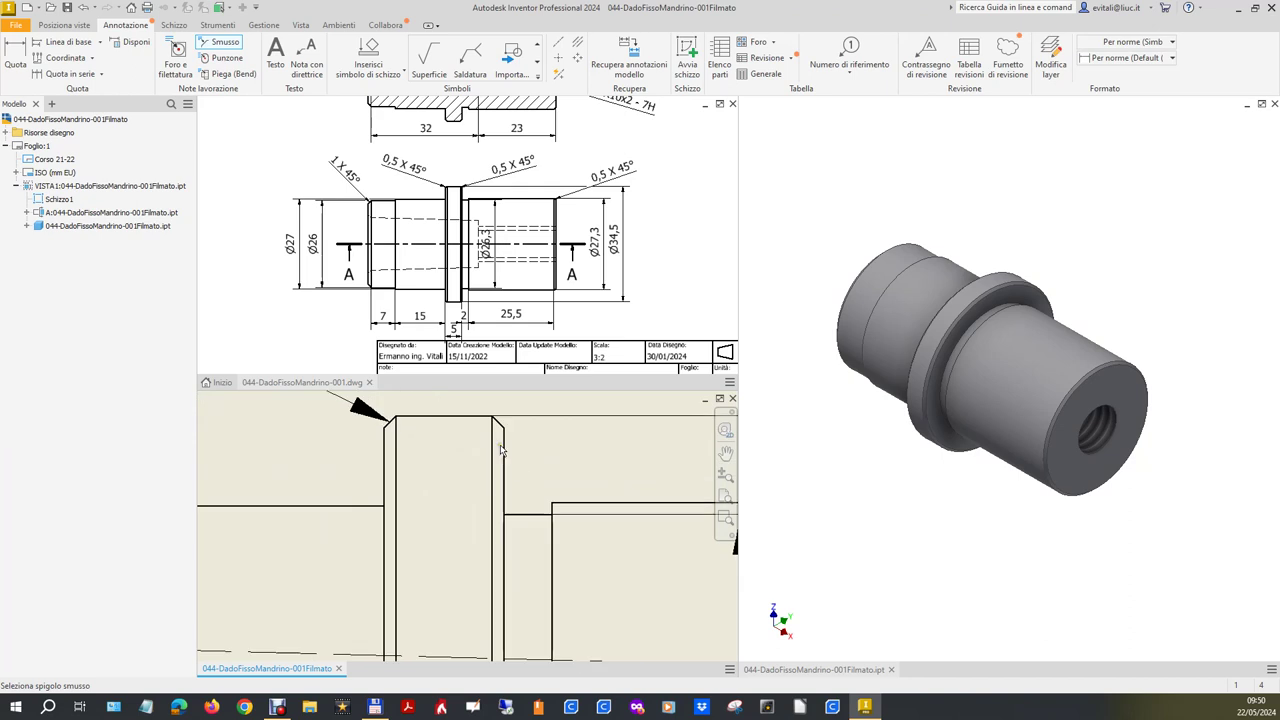
left_click(479, 417)
scroll(536, 468, "down", 2)
left_click(605, 393)
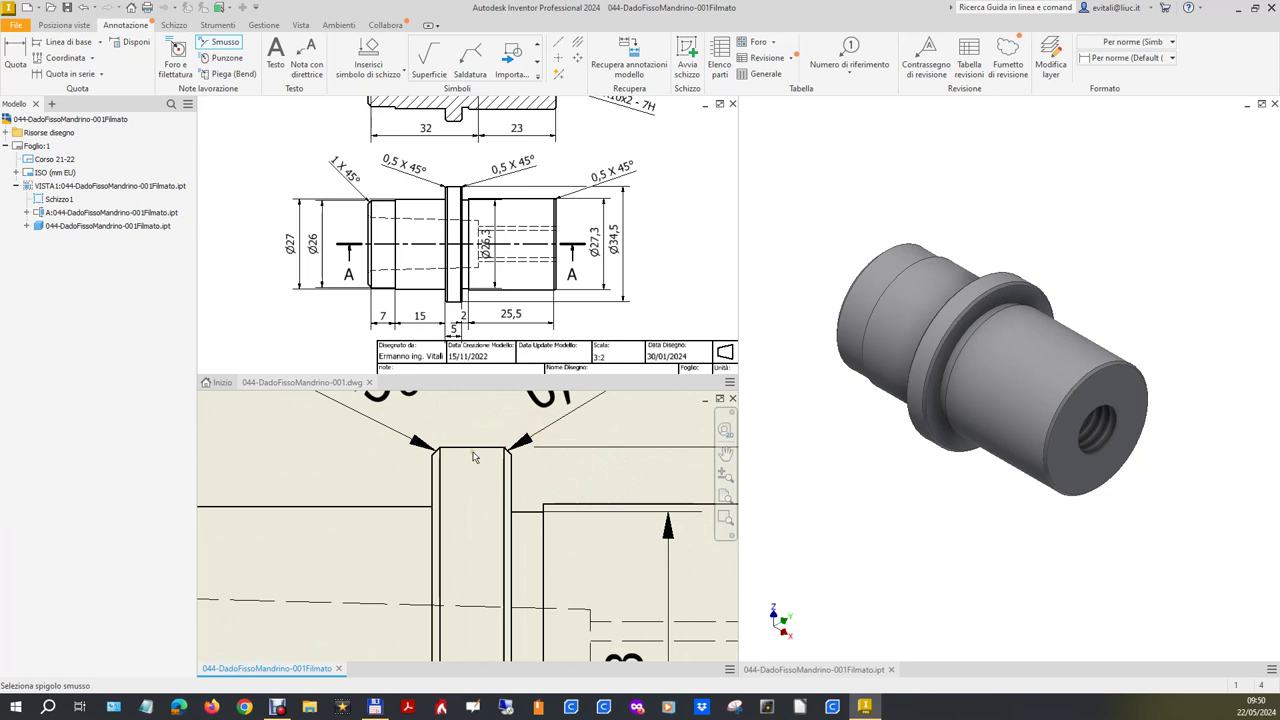
Add a 0,5 X 45° chamfer note on the right end.
scroll(440, 480, "down", 3)
scroll(540, 510, "up", 4)
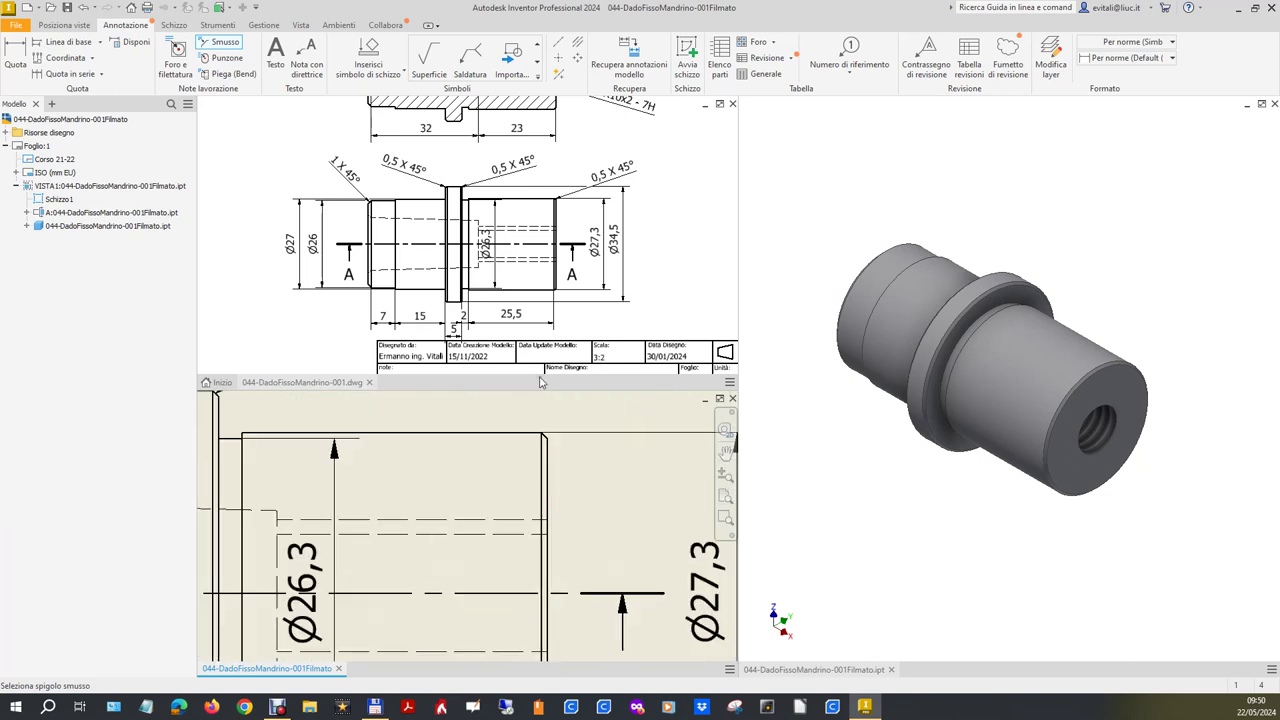
scroll(545, 440, "up", 3)
left_click(540, 444)
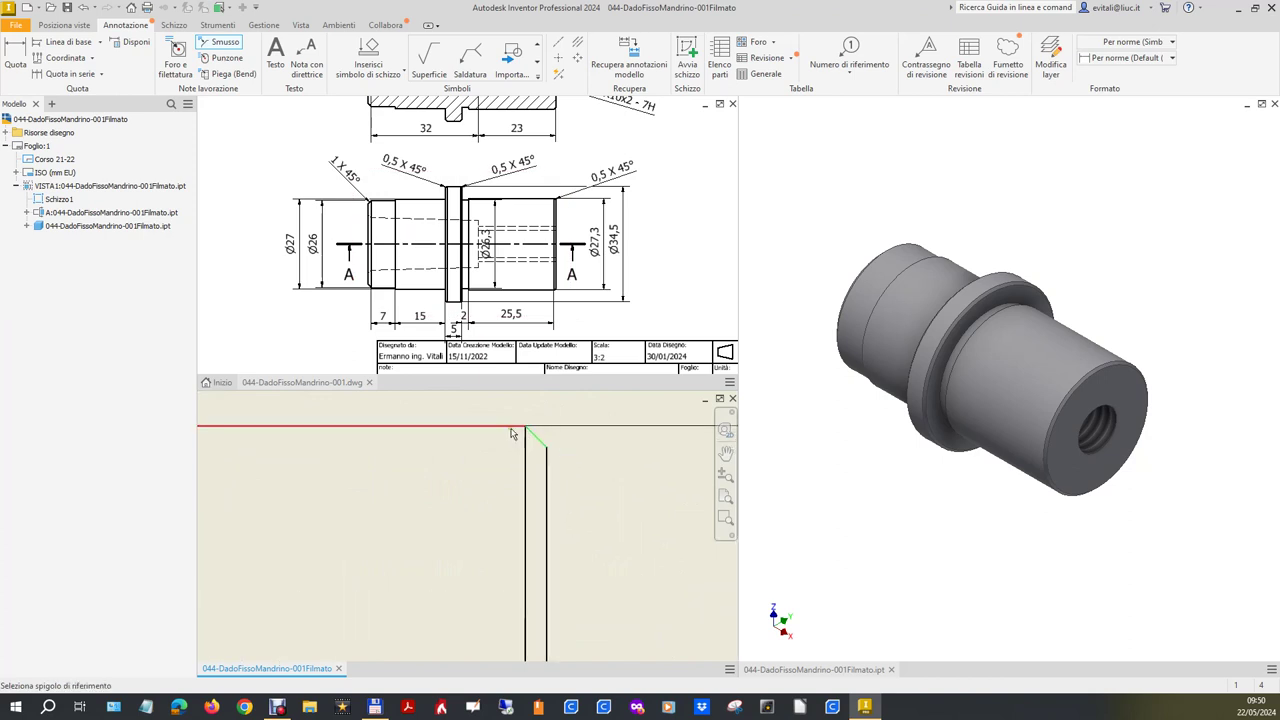
scroll(457, 530, "down", 1)
scroll(457, 530, "down", 2)
scroll(540, 467, "up", 1)
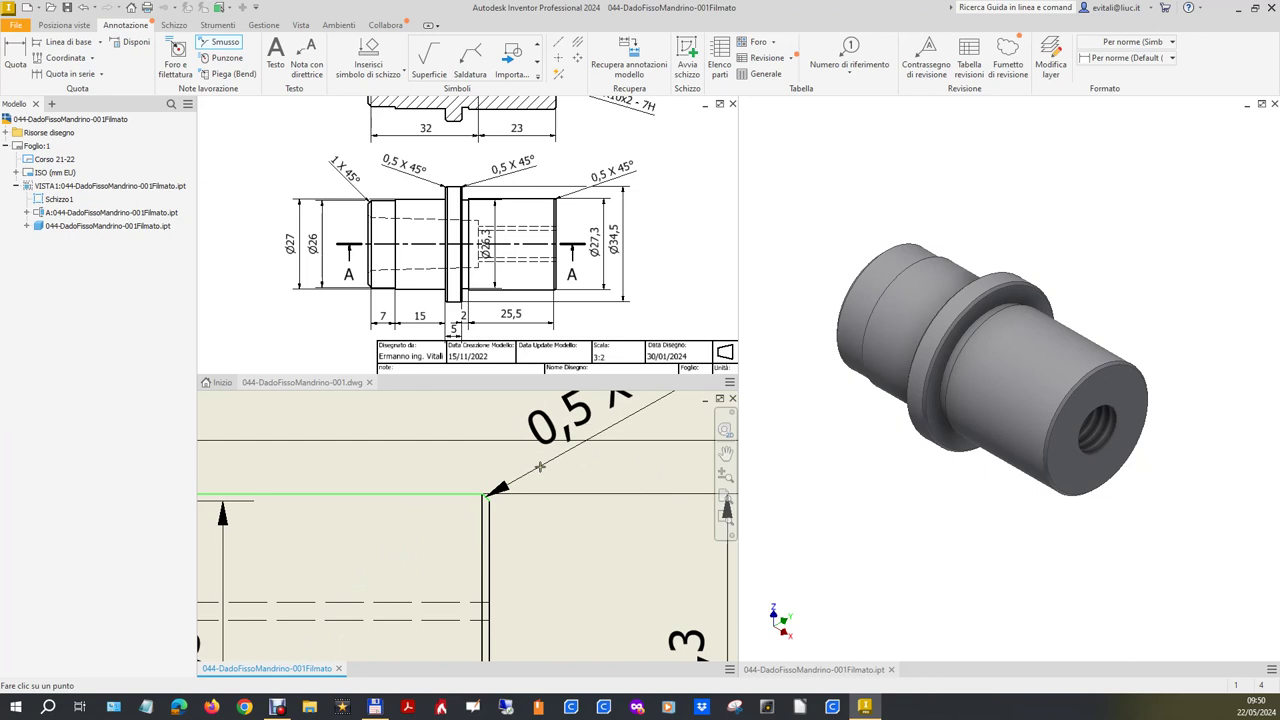
left_click(540, 467)
scroll(483, 520, "down", 1)
scroll(483, 520, "down", 1)
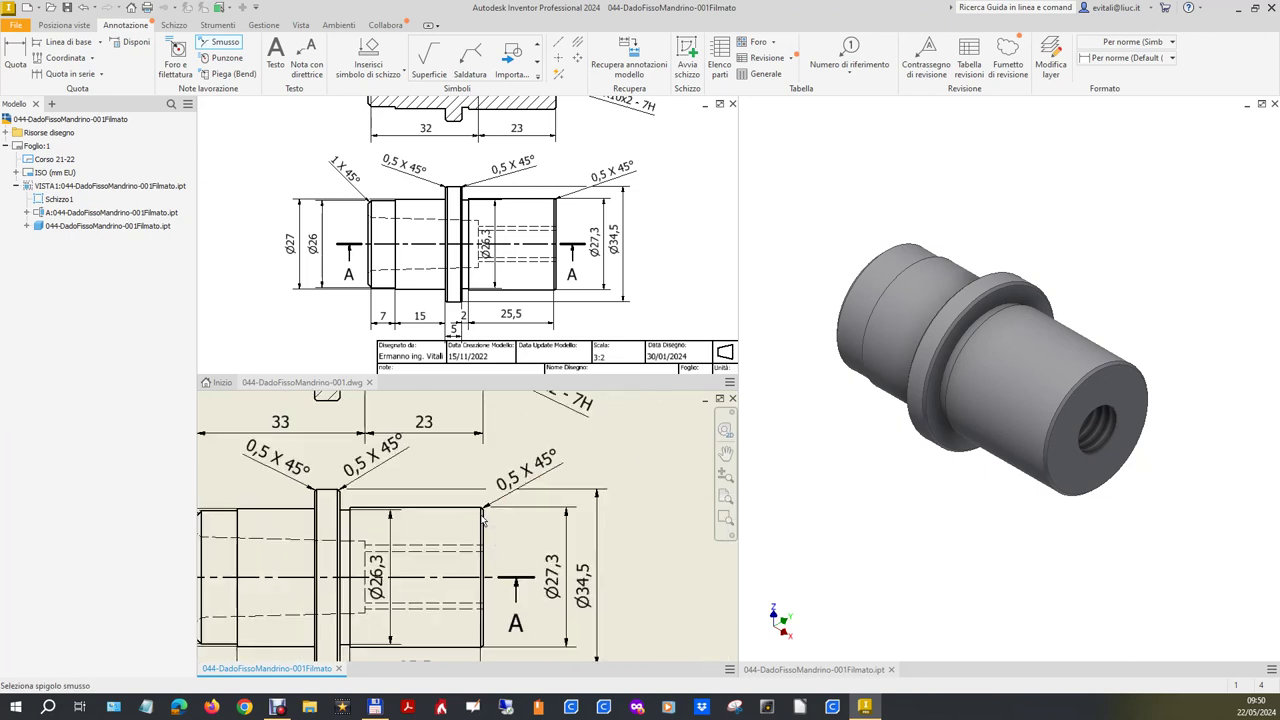
scroll(483, 517, "down", 1)
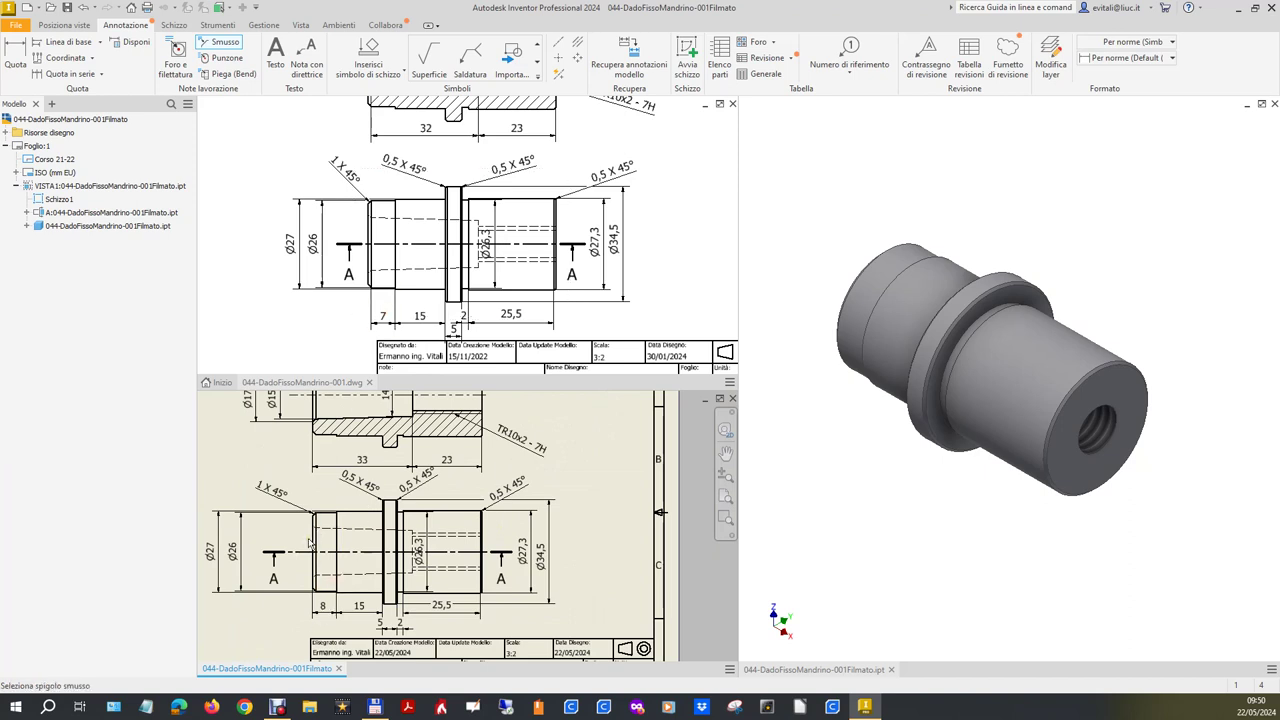
key("Escape")
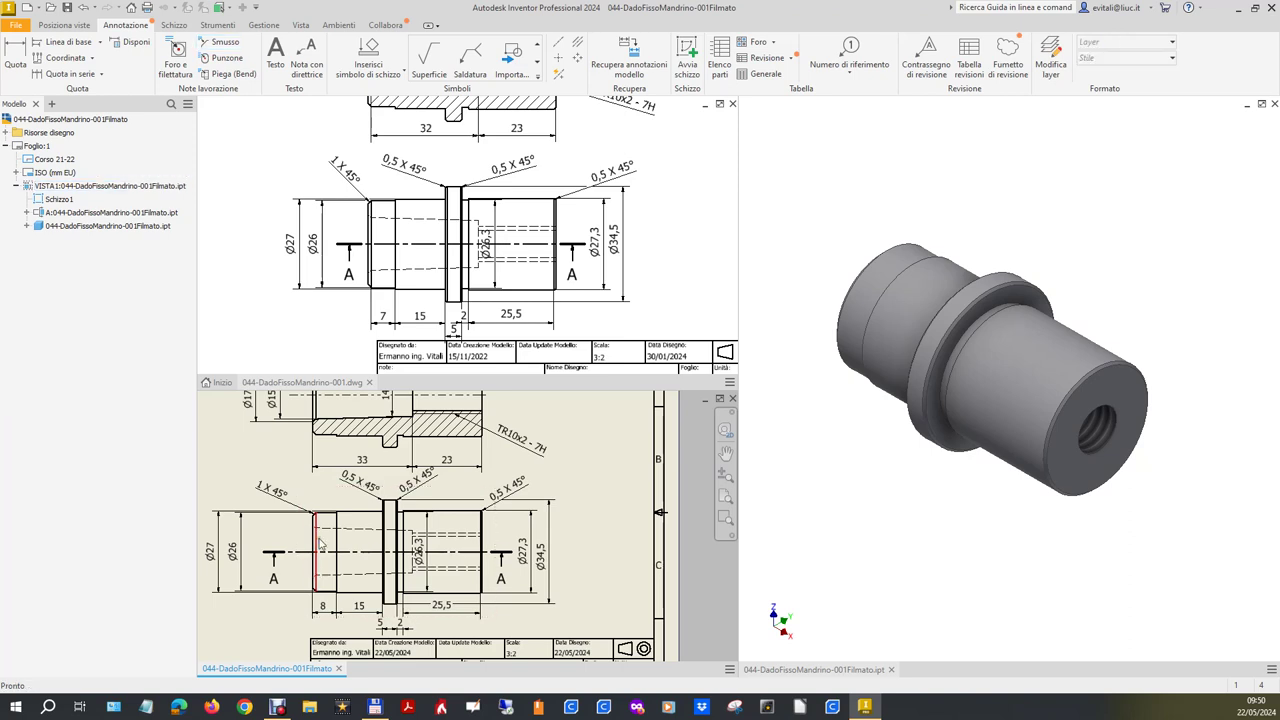